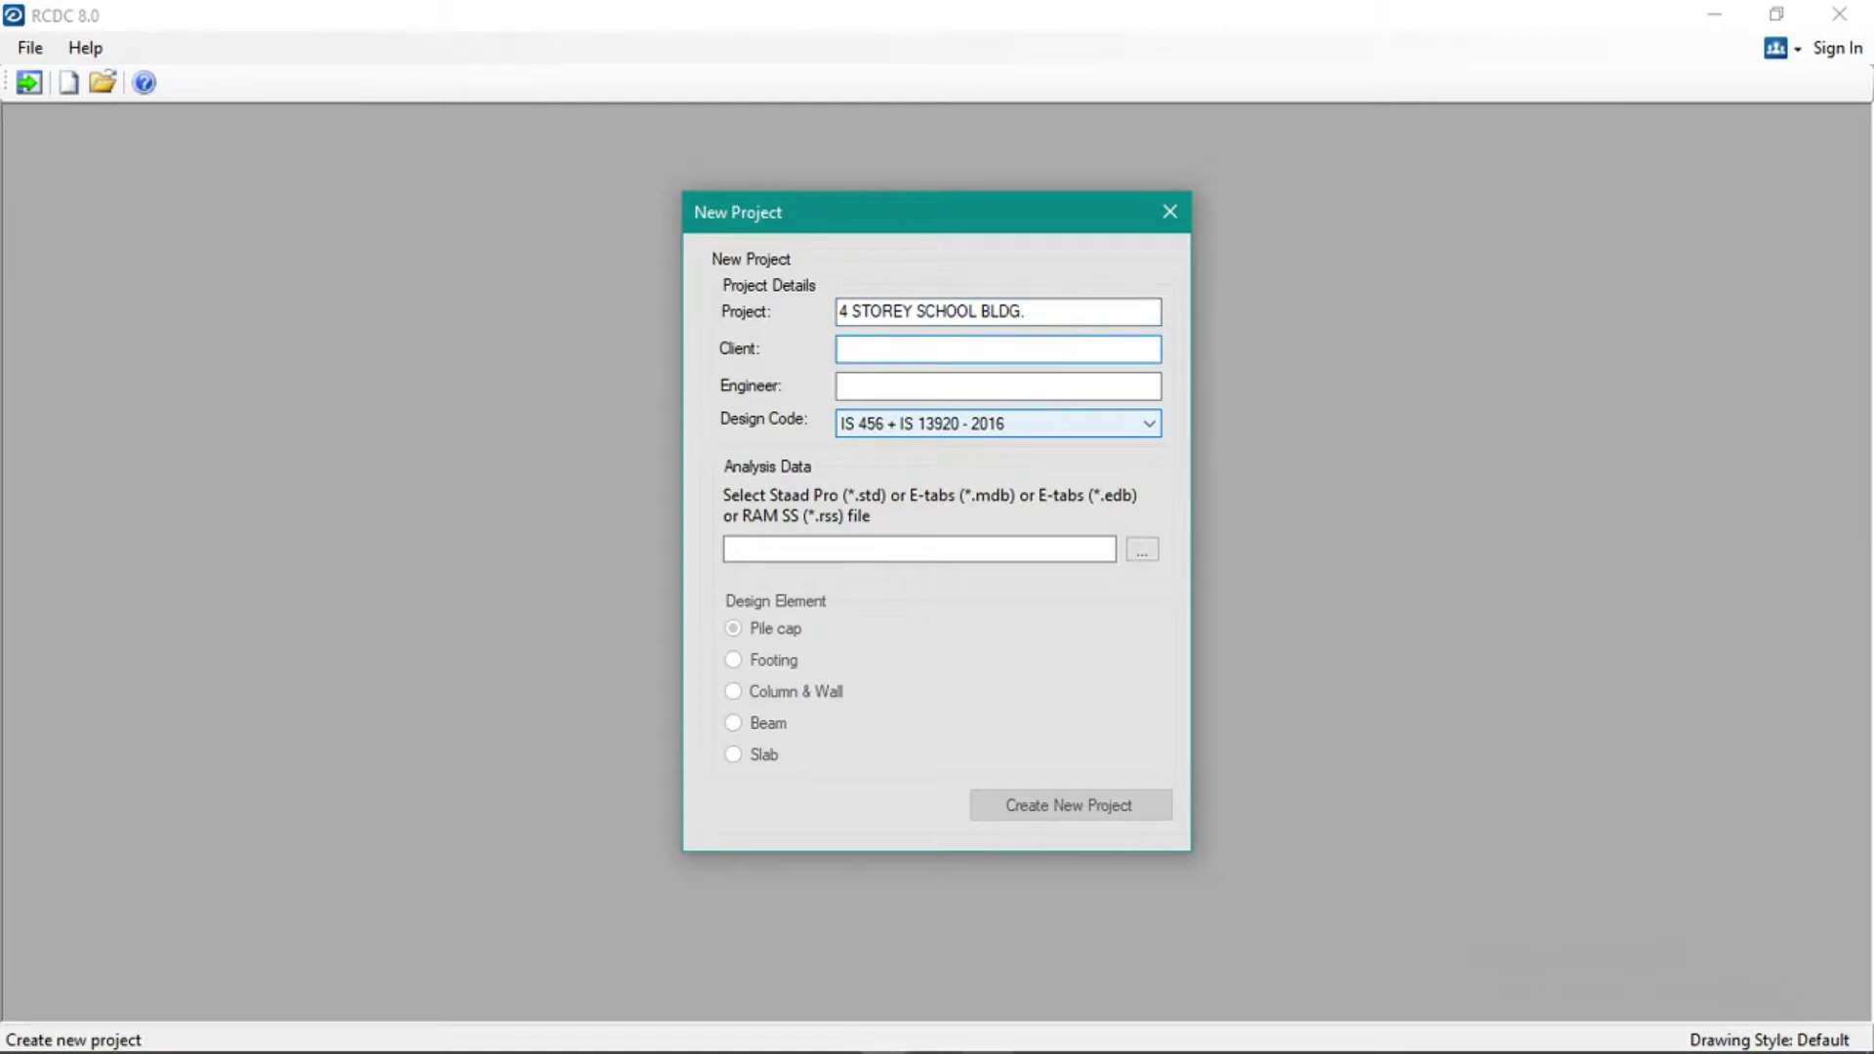
Enter the client's and engineer's initials in the project details and set the design code to ACI 318M - 2014
type("JA")
key("Tab")
key("Up")
key("Up")
Load the building's analysis file as the new project's analysis data
key("Tab")
key("Return")
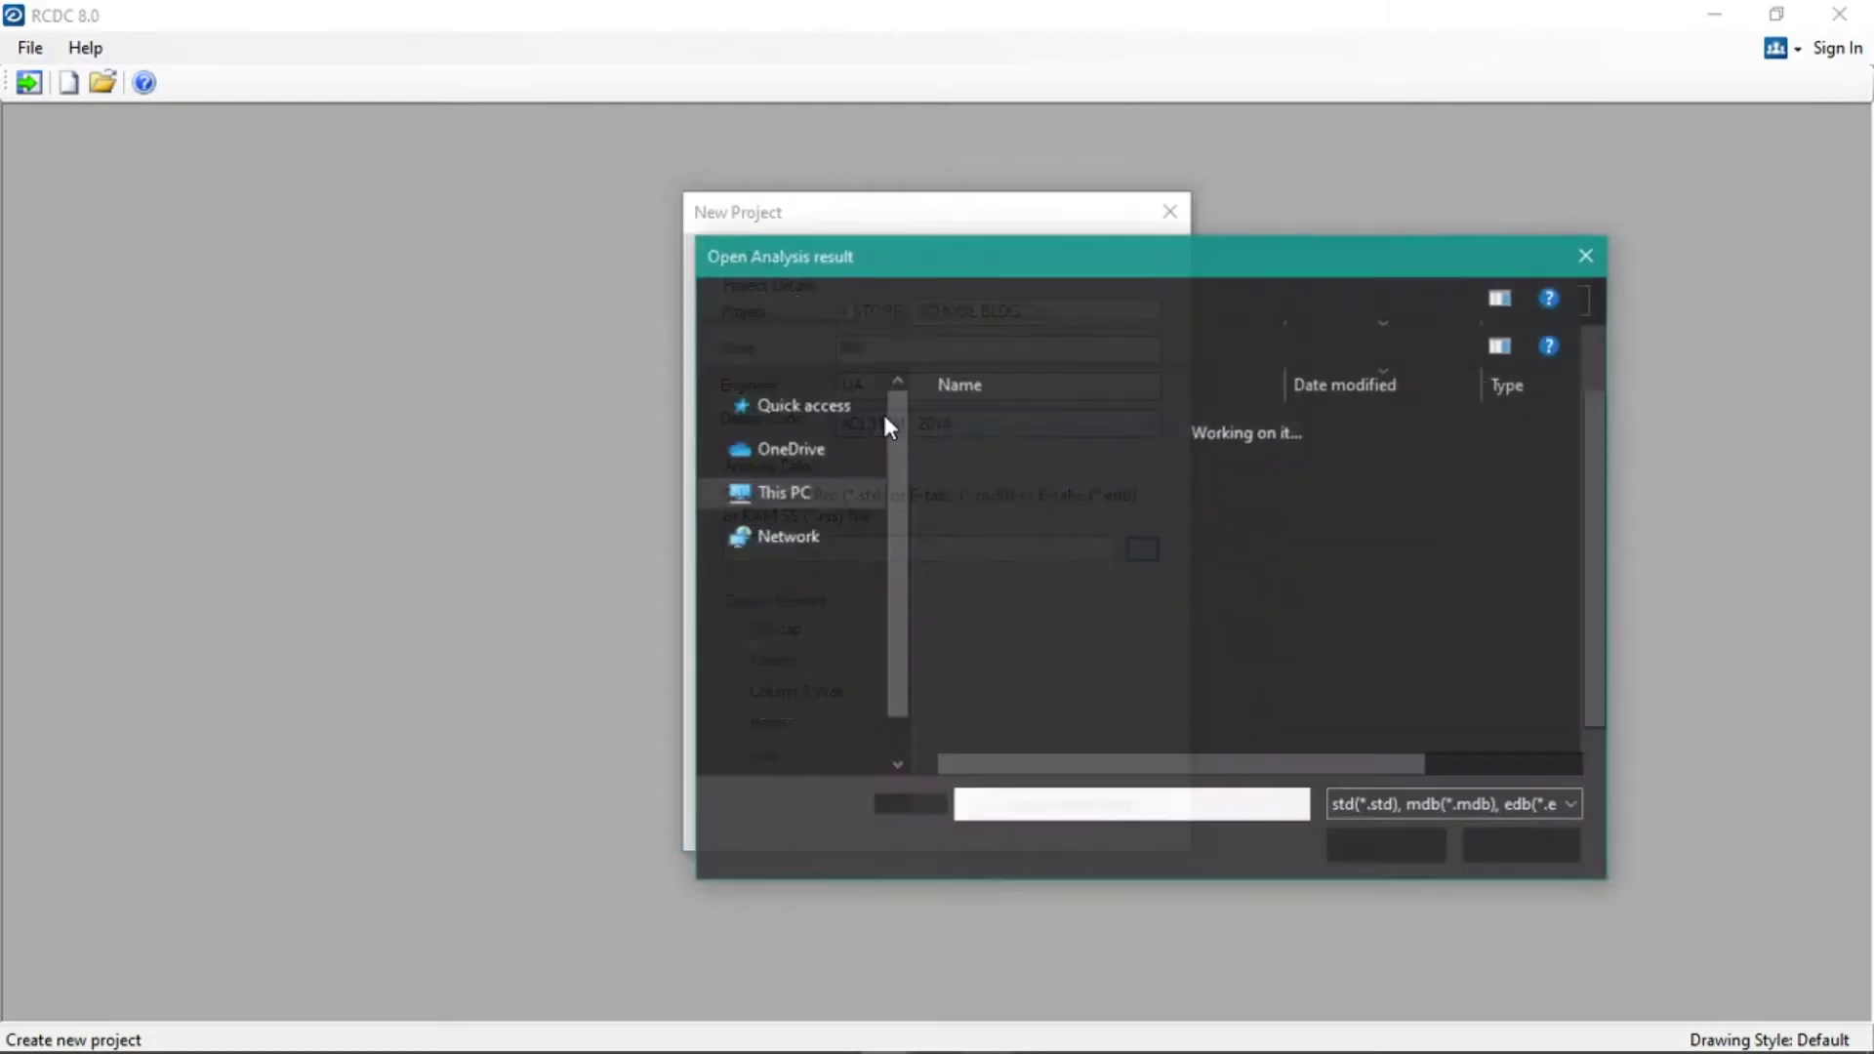
double_click(966, 417)
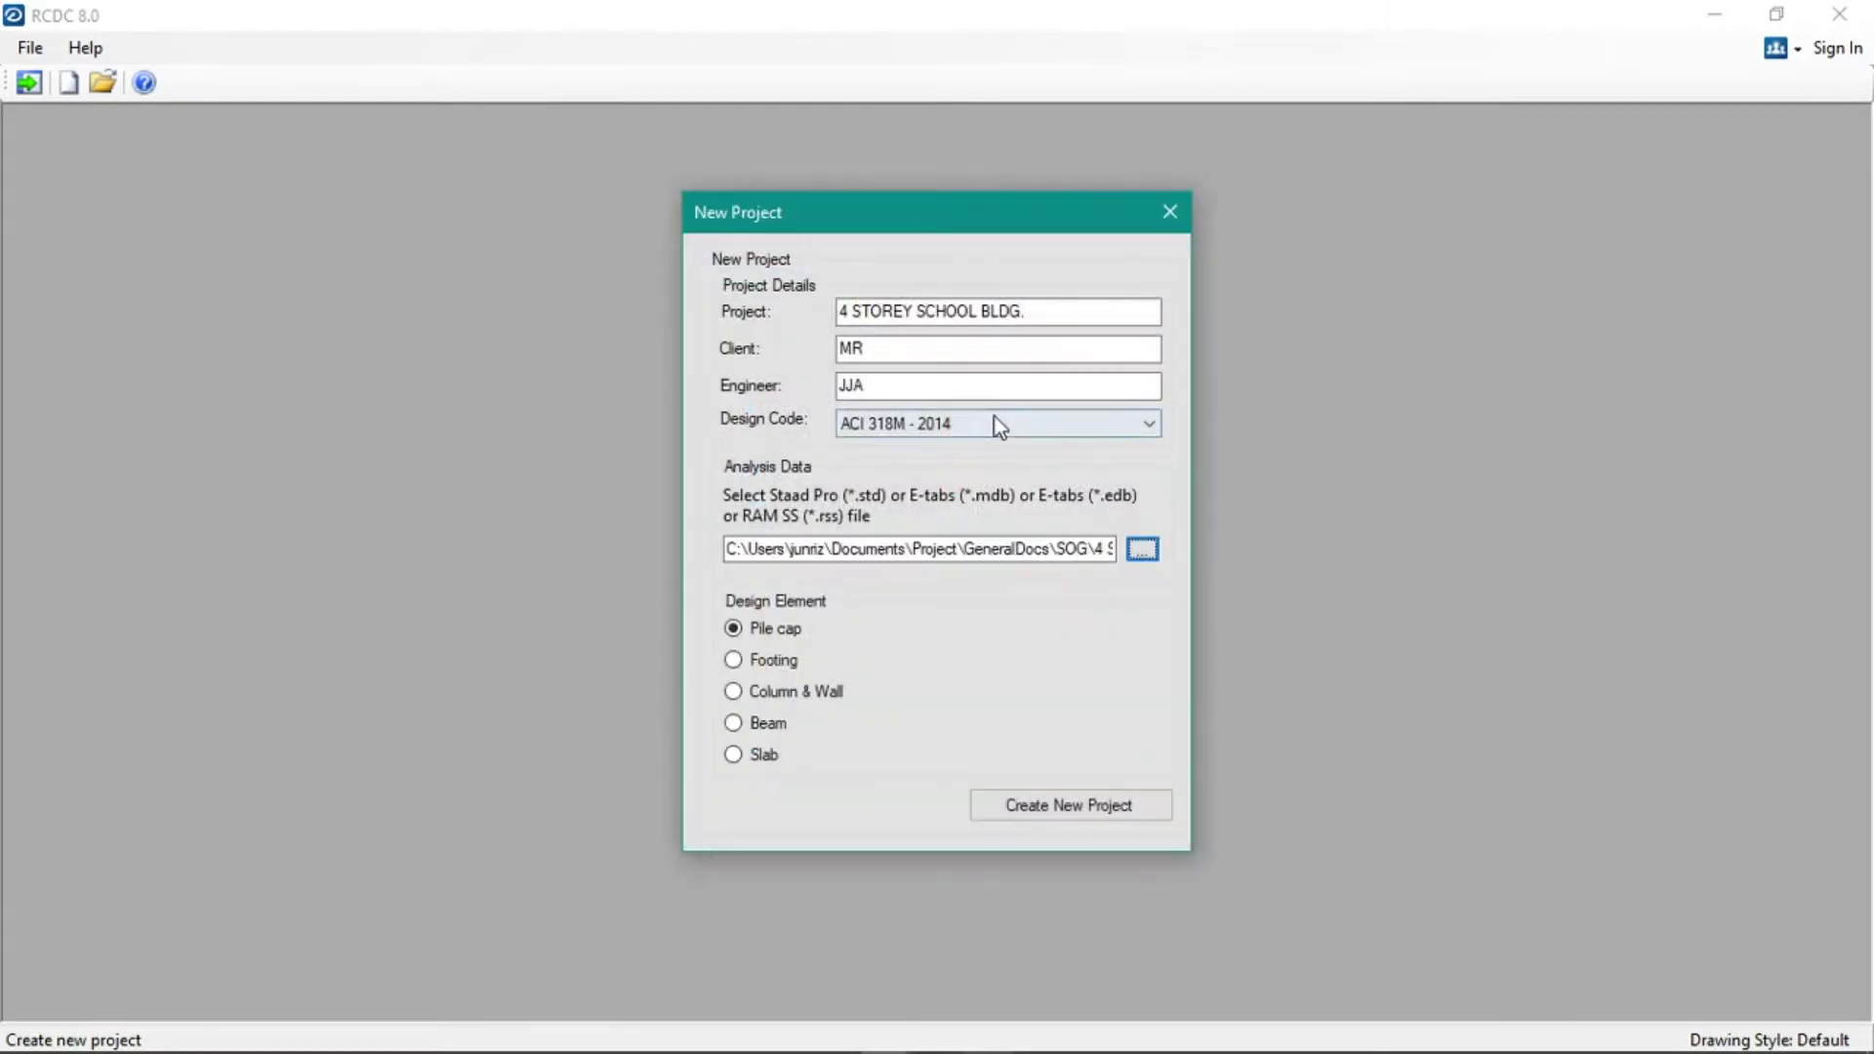
left_click(775, 726)
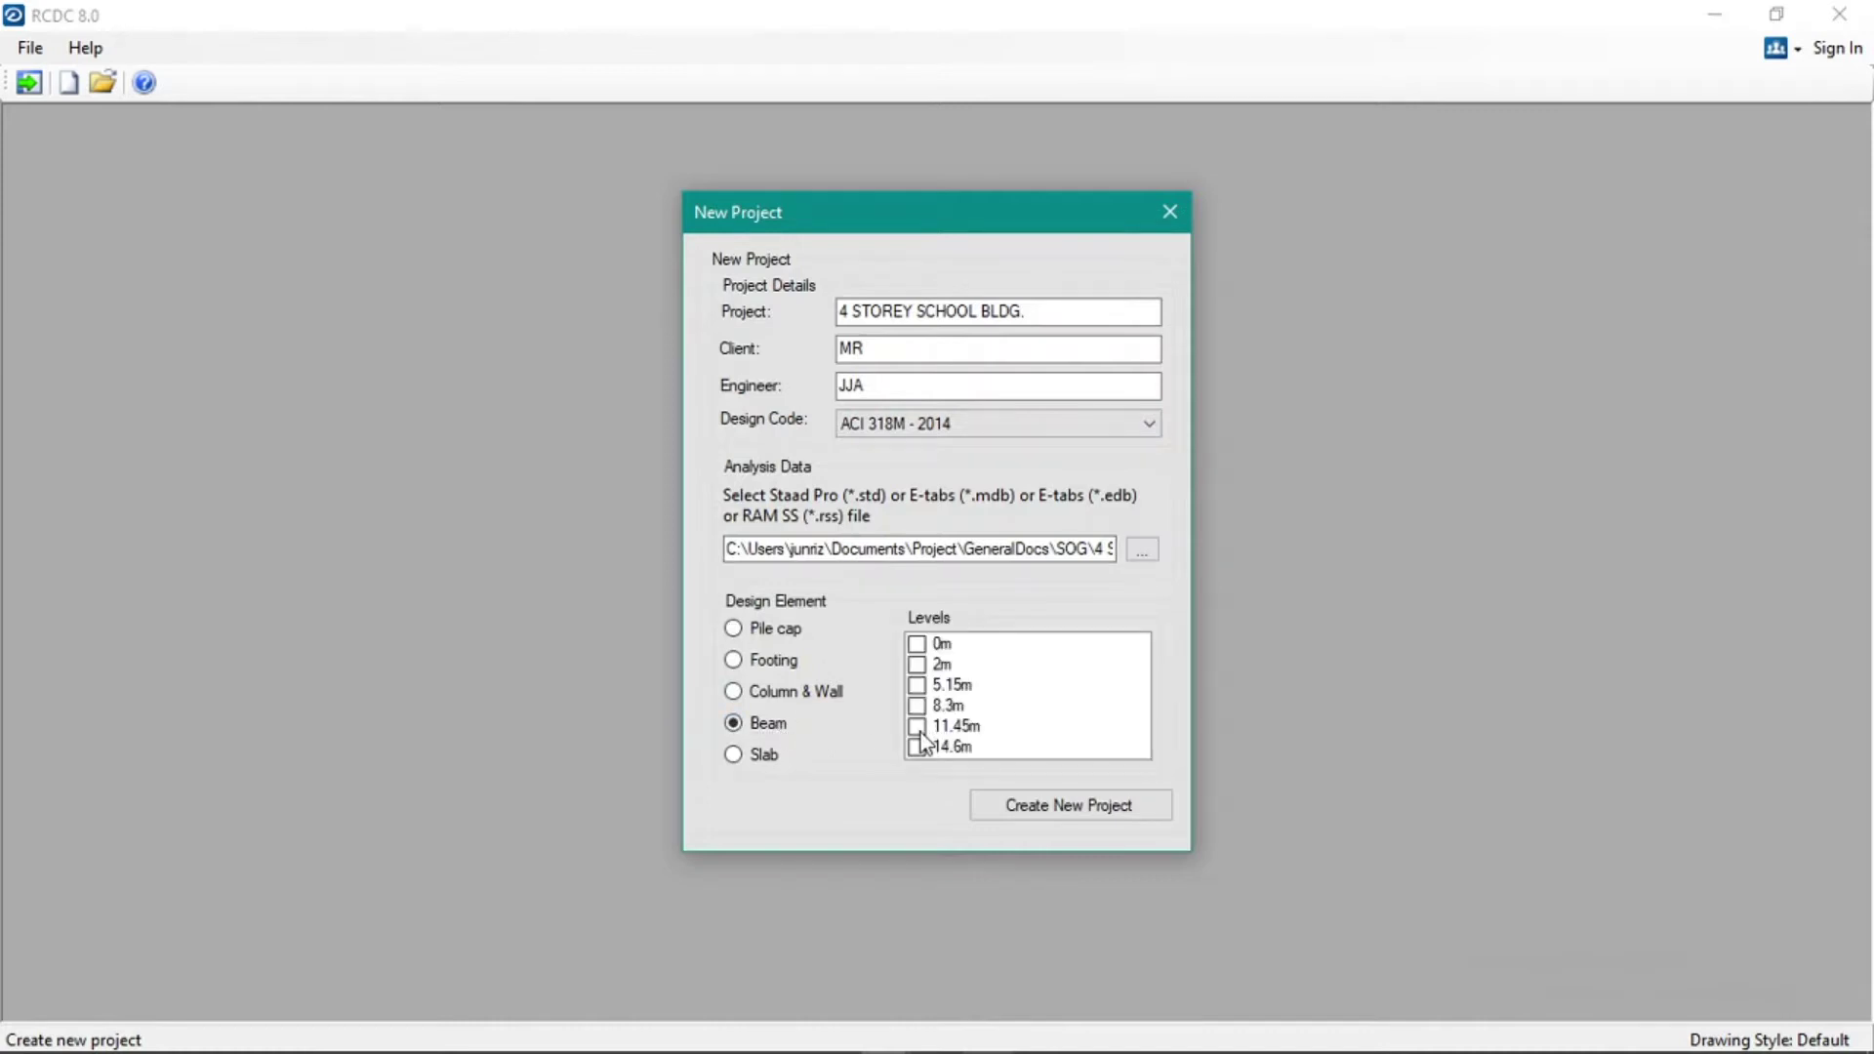
left_click(919, 710)
left_click(917, 704)
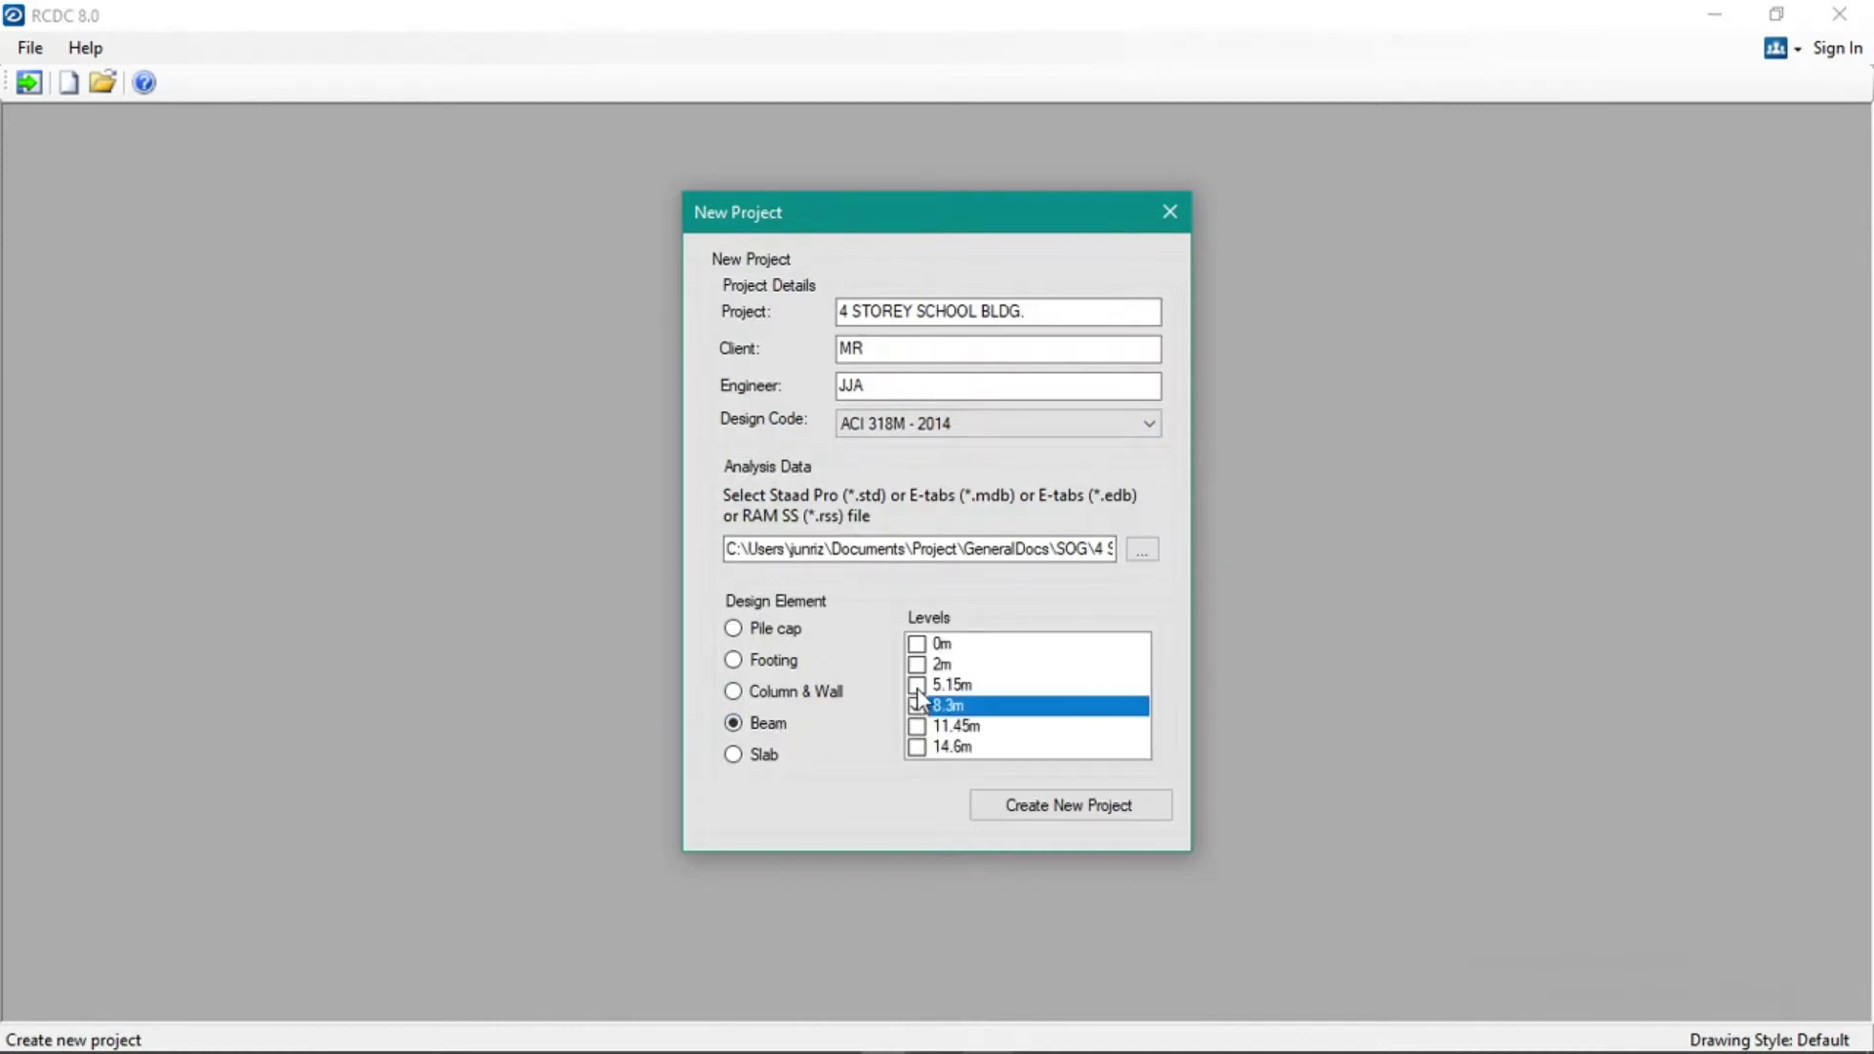
left_click(919, 685)
left_click(919, 703)
left_click(921, 686)
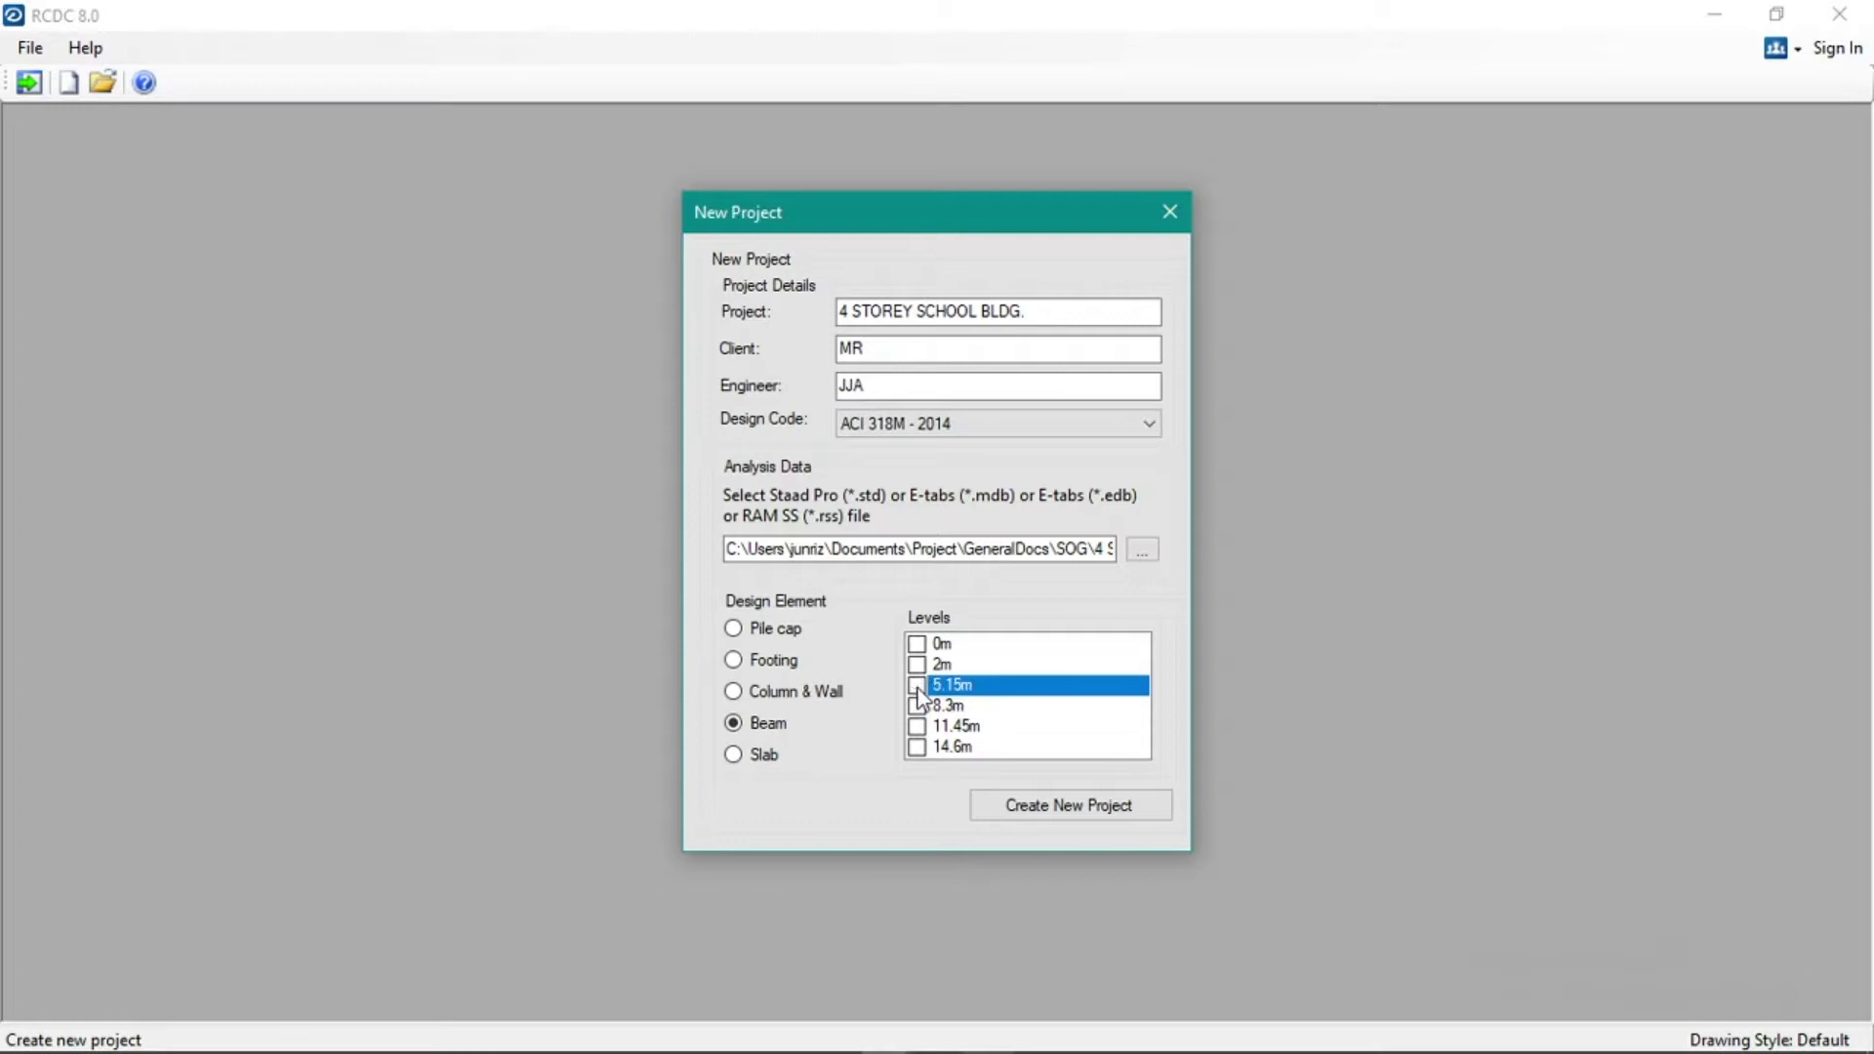
left_click(920, 667)
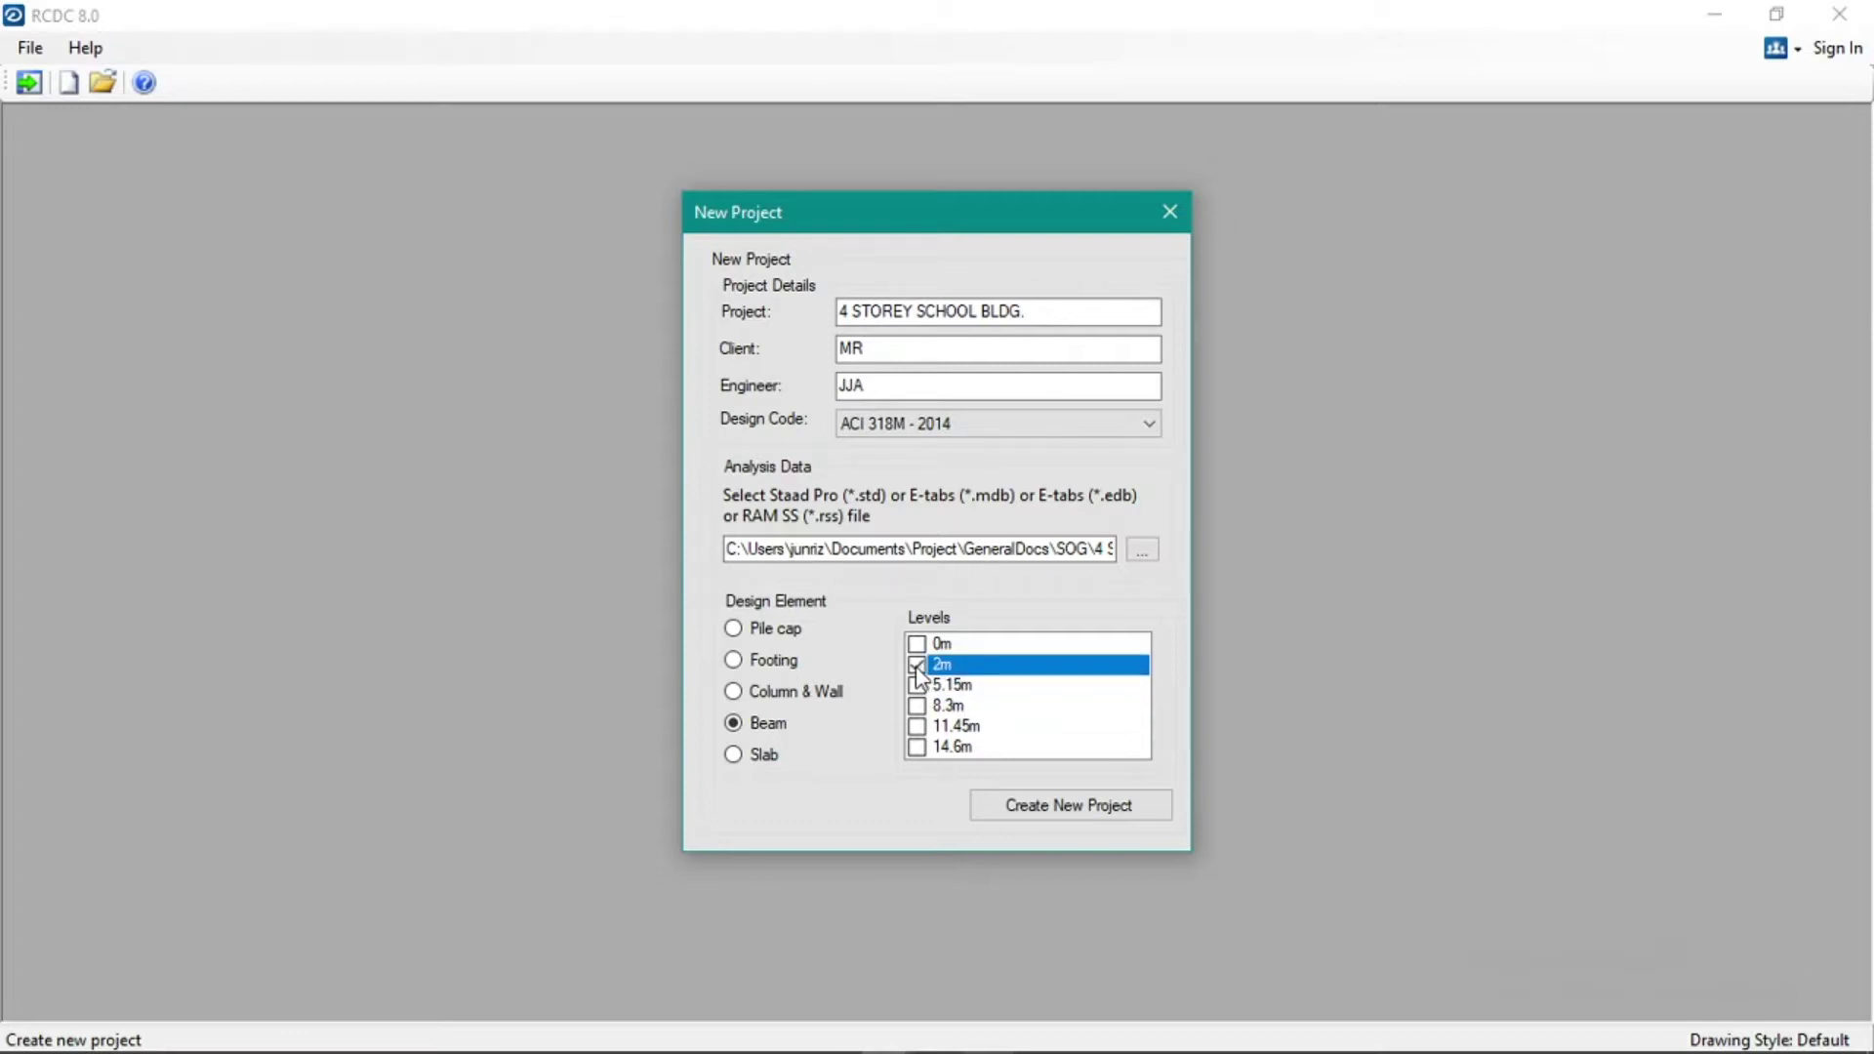
left_click(918, 668)
left_click(918, 671)
left_click(917, 687)
left_click(917, 686)
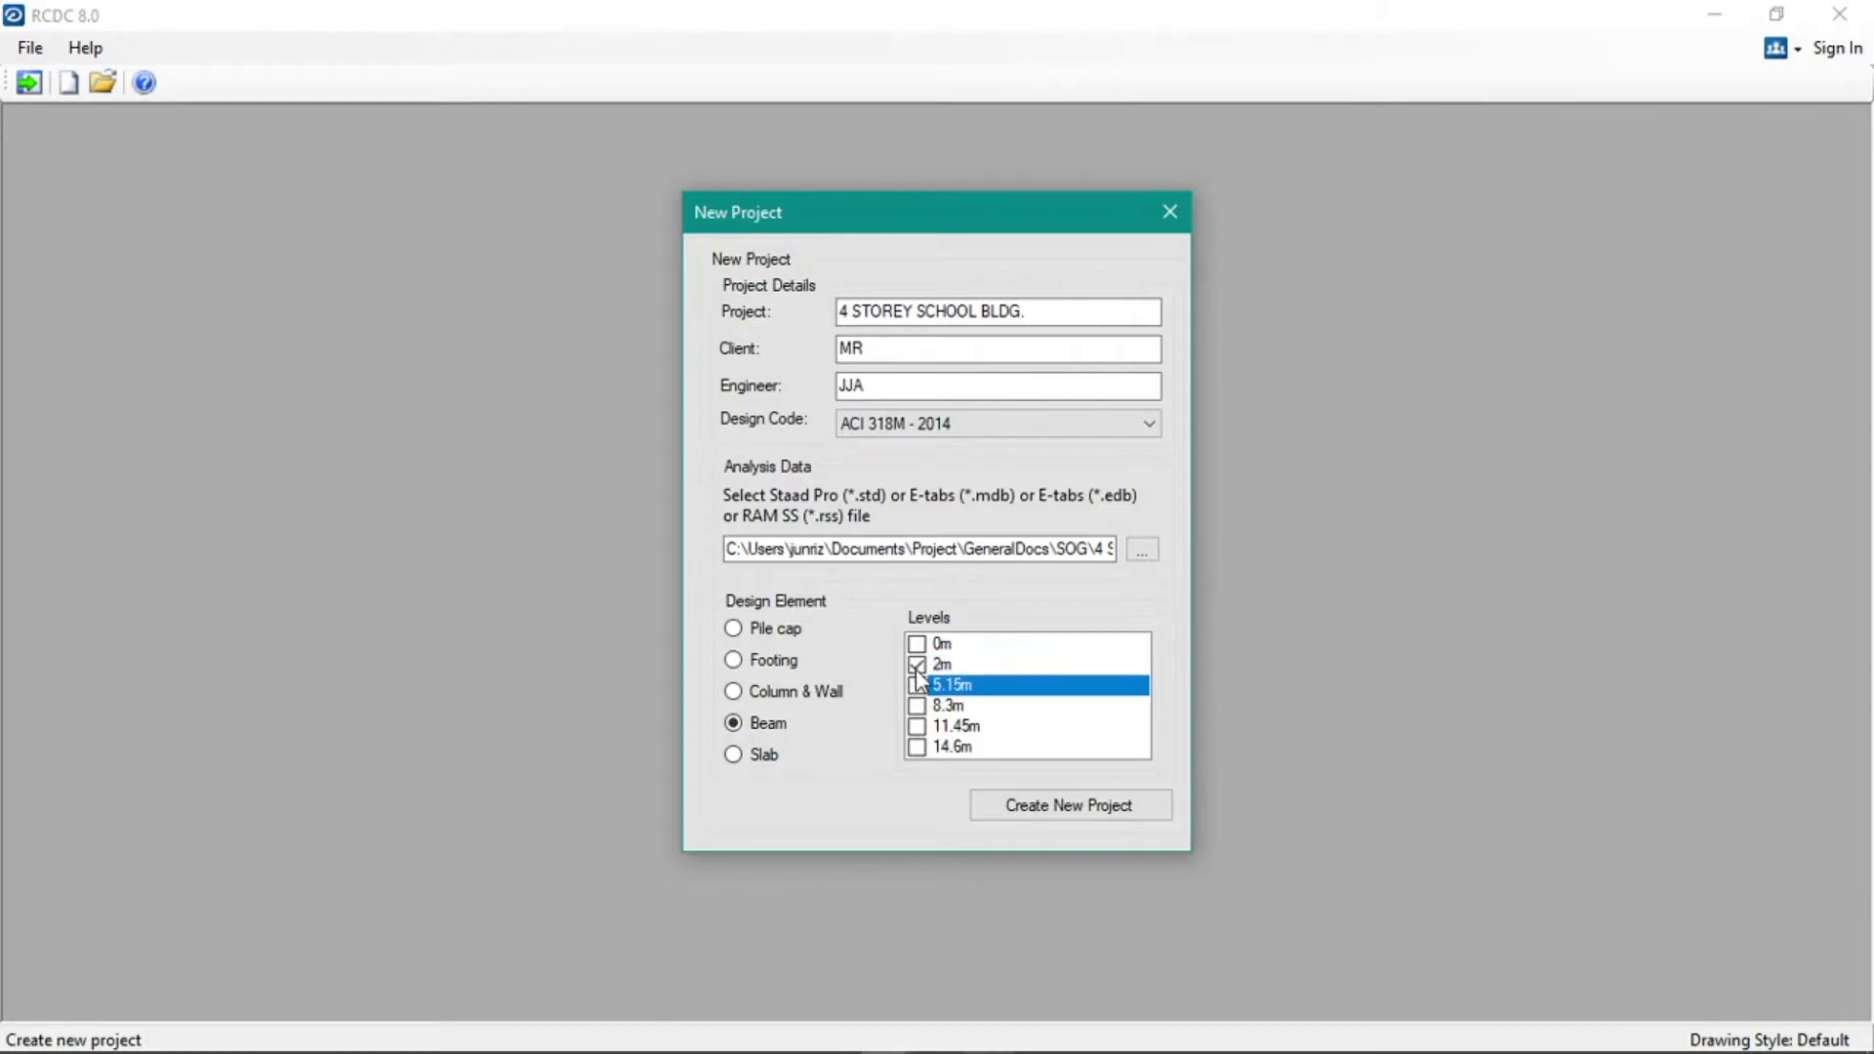
left_click(919, 668)
left_click(945, 685)
left_click(942, 664)
left_click(918, 686)
Choose Slab as the design element at the 5.15m level and create the new project
left_click(942, 664)
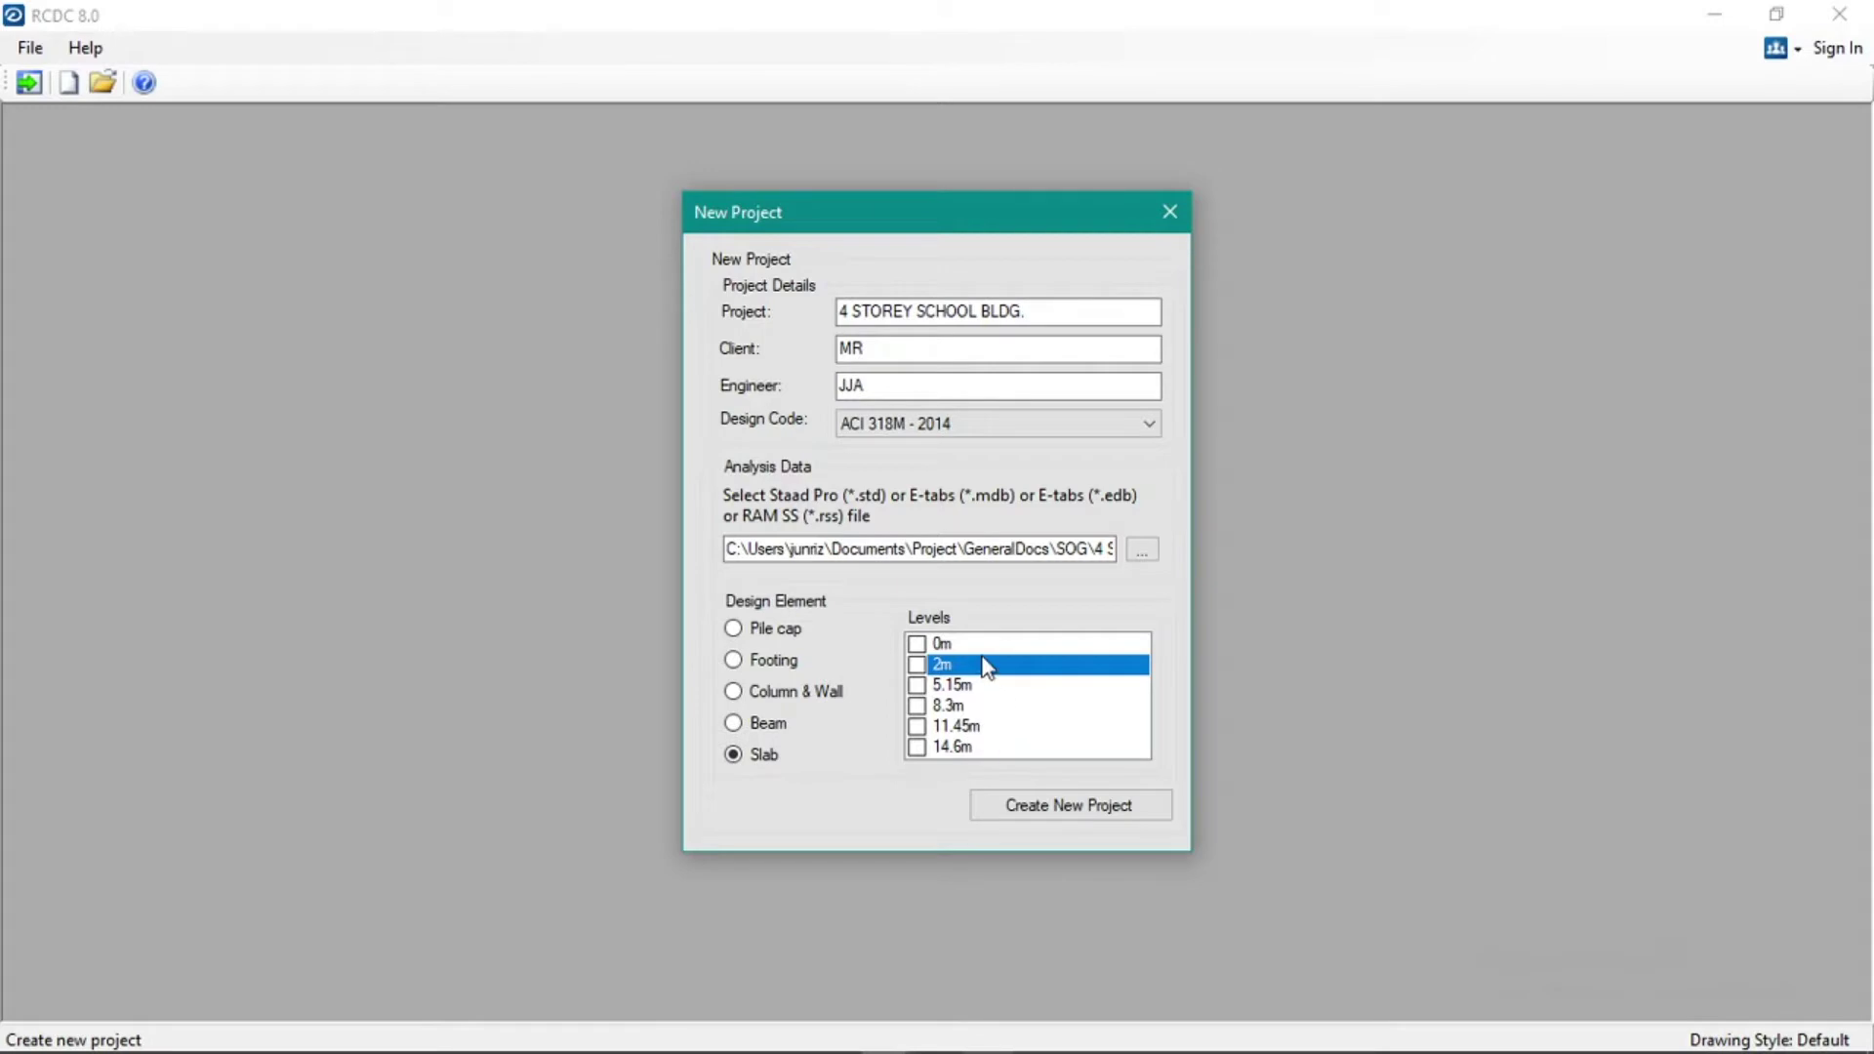
left_click(948, 688)
left_click(950, 709)
left_click(954, 728)
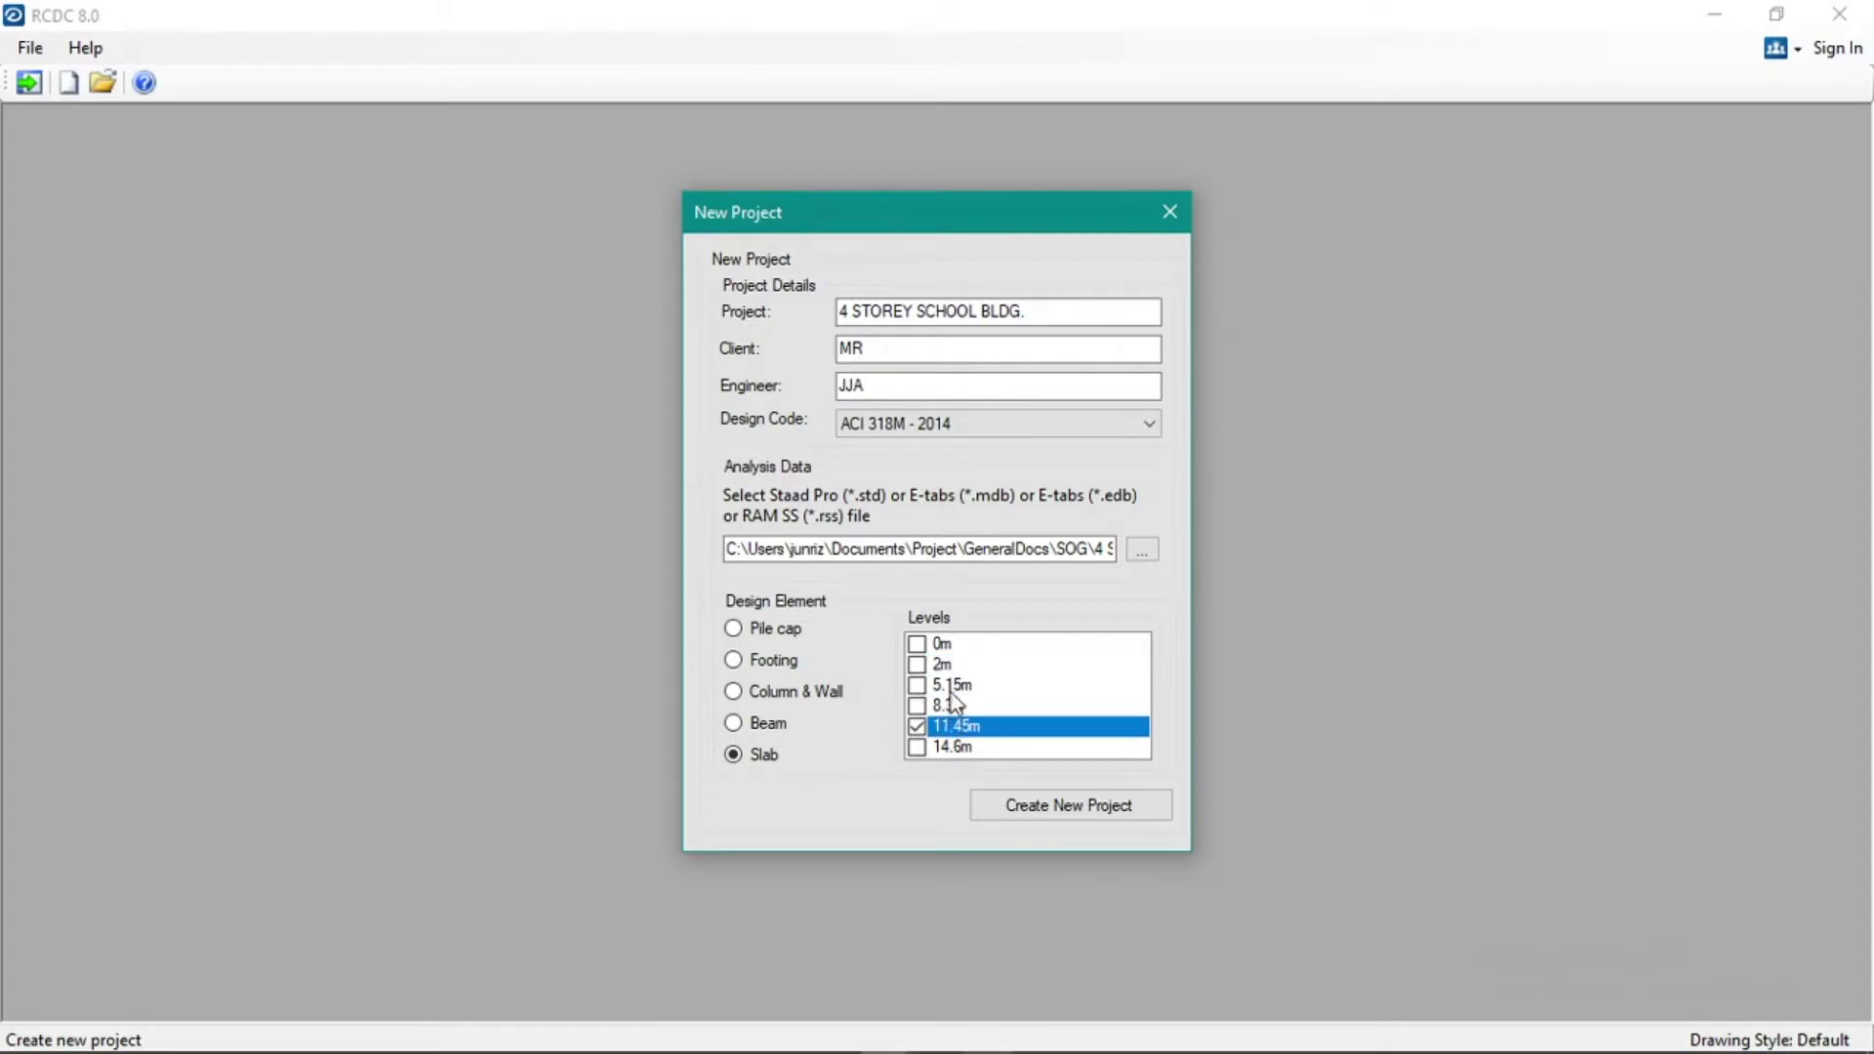
left_click(953, 689)
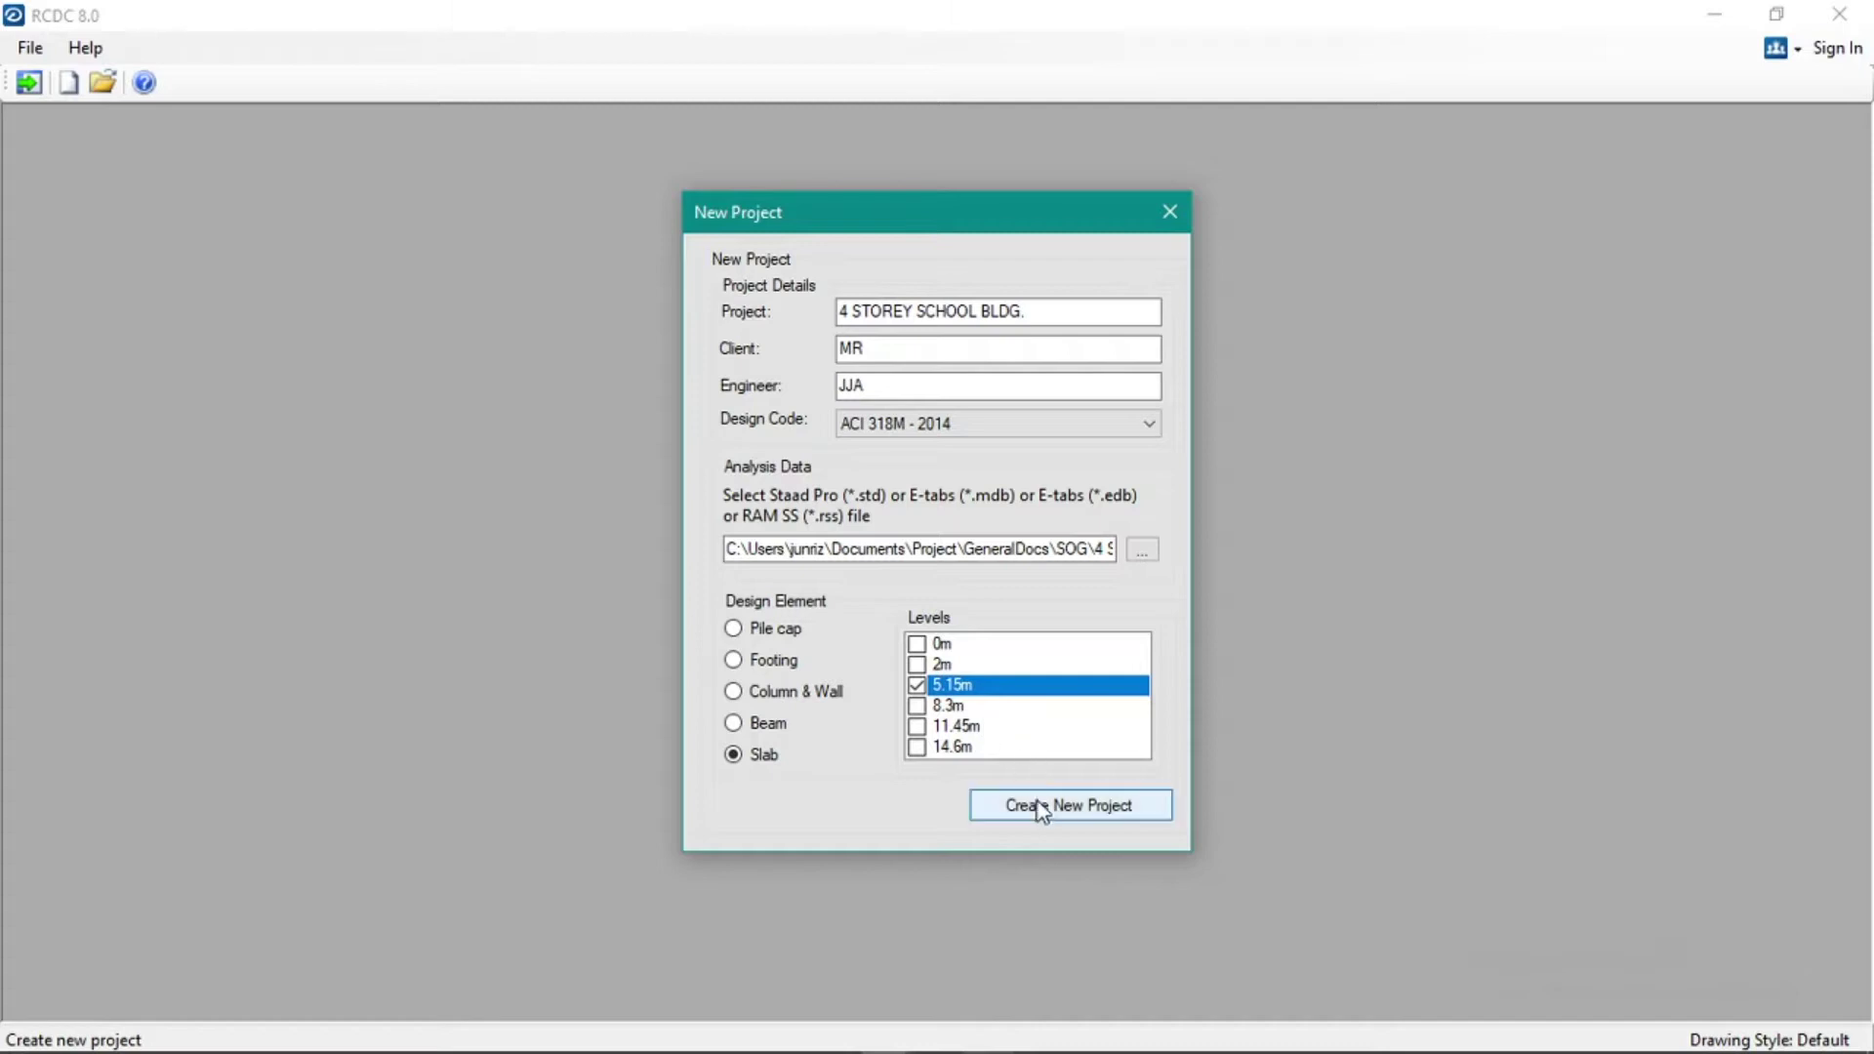
left_click(1064, 810)
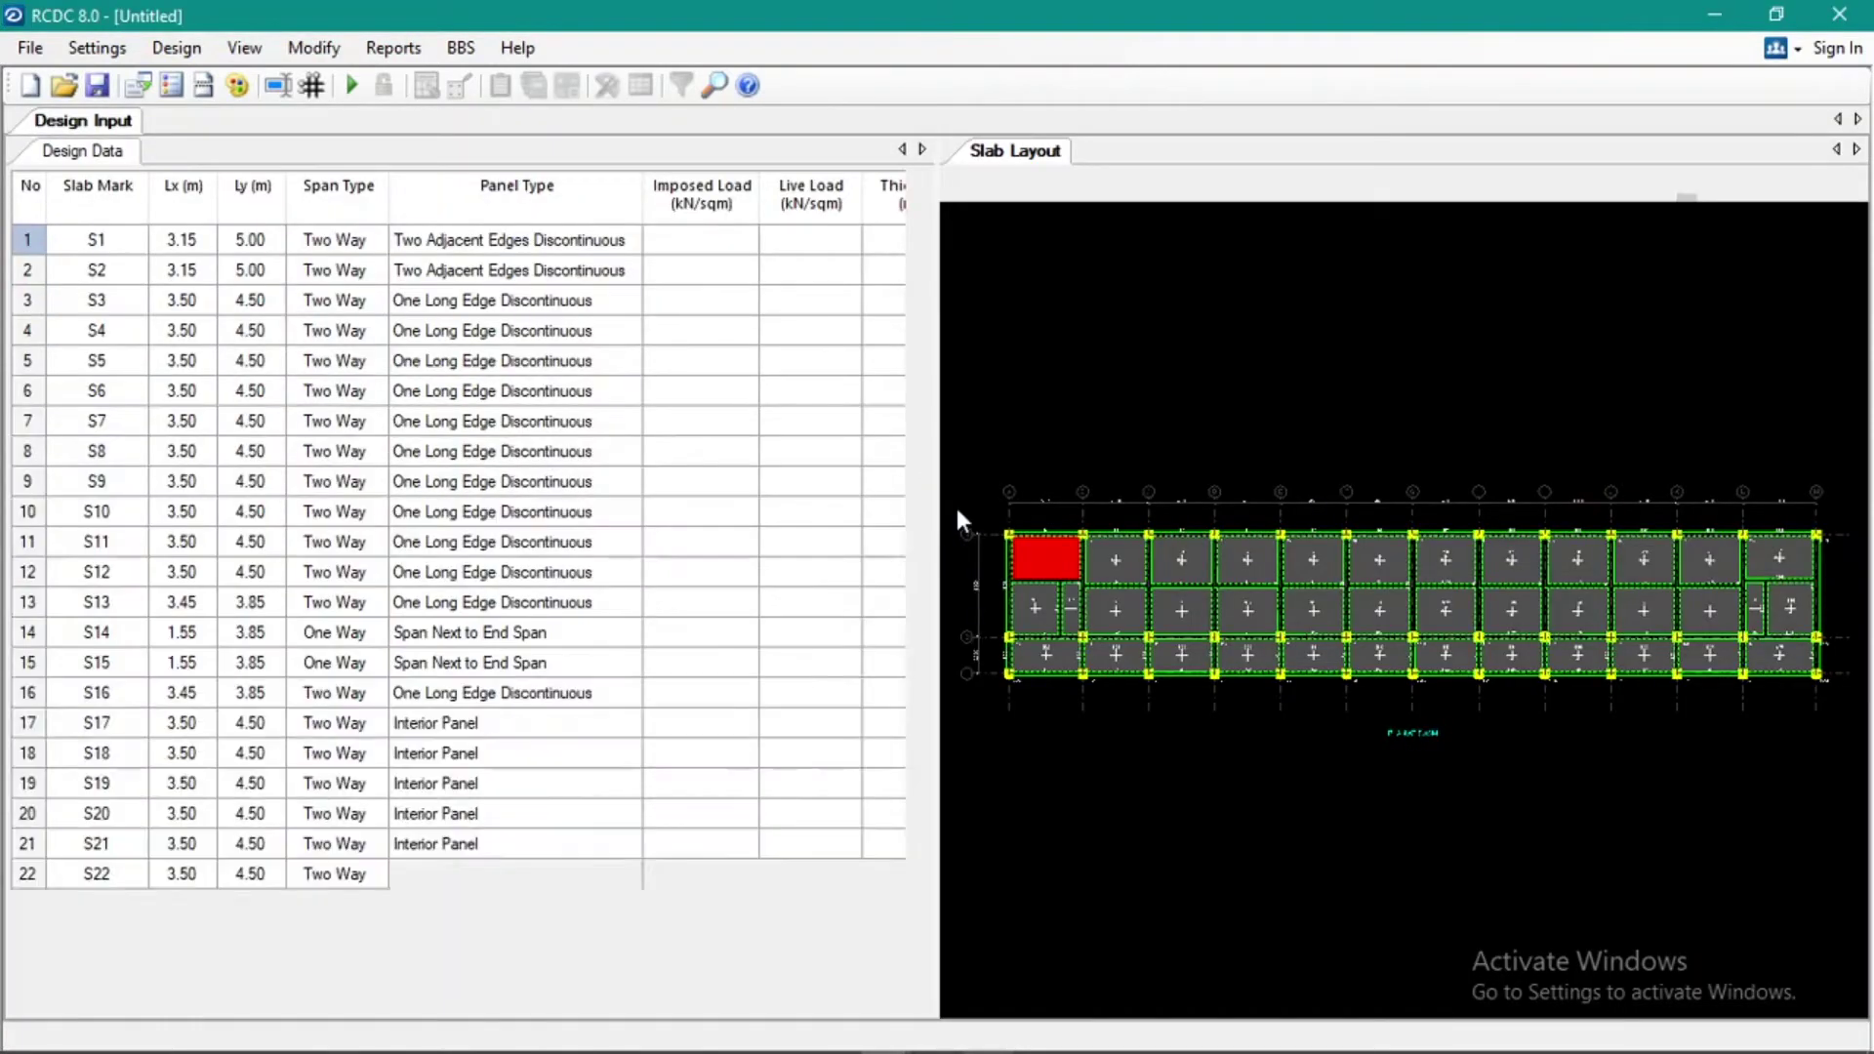
Examine the slab panels in the layout, matching S13 and S3 with their rows in the design data
scroll(1056, 568, "up", 5)
left_click(1054, 585)
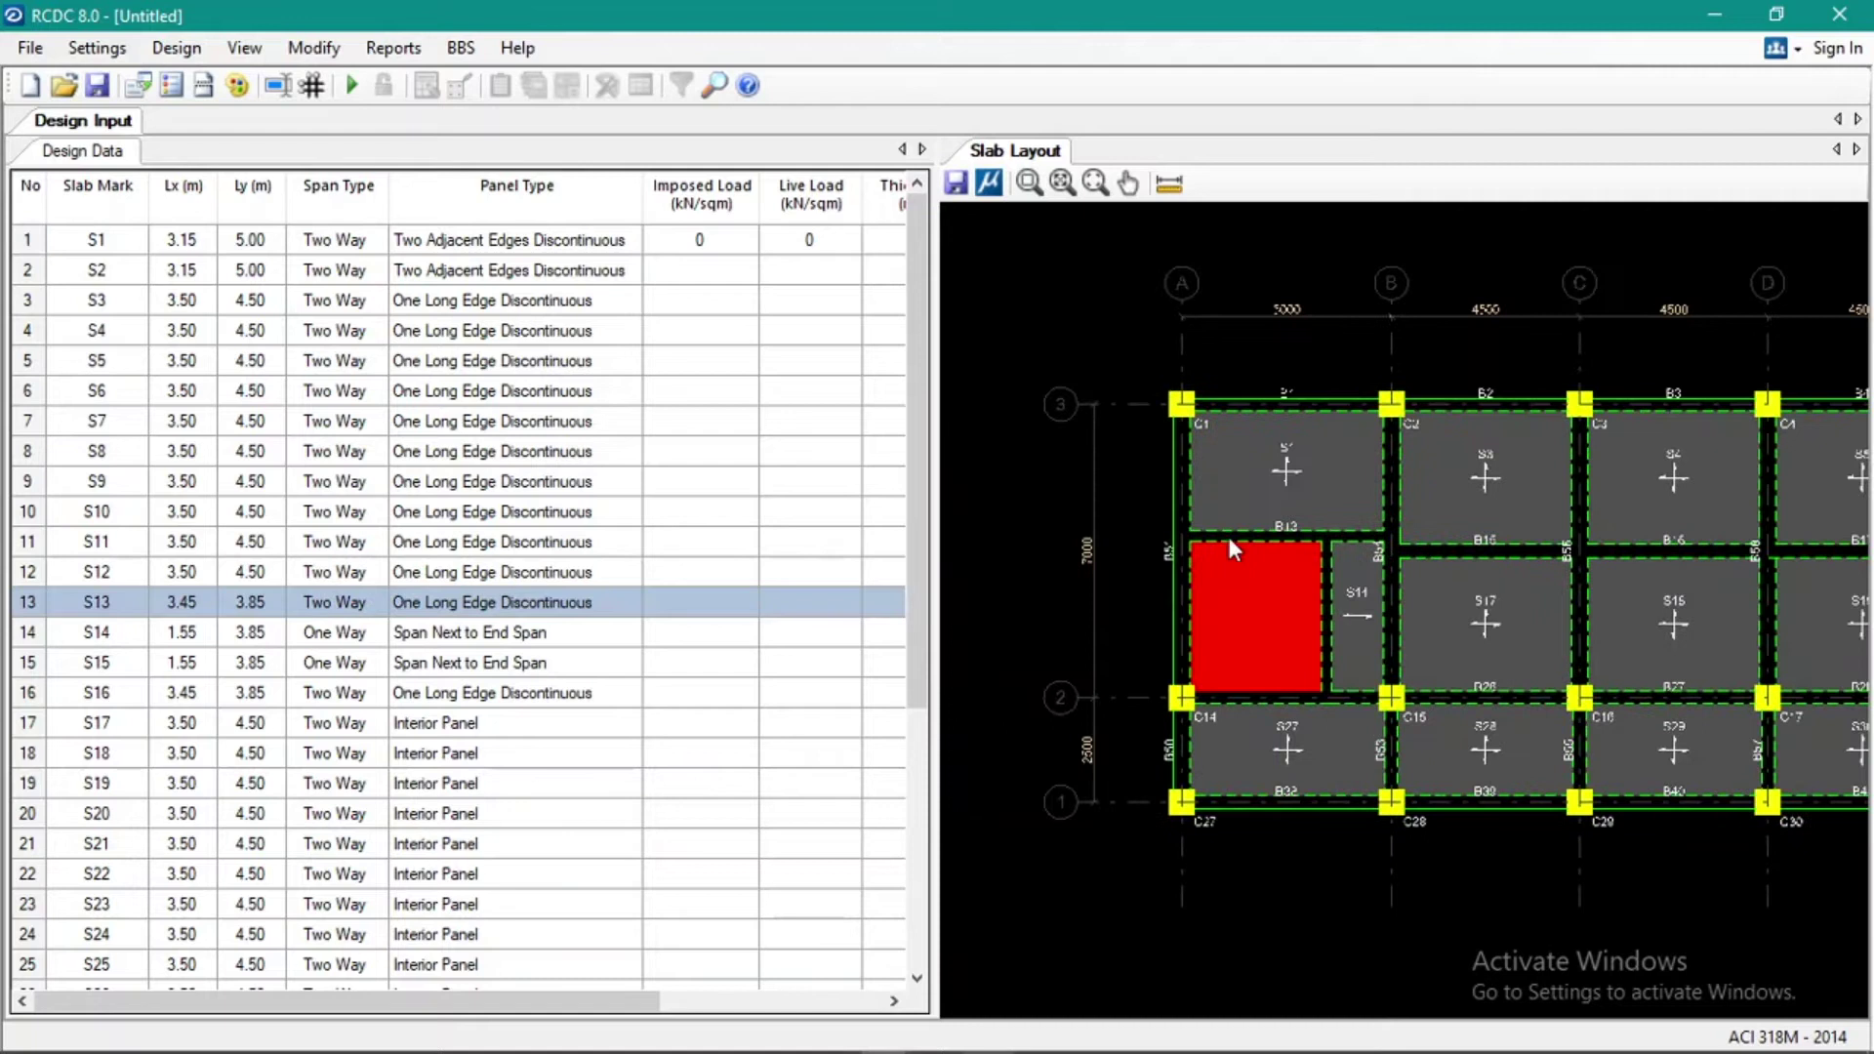
scroll(1162, 537, "down", 5)
middle_click_drag(1314, 578, 1186, 560)
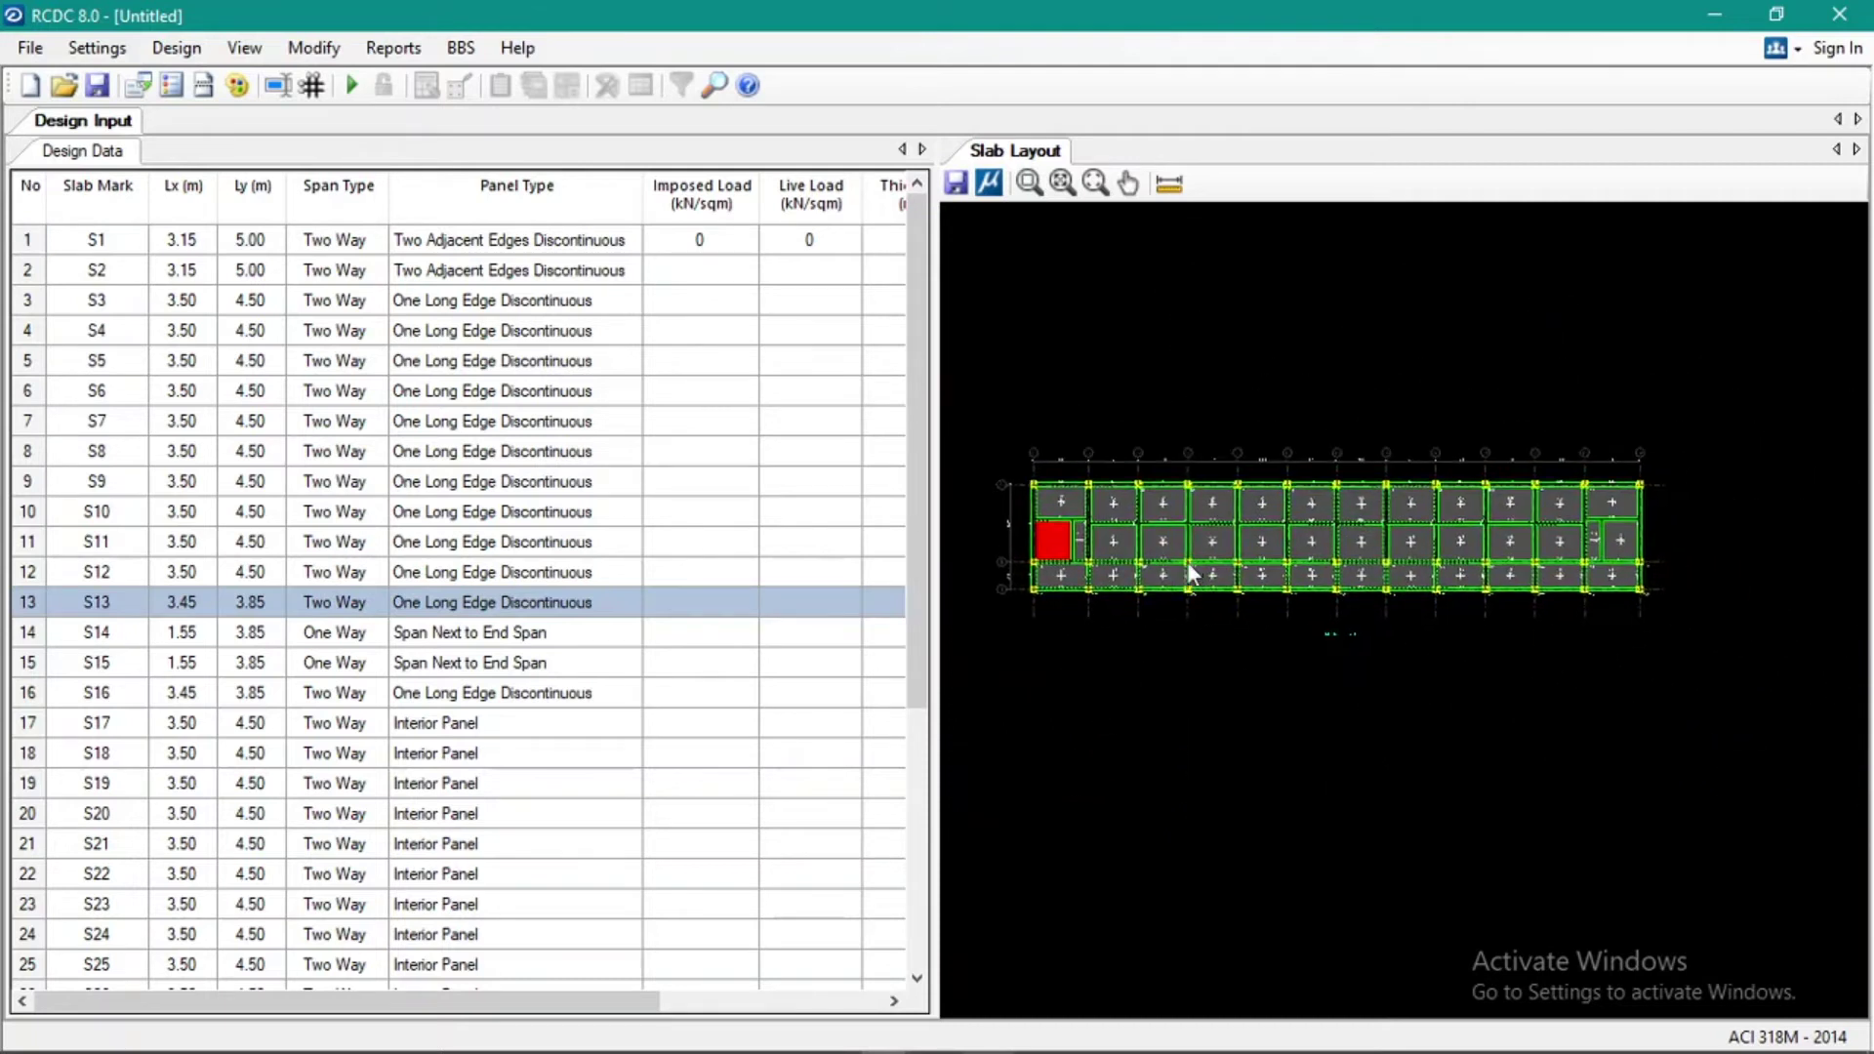
scroll(1009, 529, "up", 3)
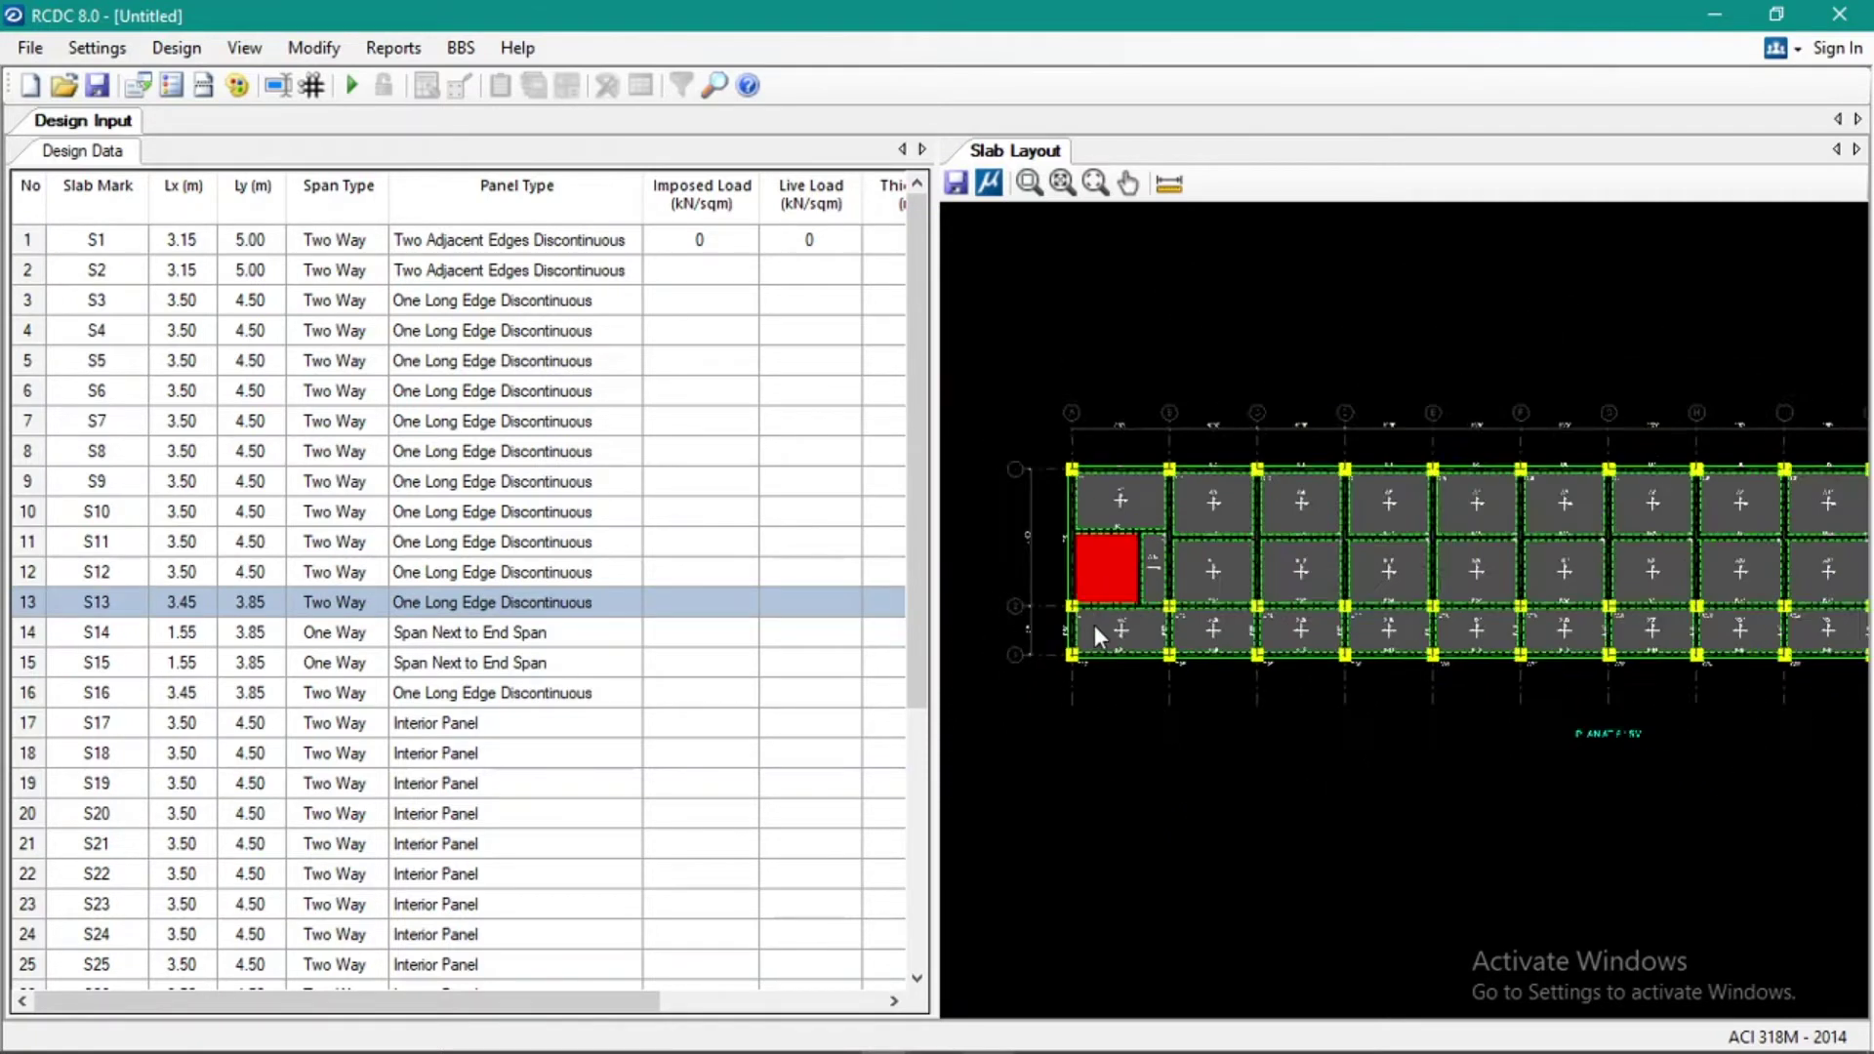
scroll(1093, 630, "down", 1)
left_click(1199, 534)
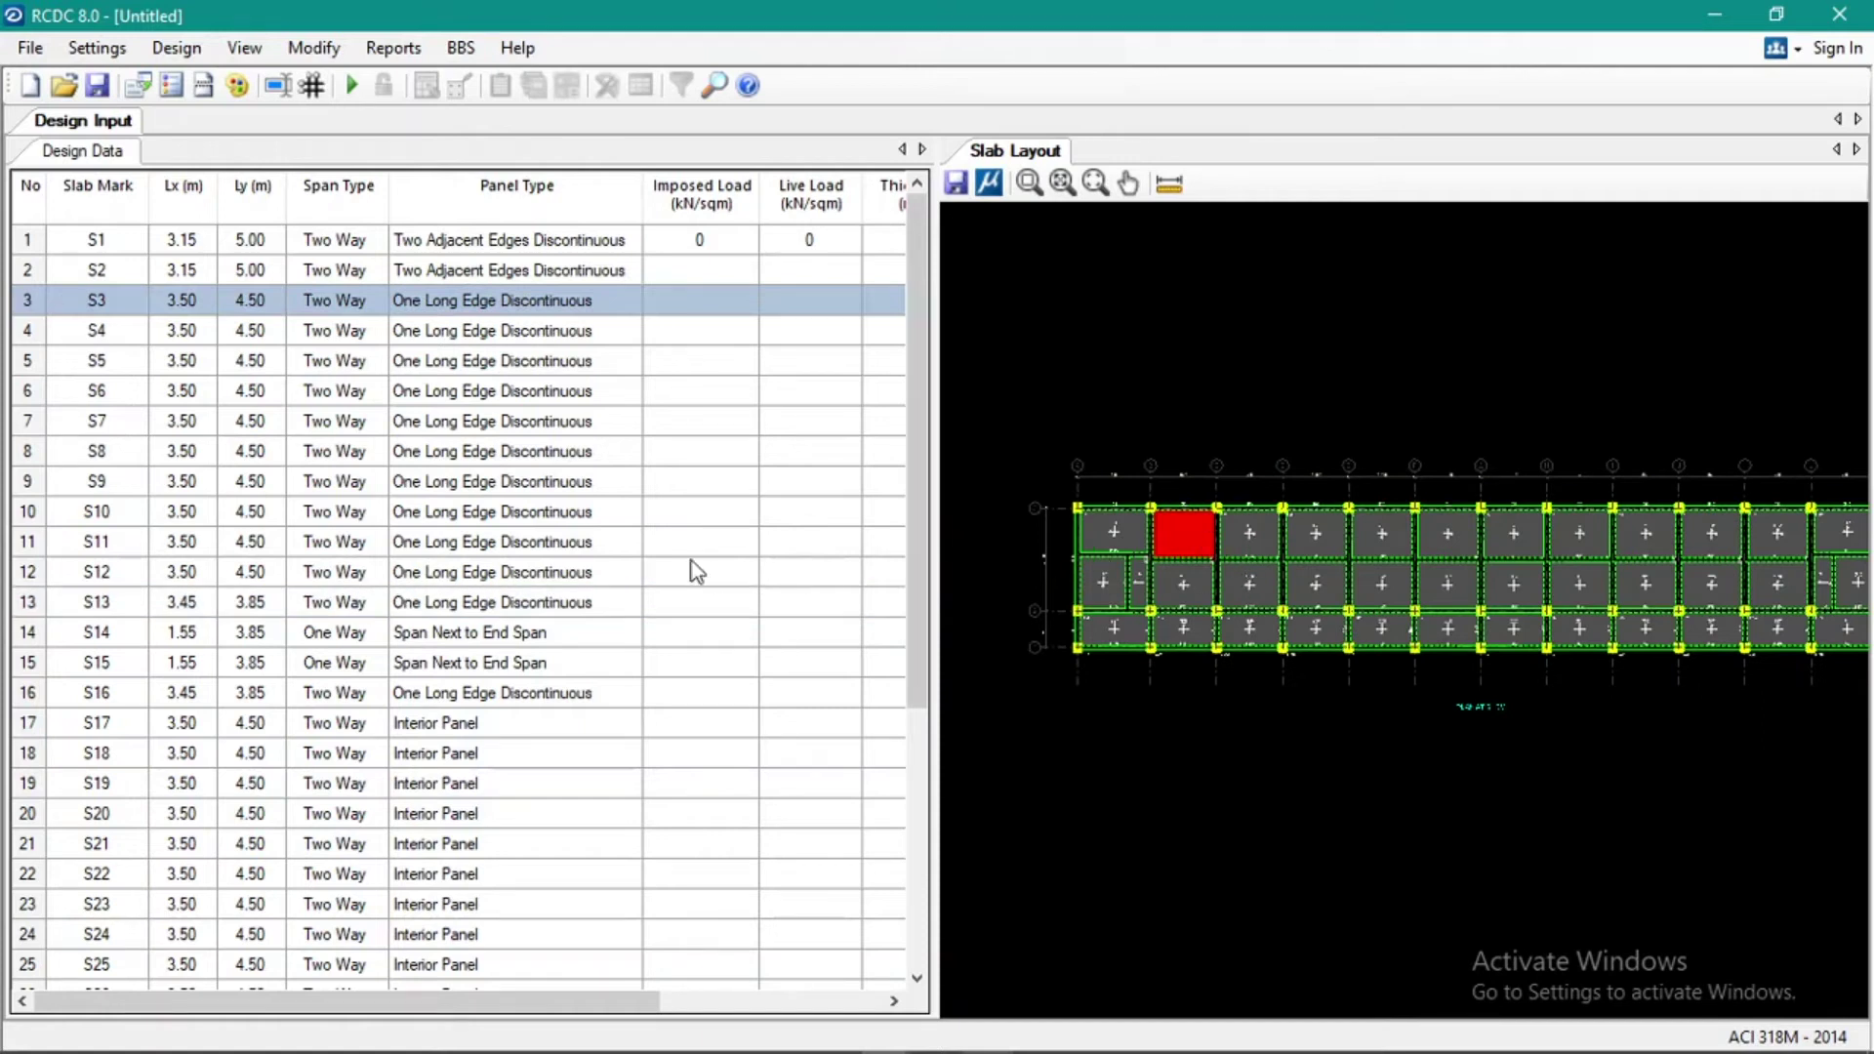
left_click(1109, 585)
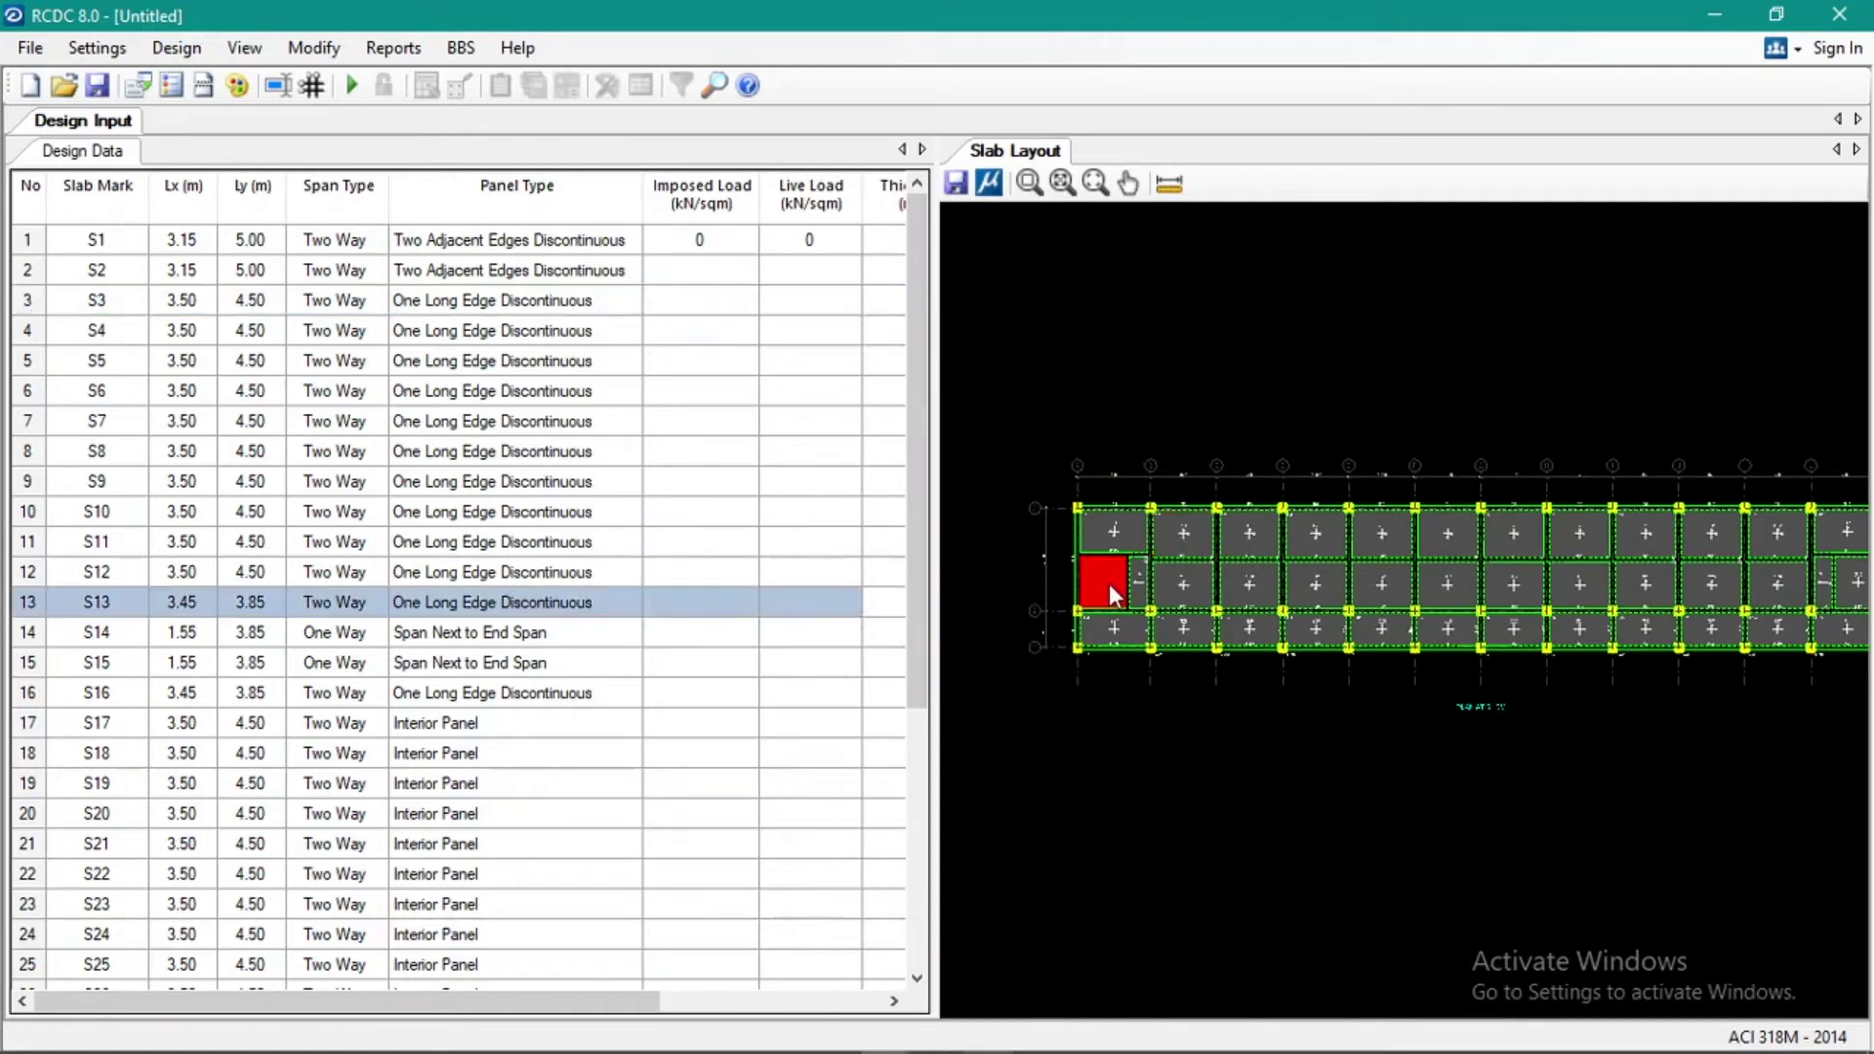
scroll(1112, 589, "up", 3)
right_click(1083, 564)
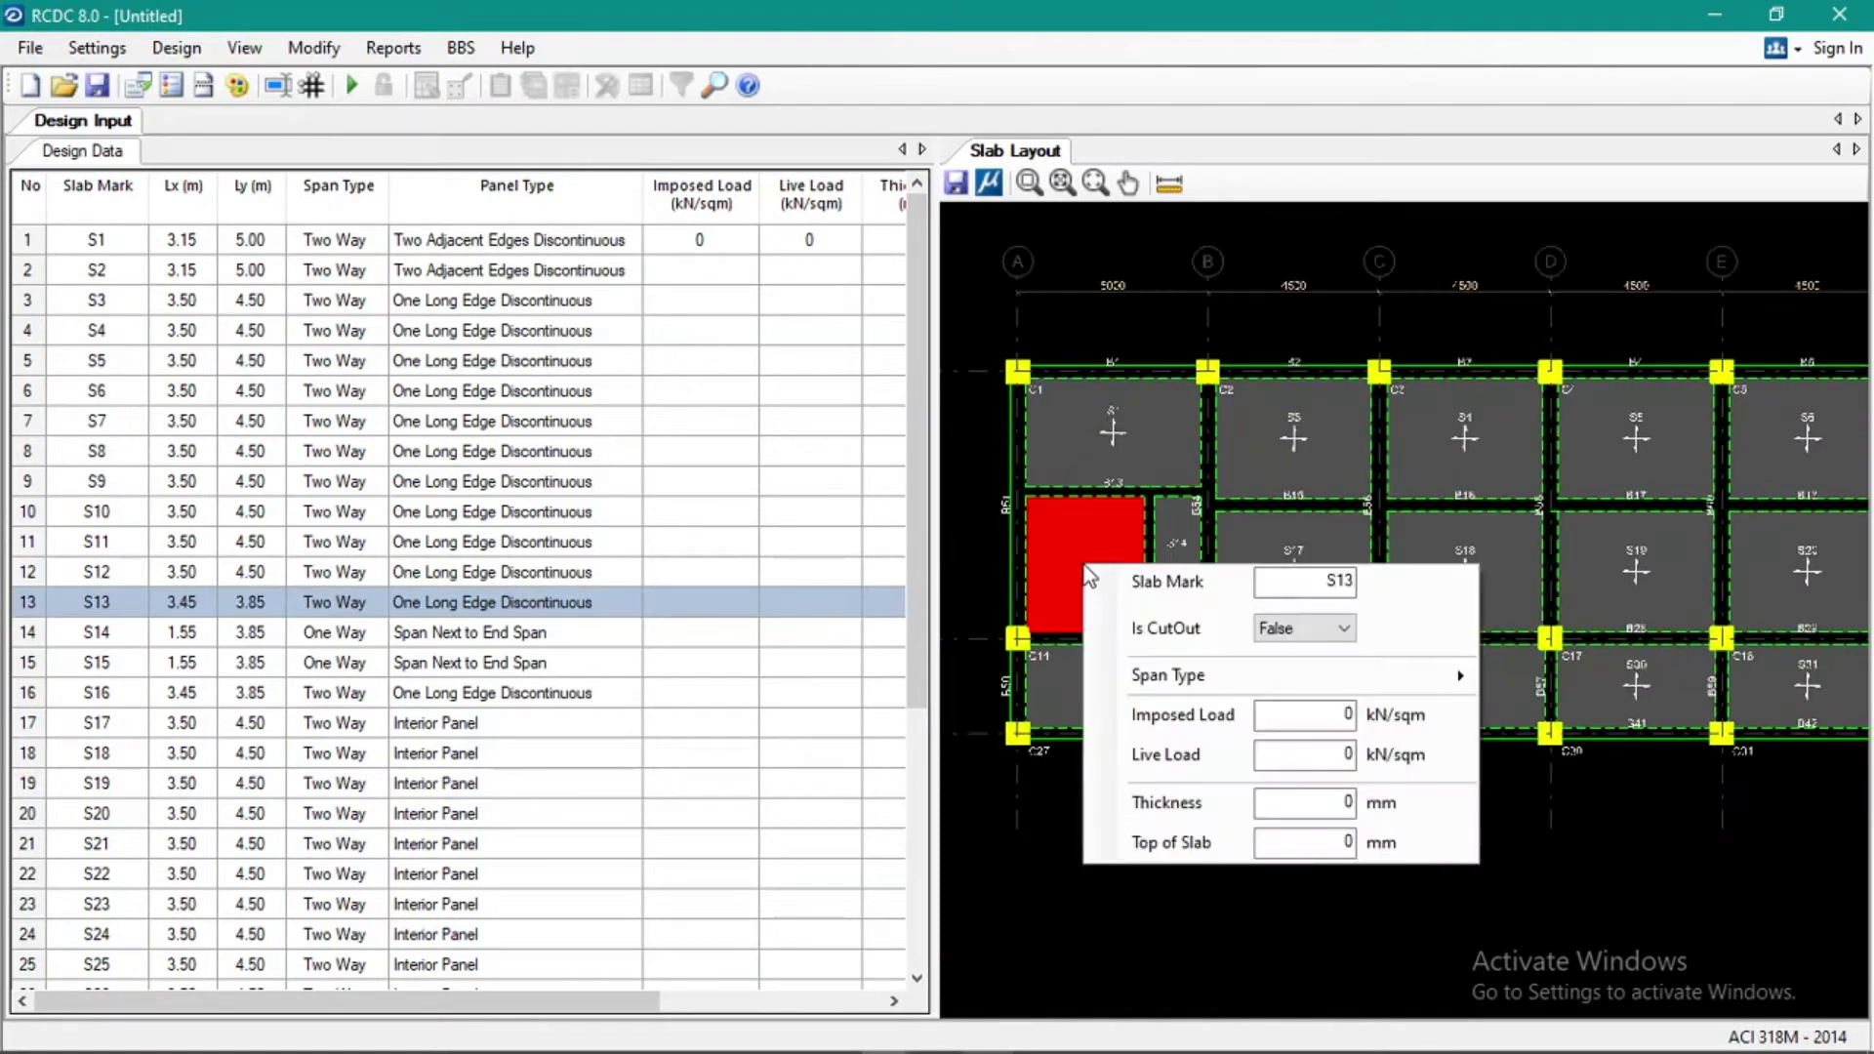
left_click(1341, 630)
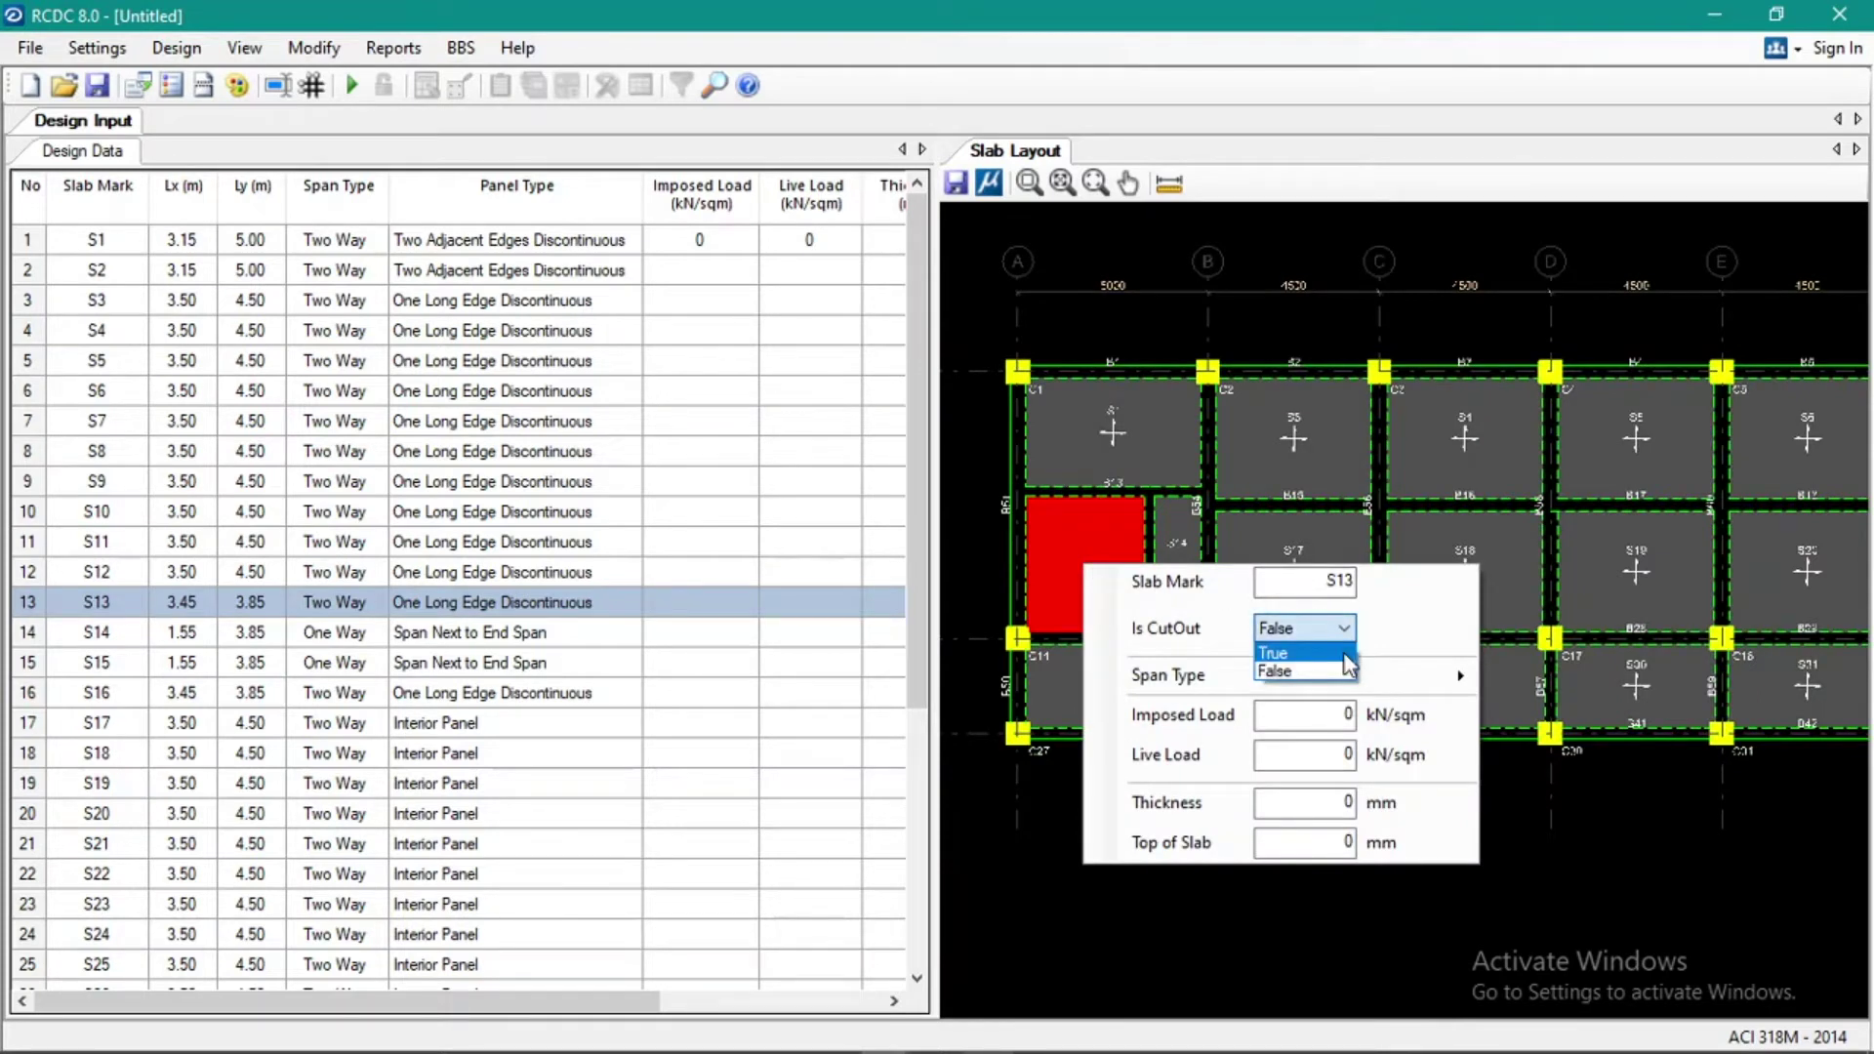
left_click(1184, 482)
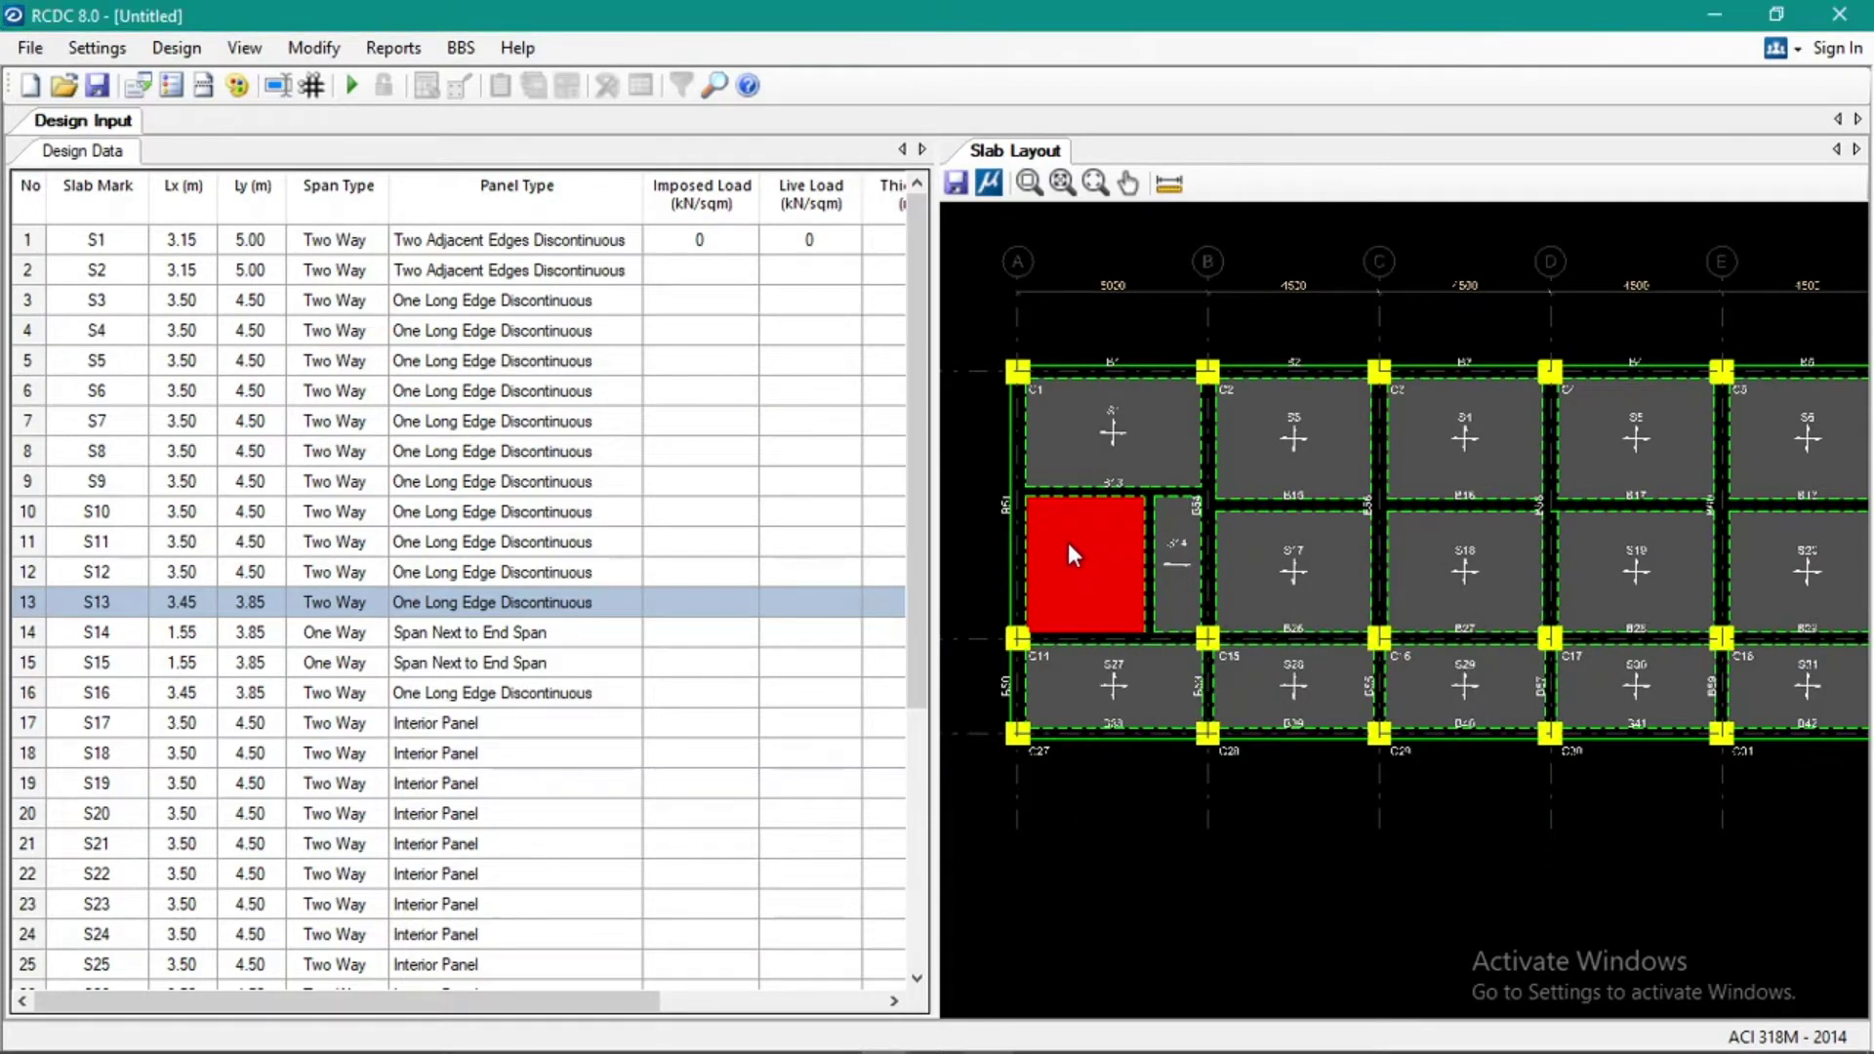
Mark slab S13 as a cutout by setting Is CutOut to True in the slab layout
right_click(1069, 546)
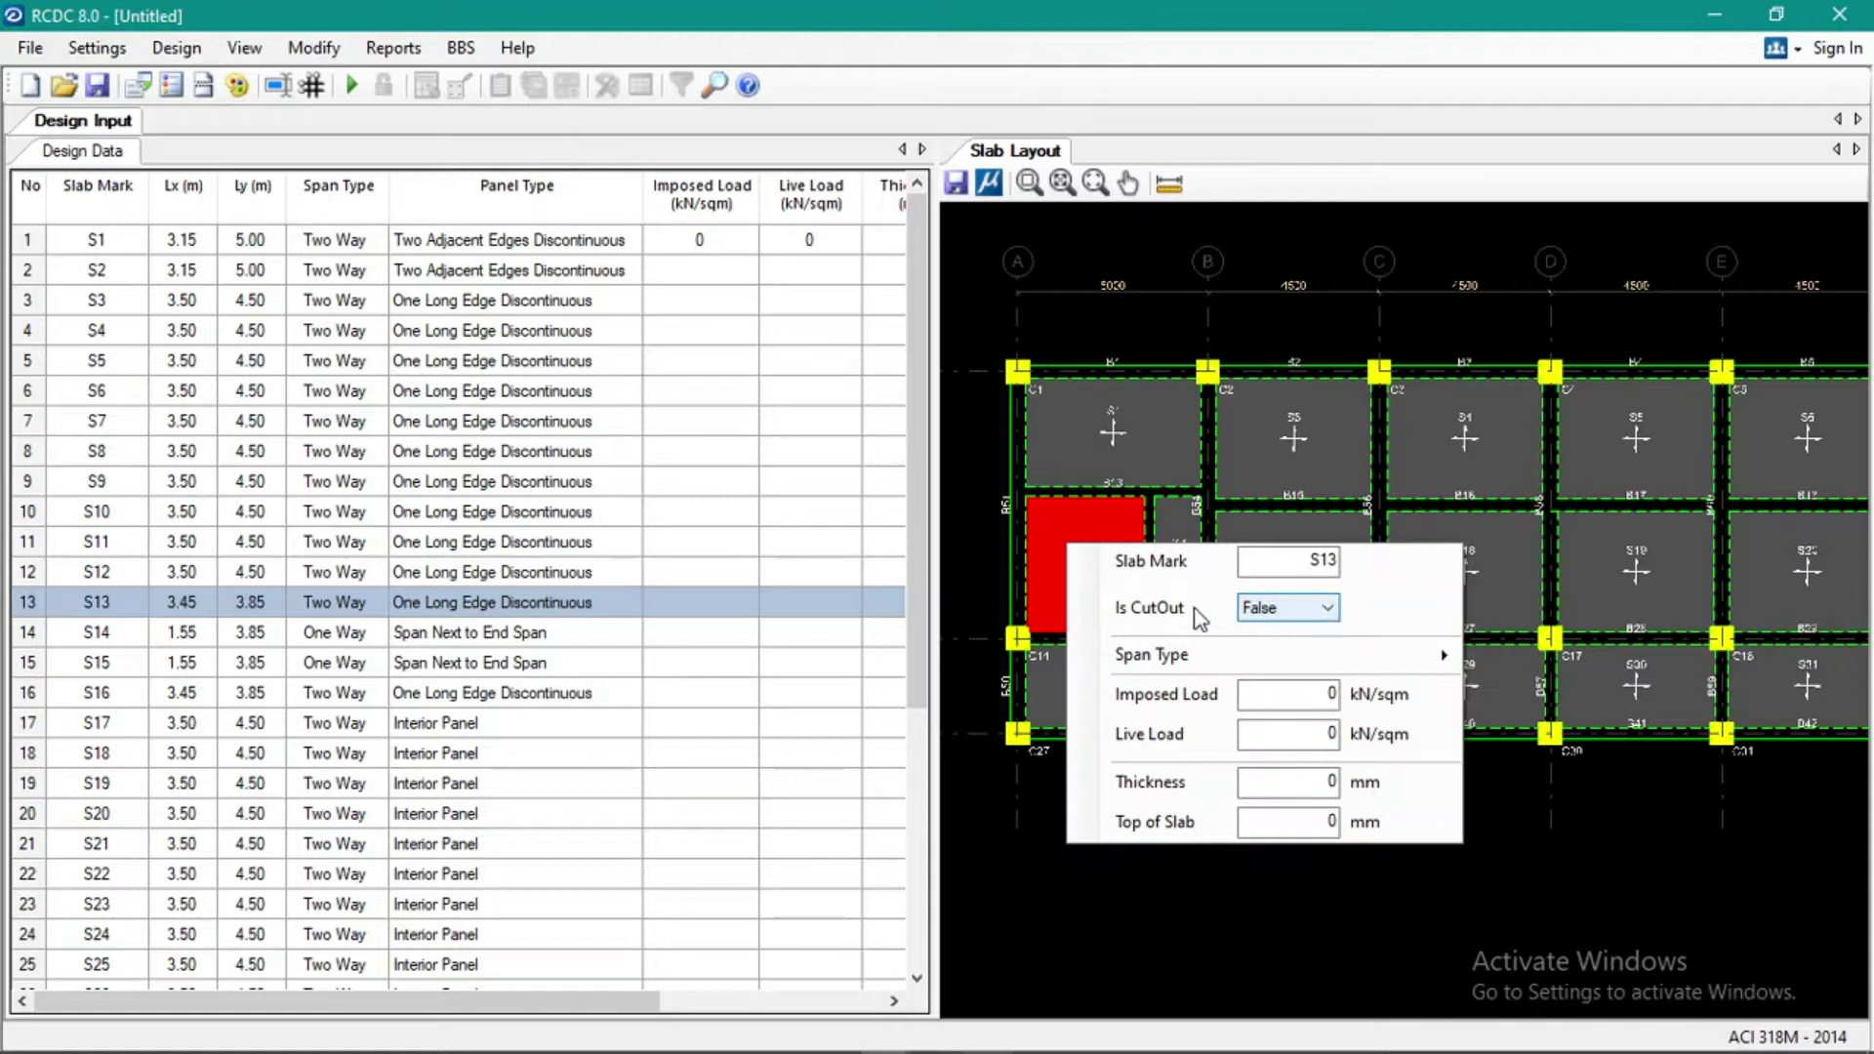
left_click(1324, 610)
left_click(1313, 633)
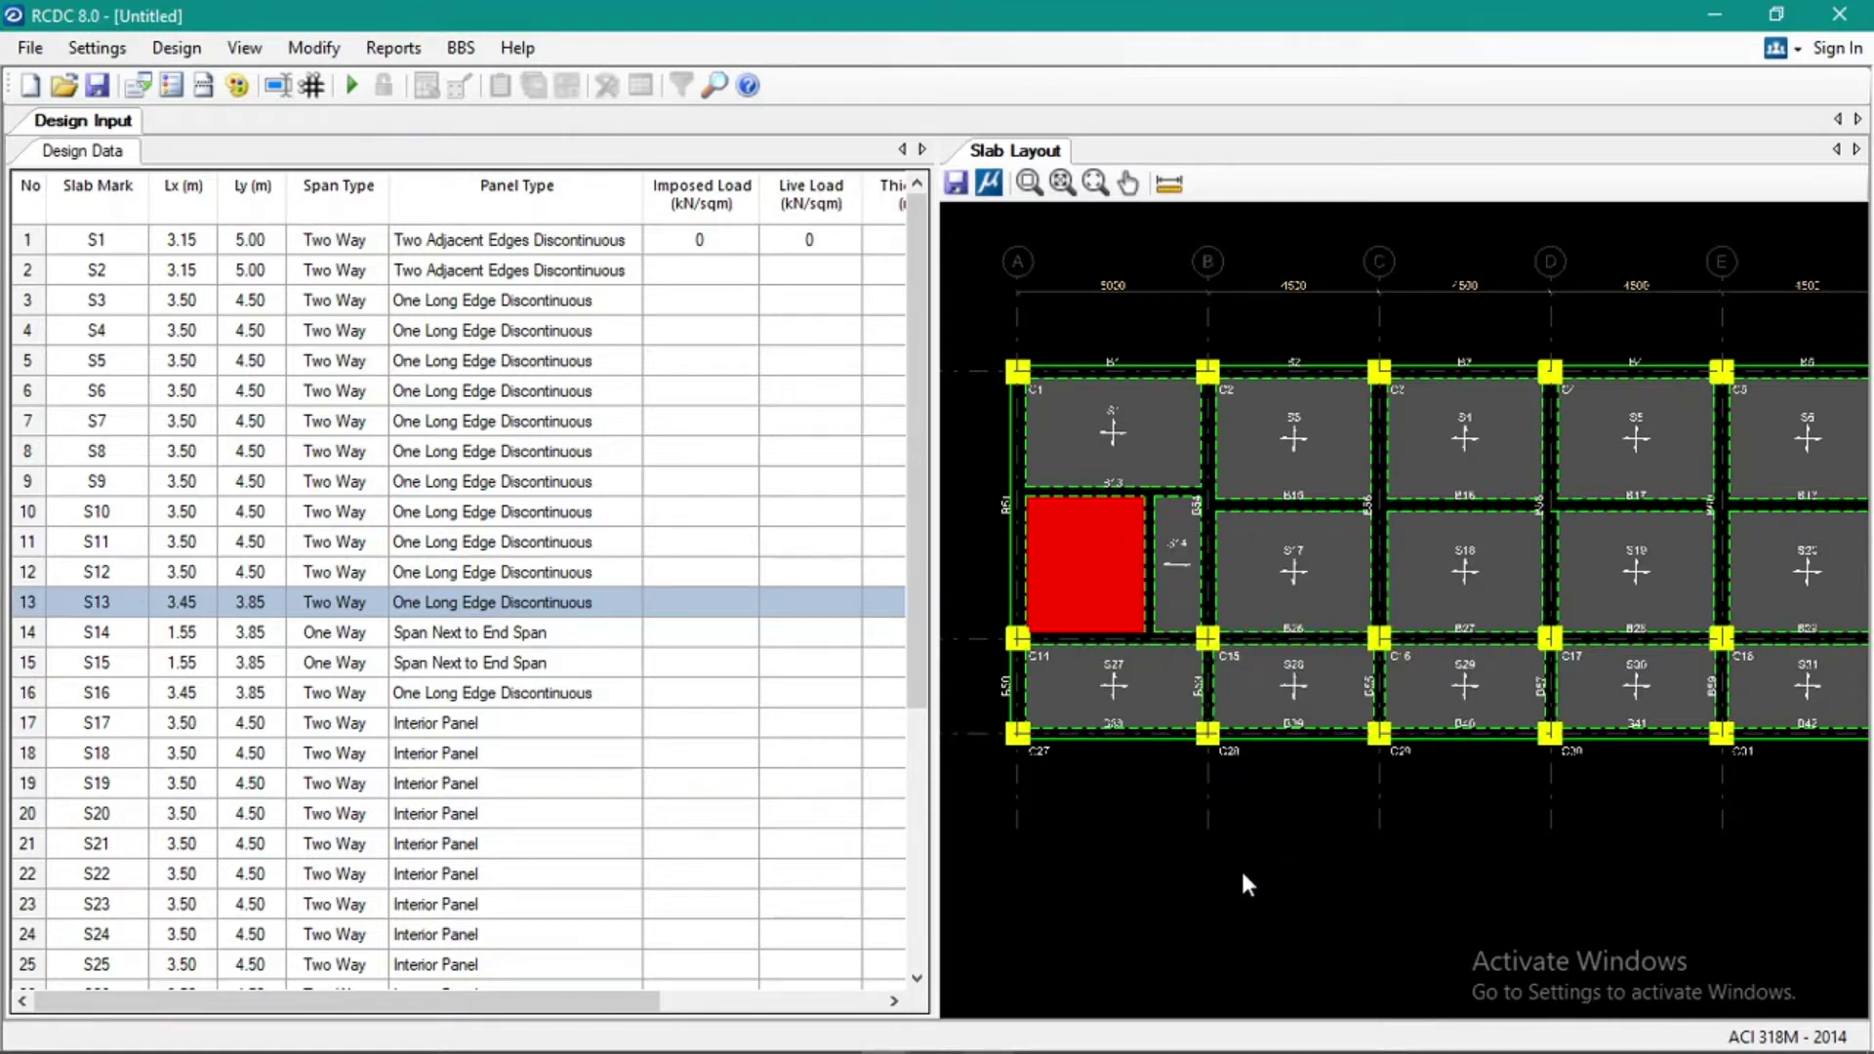
left_click(1285, 597)
Mark slab S16 between grids L and M as a cutout by setting Is CutOut to True
scroll(1193, 582, "down", 5)
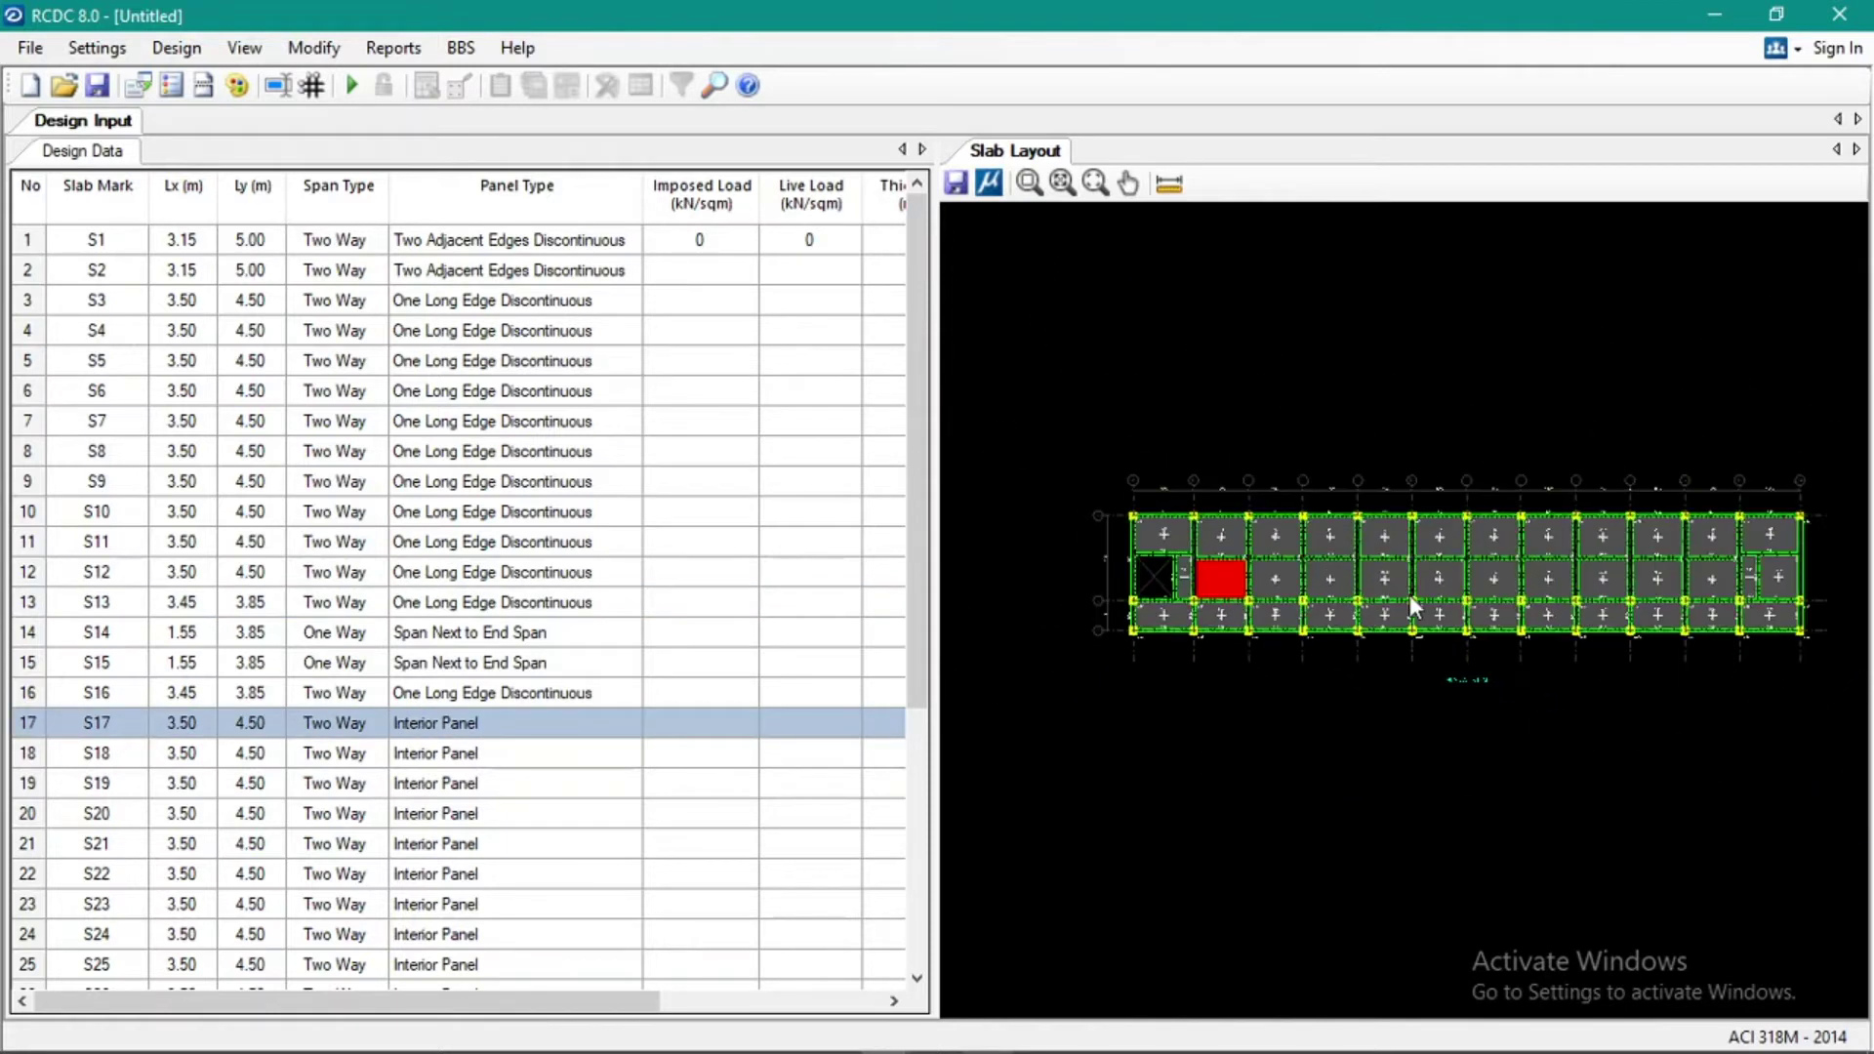
scroll(1409, 602, "up", 4)
left_click(1332, 544)
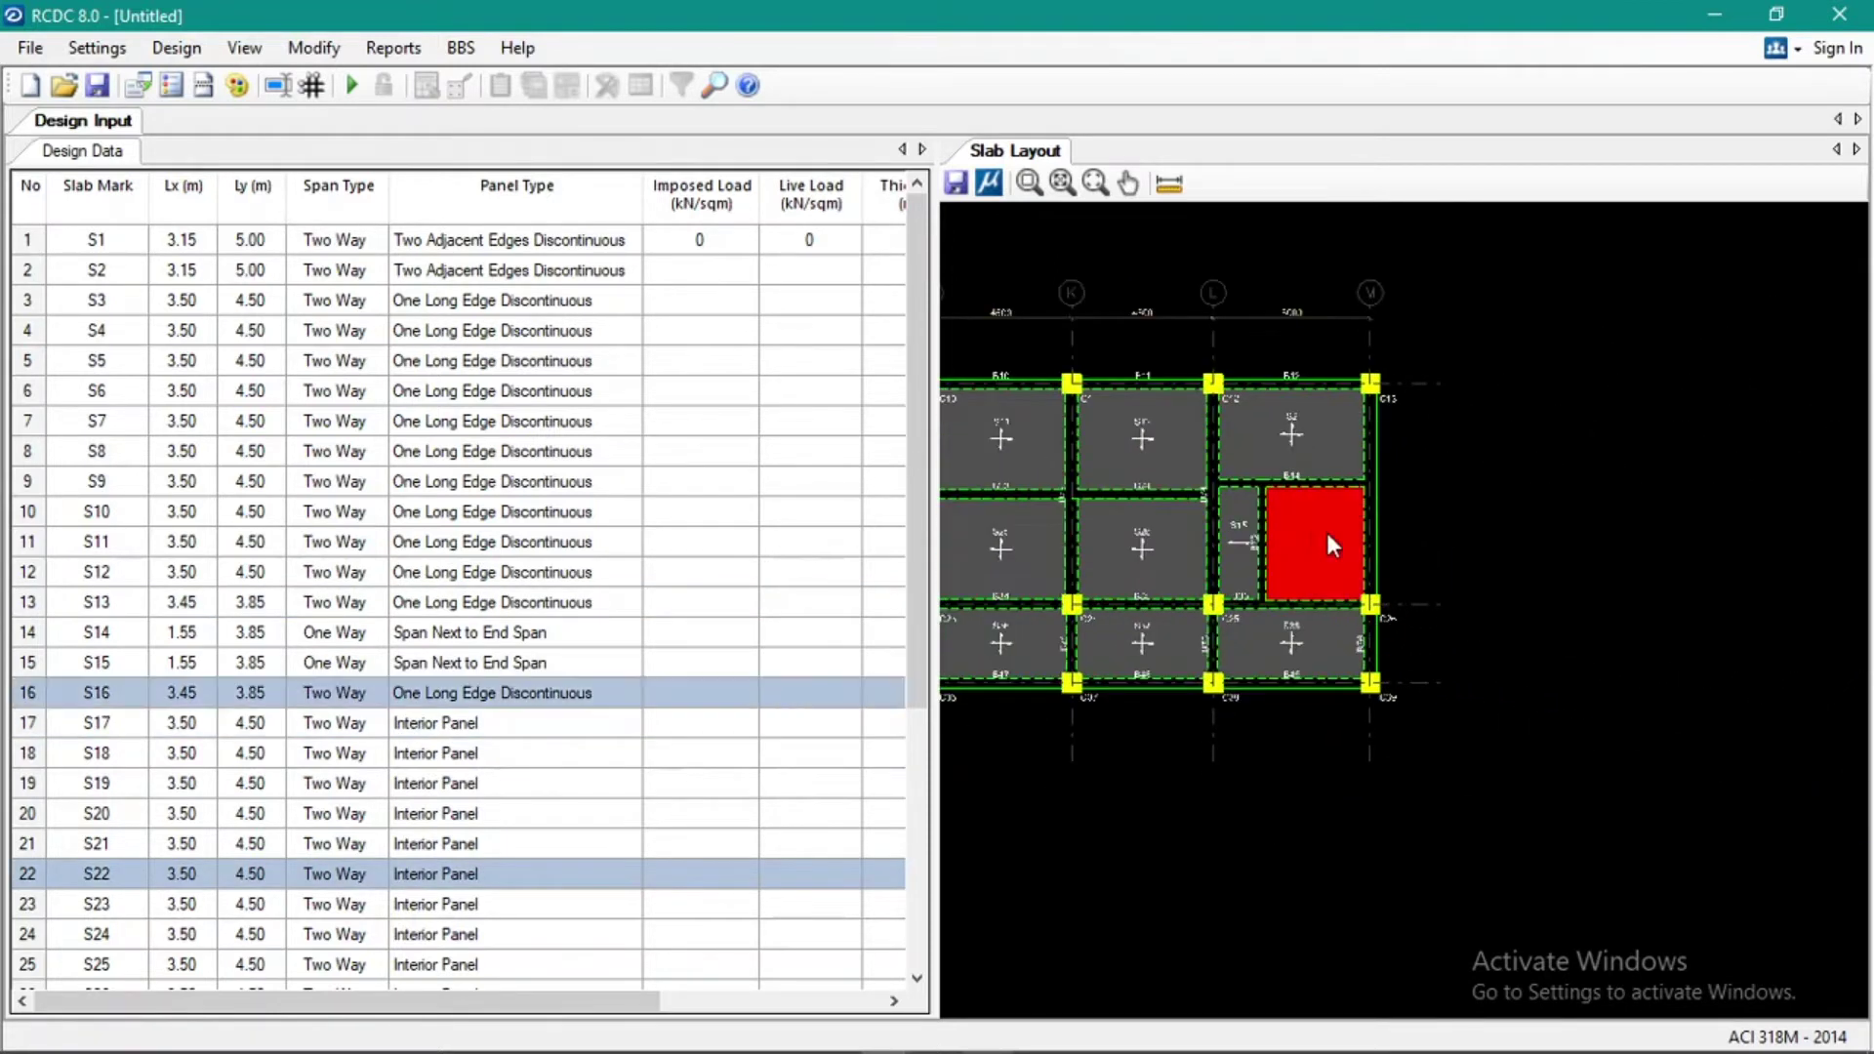
mouse_move(1309, 525)
left_click(1528, 591)
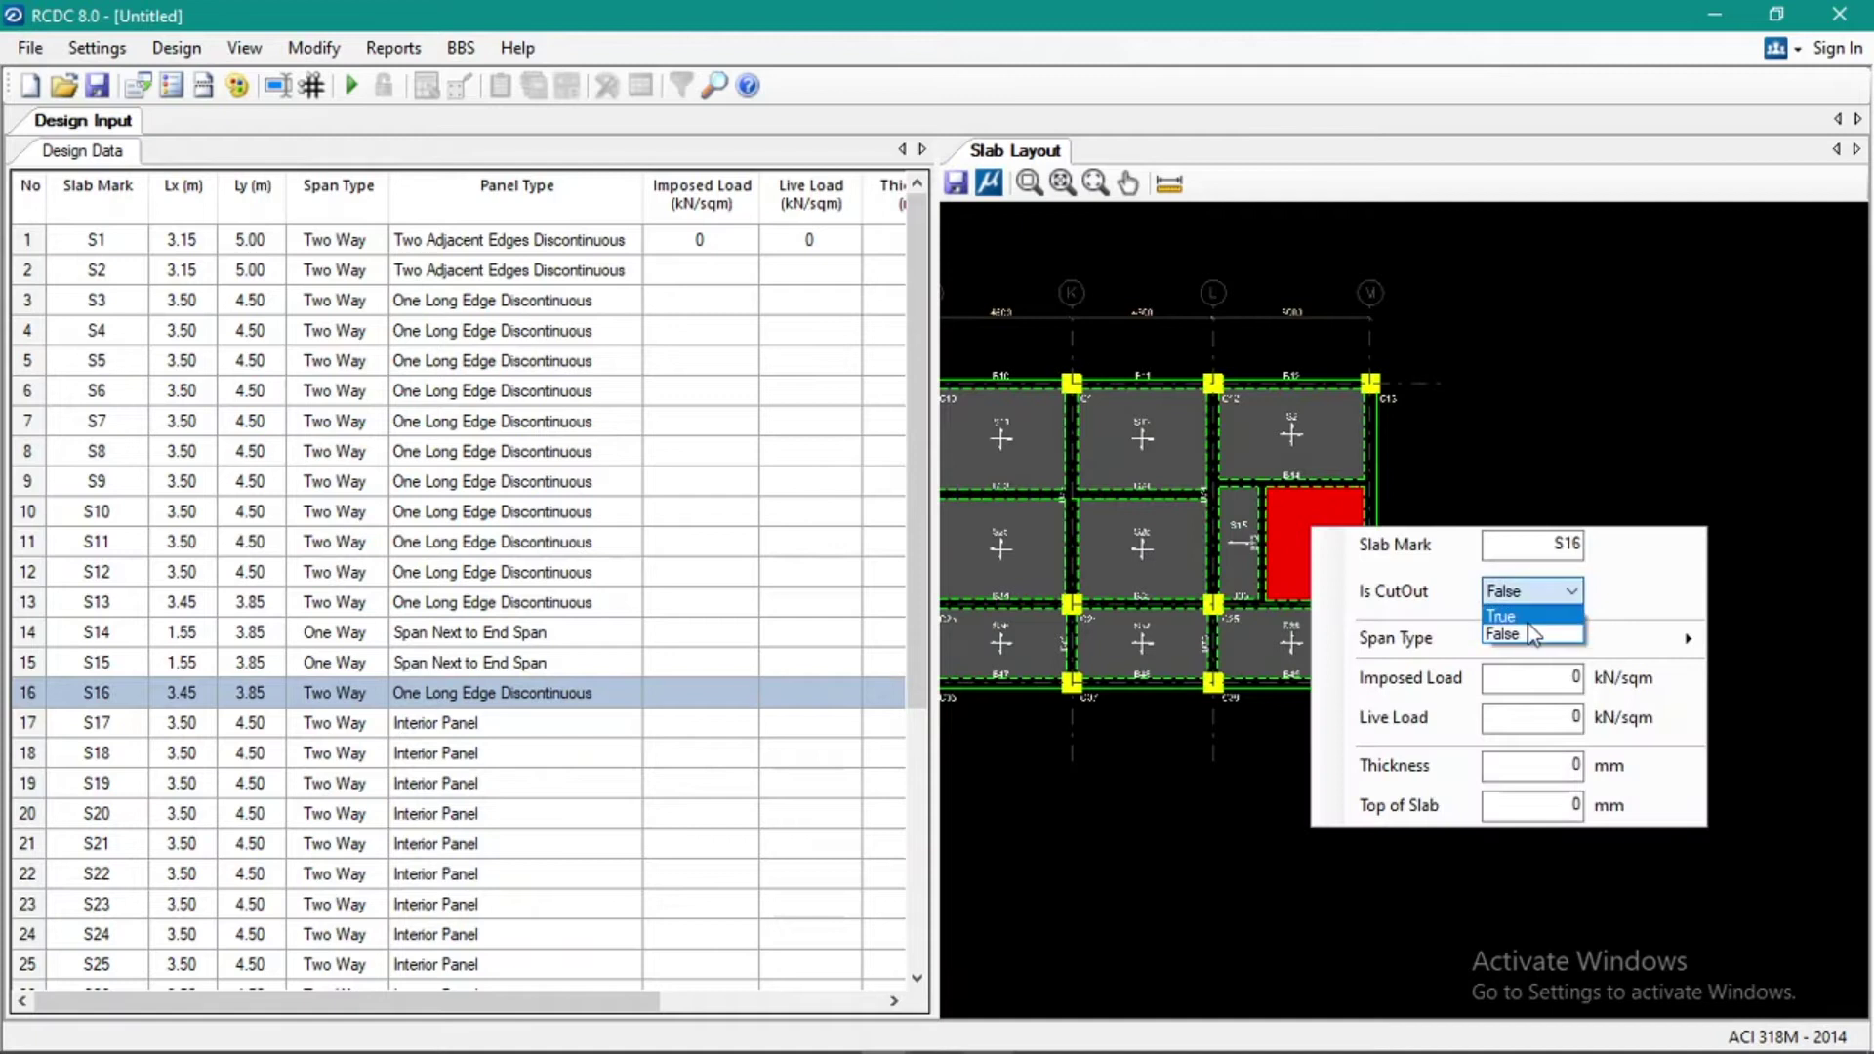
left_click(1533, 634)
left_click(1247, 519)
Look through the slab rows of the design data table and their imposed load cells
scroll(1349, 606, "down", 5)
left_click(1259, 621)
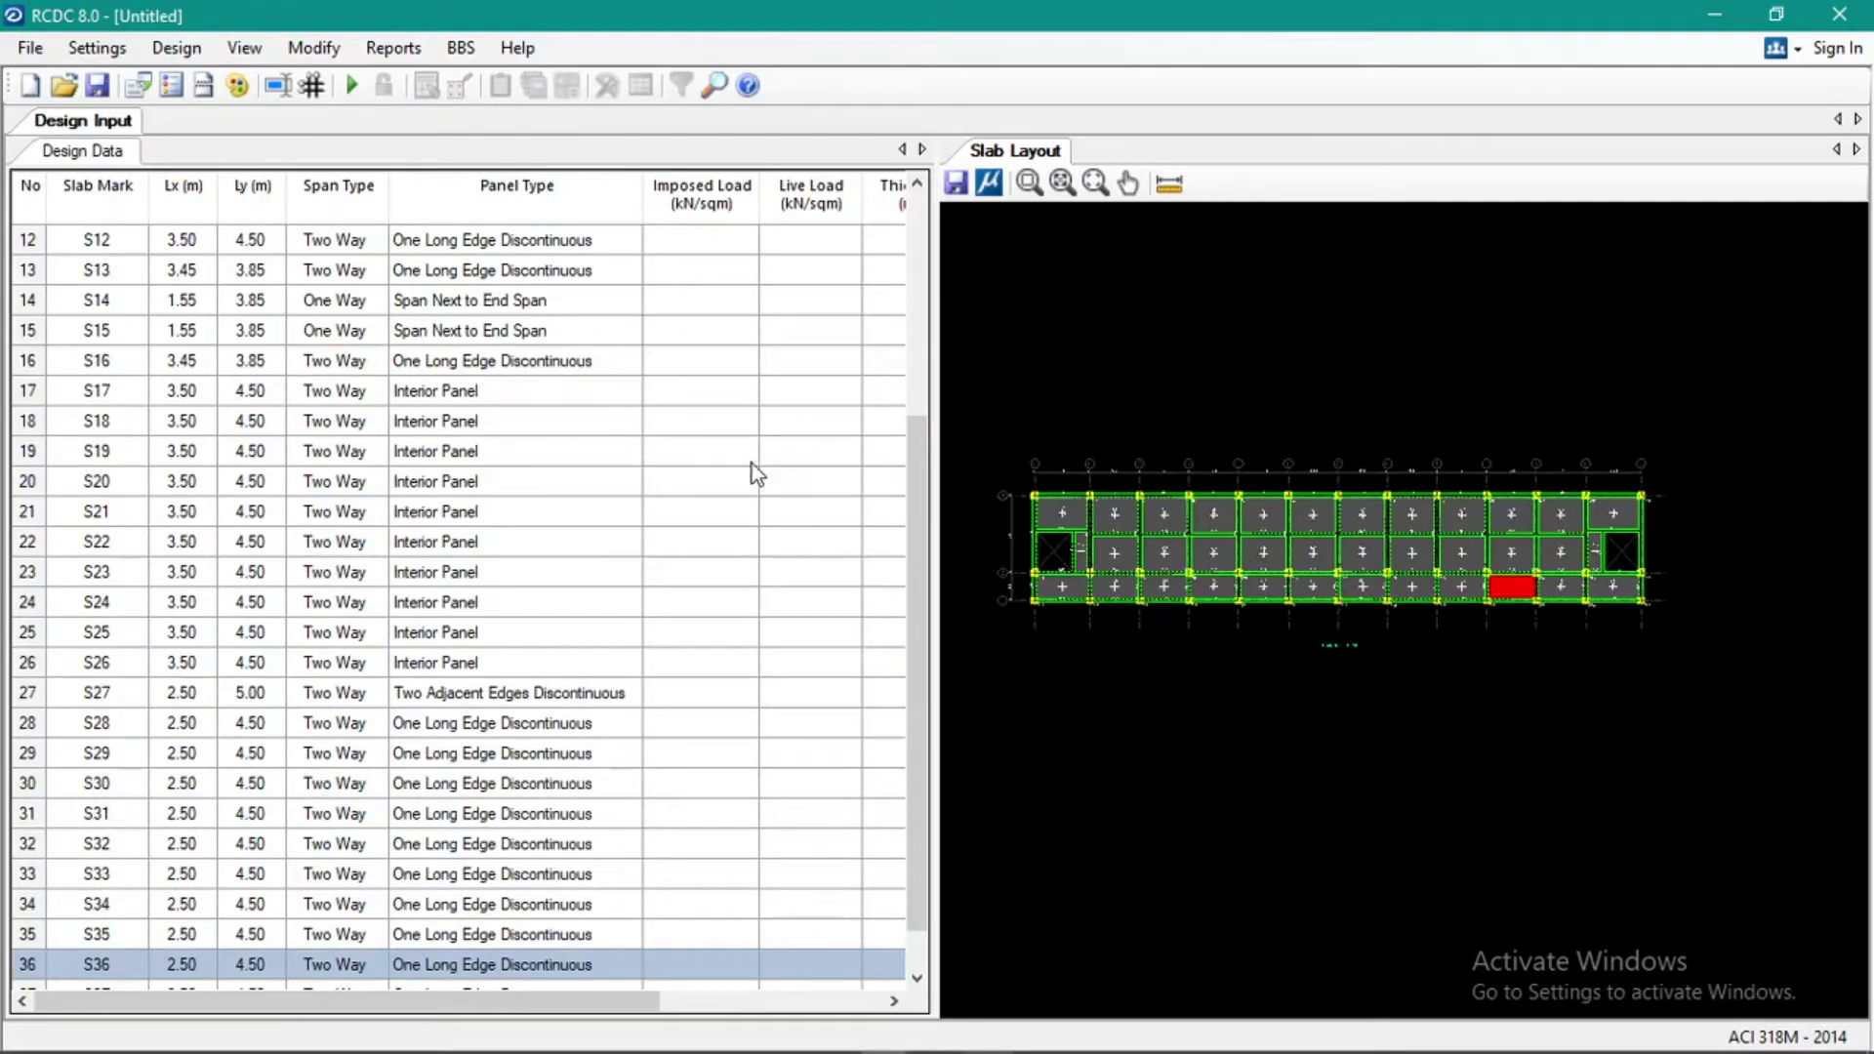
left_click(657, 420)
scroll(699, 448, "up", 4)
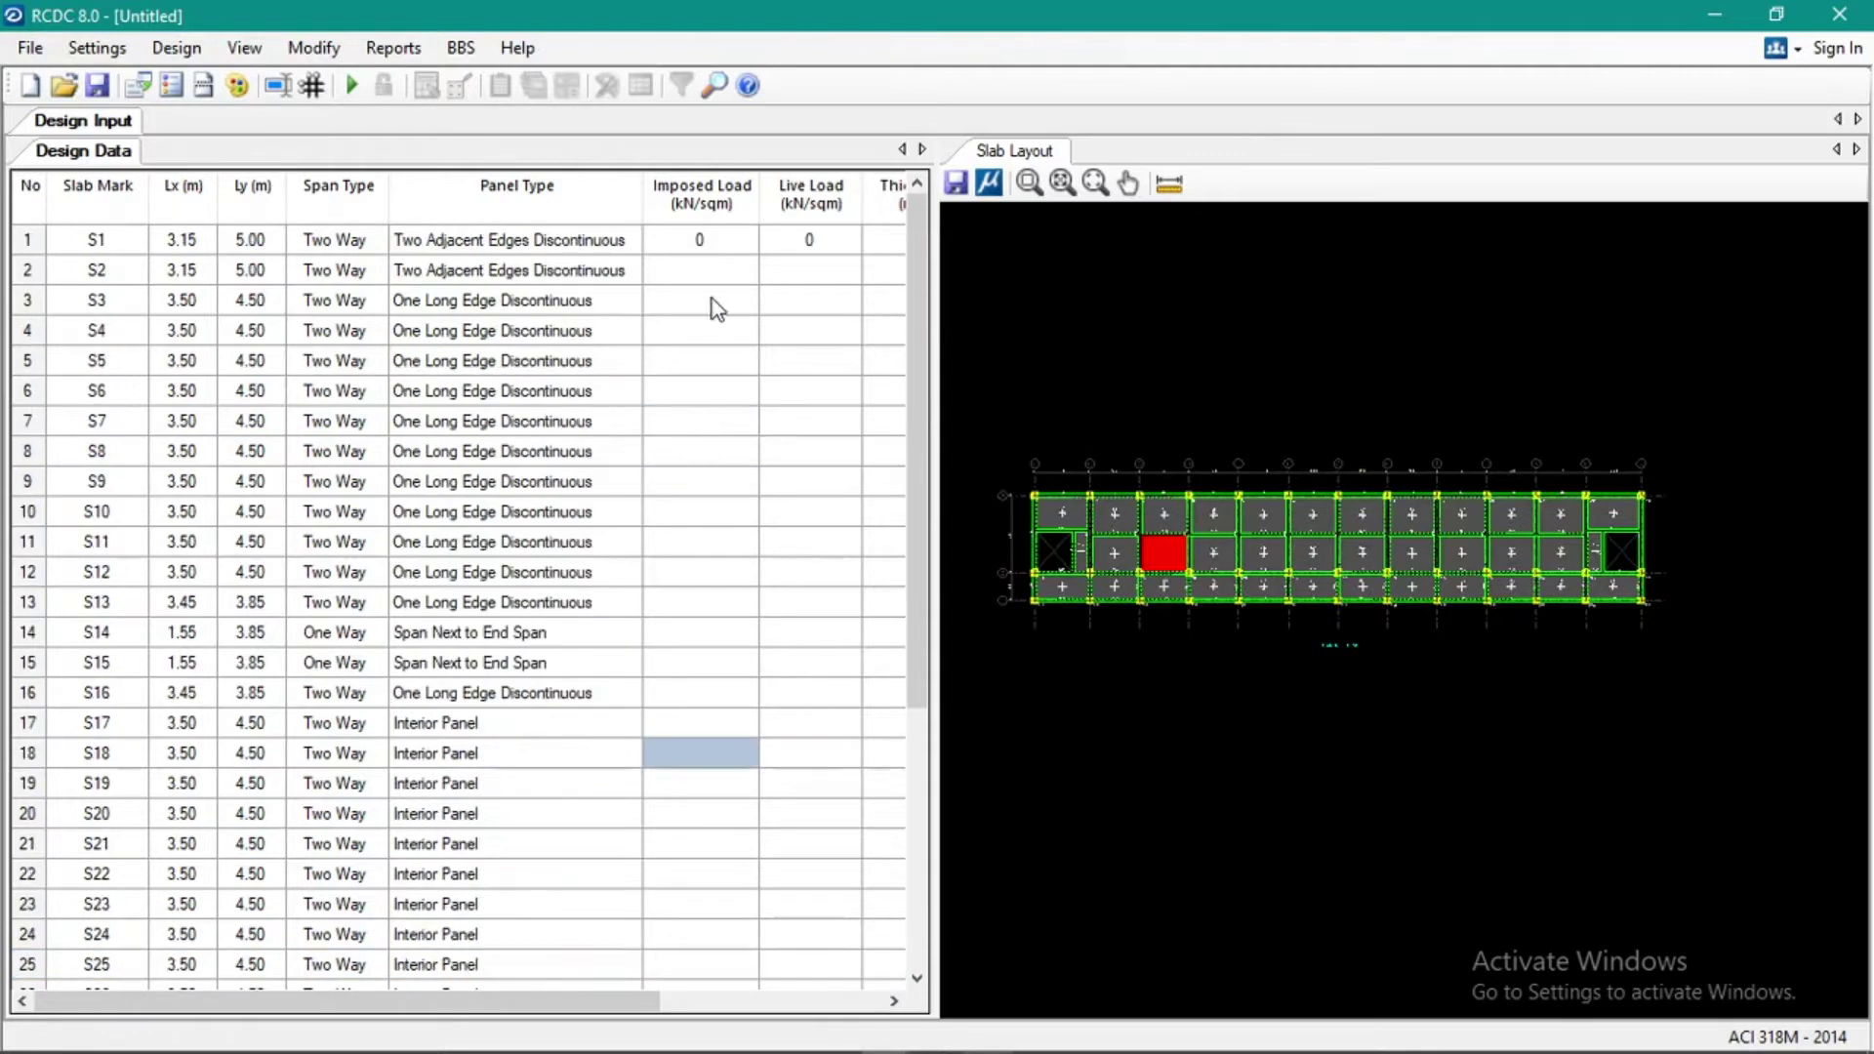
left_click(716, 488)
scroll(684, 644, "down", 3)
scroll(679, 661, "up", 3)
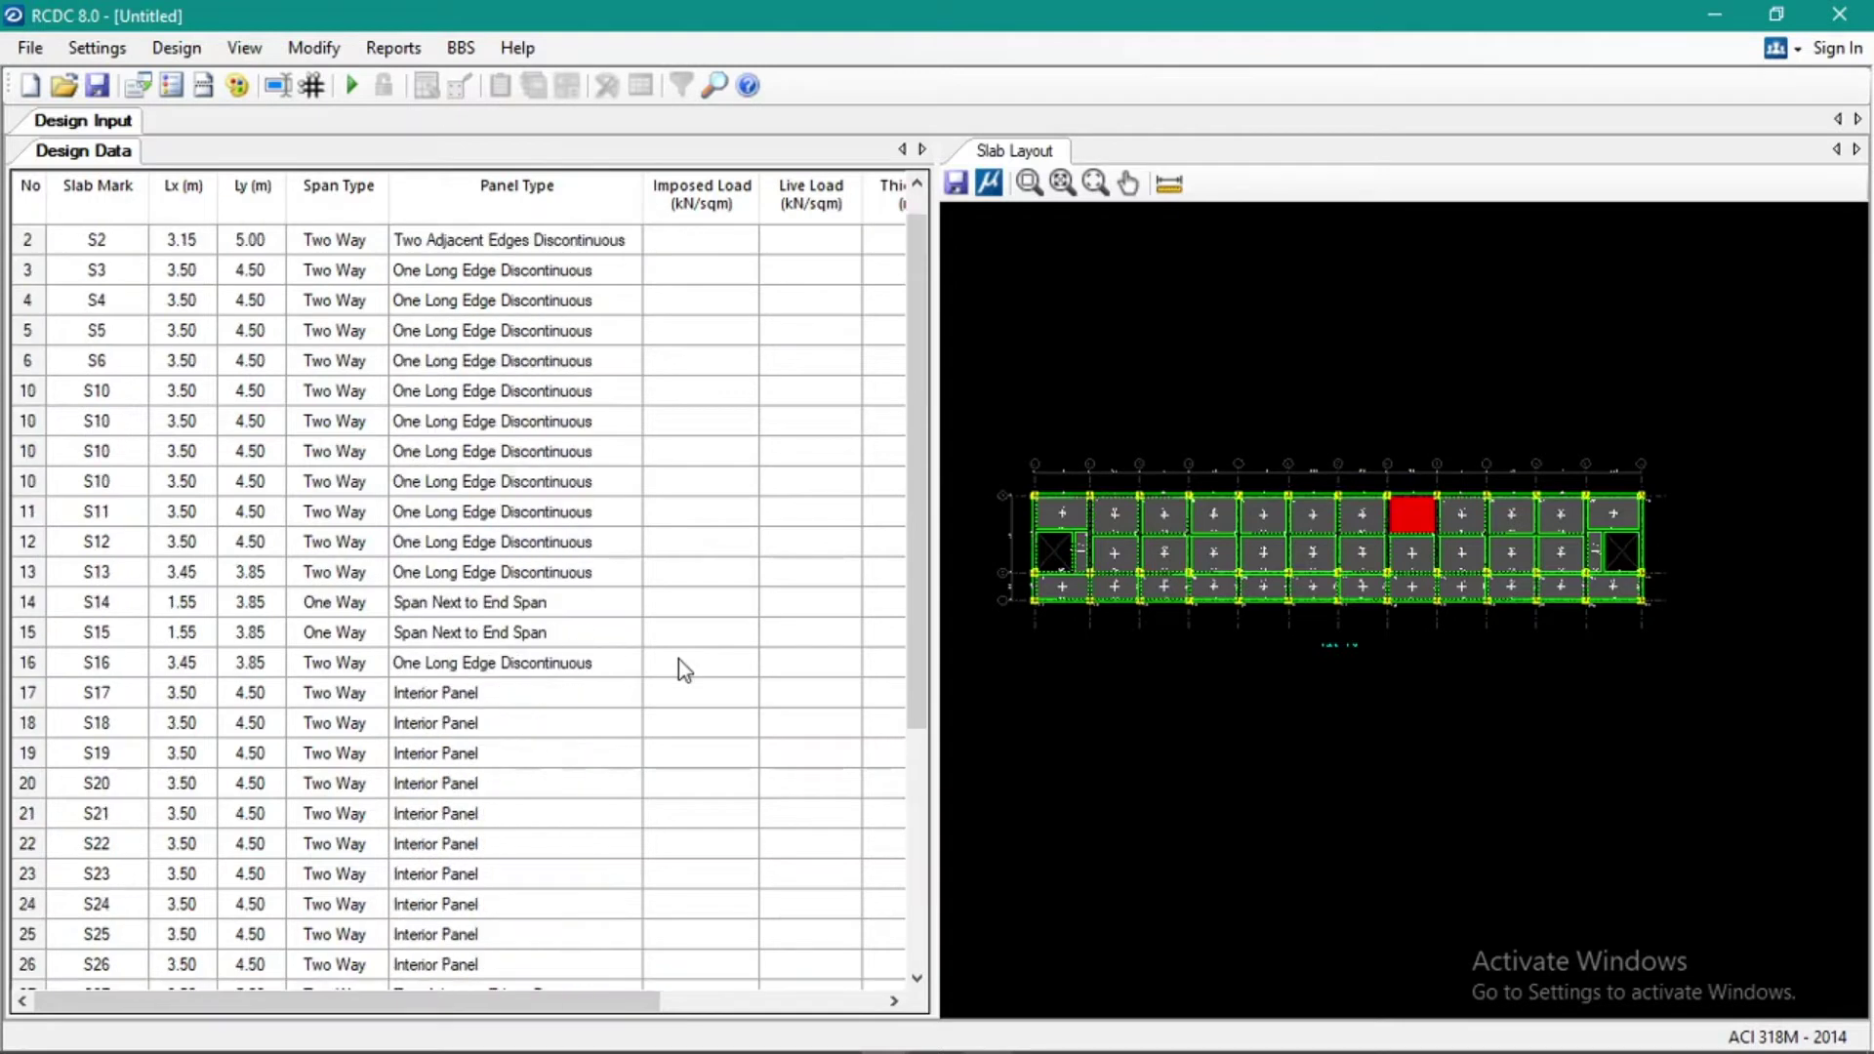
Widen the design data table to show all its columns and check the Is Cut Out values of the slabs
left_click_drag(935, 322, 1273, 312)
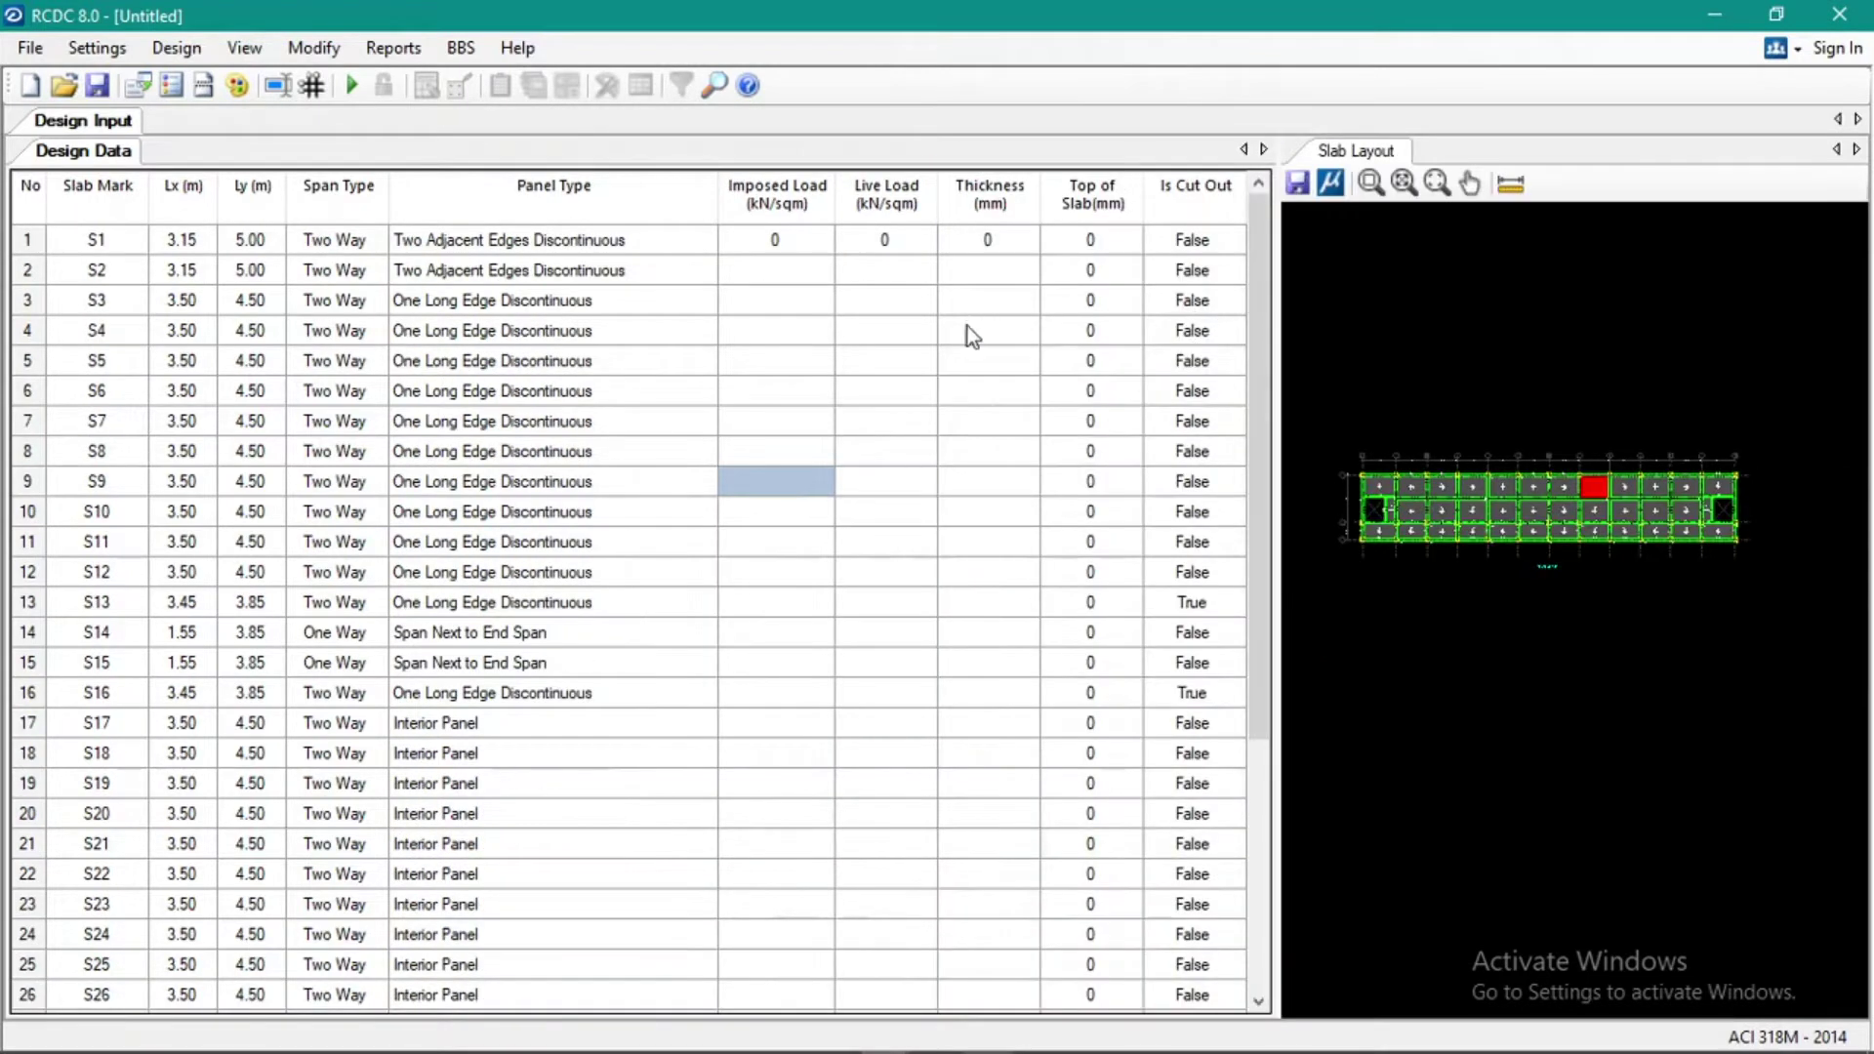
left_click(932, 360)
scroll(922, 375, "down", 4)
left_click(1190, 332)
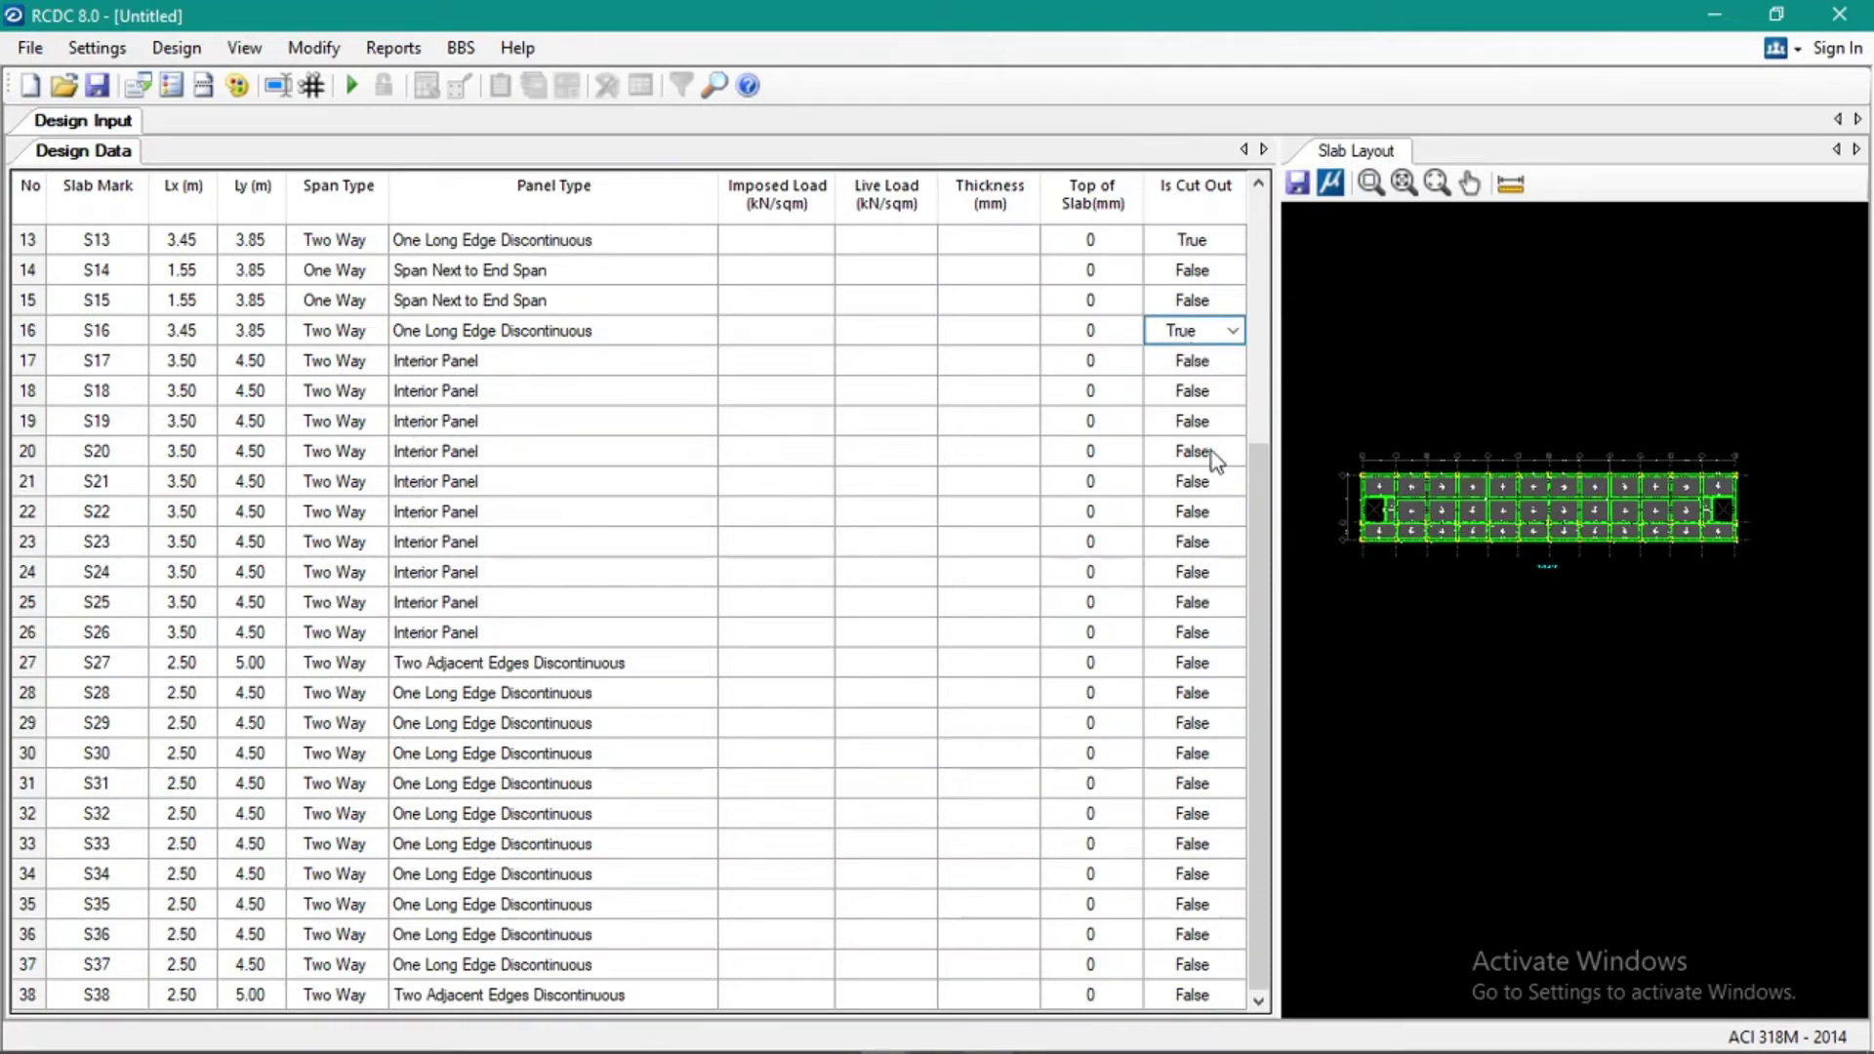
scroll(1225, 824, "up", 2)
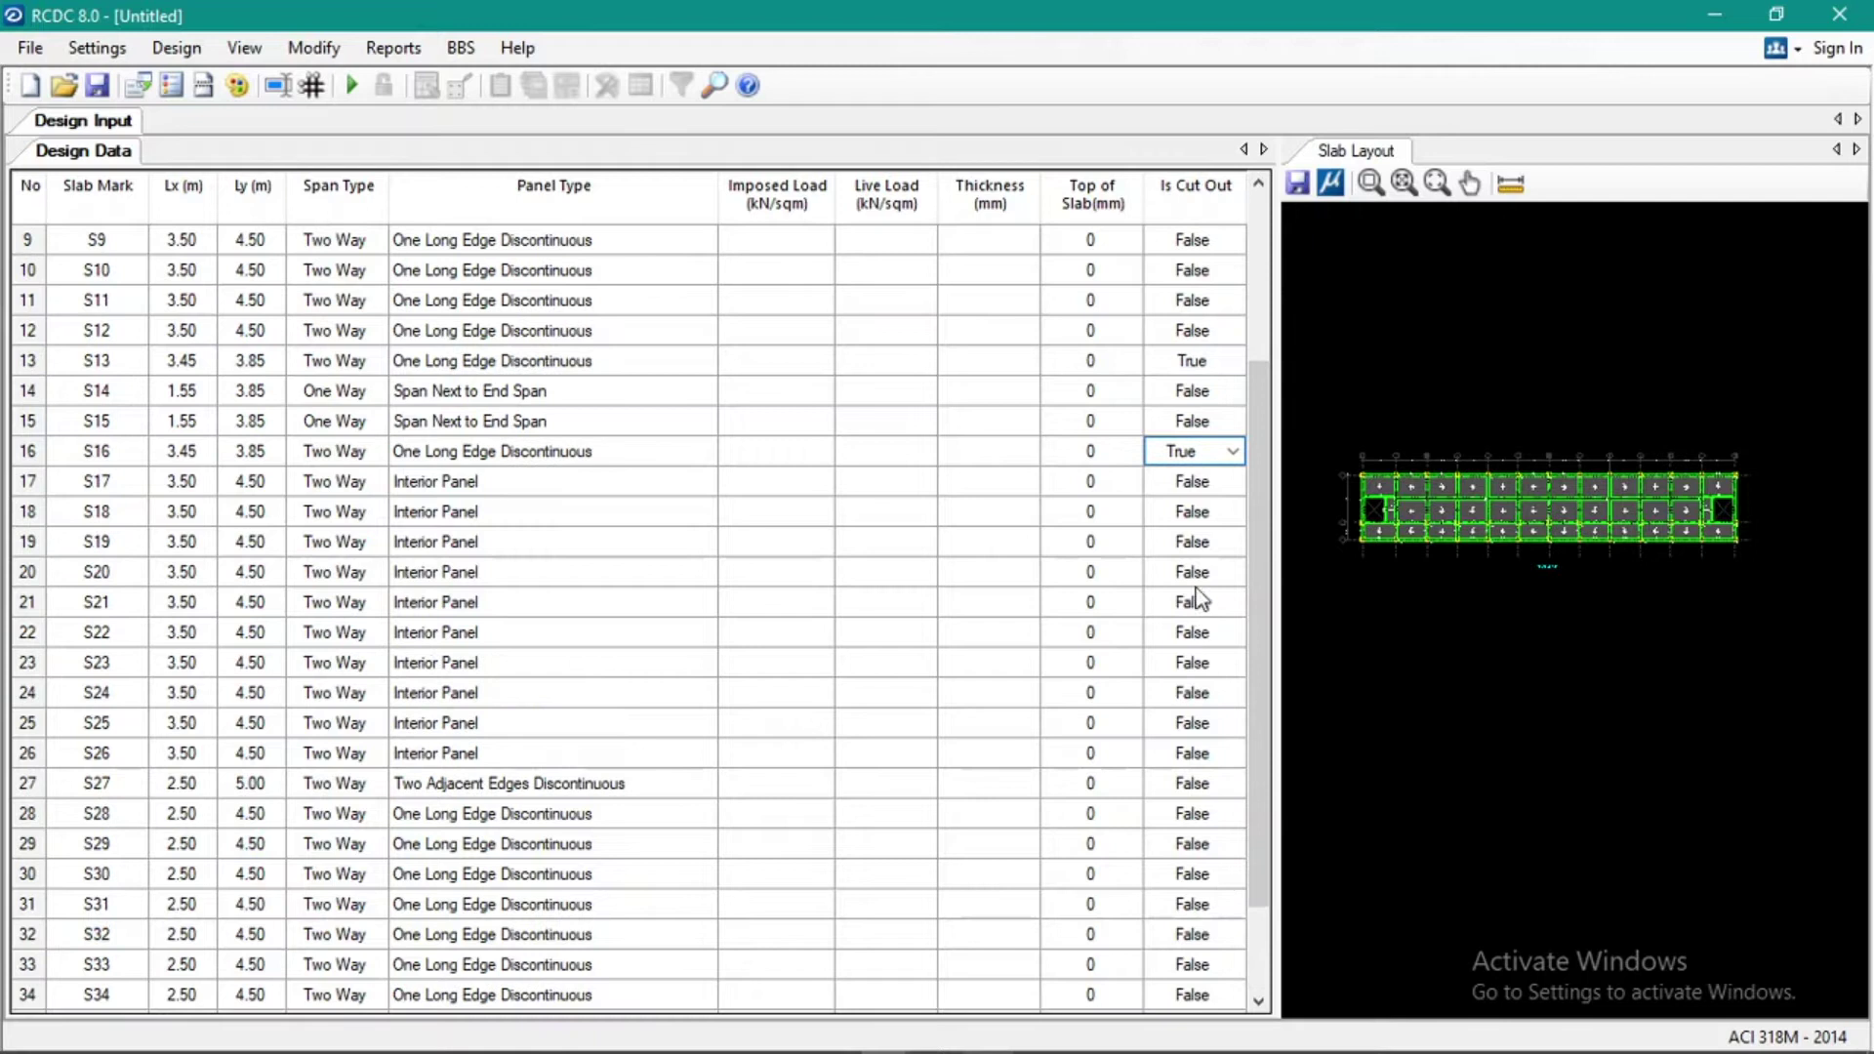
scroll(1199, 396, "up", 1)
left_click(1205, 361)
left_click(1202, 424)
left_click(1204, 511)
scroll(857, 496, "up", 3)
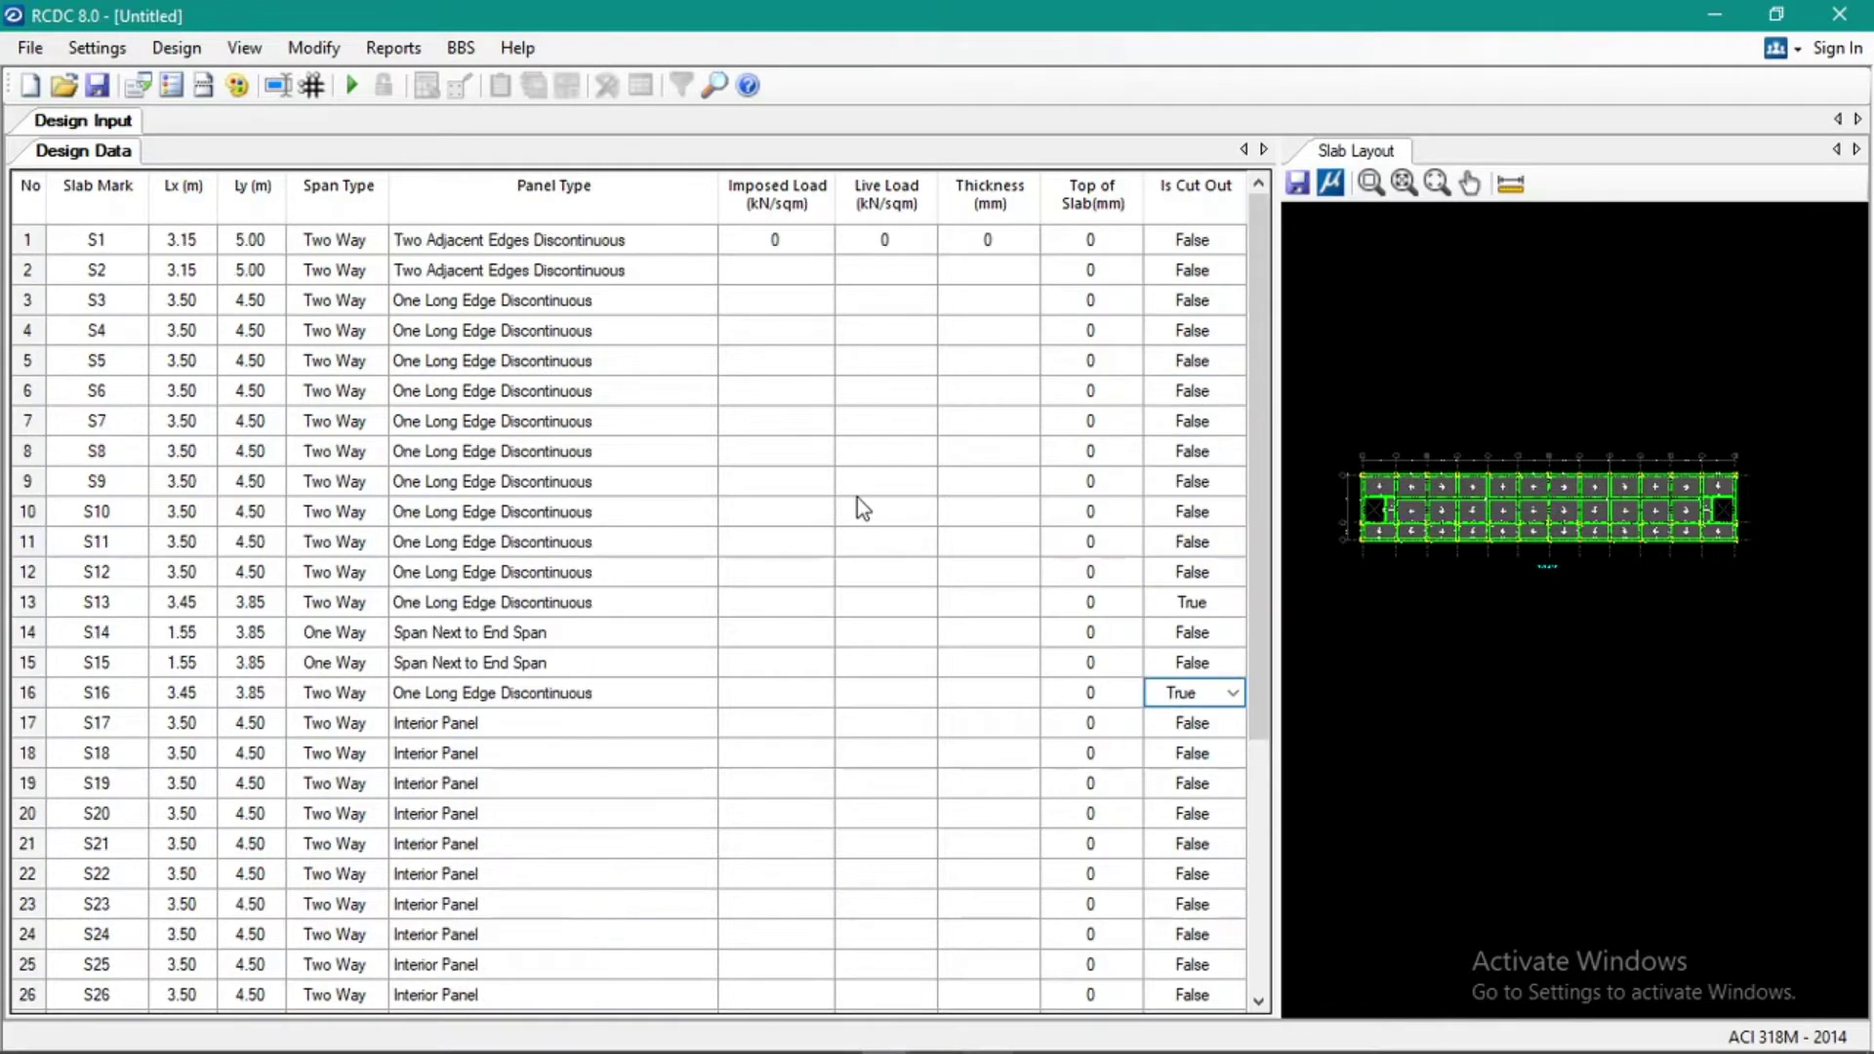
Switch to the LOADGENERATION.xlsm workbook in Excel and open its LOAD GEN sheet
left_click(764, 244)
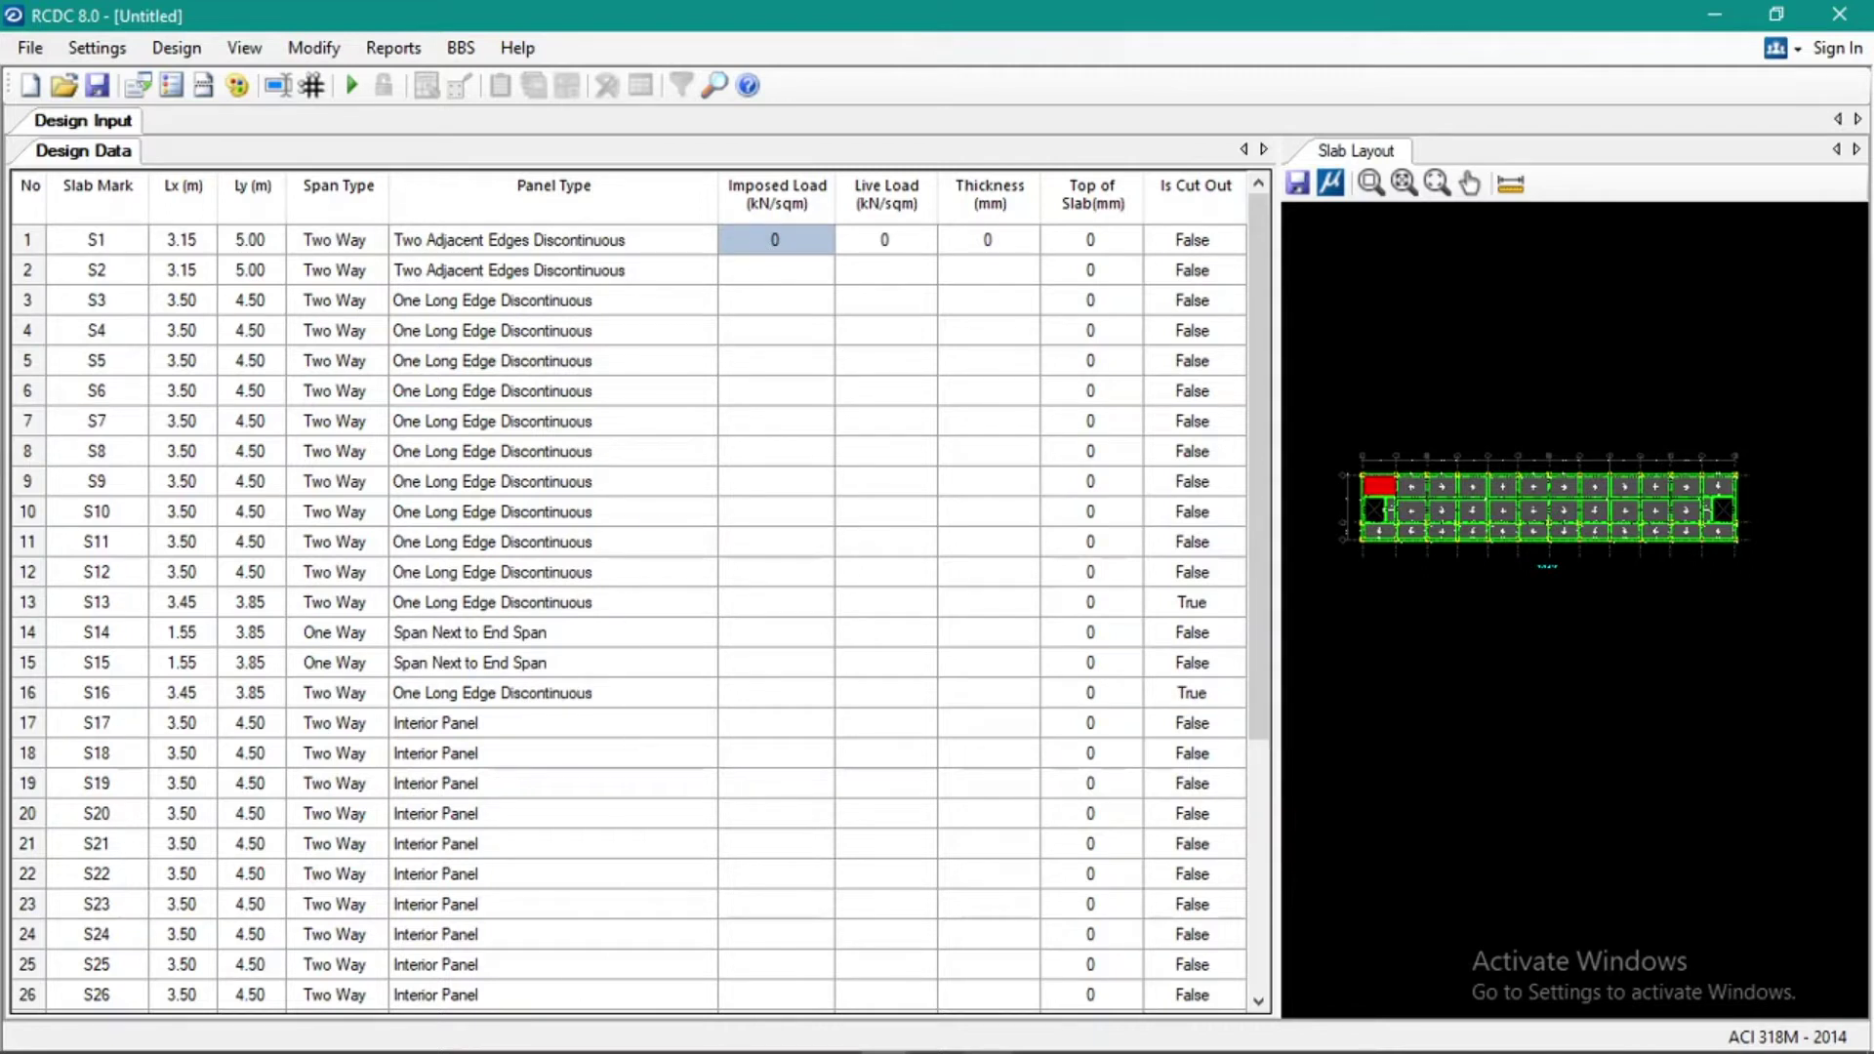
left_click(528, 1037)
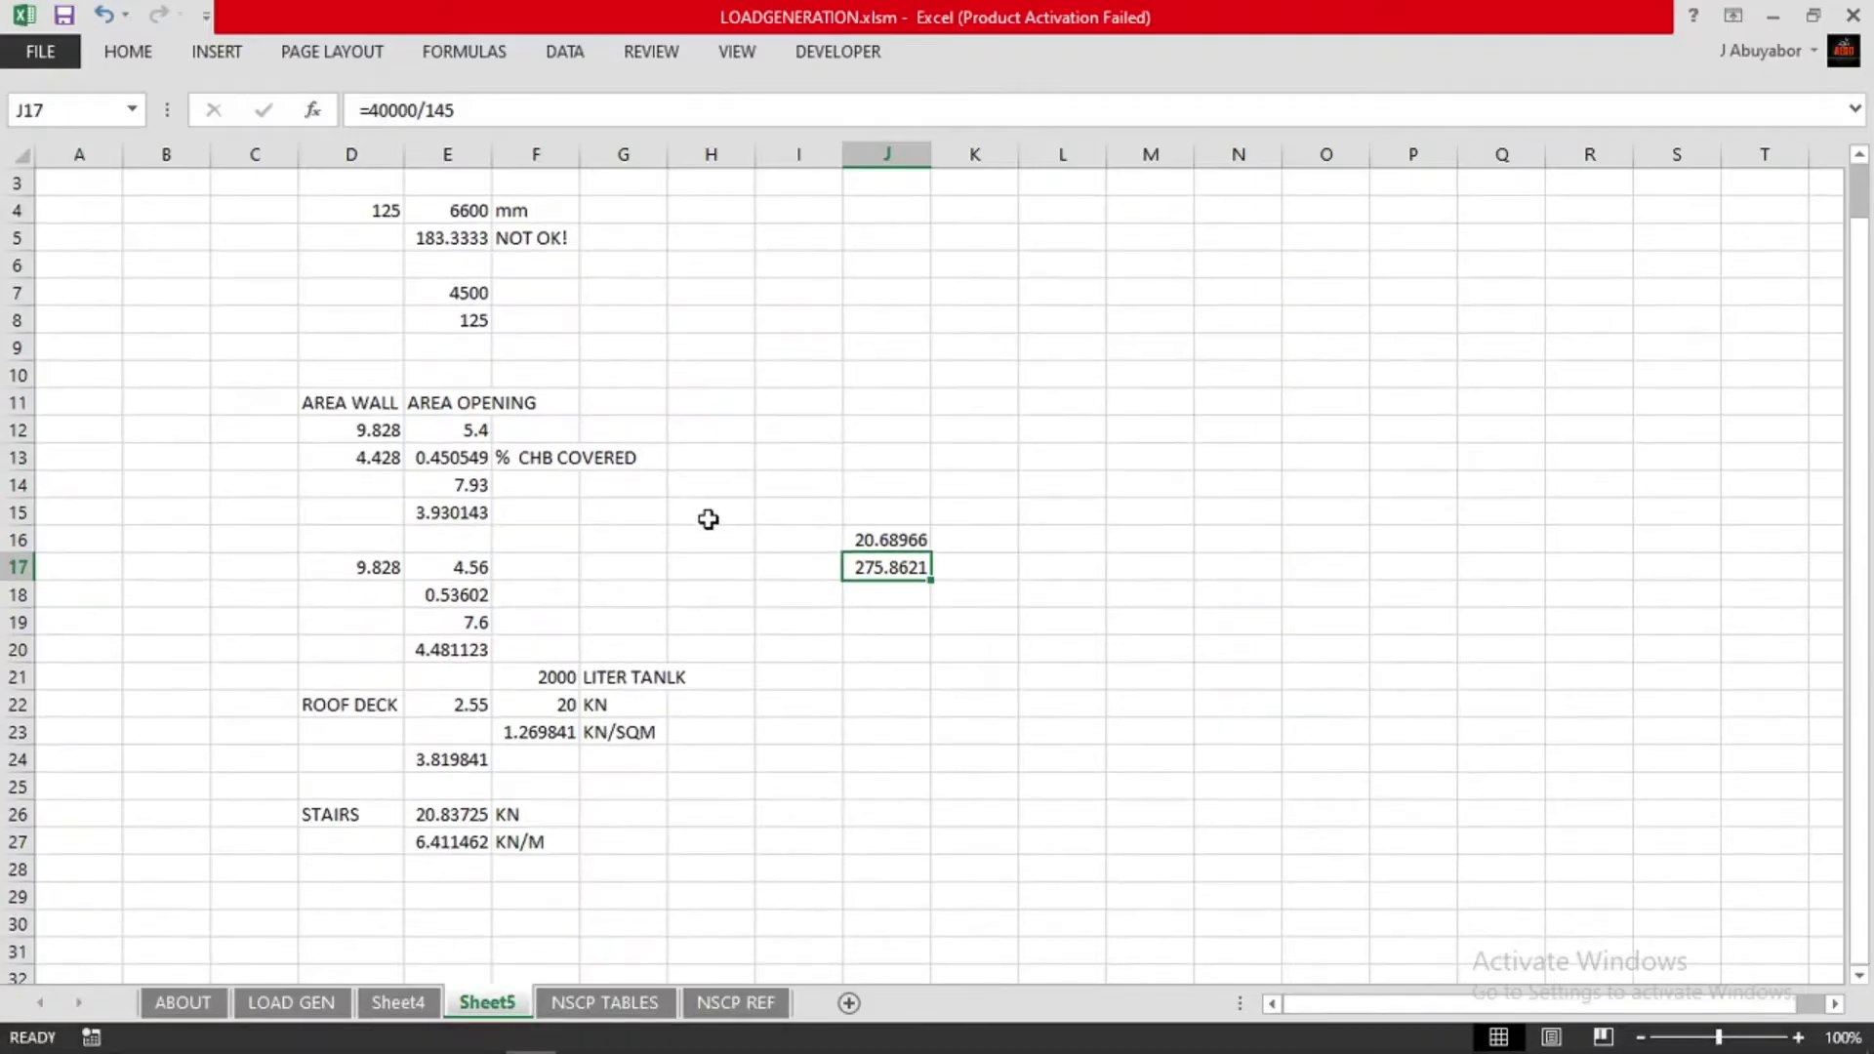
left_click(708, 513)
left_click(327, 1005)
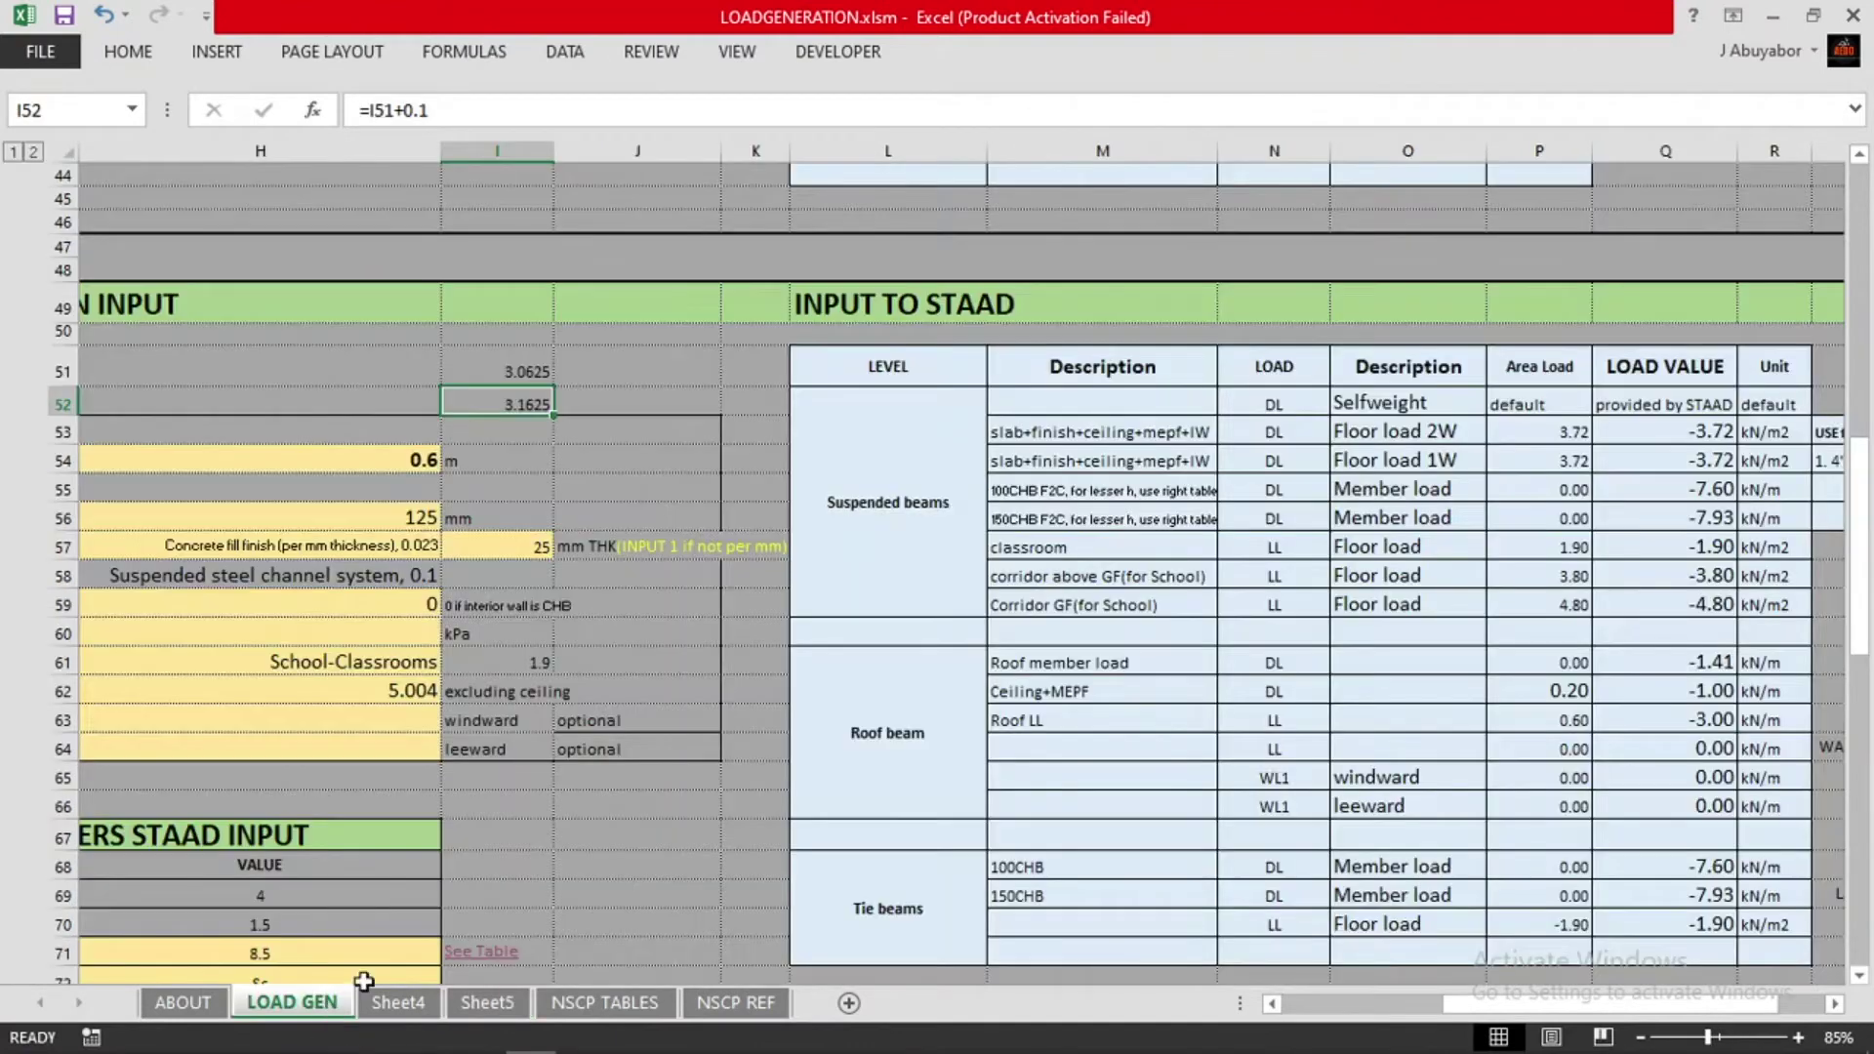
Examine the slab thickness and floor finish entries in the diaphragm design input block
left_click(639, 849)
scroll(830, 451, "left", 3)
left_click(825, 457)
left_click(586, 363)
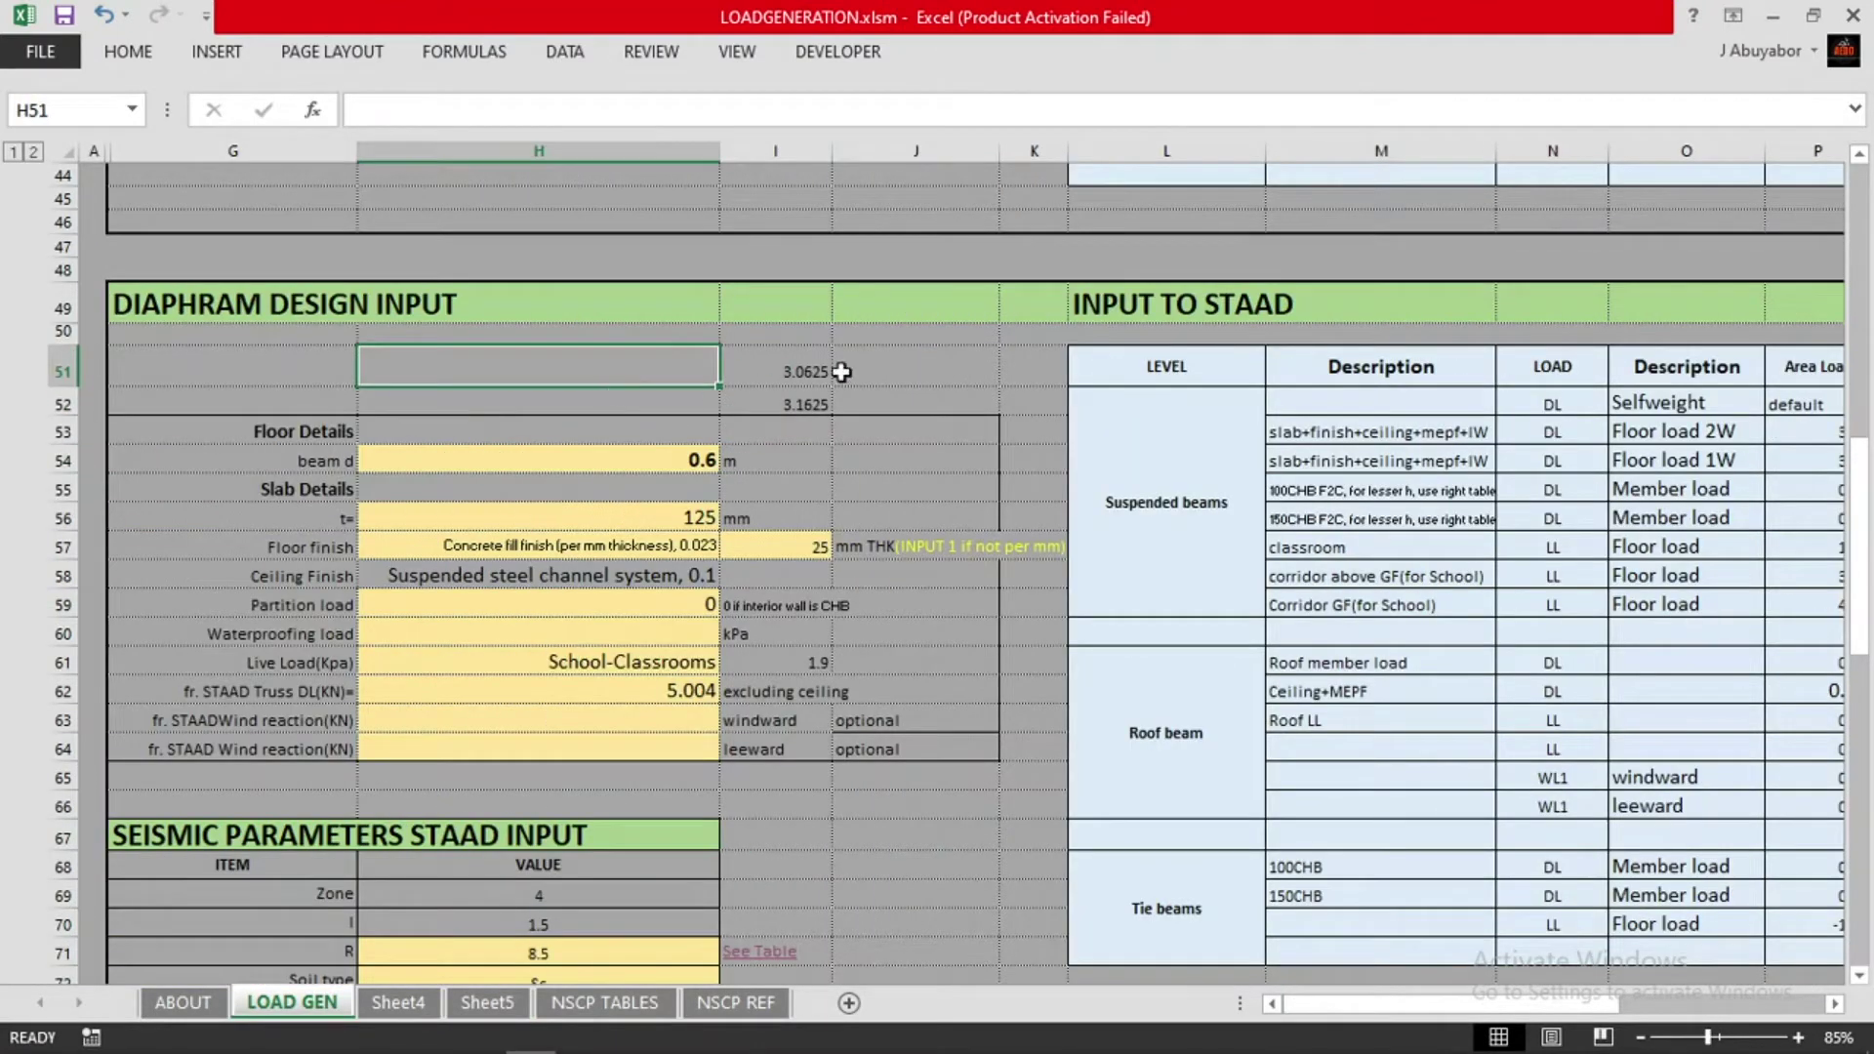
left_click(902, 359)
left_click(625, 369)
left_click(626, 519)
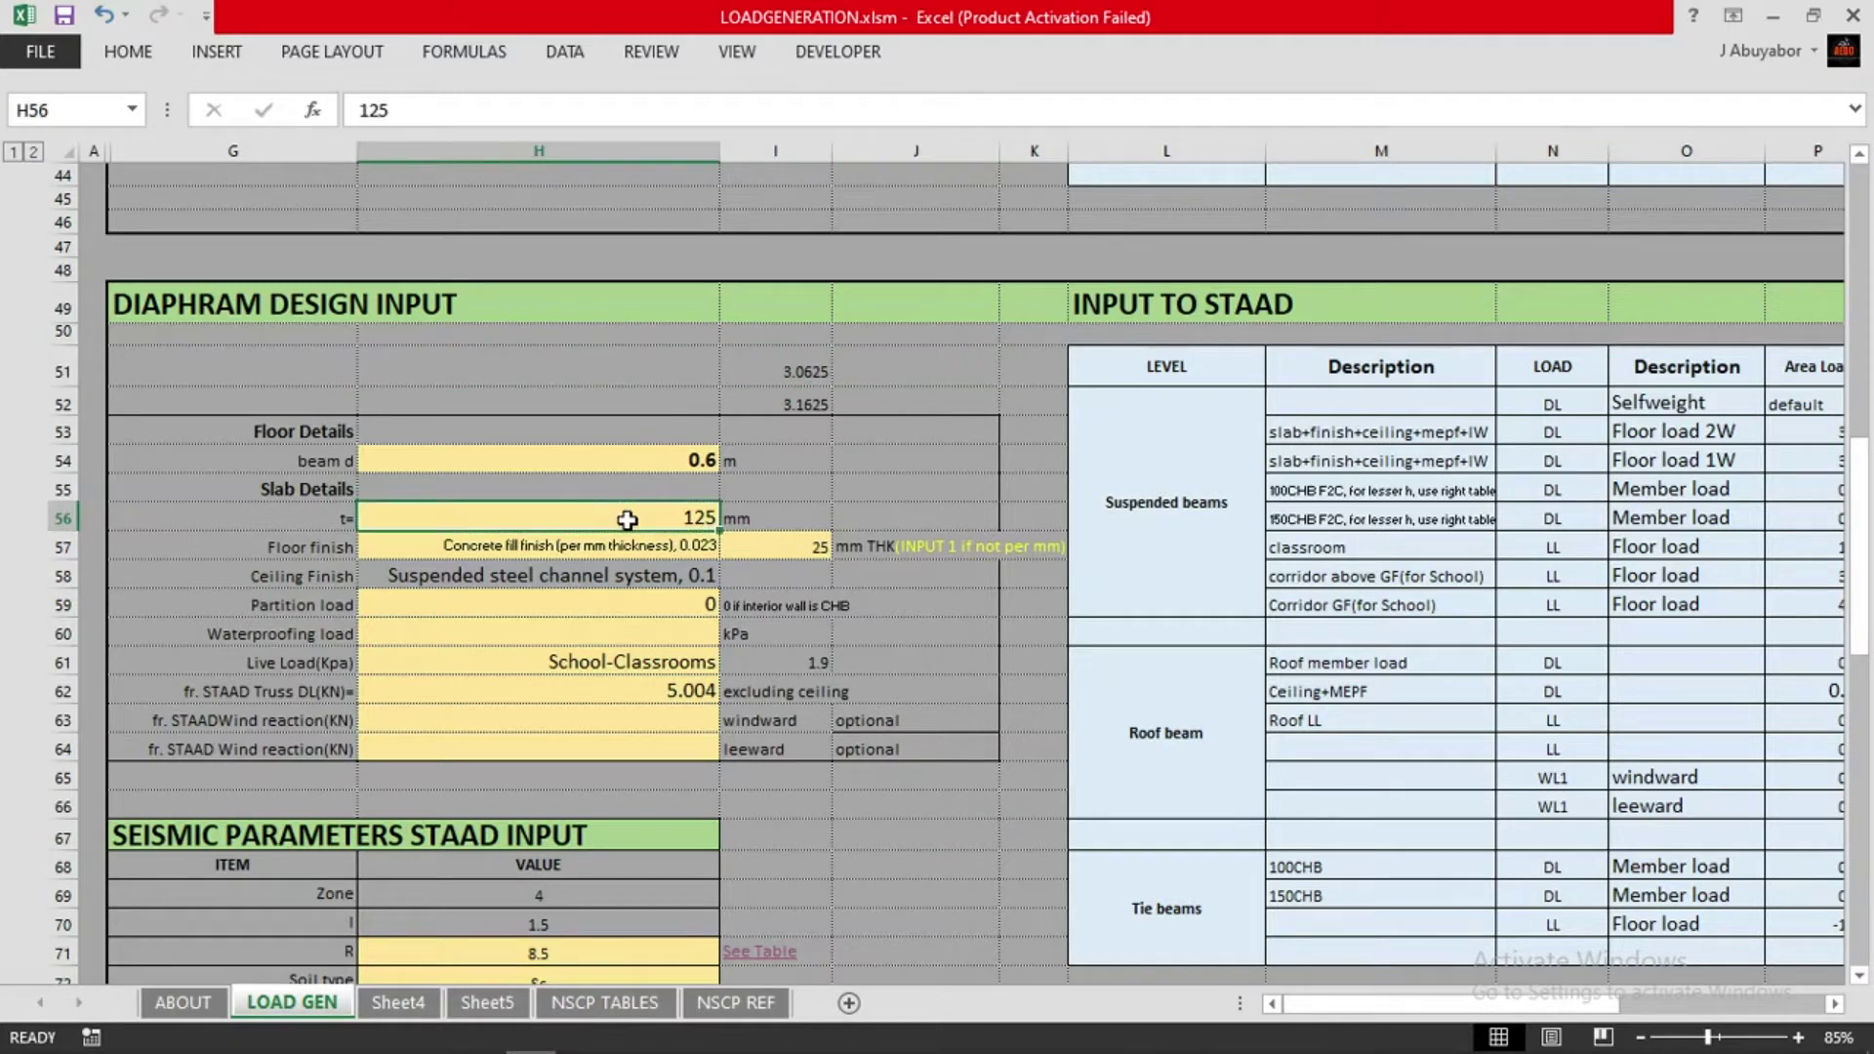
left_click(780, 371)
left_click(820, 467)
scroll(1025, 581, "right", 2)
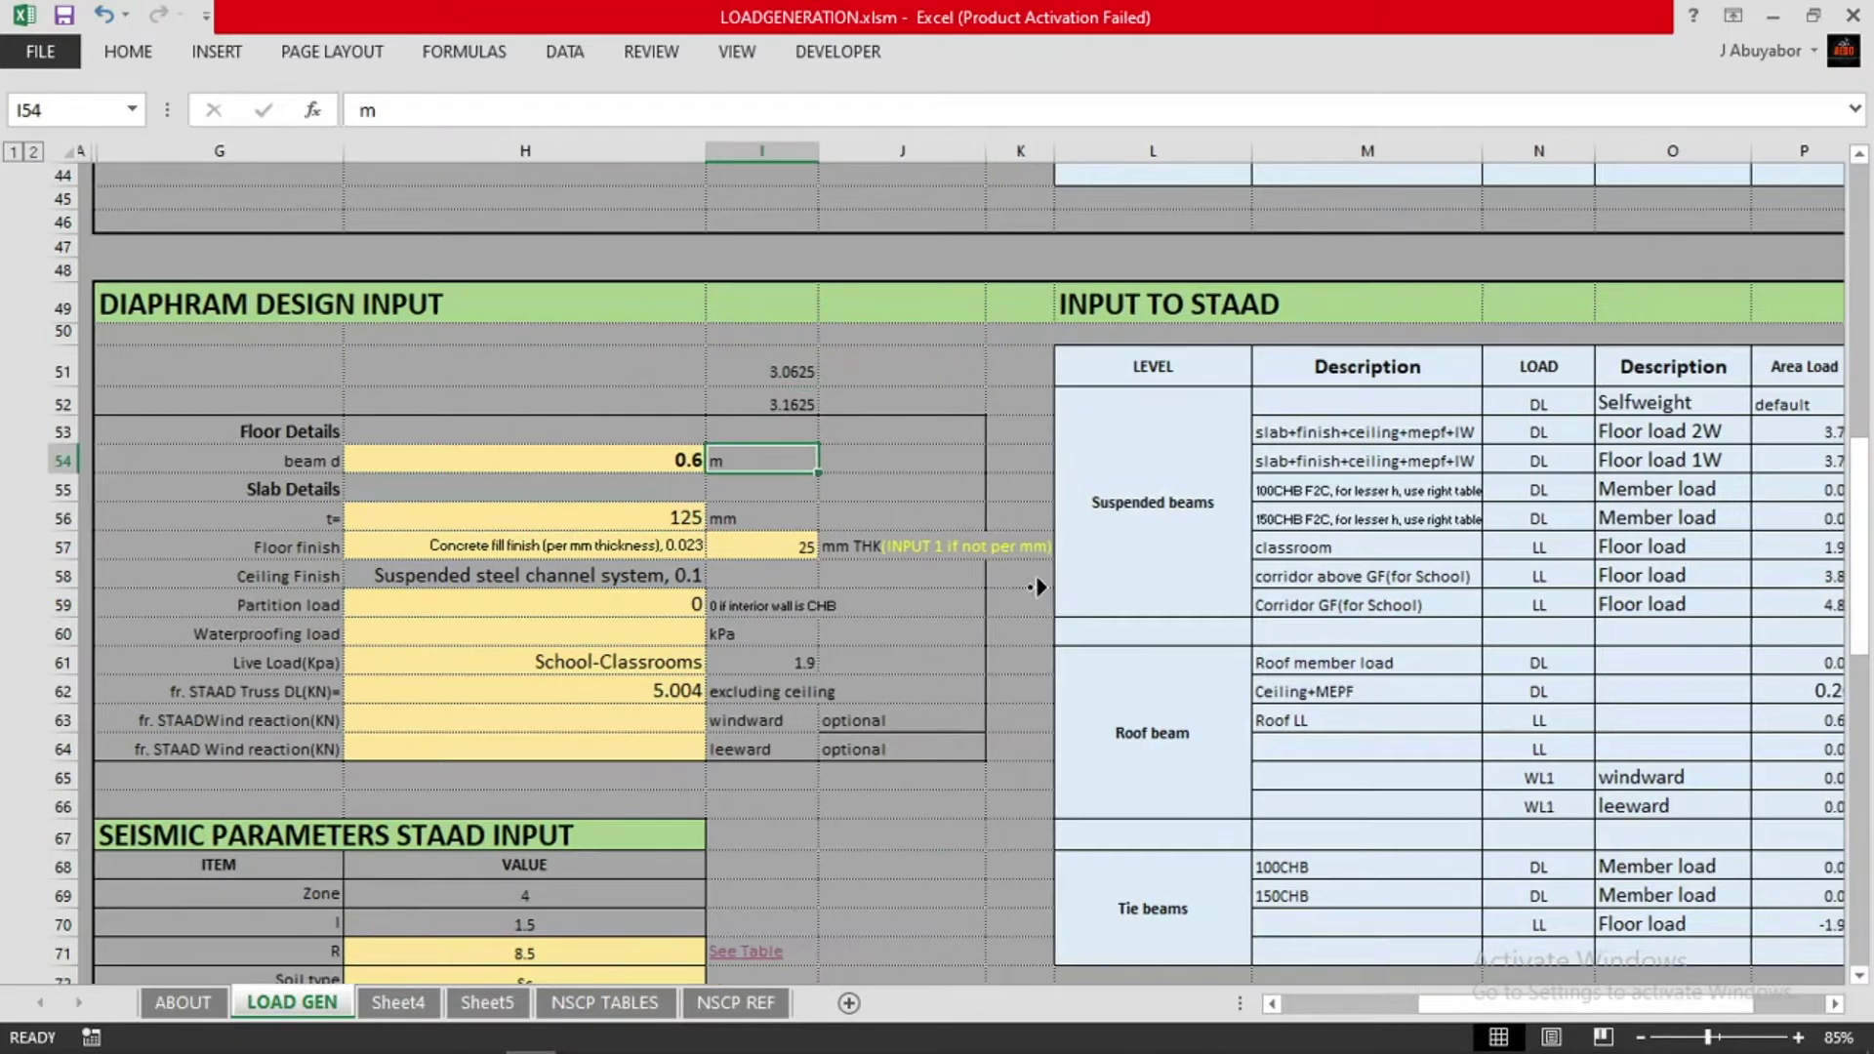
scroll(1079, 607, "right", 3)
scroll(1171, 605, "up", 1)
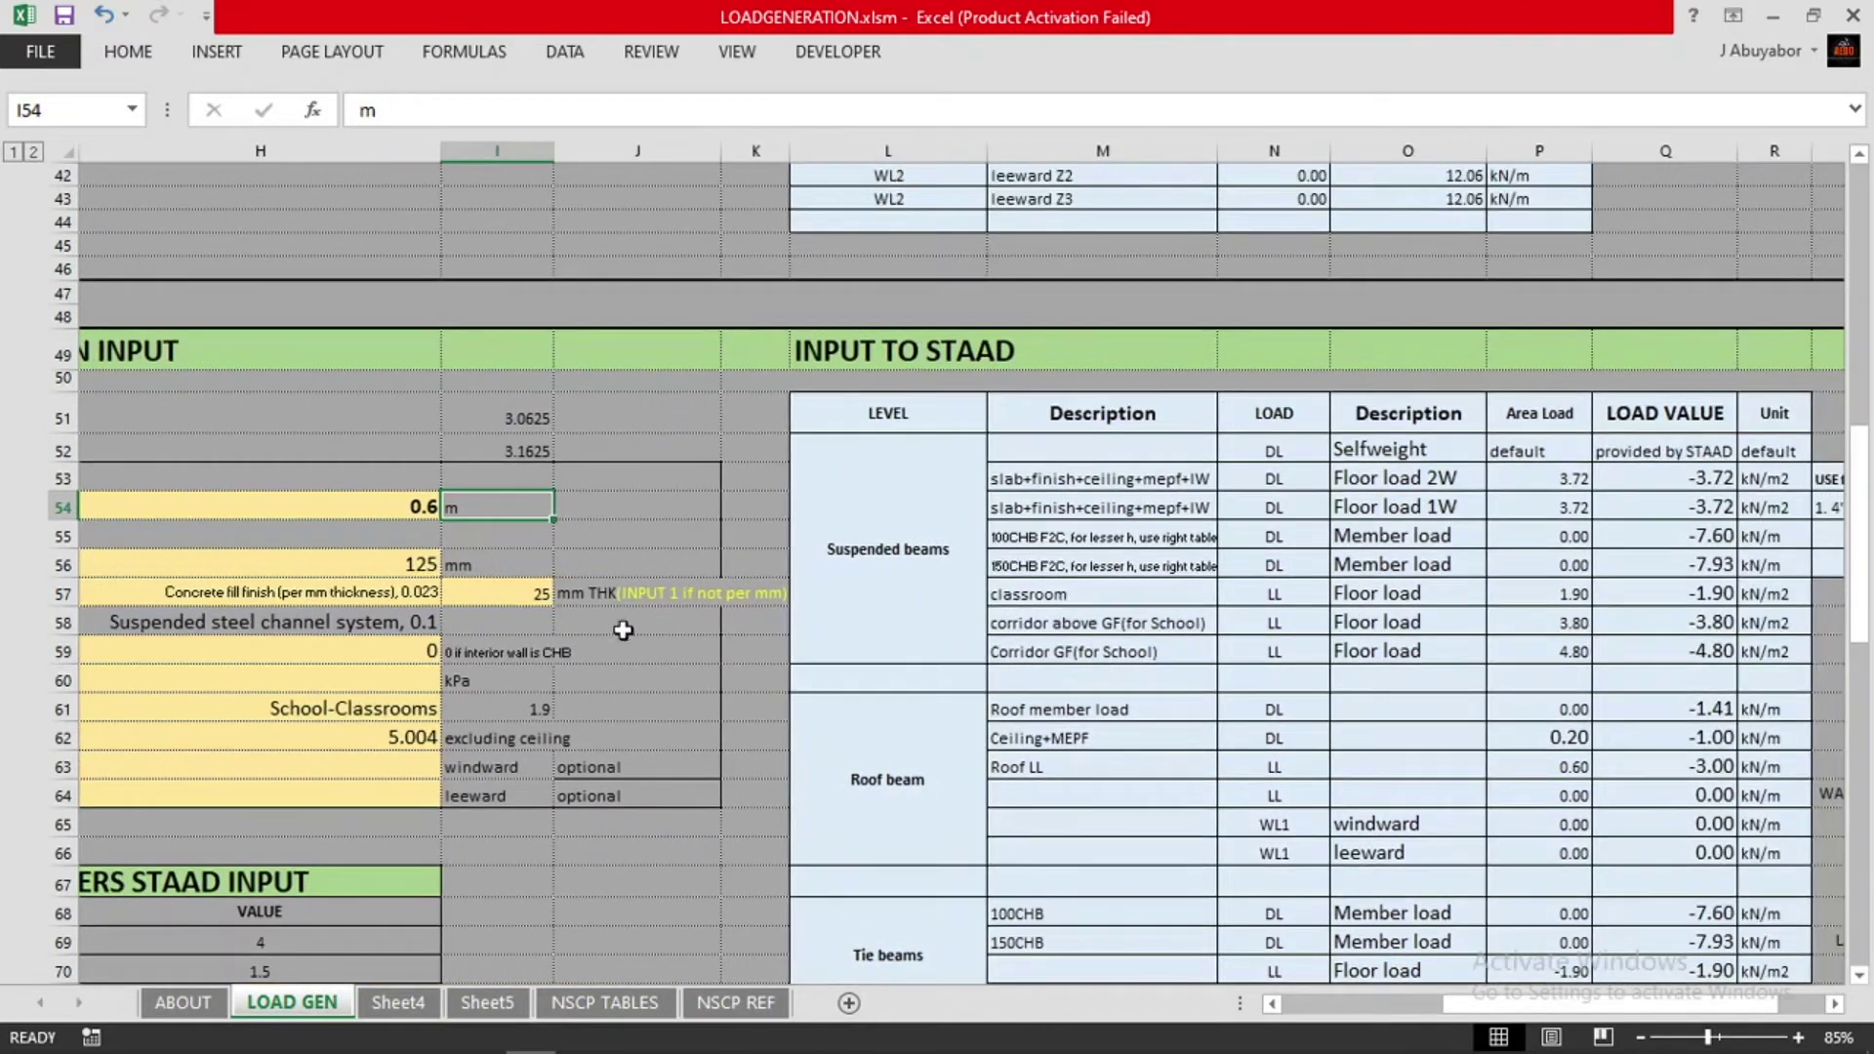
left_click(406, 566)
left_click(407, 593)
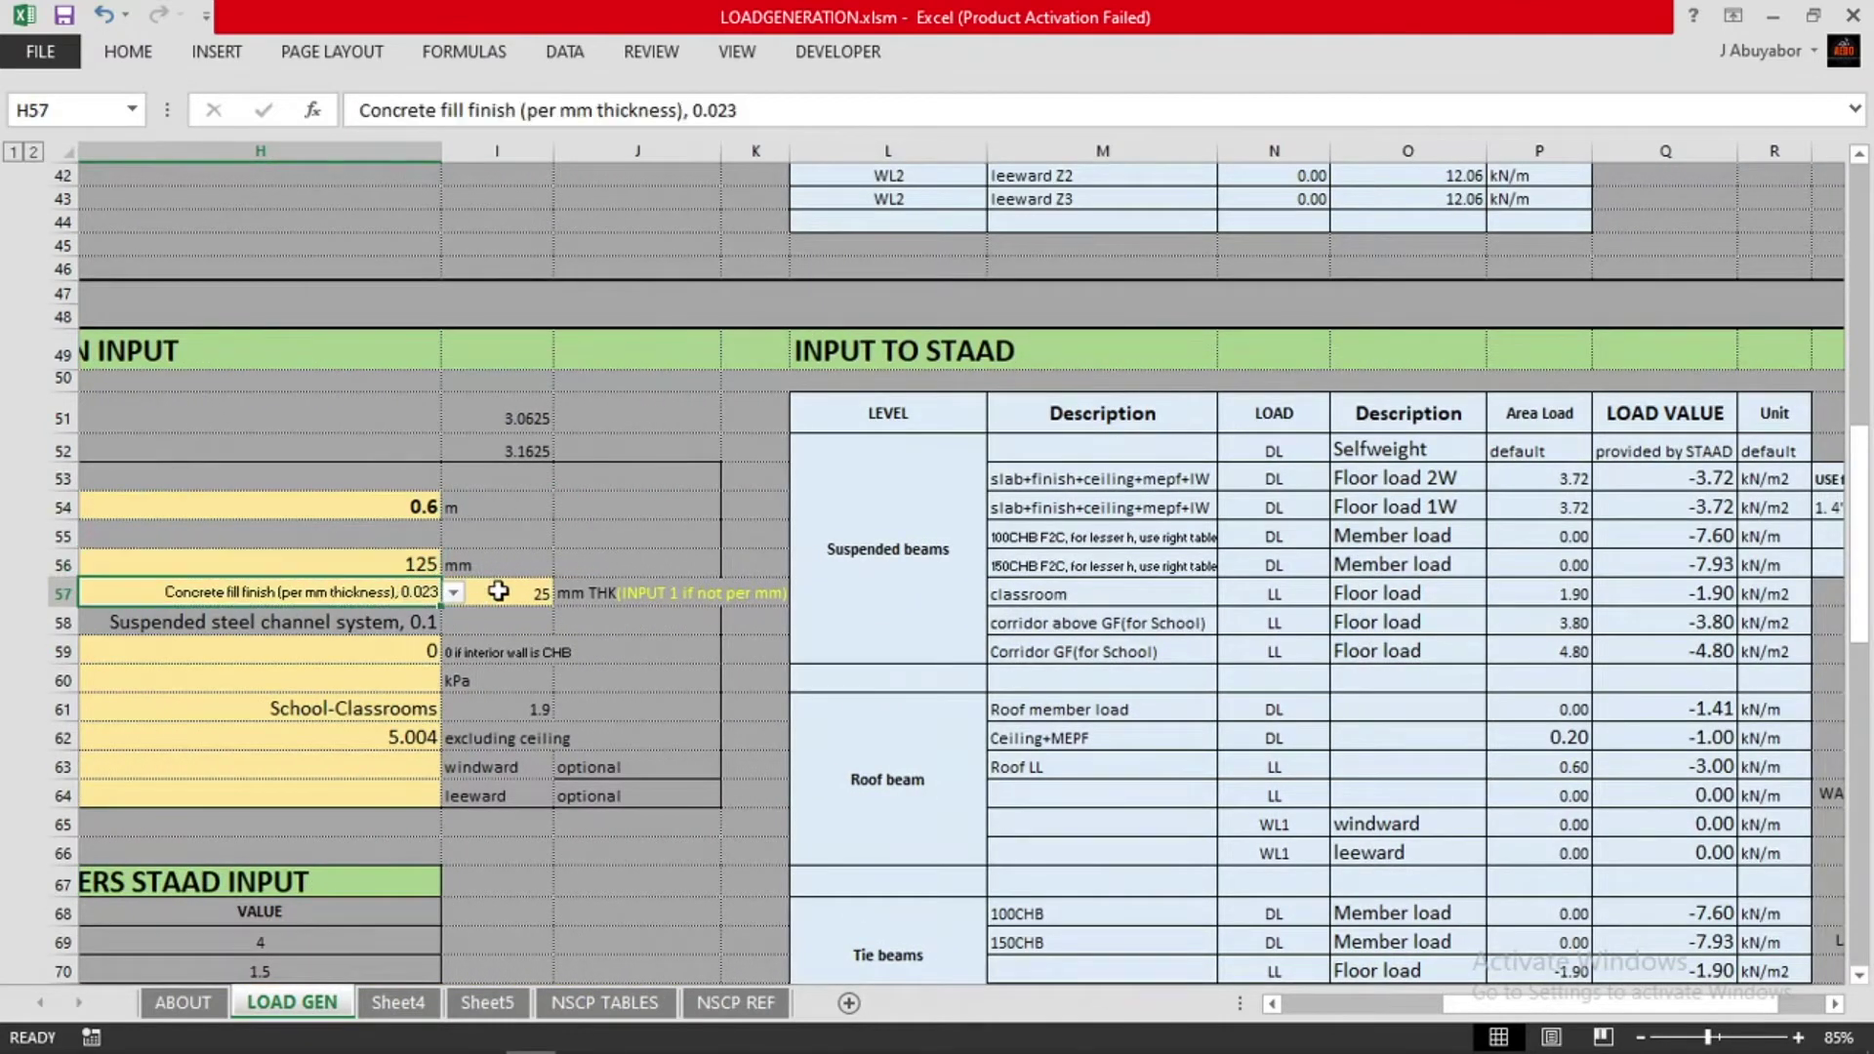
left_click(494, 590)
left_click(634, 535)
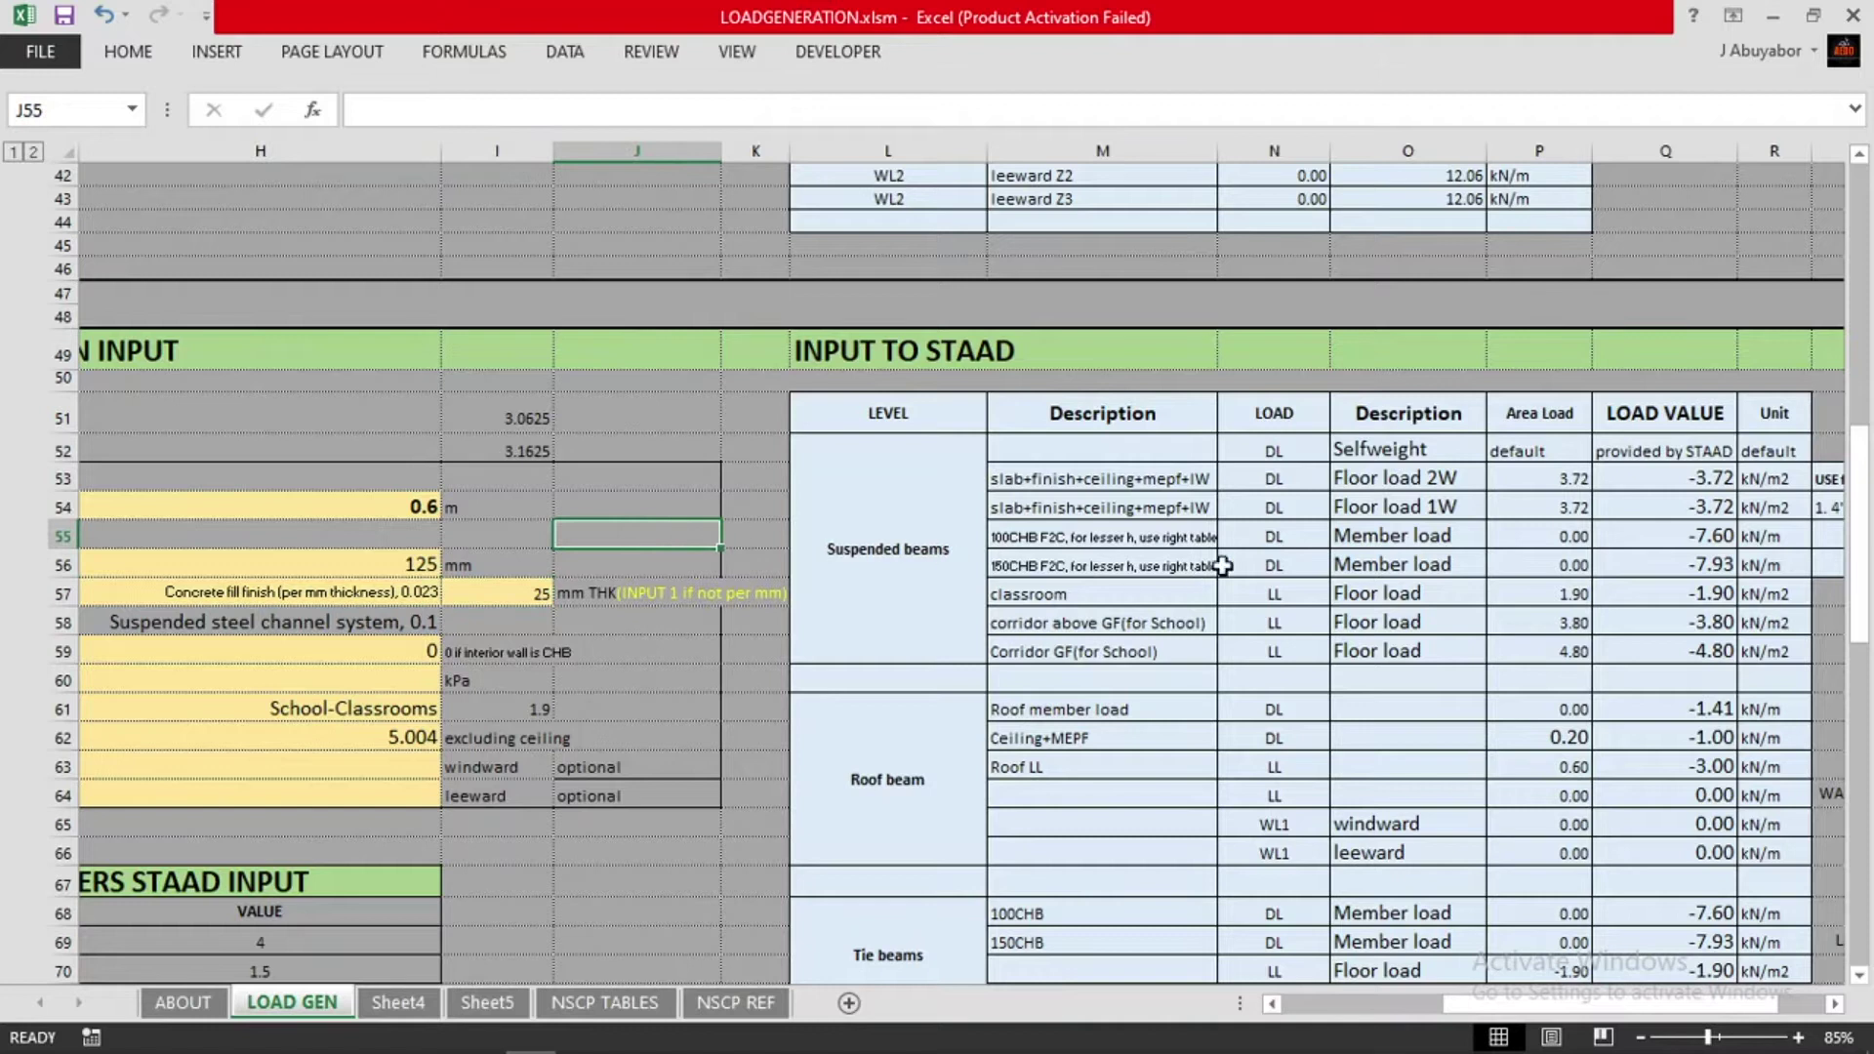
Check the Floor load 2W value in the INPUT TO STAAD table and the slab self-weight formula in cell I51
left_click(1711, 478)
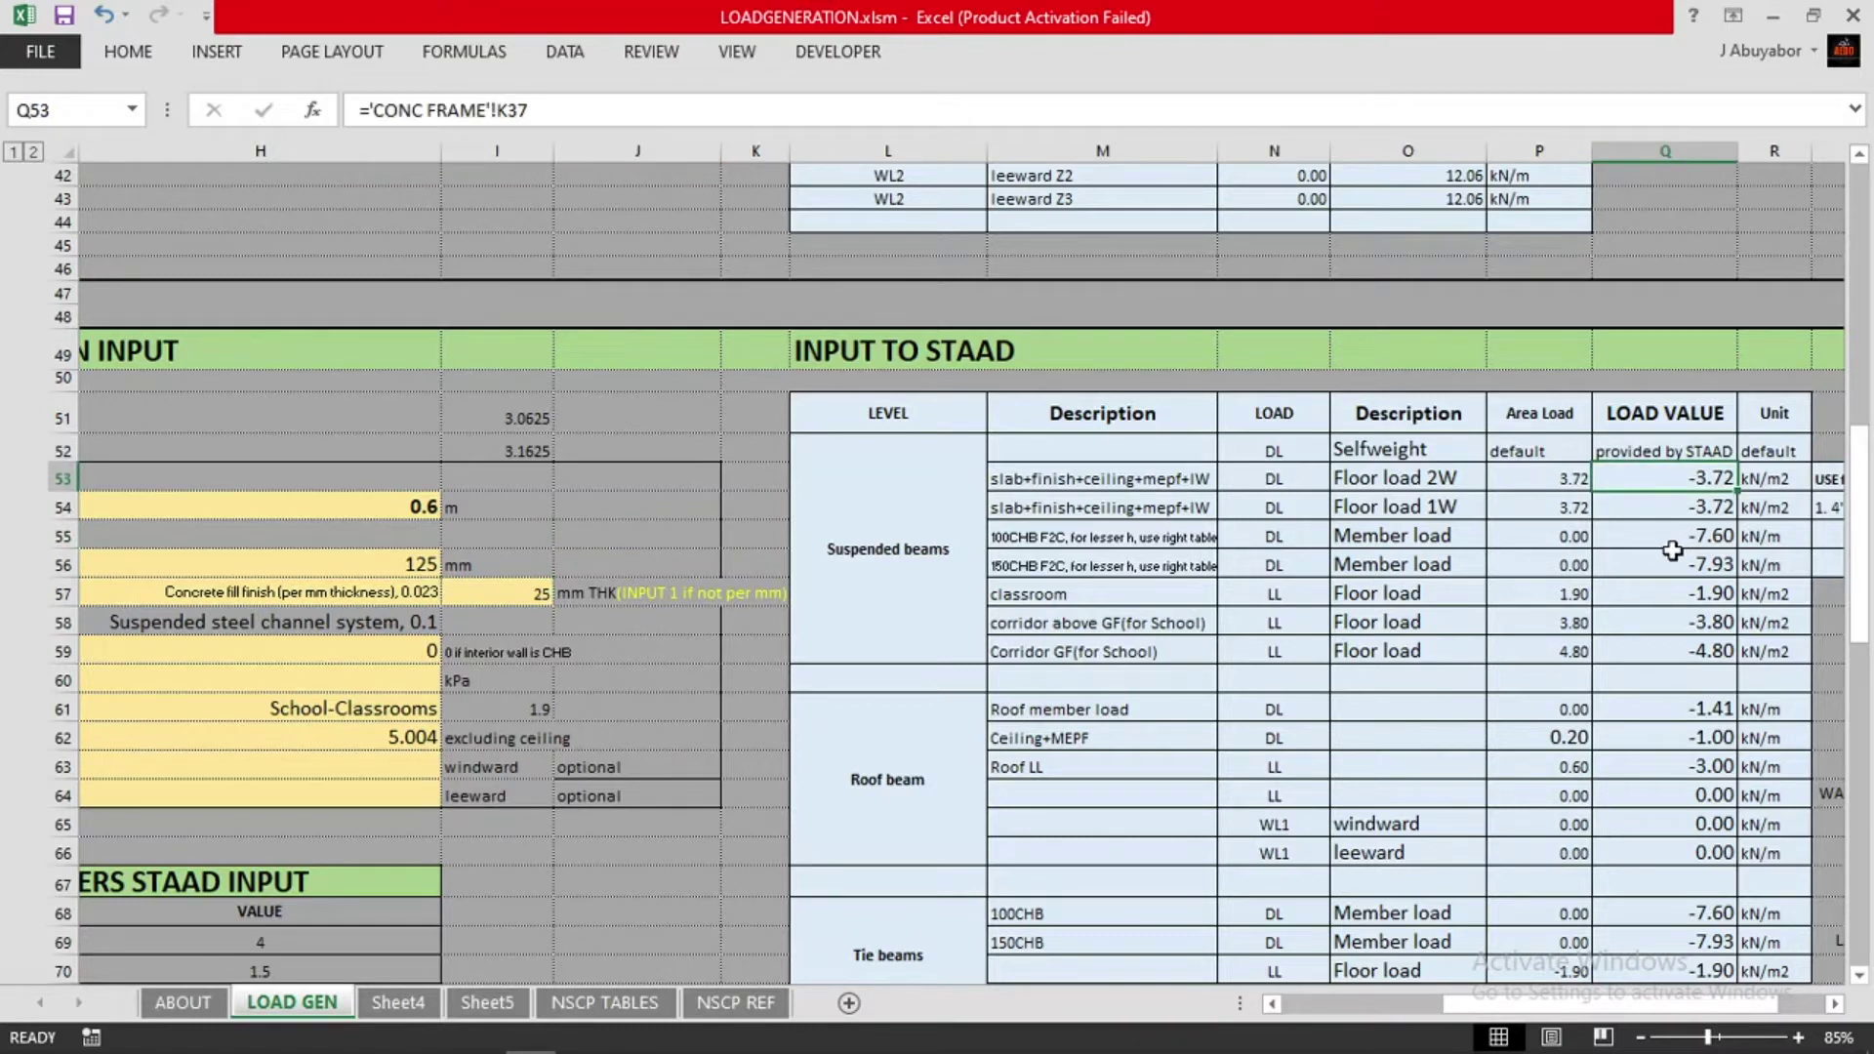
scroll(1665, 548, "right", 3)
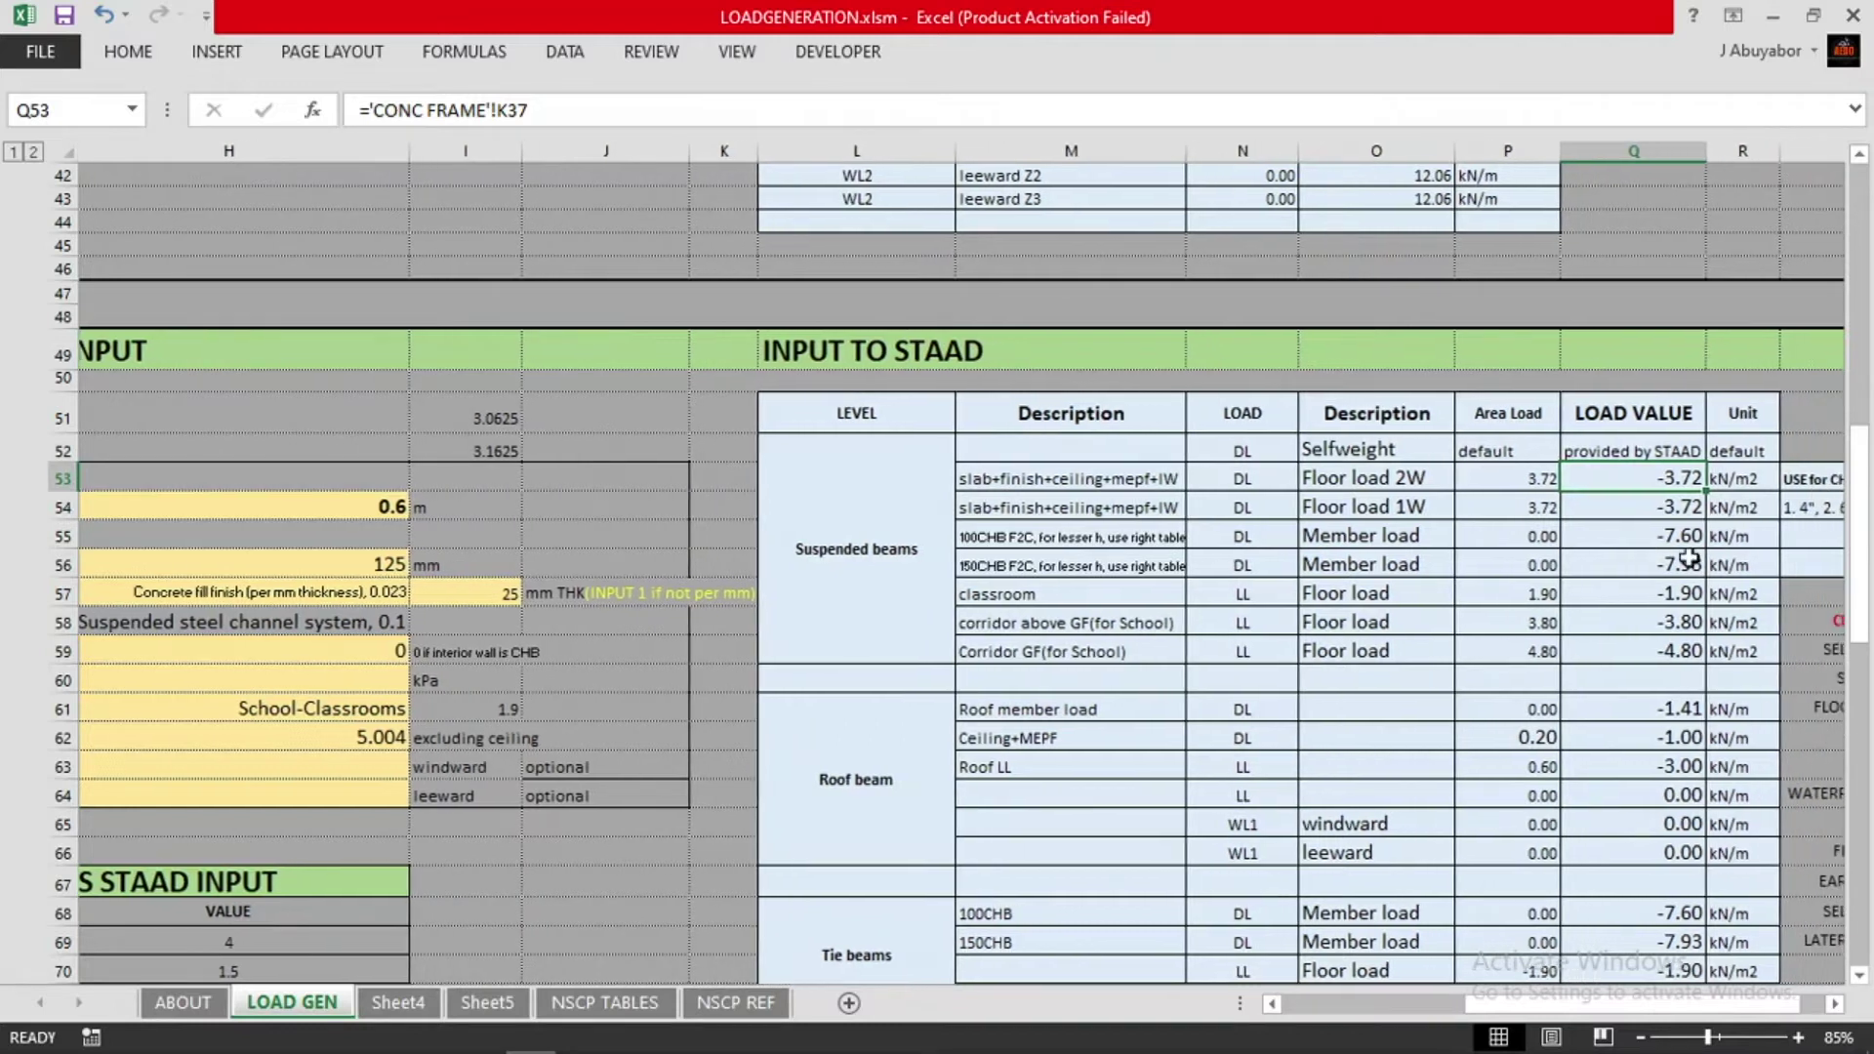
scroll(1562, 556, "up", 1)
scroll(1337, 582, "left", 5)
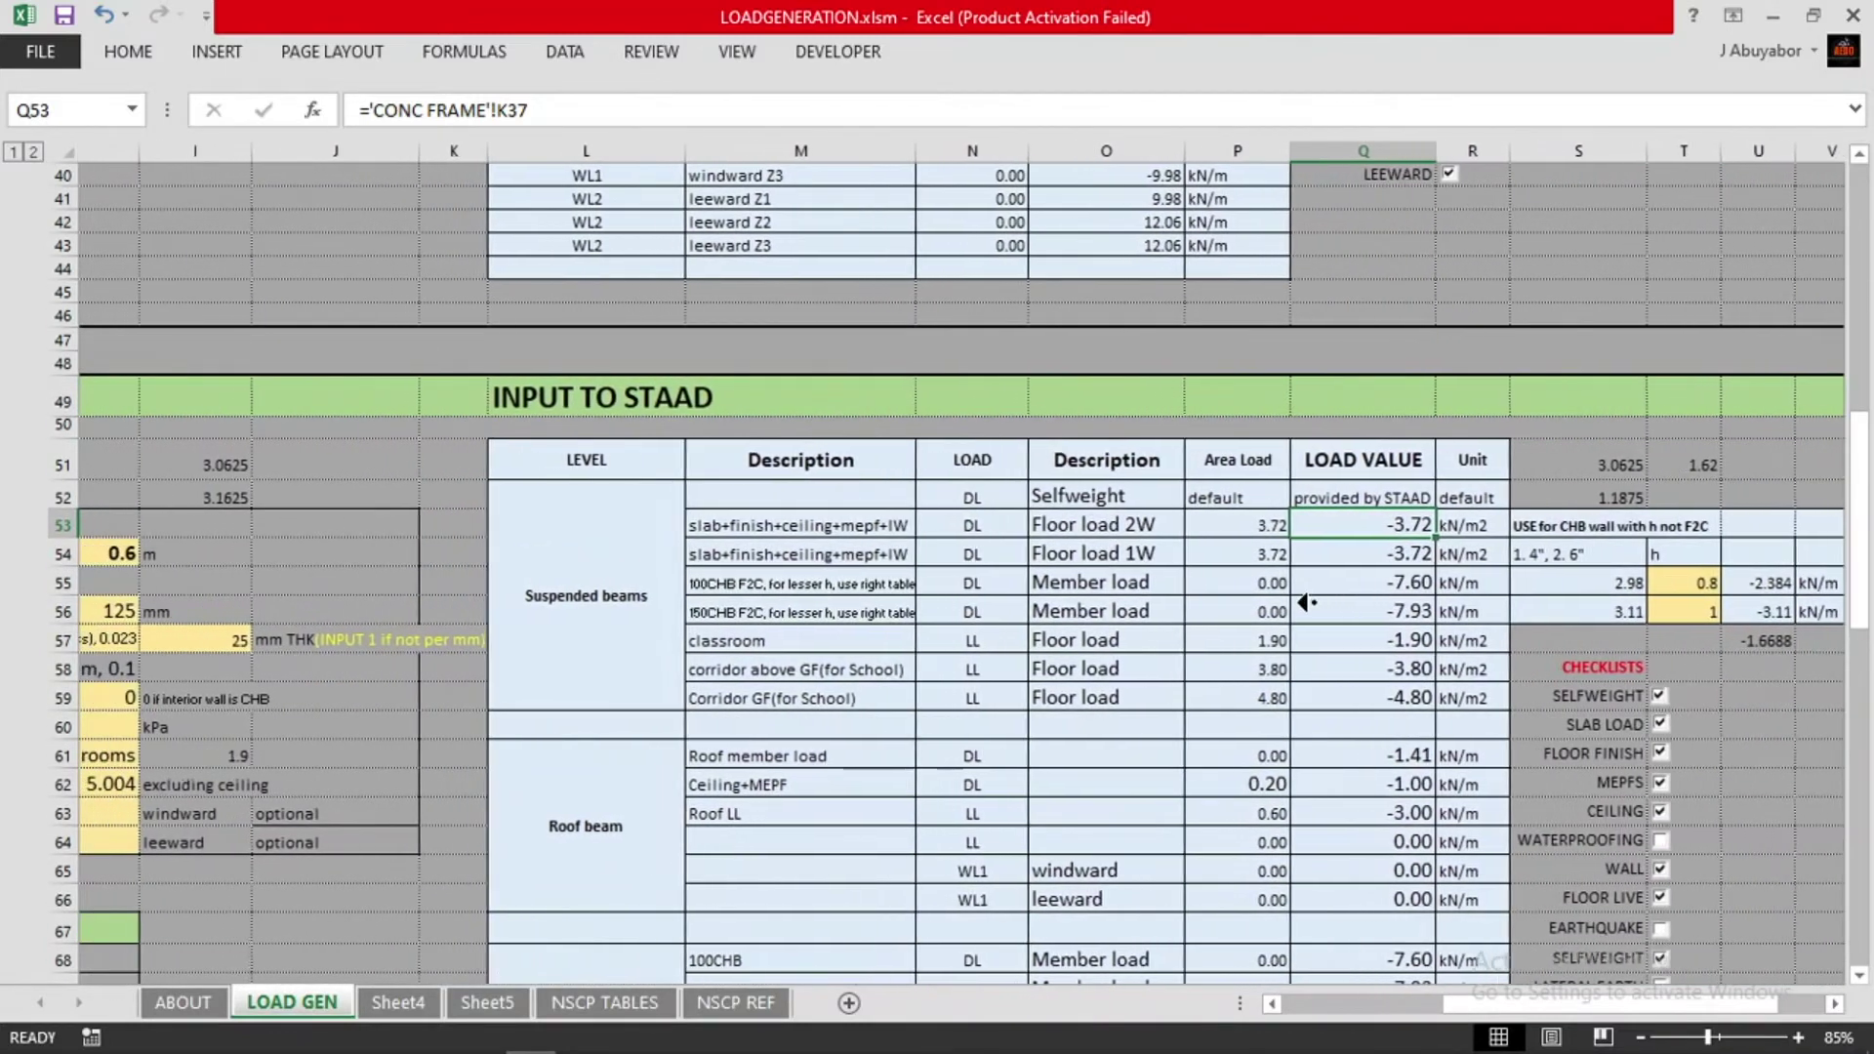
left_click(646, 453)
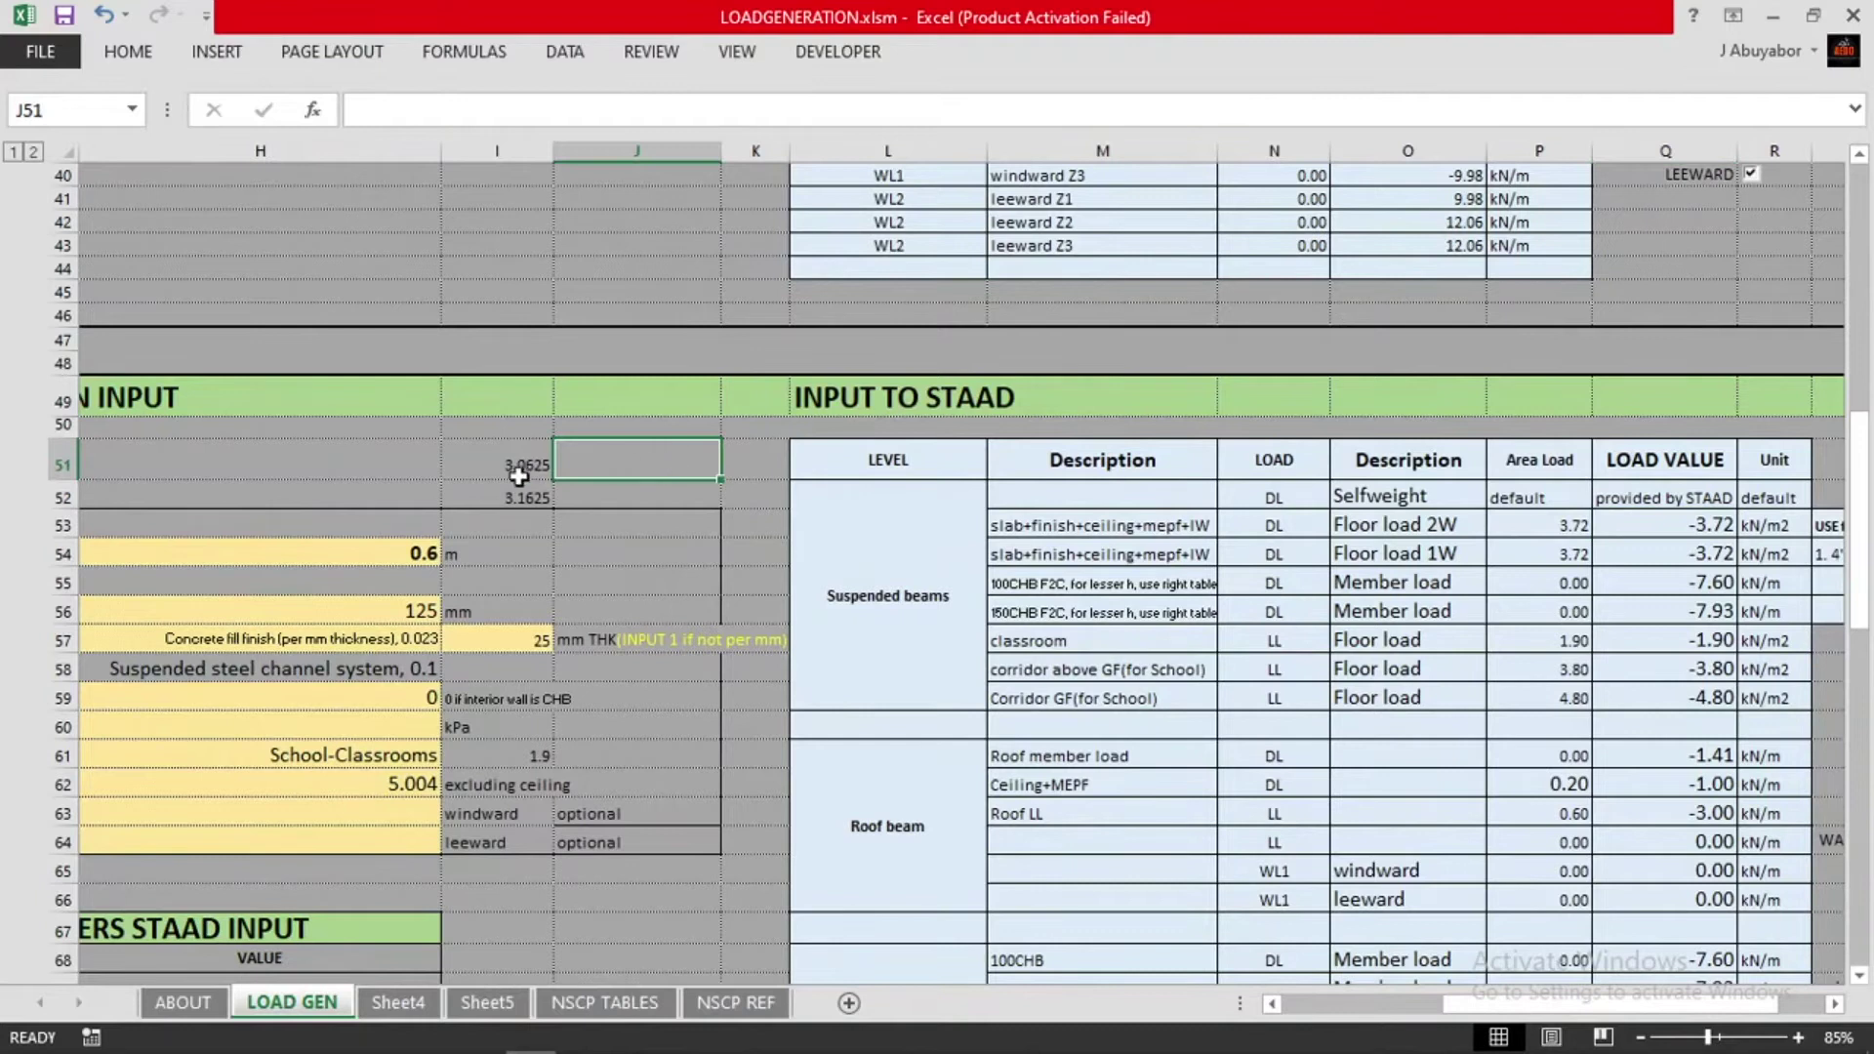
left_click(491, 463)
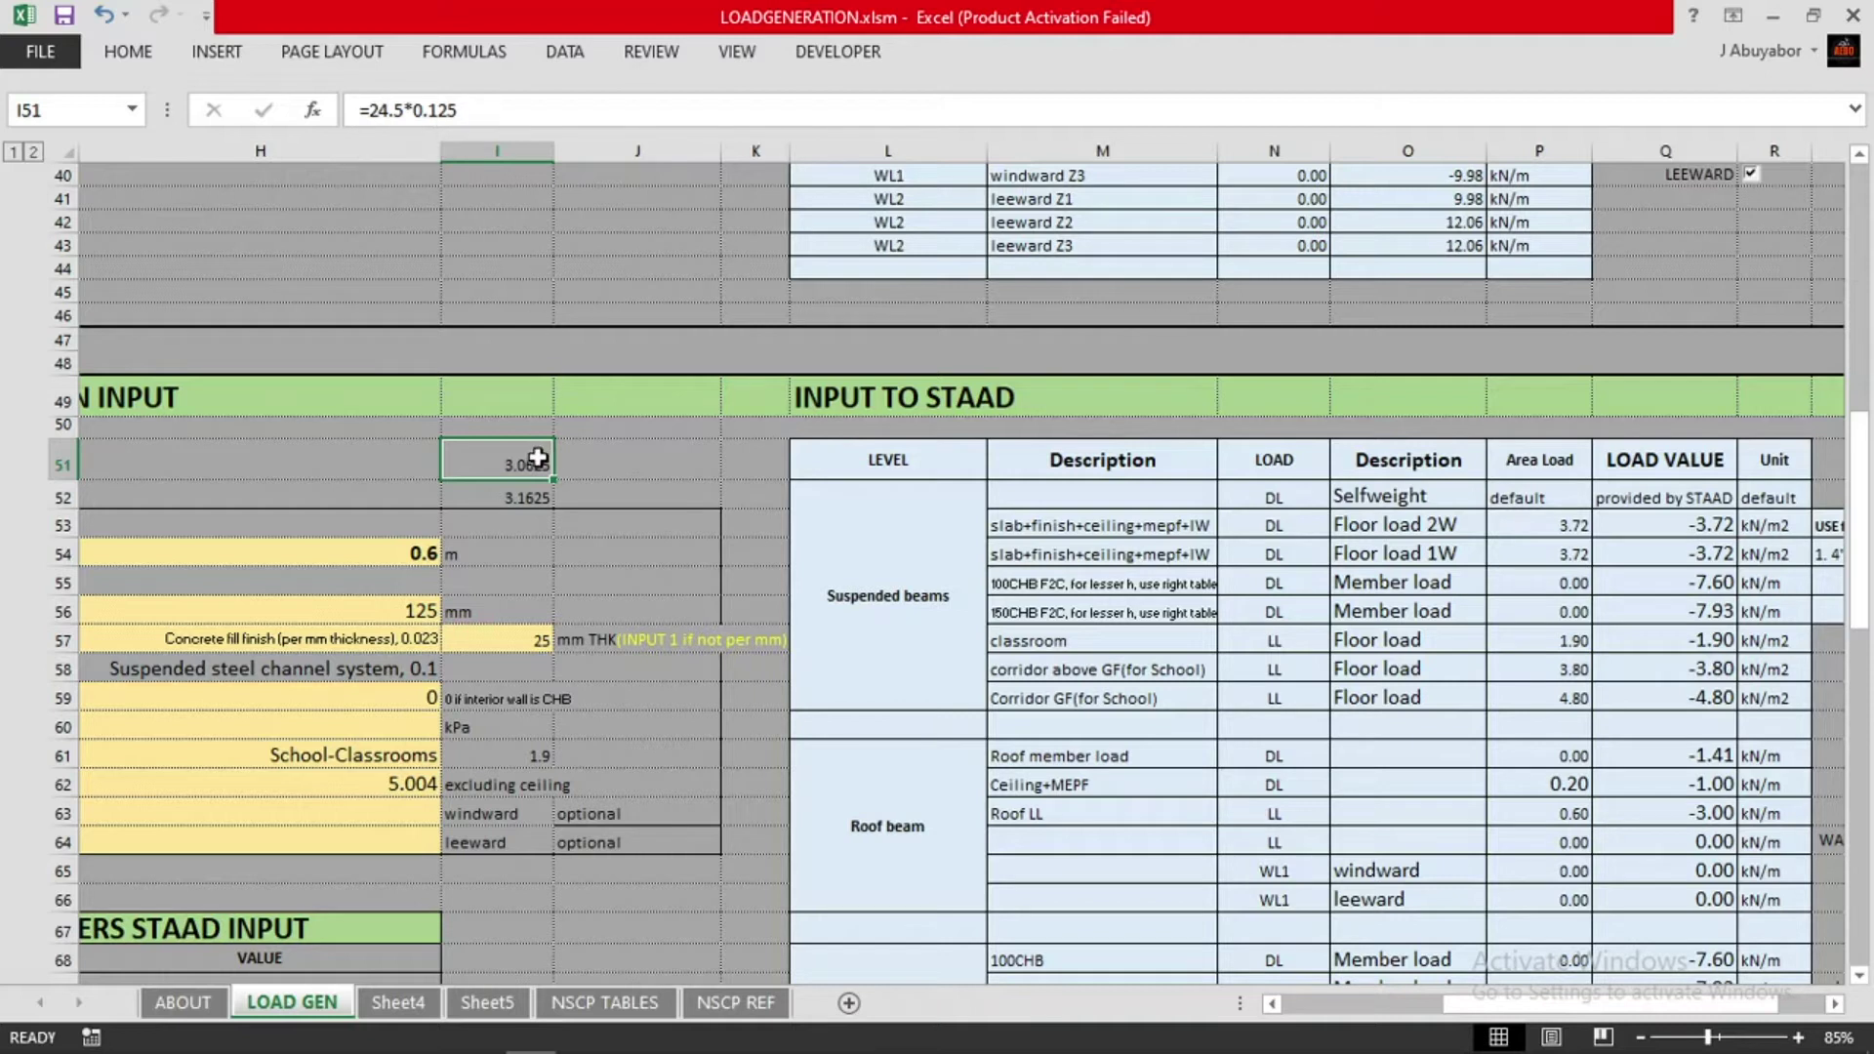
left_click(597, 462)
left_click(535, 461)
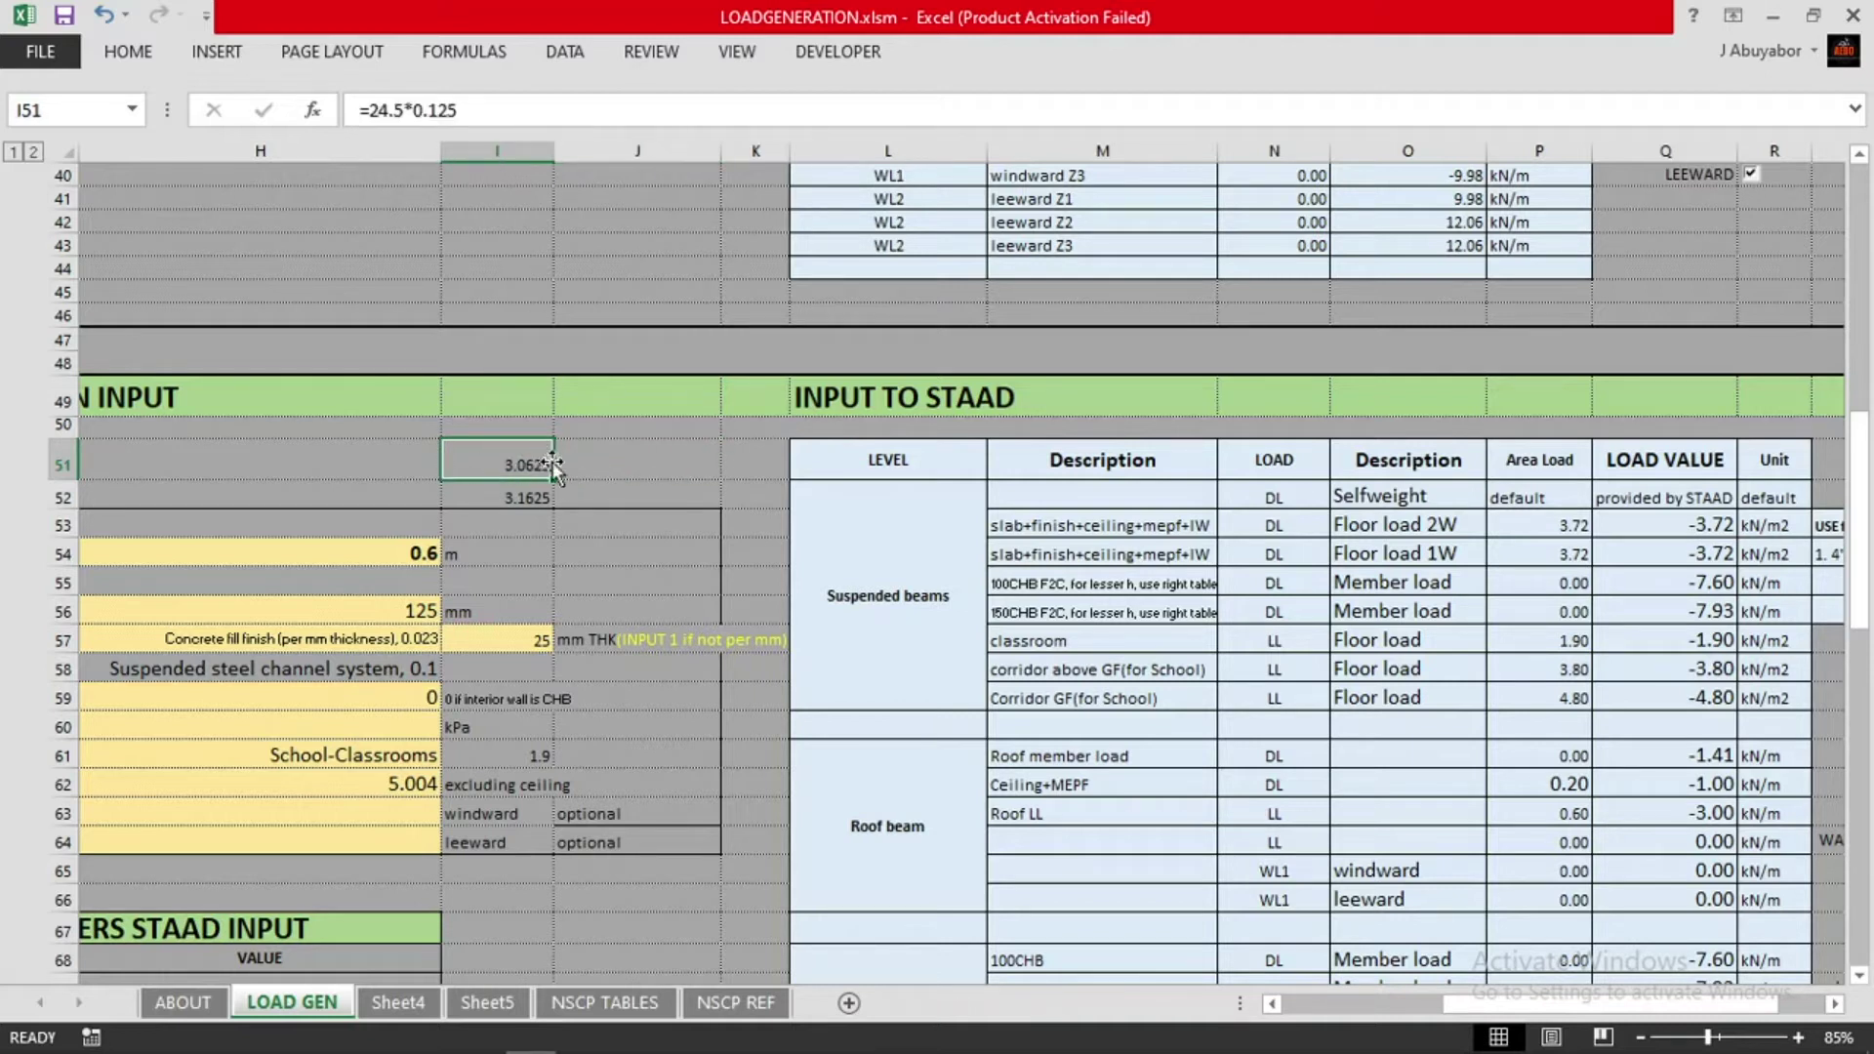
Calculate the superimposed slab load in cell J51 with the formula =3.72-I51
left_click(623, 466)
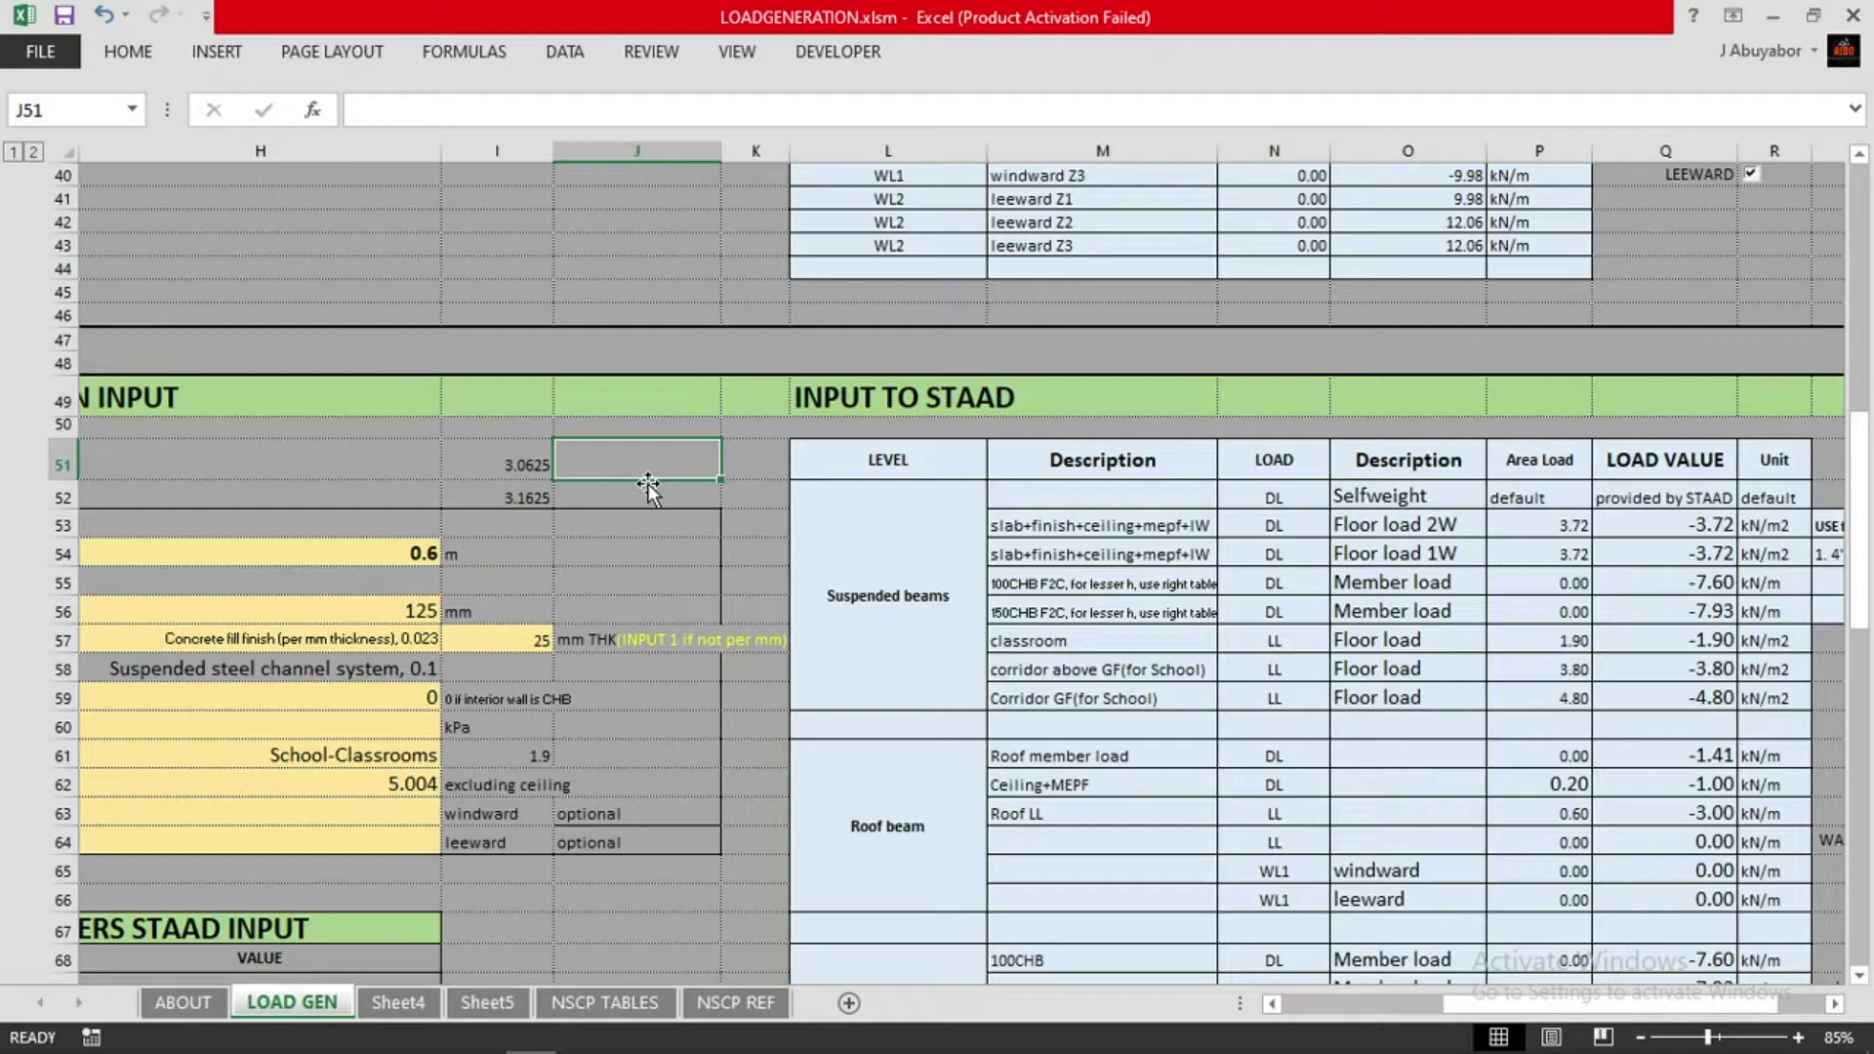
type("=")
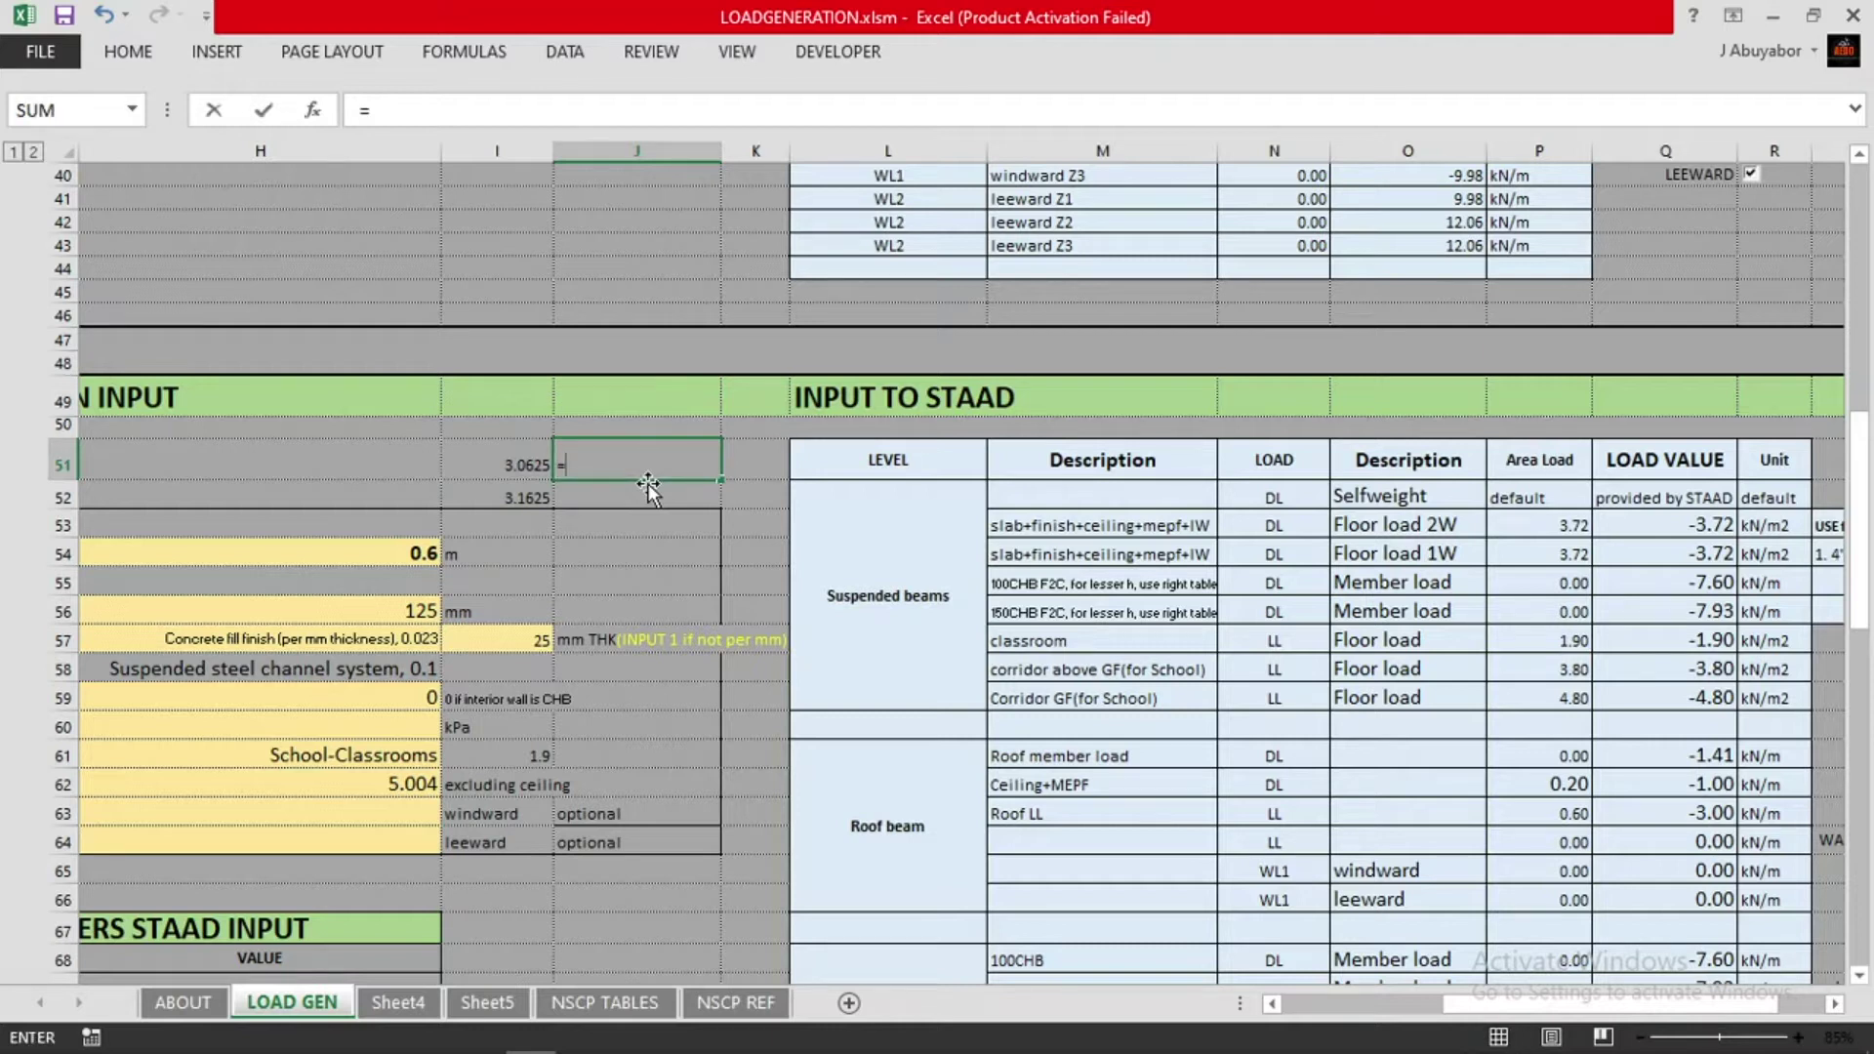
type("3.72-")
key("Left")
key("Return")
key("Up")
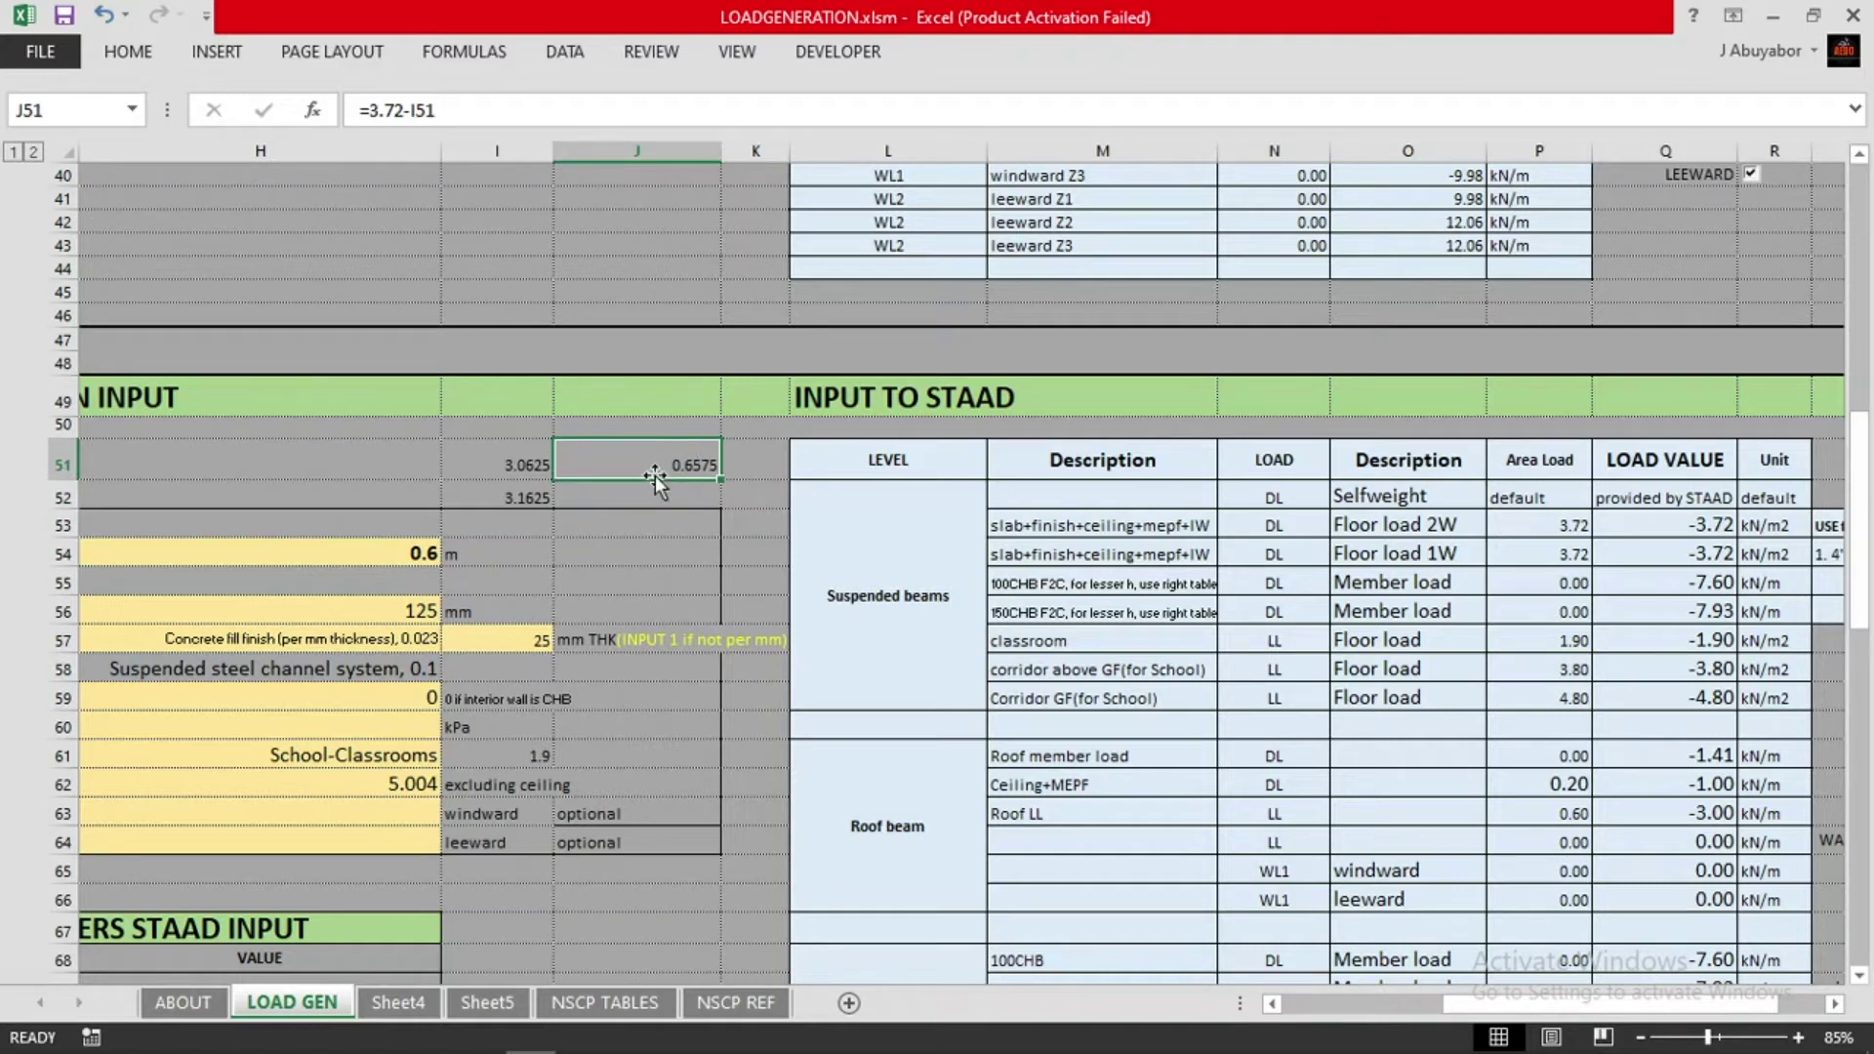
Switch back to RCDC and set the imposed load of slab S1 to 1 kN/sqm
left_click(1774, 16)
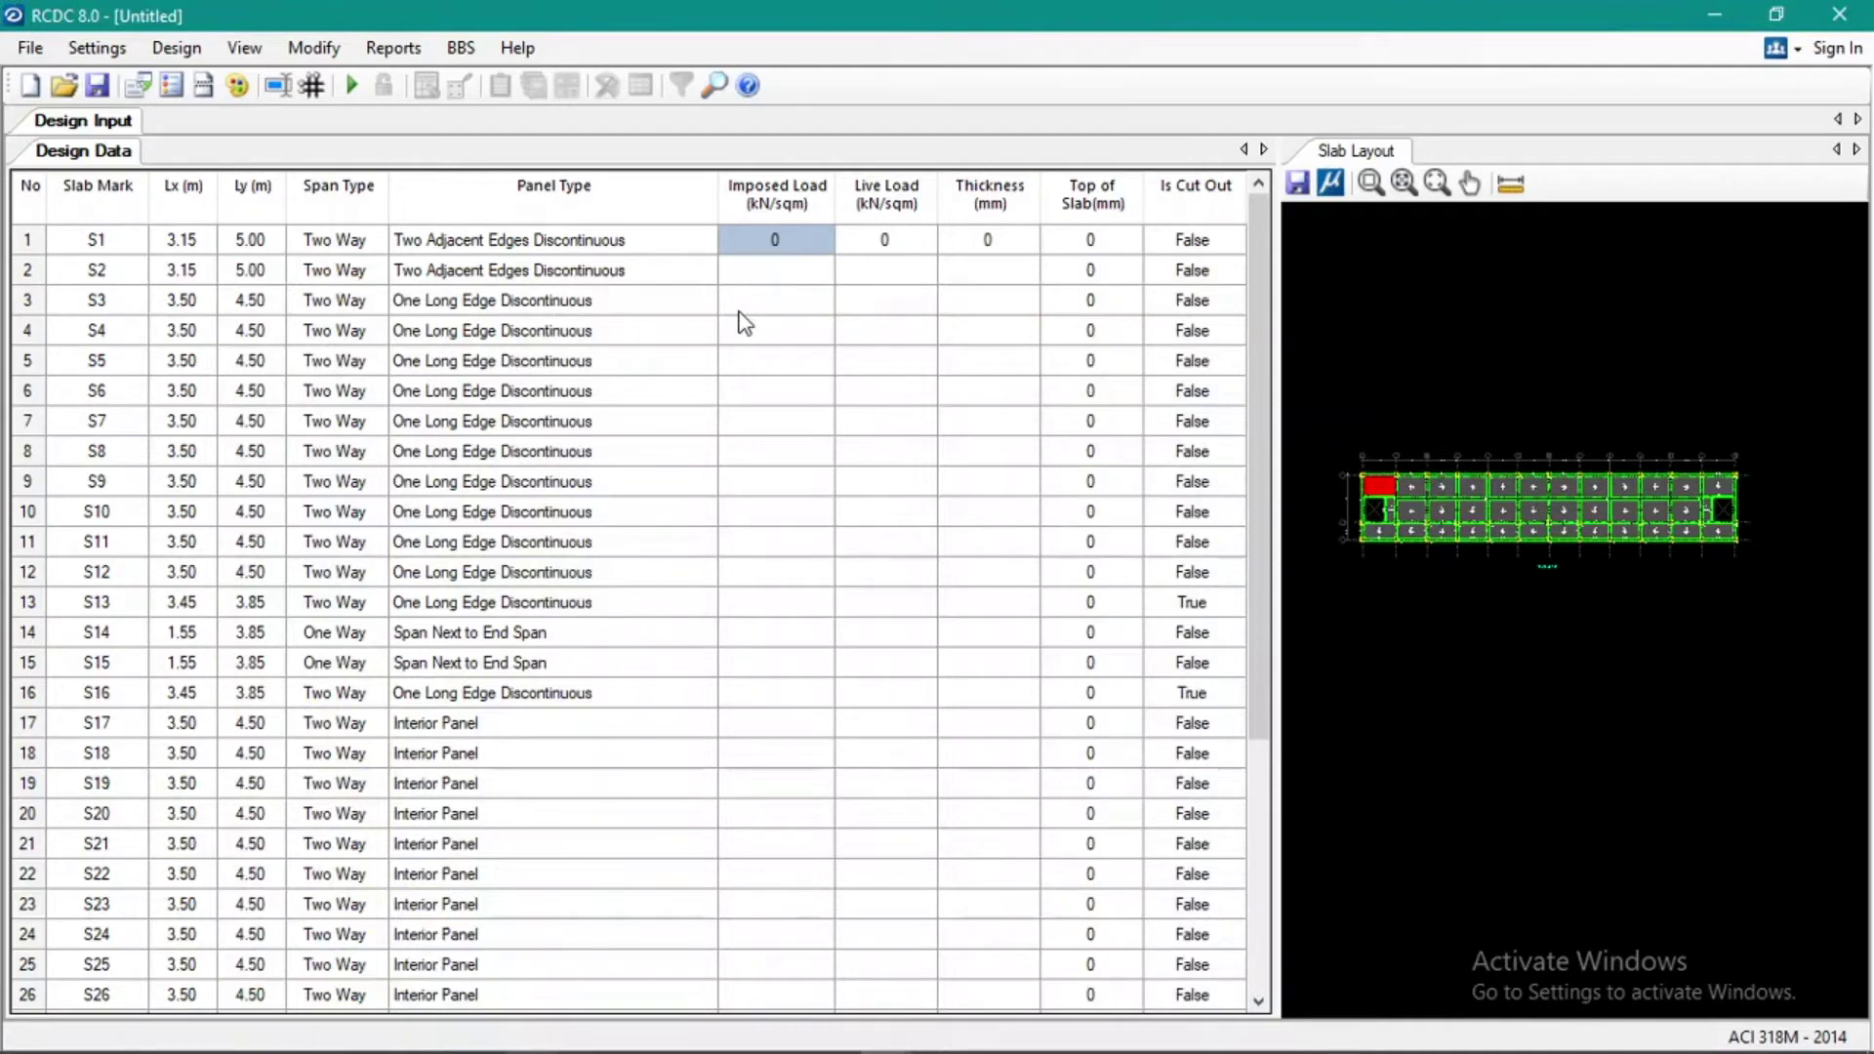
type("1")
key("Return")
key("Up")
Try an imposed load of 0.62 kN/sqm for slab S1
type("0.")
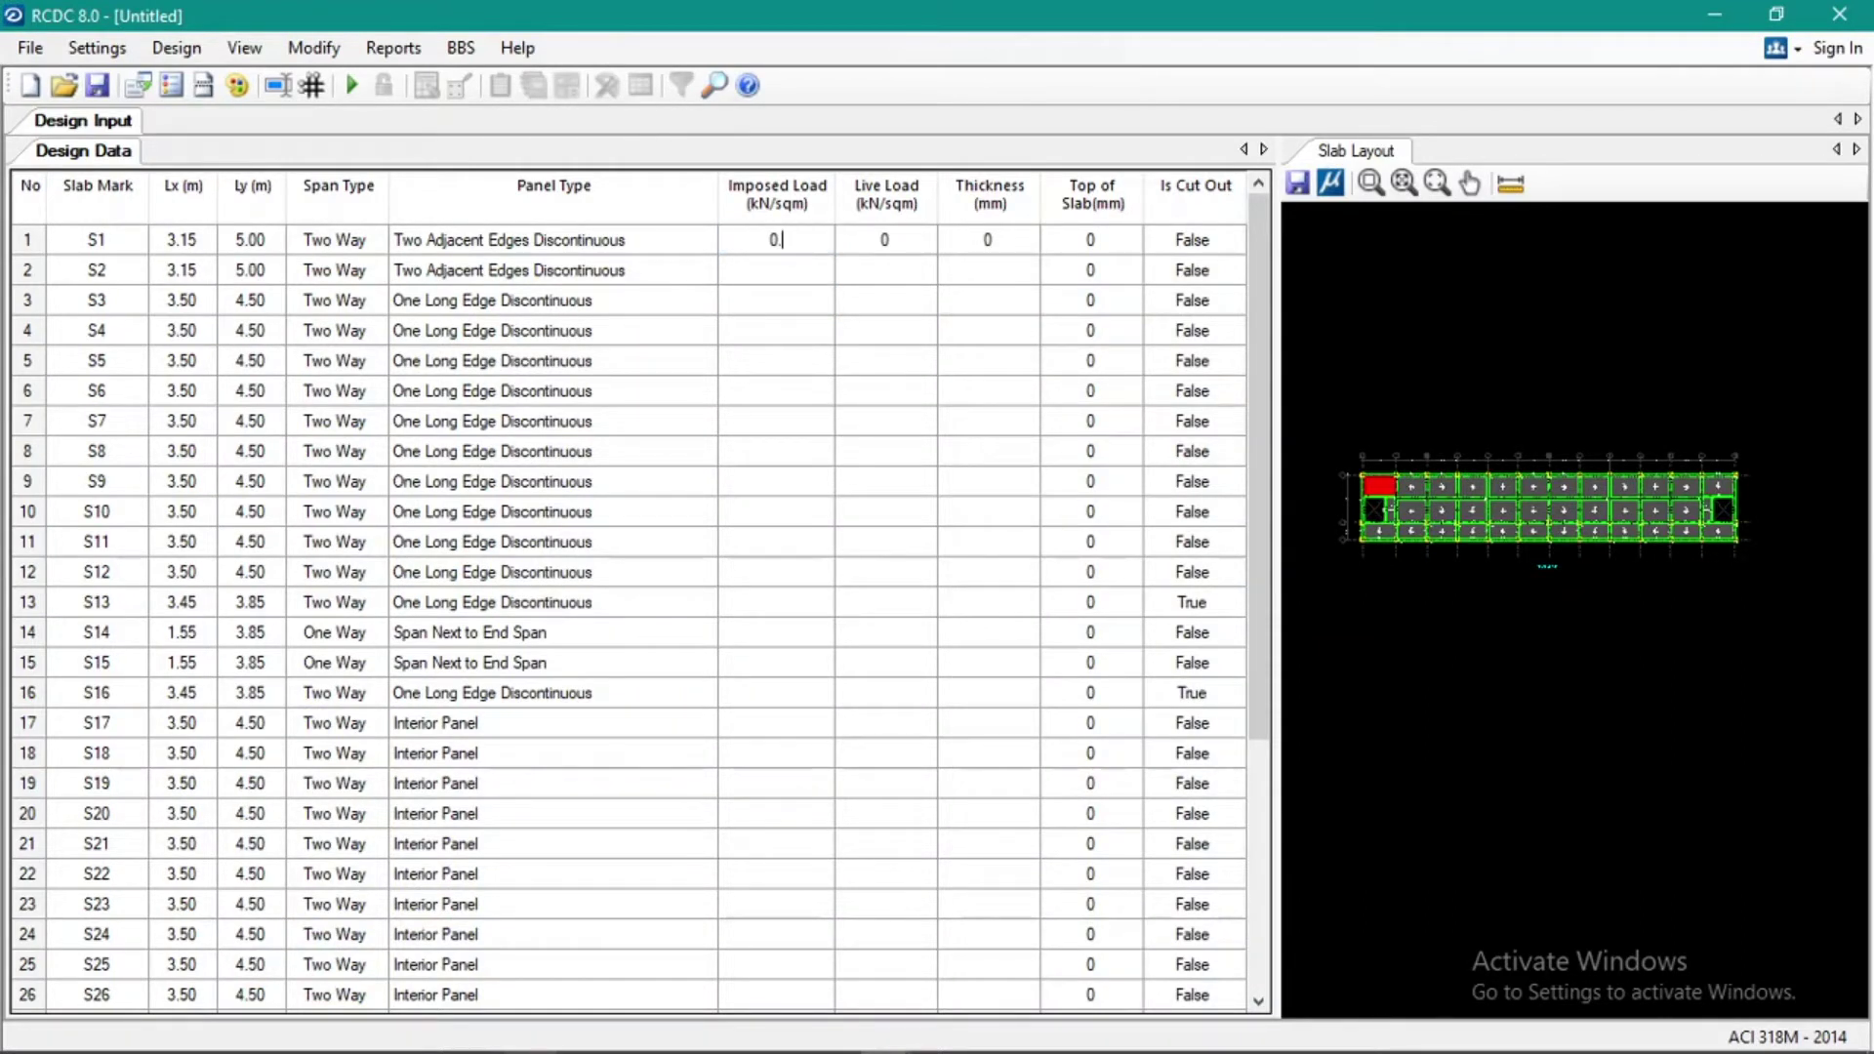
key("Return")
key("Up")
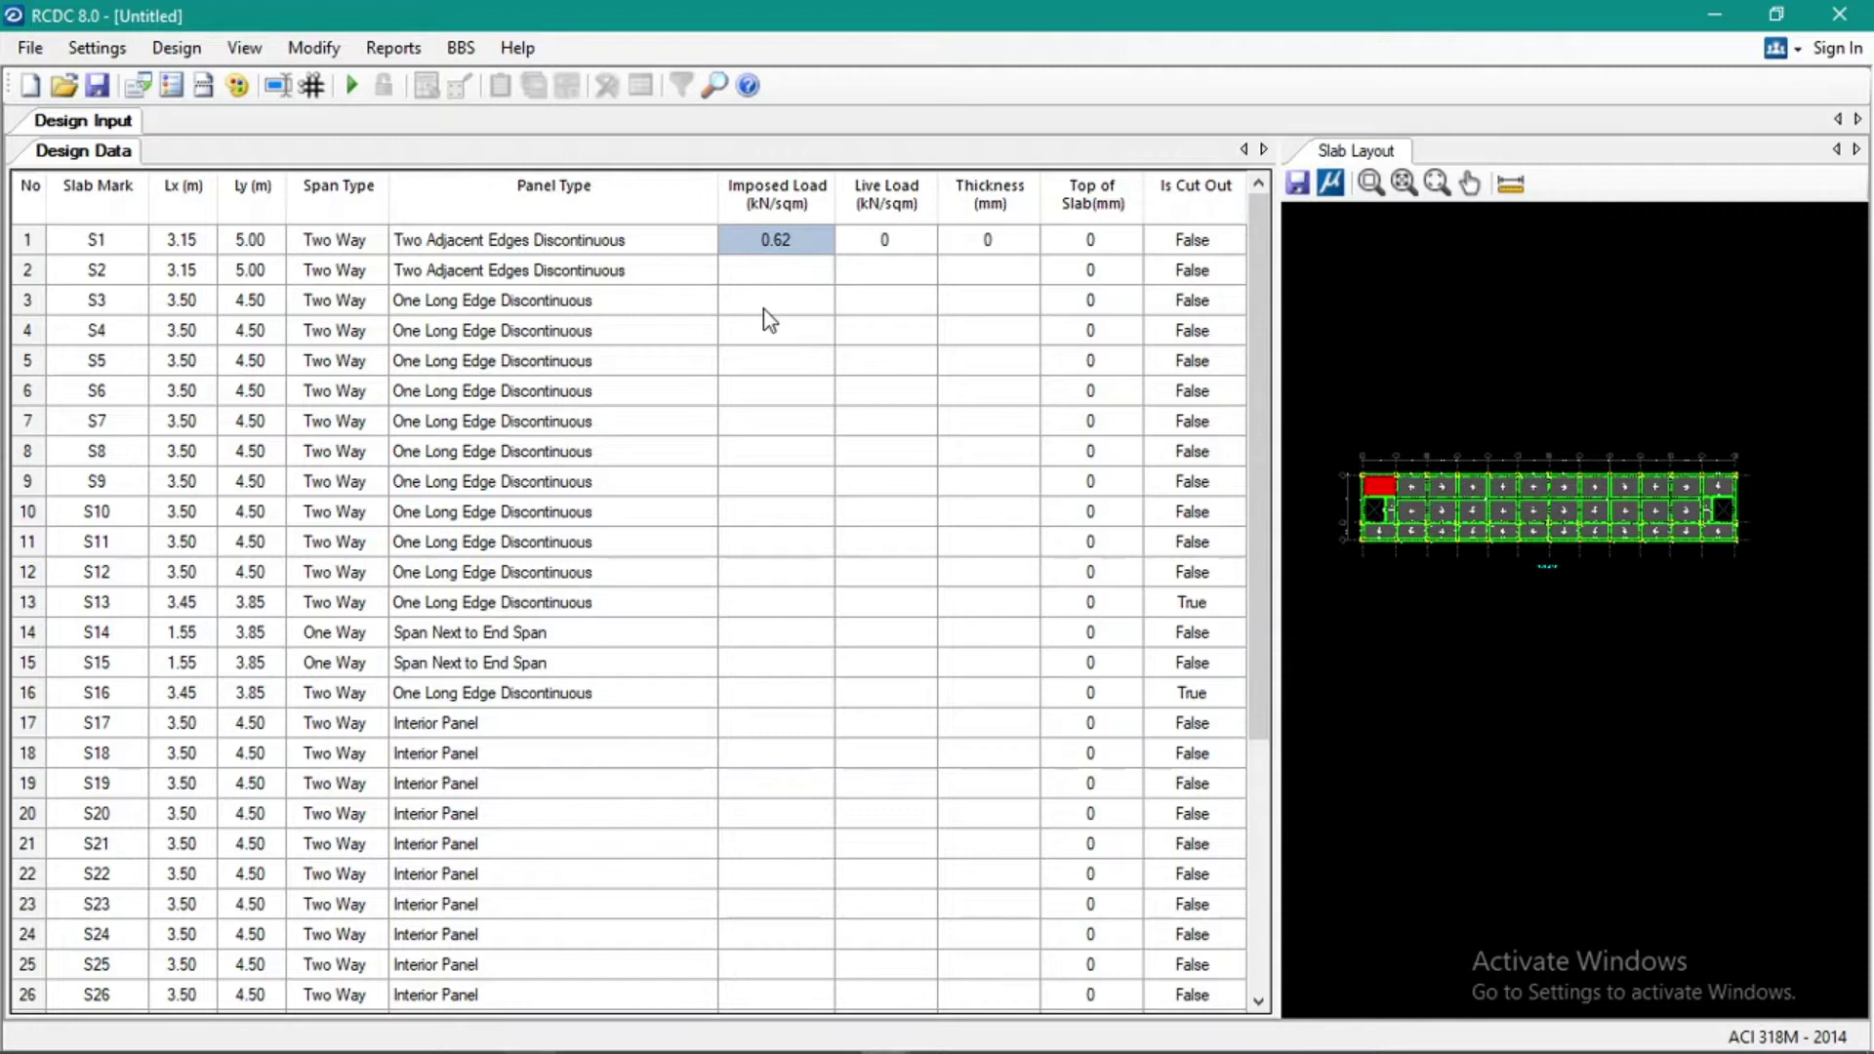
Set the imposed load of slab S1 back to 1 kN/sqm
type("1")
key("Return")
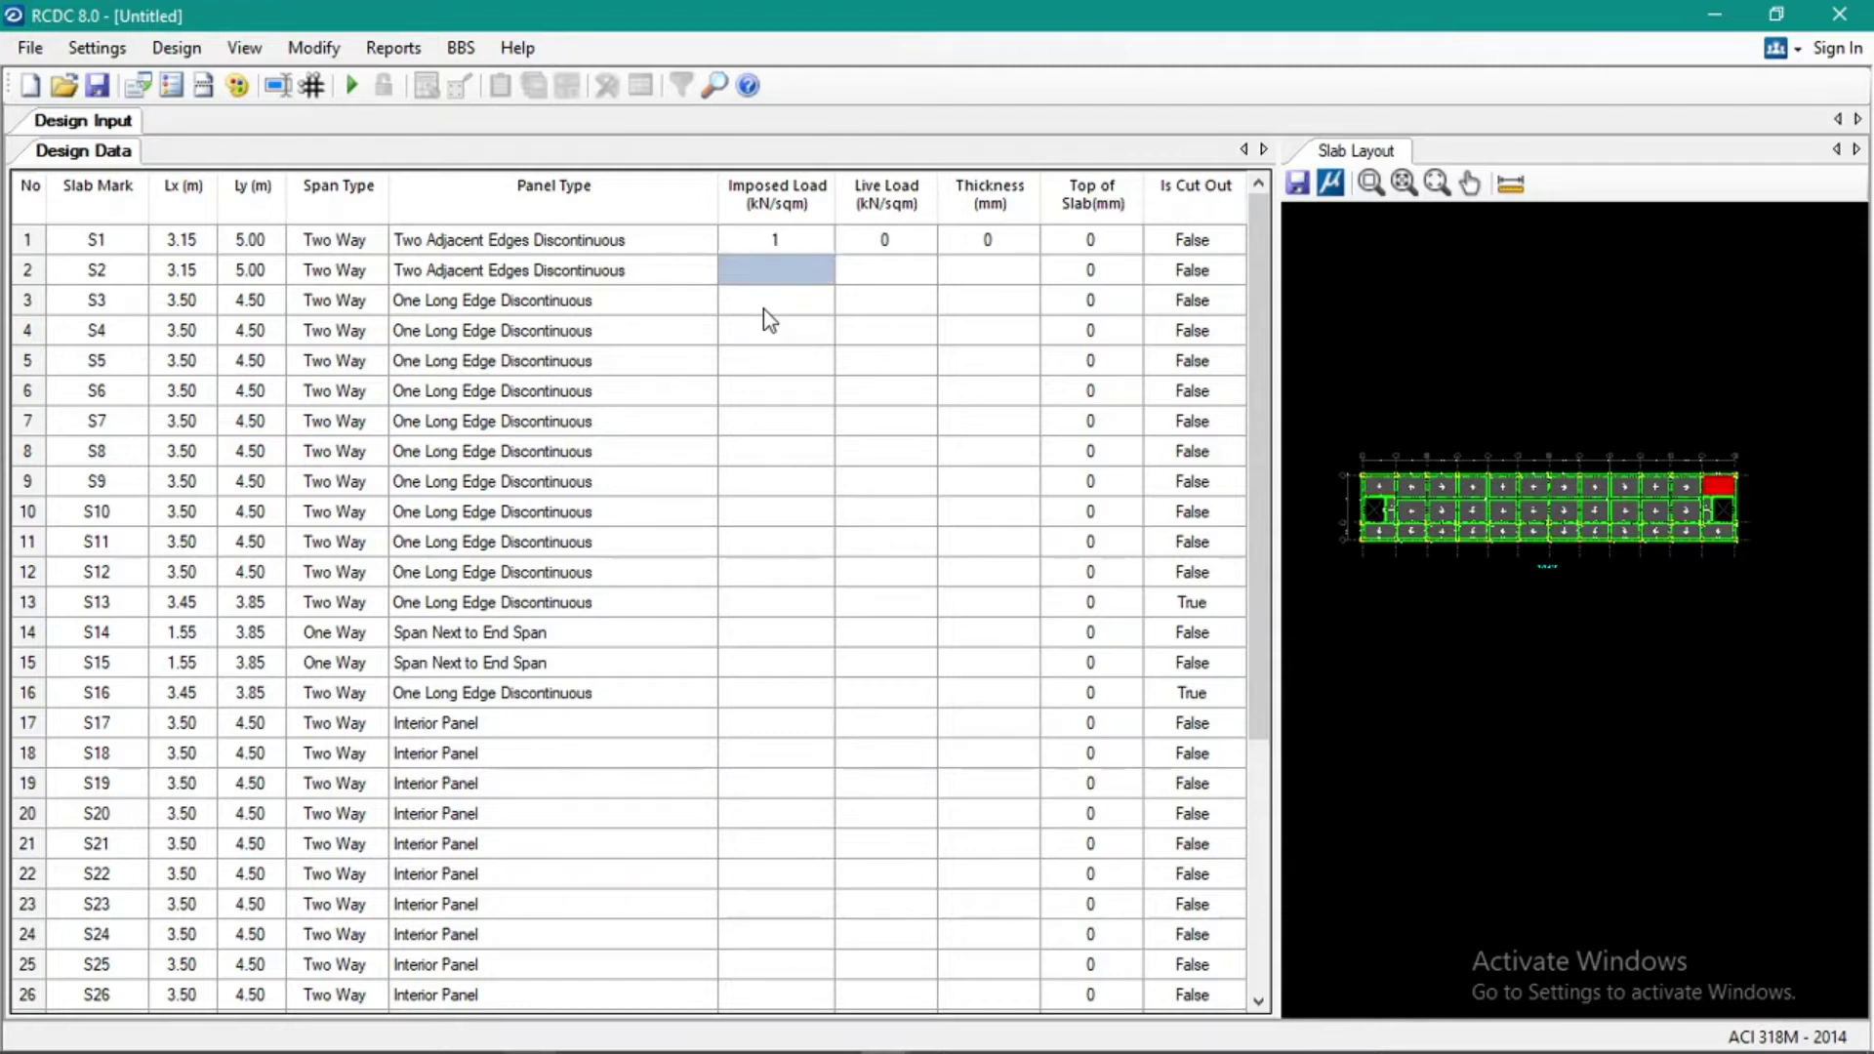
key("Up")
Fill the imposed load of 1 kN/sqm down the table for slabs S2 to S38, leaving cutouts S13 and S16 at 0
key("Down")
key("Down")
key("Down")
key("ctrl+End")
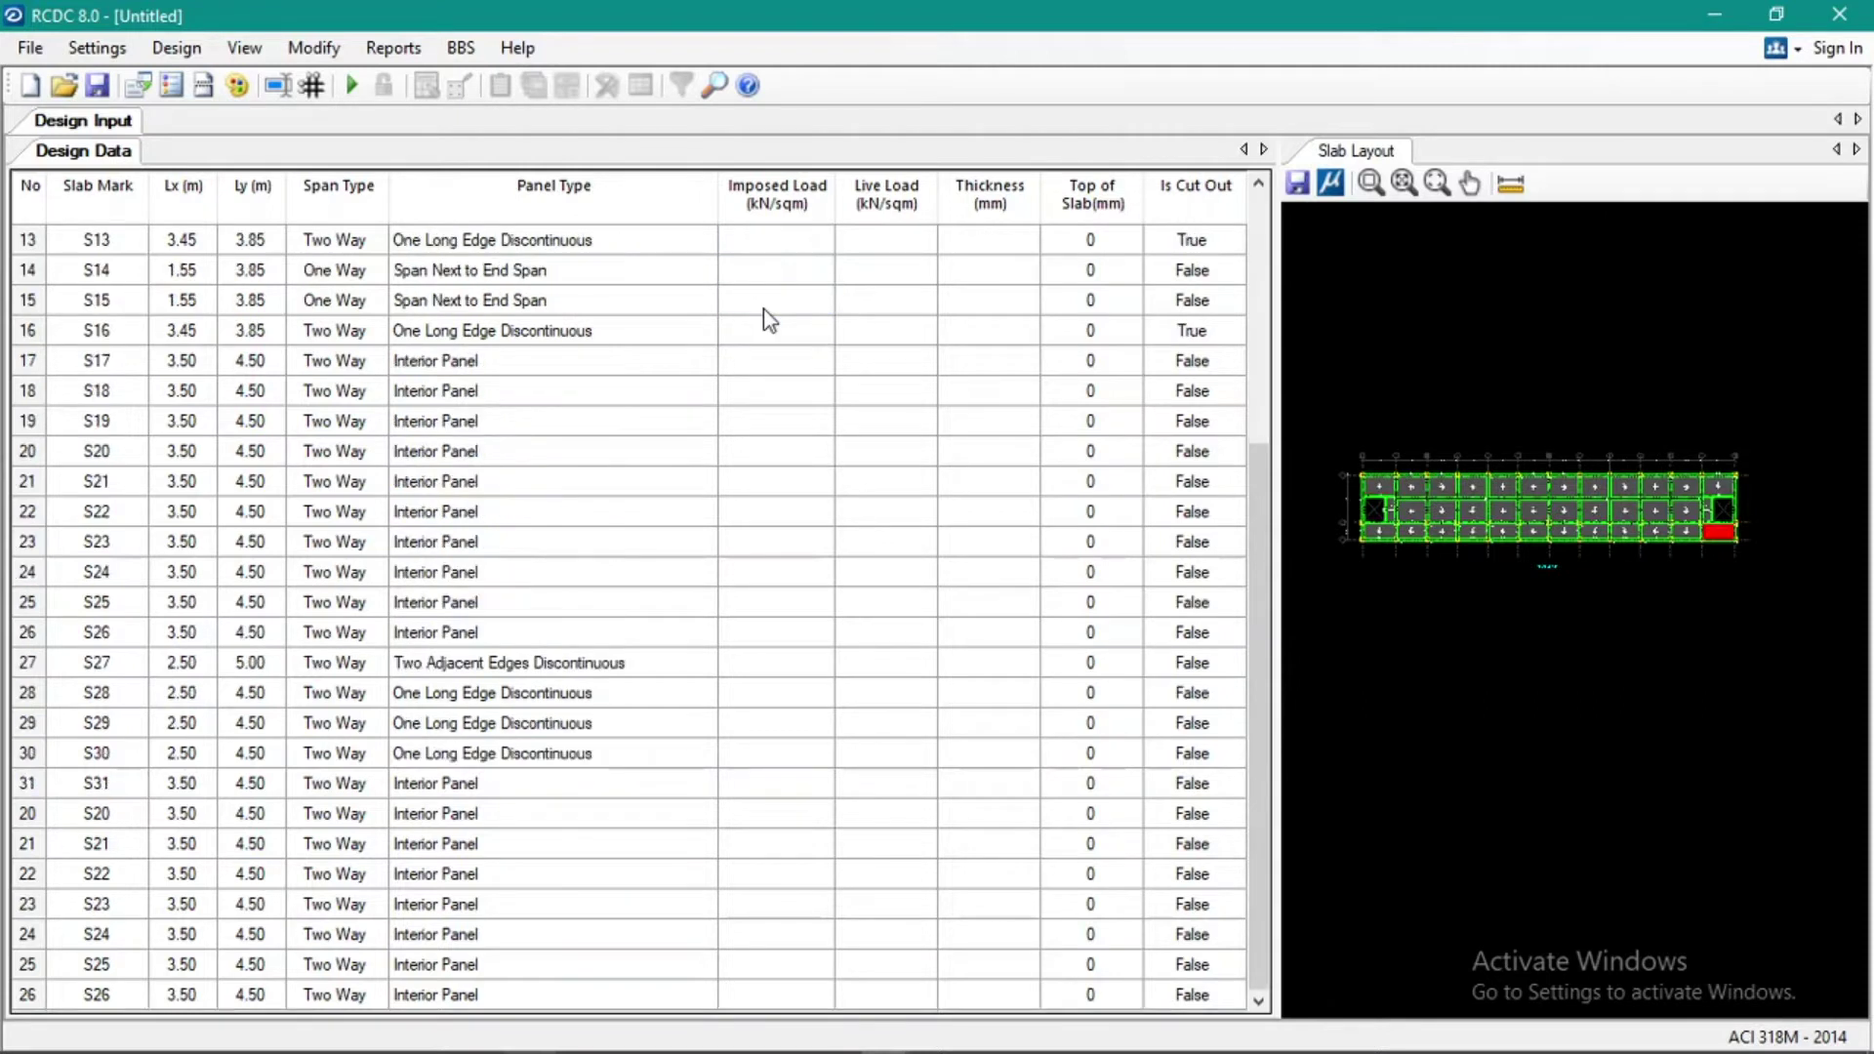
key("Up")
key("Up")
key("Up")
key("Up")
key("Up")
key("Up")
key("Up")
key("Up")
key("Up")
key("Up")
key("Up")
key("Up")
key("Up")
key("Up")
key("Up")
key("Up")
key("Up")
key("Up")
key("Up")
key("Up")
key("Up")
key("Up")
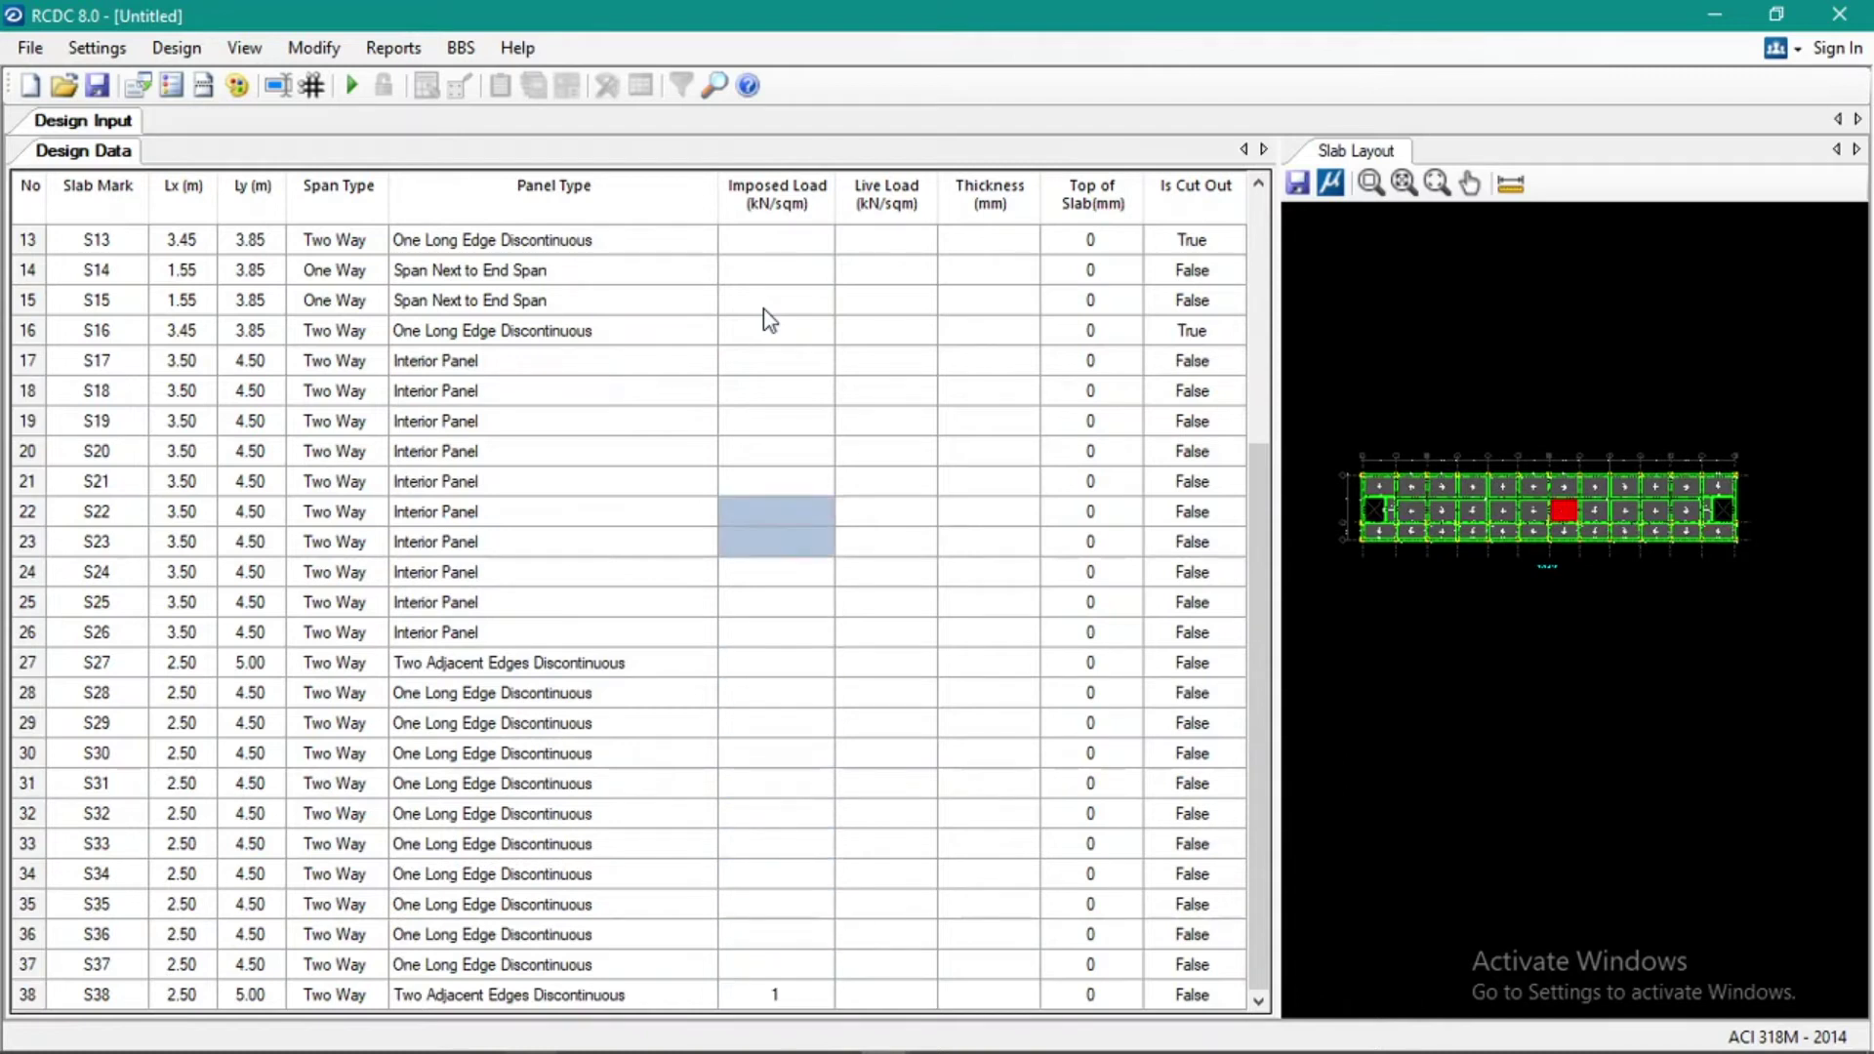
key("Up")
key("Up")
key("Up")
key("Down")
key("Down")
key("Down")
key("Down")
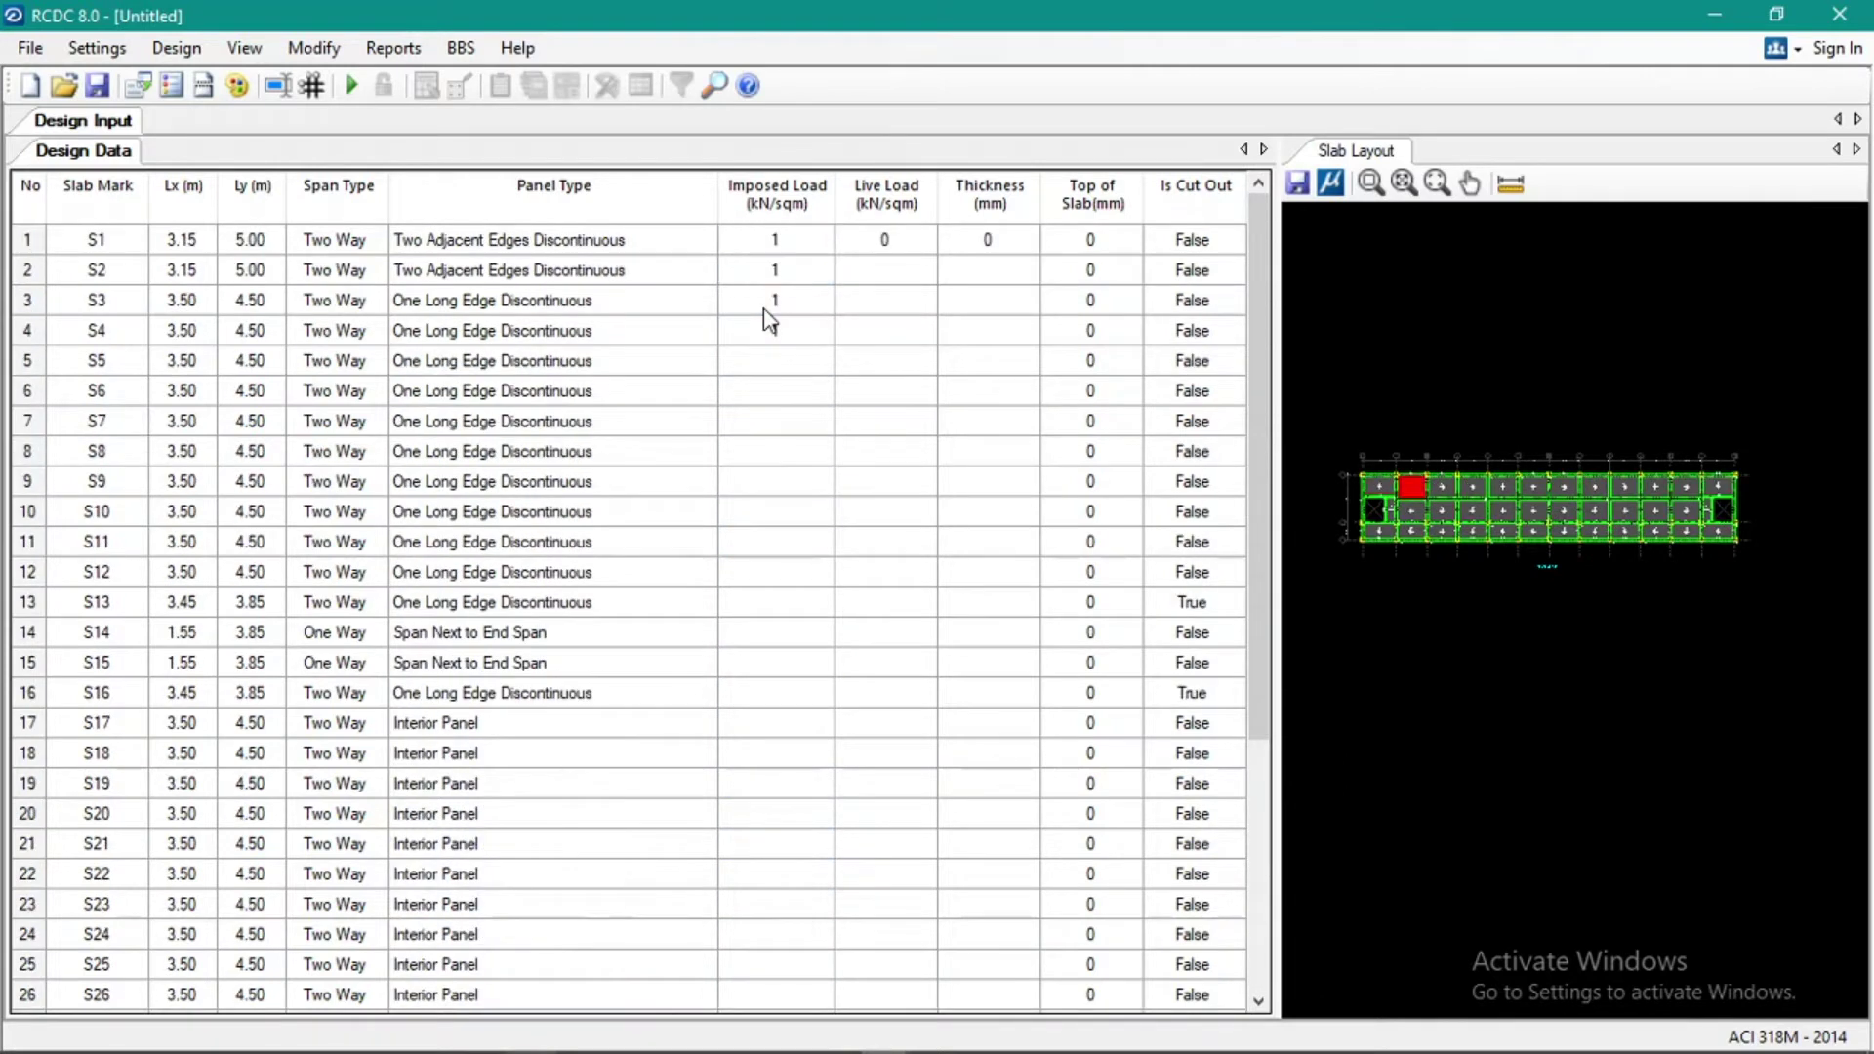
key("Down")
key("Up")
key("Up")
key("Down")
key("Down")
key("Down")
key("Up")
key("Up")
key("Up")
key("Down")
type("1")
key("Down")
type("11")
key("Down")
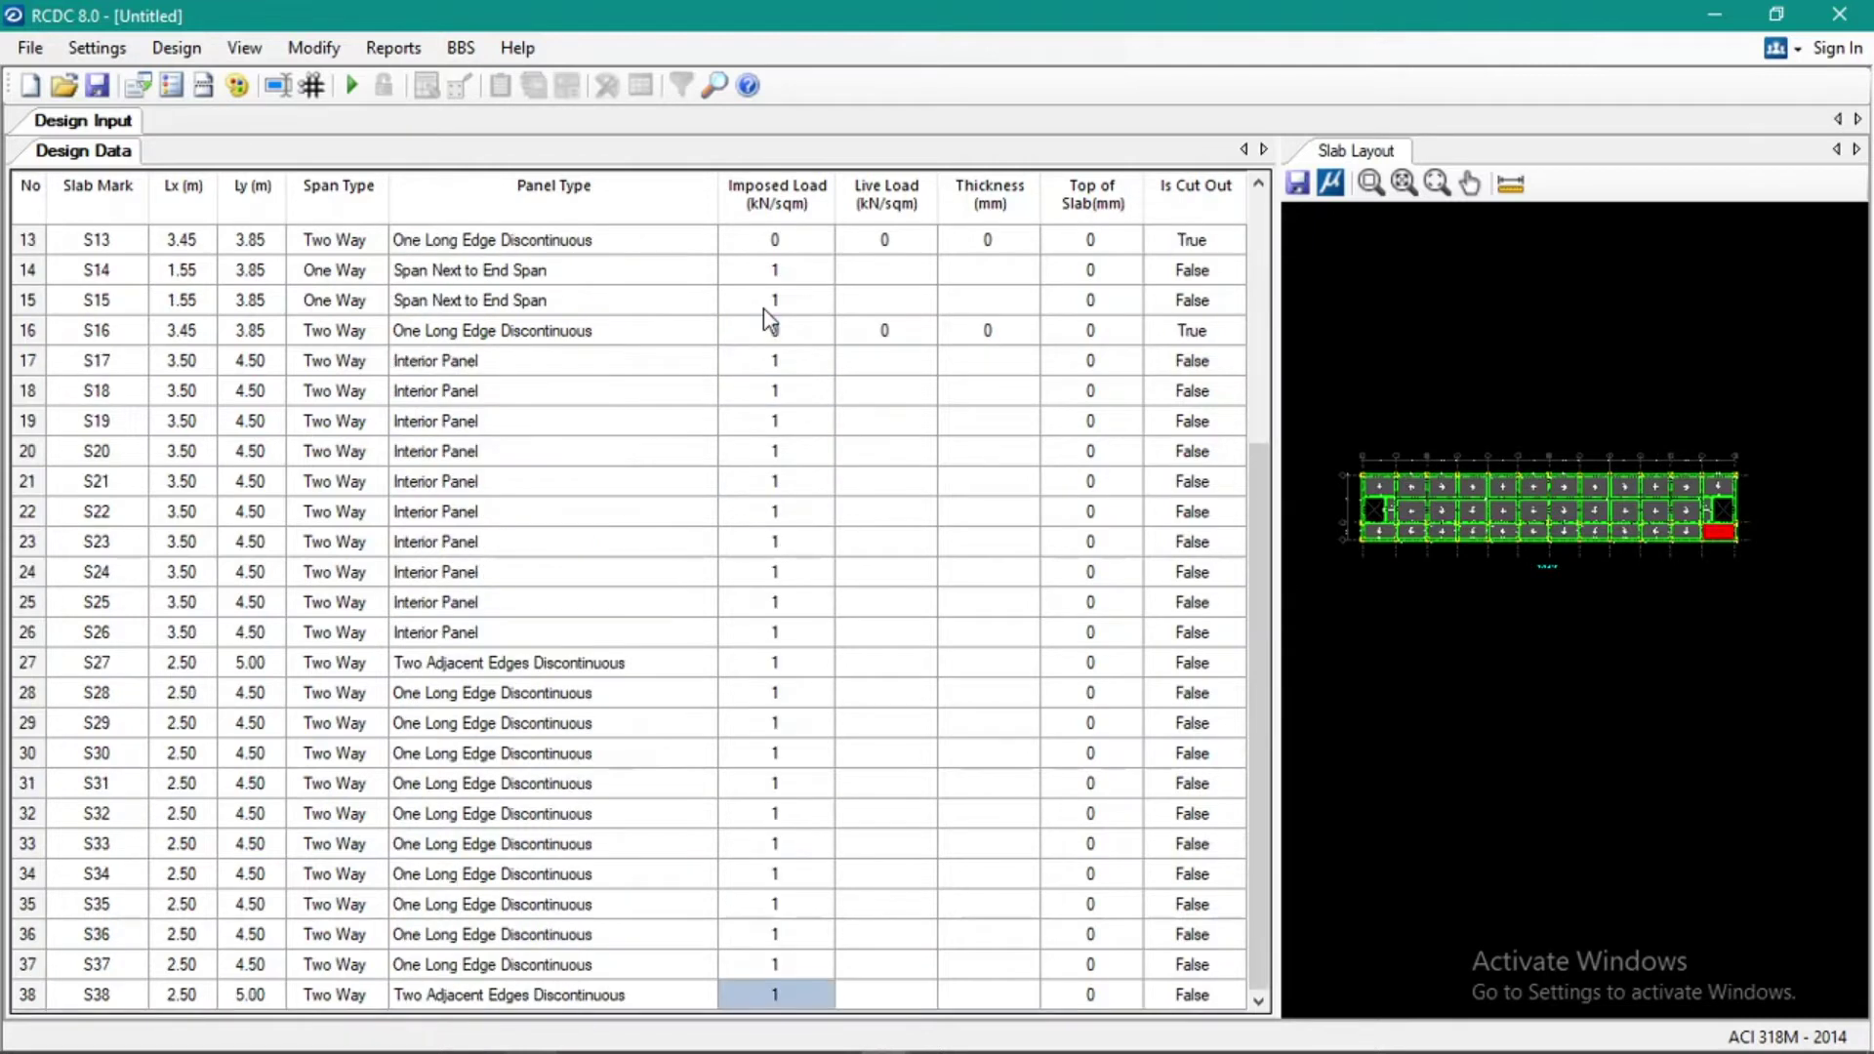
Widen the slab layout view slightly and set the live load of slab S2 to 1.9 kN/sqm
left_click(763, 307)
scroll(763, 307, "up", 4)
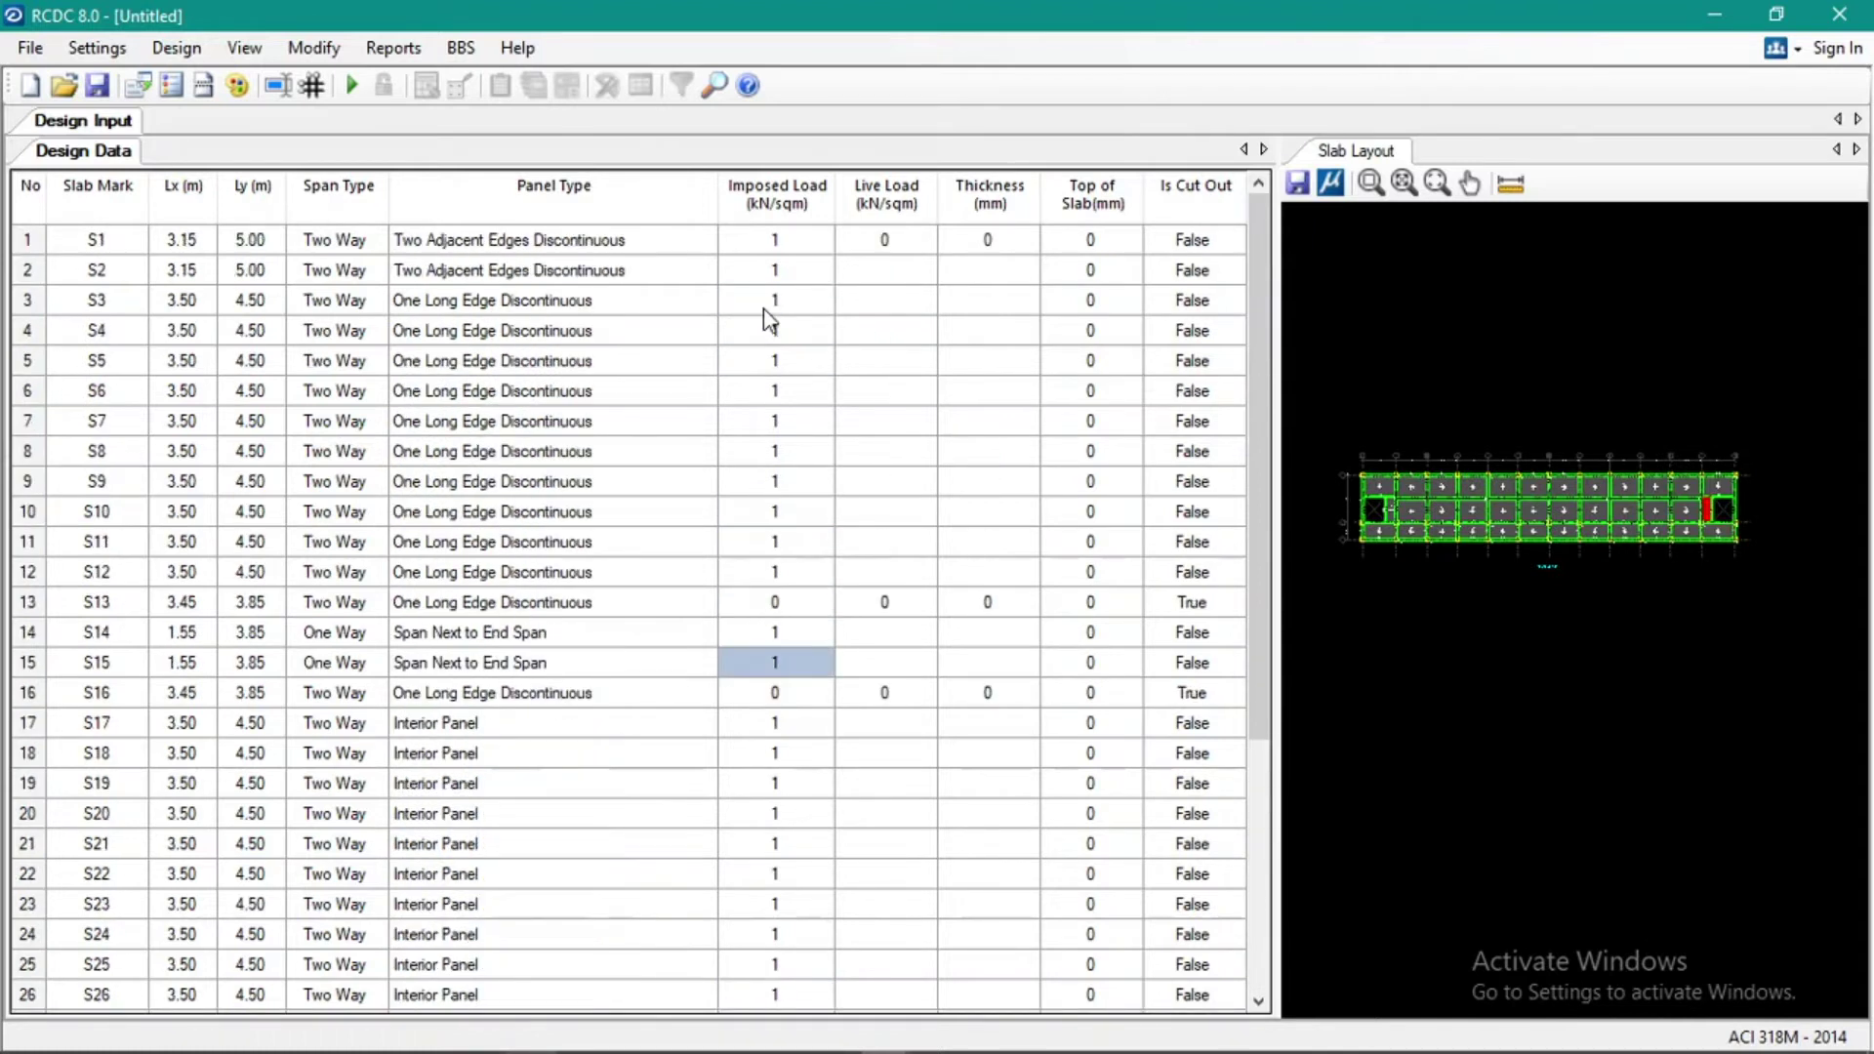
left_click(879, 270)
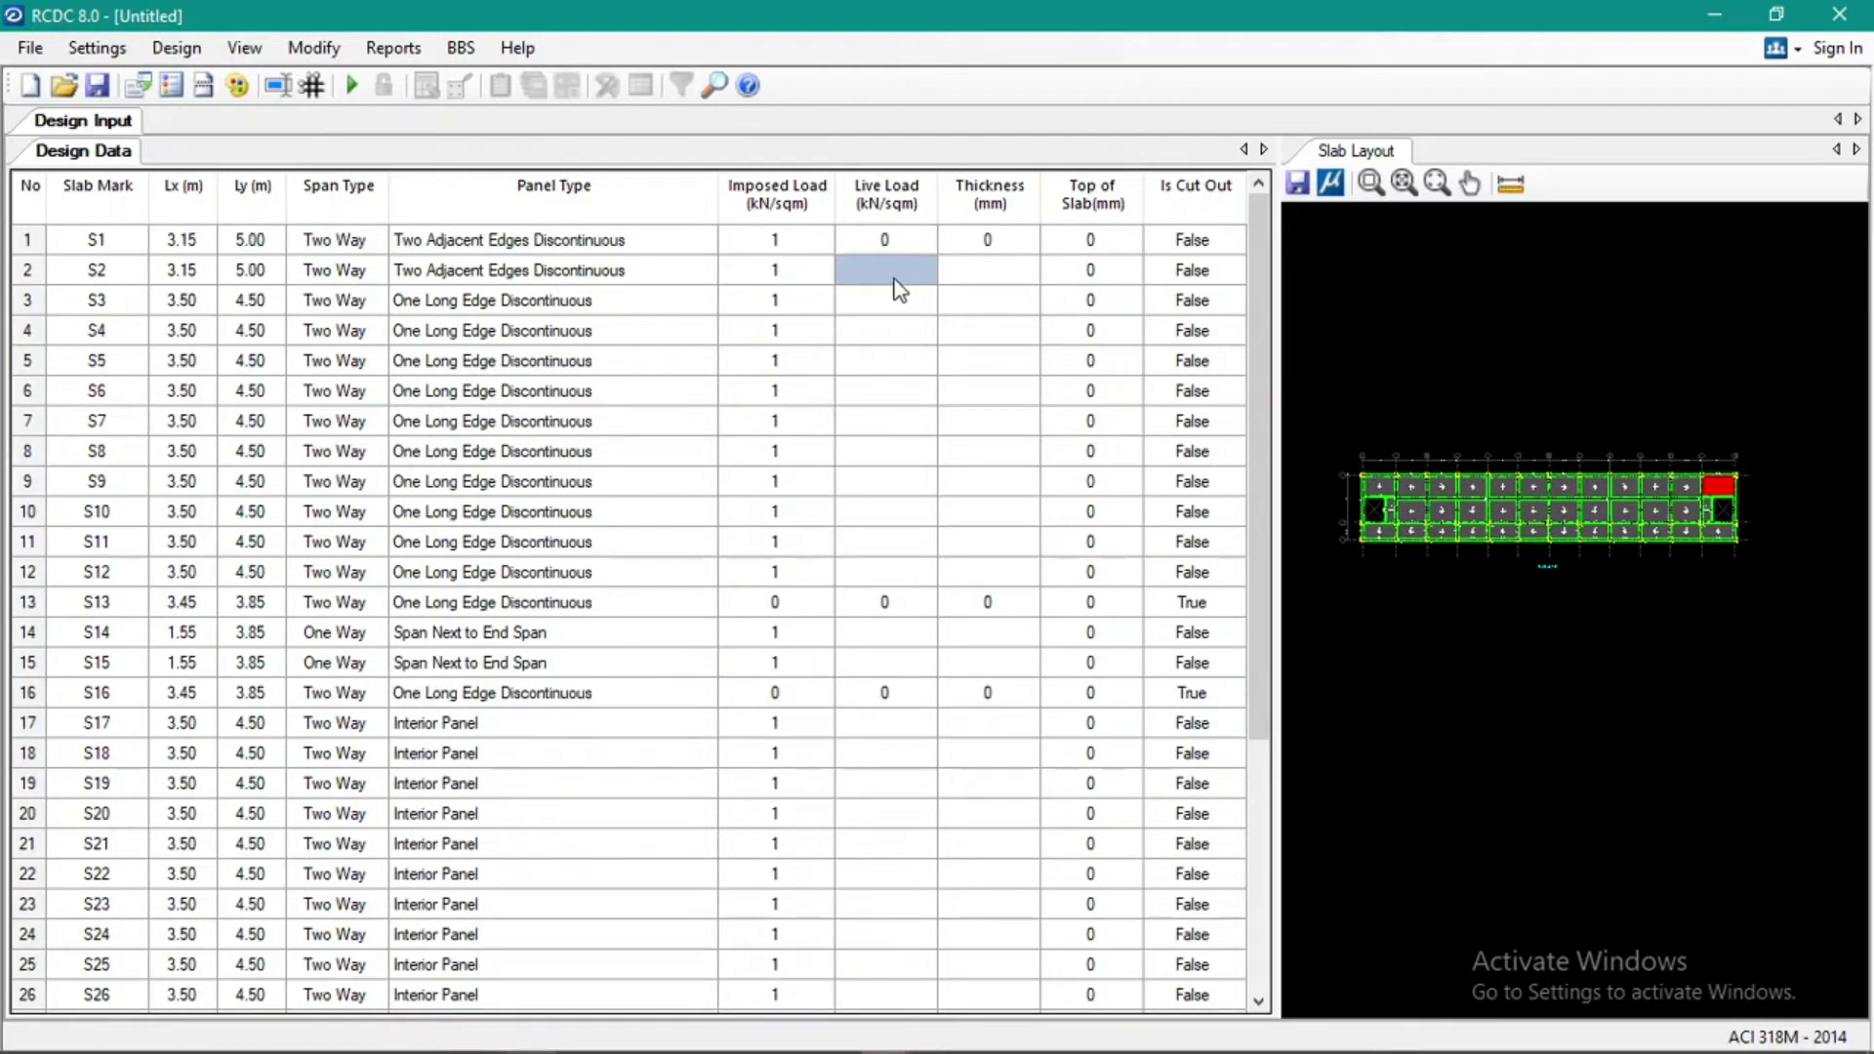
left_click(891, 311)
left_click(889, 277)
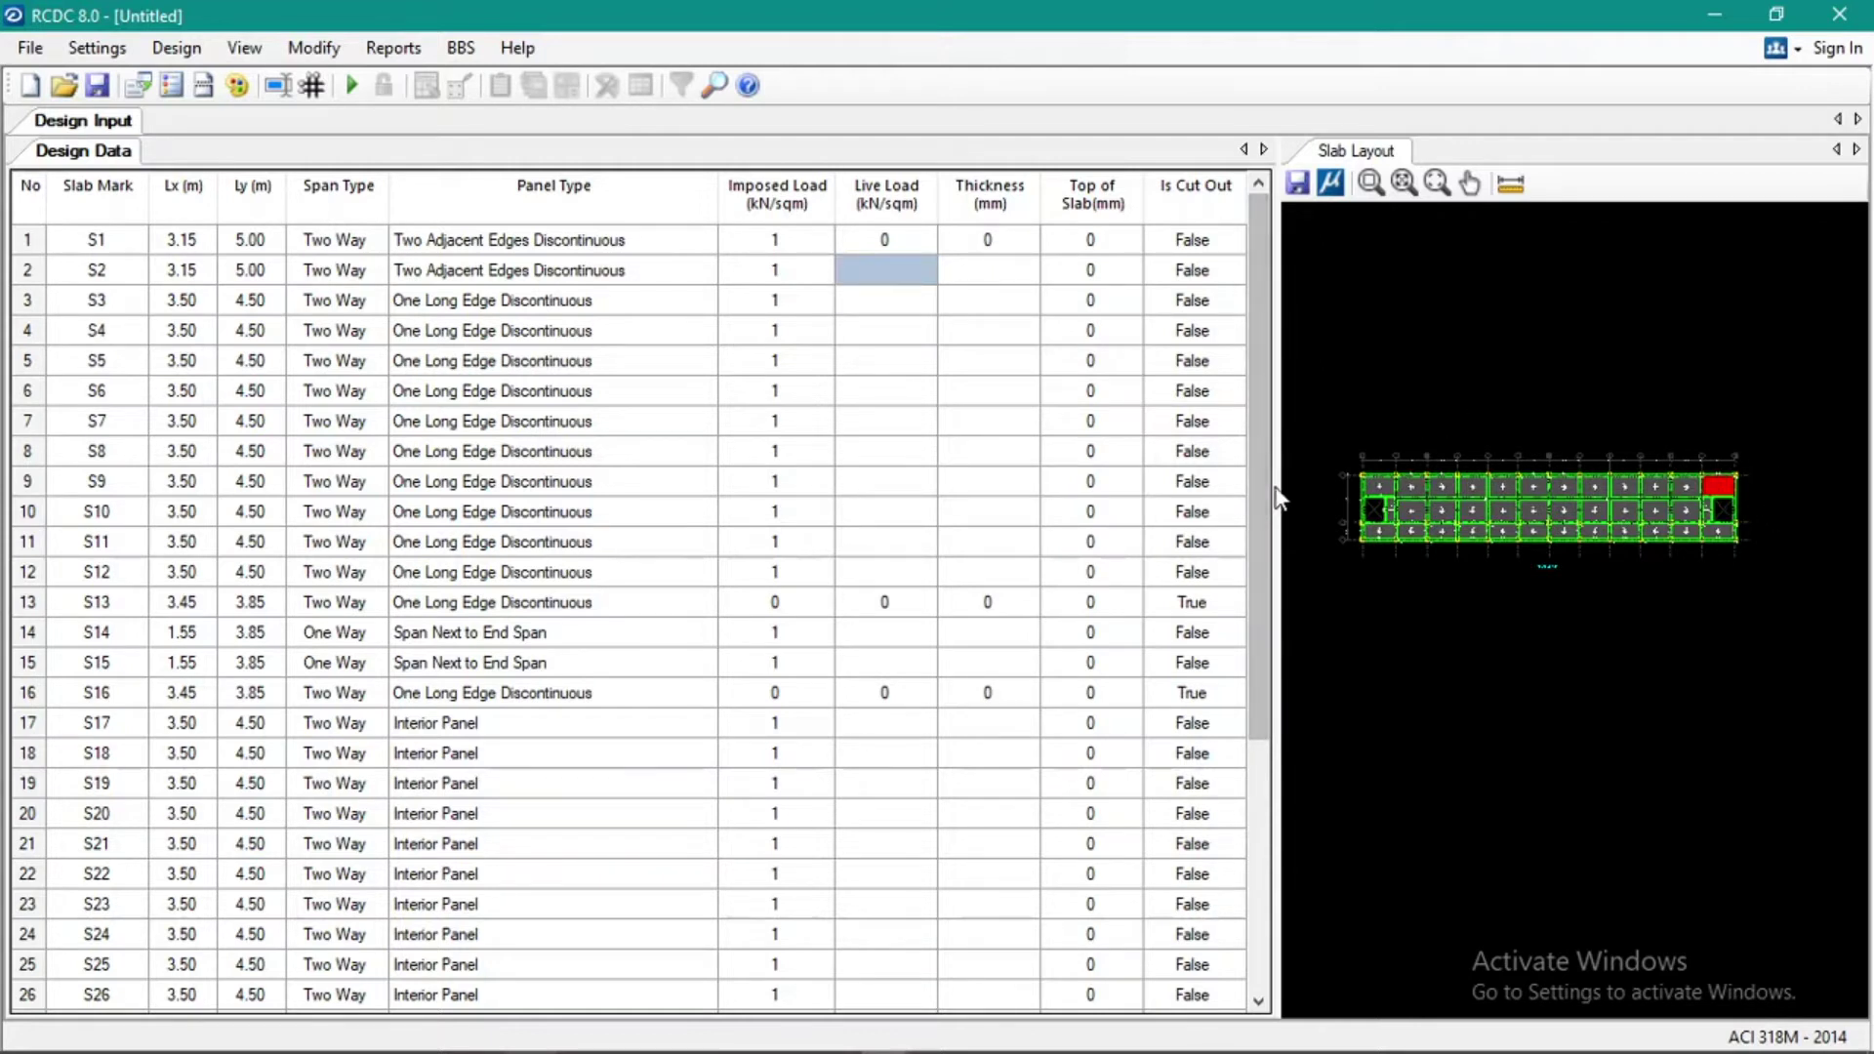
left_click_drag(1234, 491, 1034, 417)
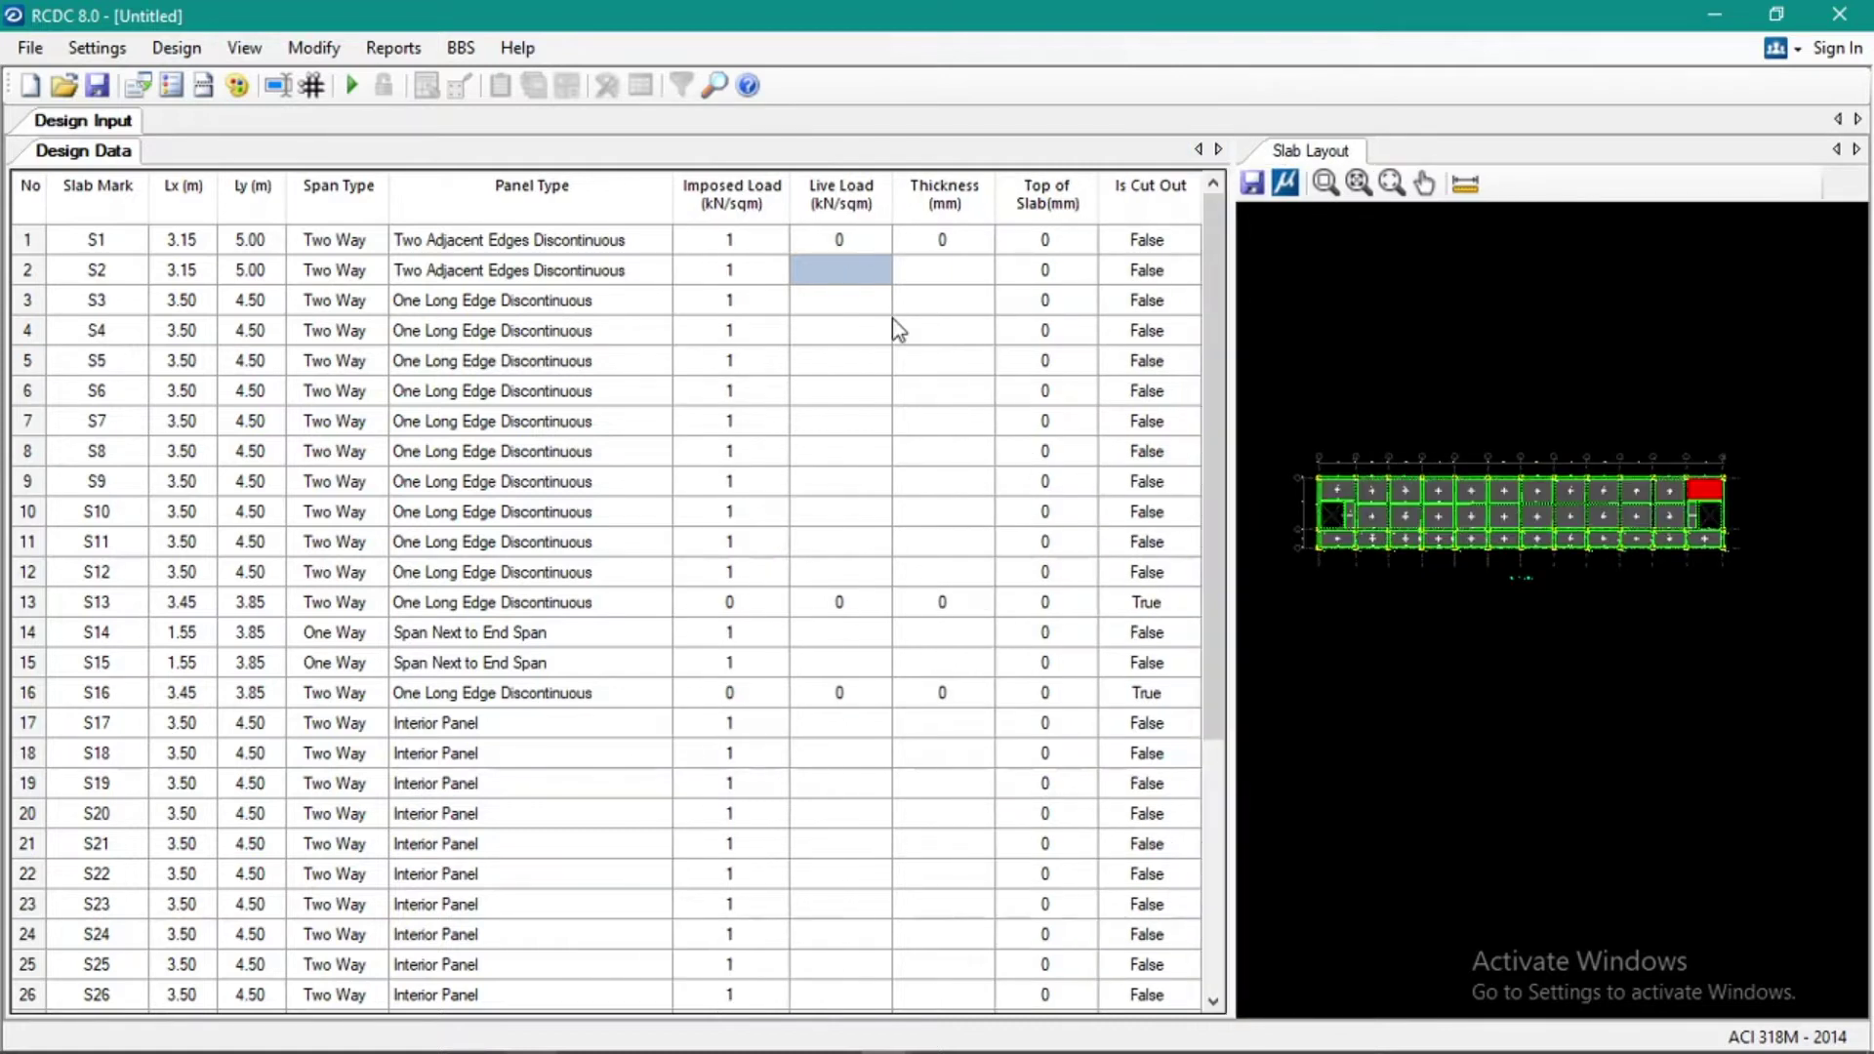
type("1.9")
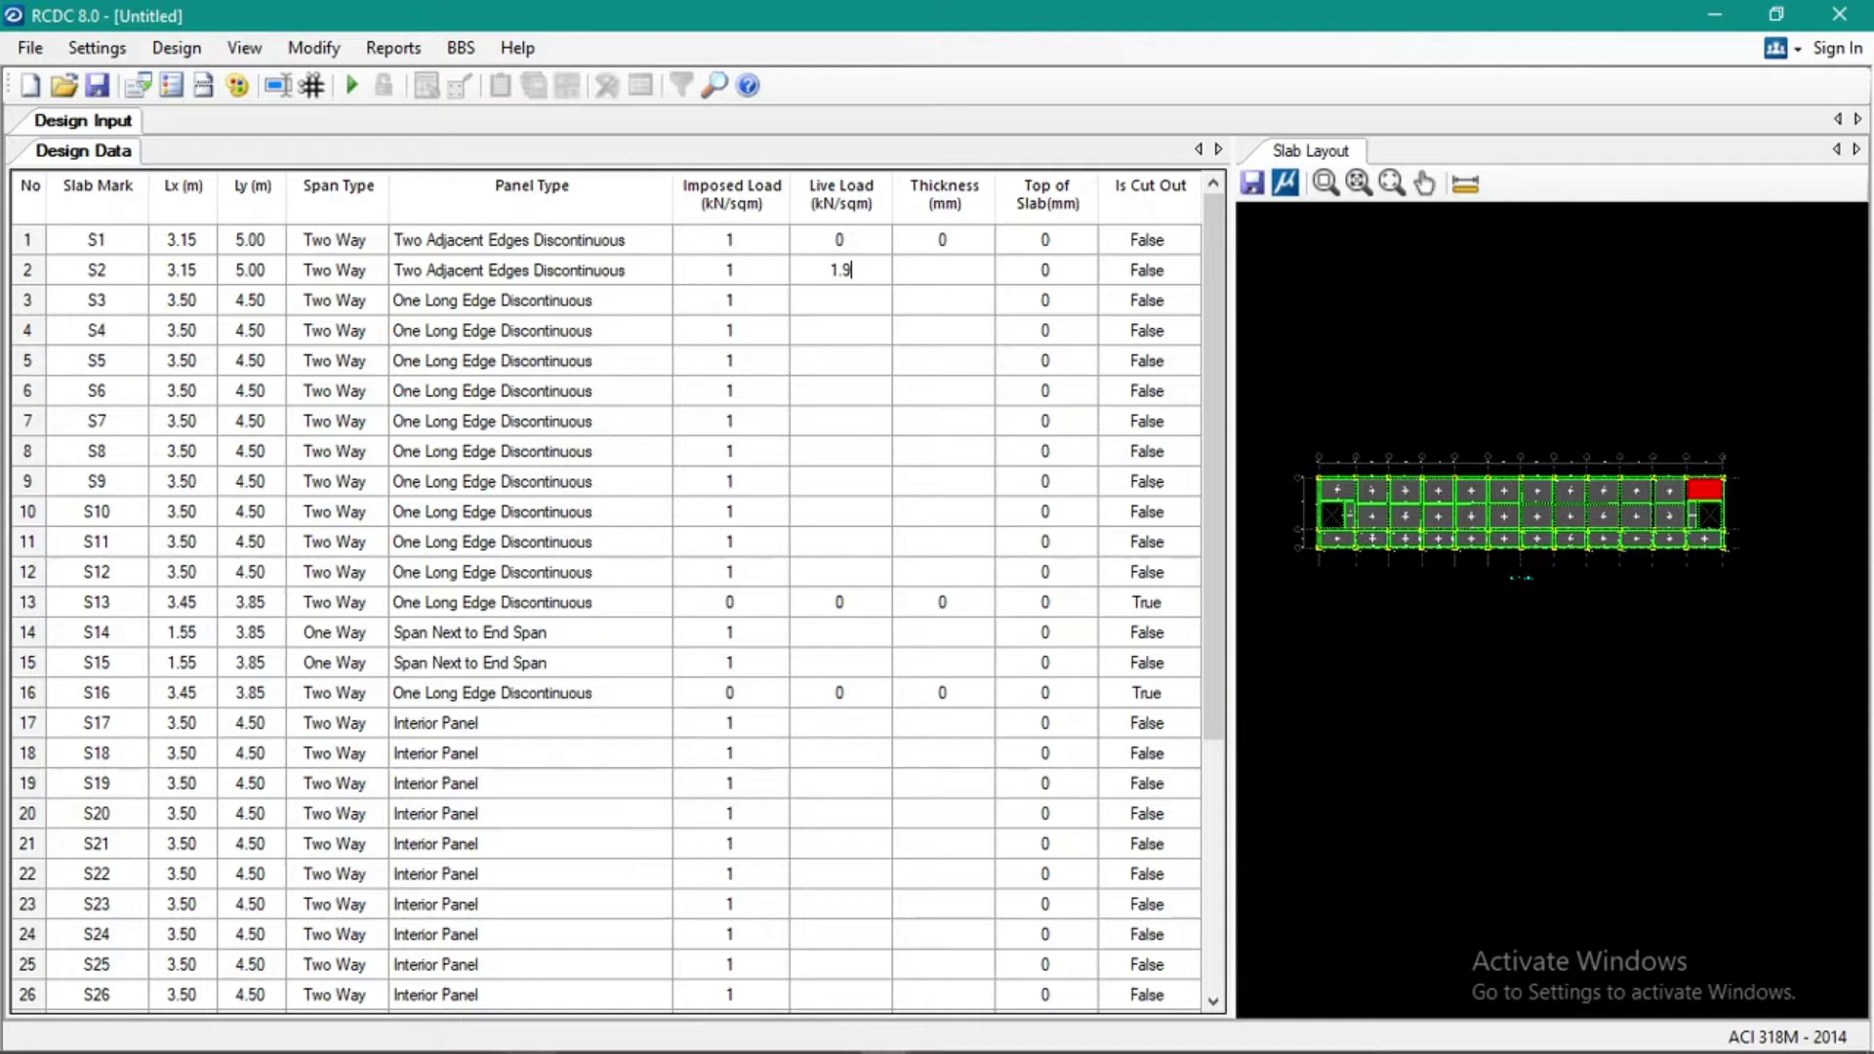
key("Return")
key("Up")
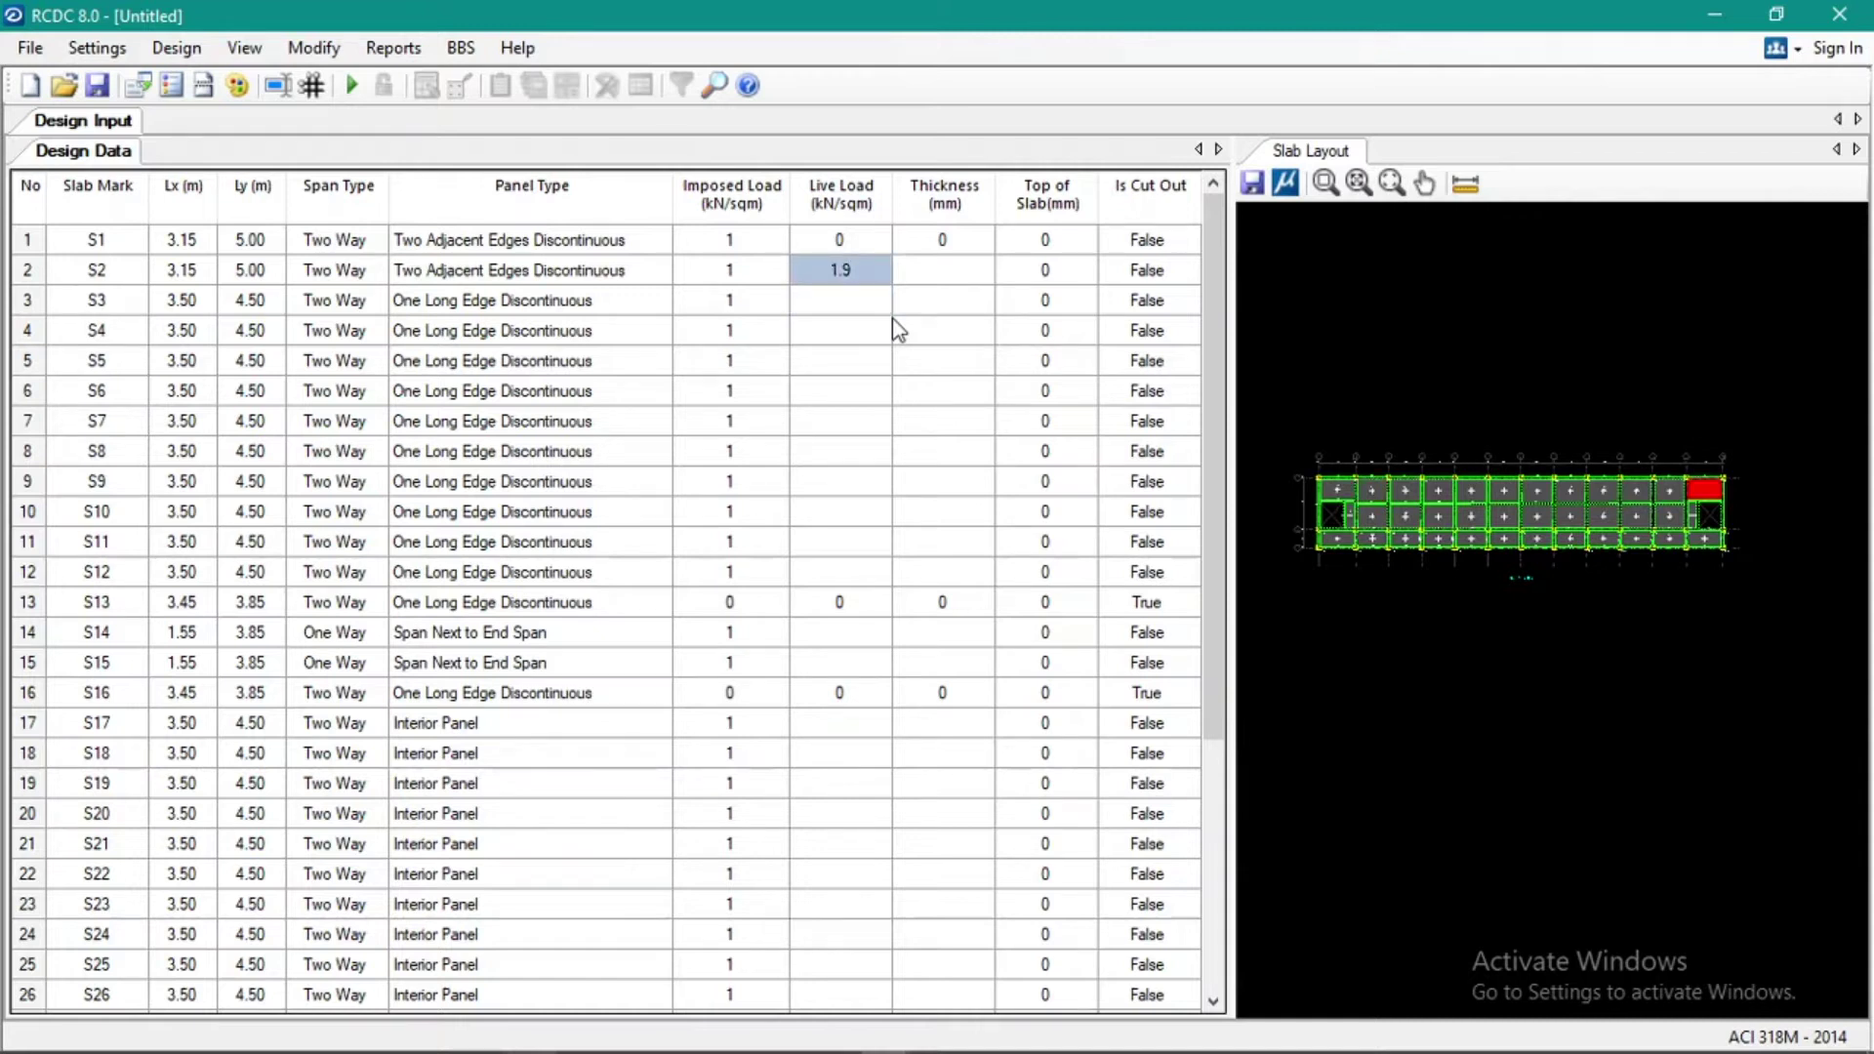
Copy the 1.9 kN/sqm live load of slab S2 down the table to slabs S3 to S12
key("ctrl+c")
key("Down")
key("ctrl+v")
key("Down")
key("ctrl+v")
key("Down")
key("ctrl+v")
key("Down")
key("ctrl+v")
key("Down")
key("ctrl+v")
key("Down")
key("ctrl+v")
key("Down")
key("ctrl+v")
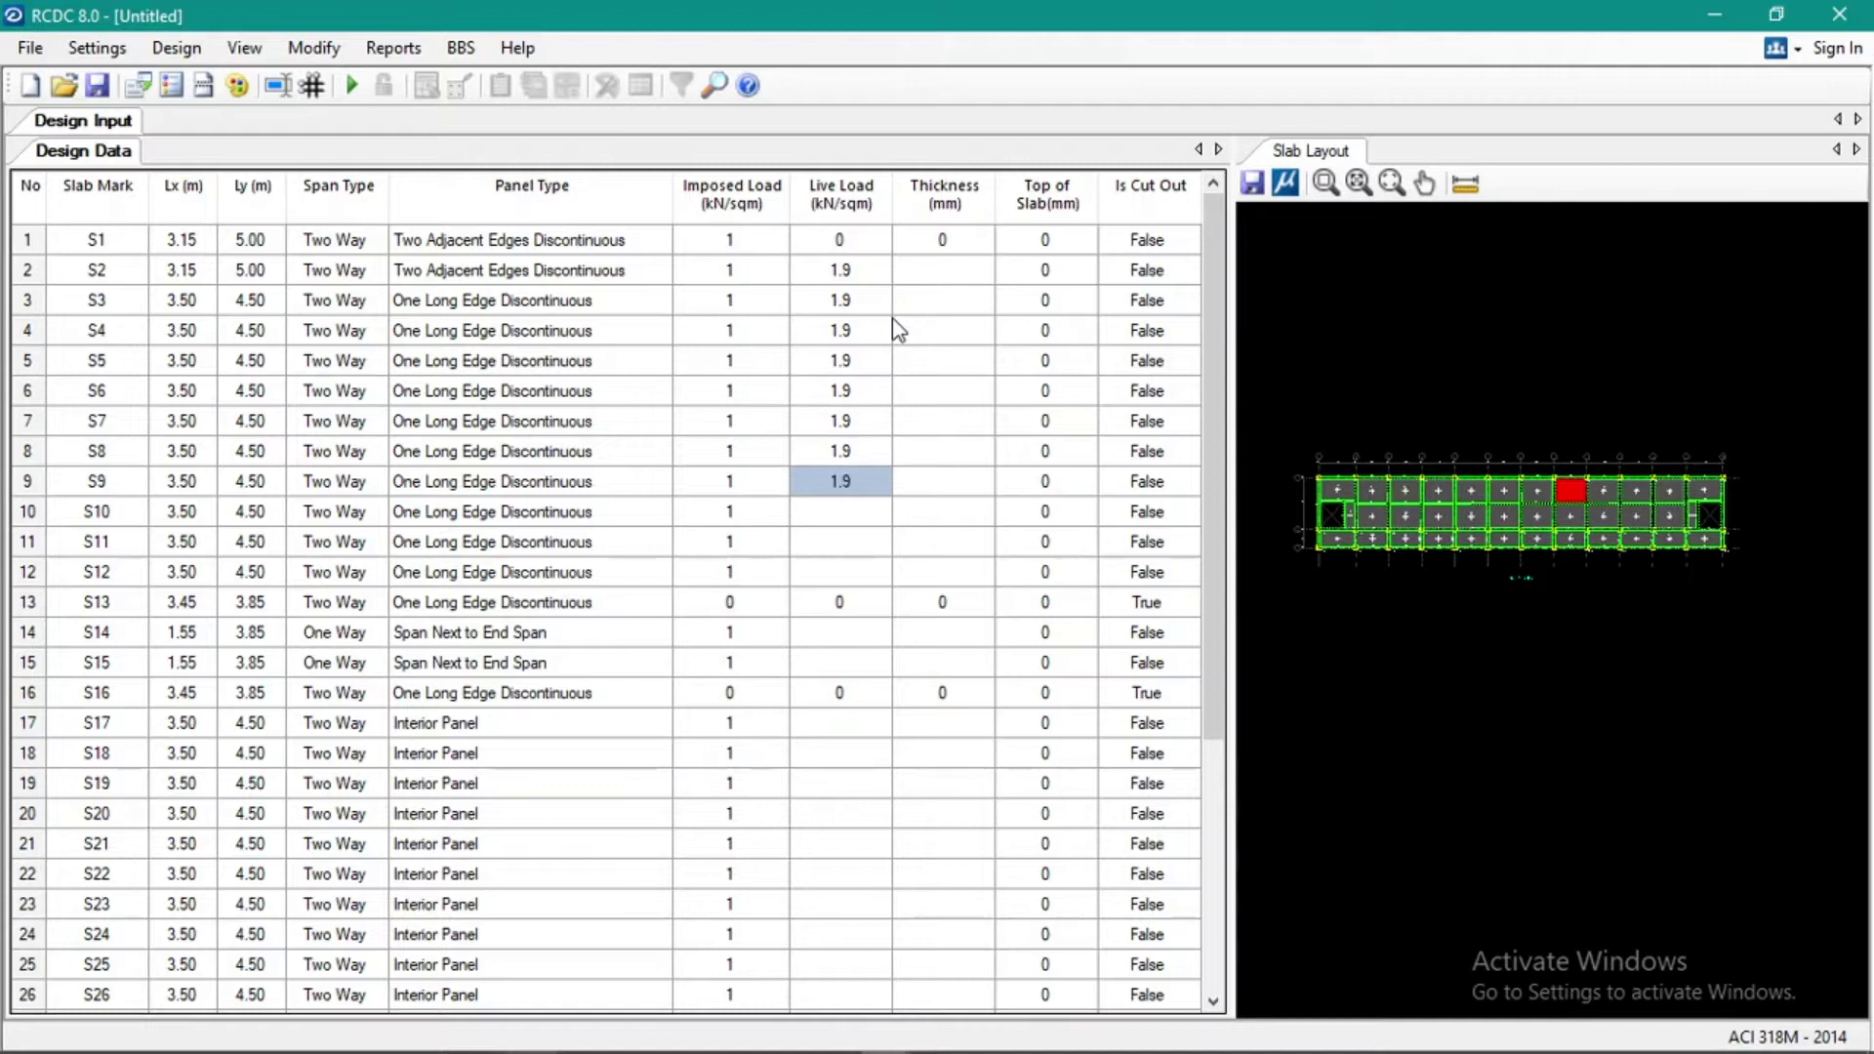
key("Down")
key("ctrl+v")
key("Down")
key("Down")
key("ctrl+v")
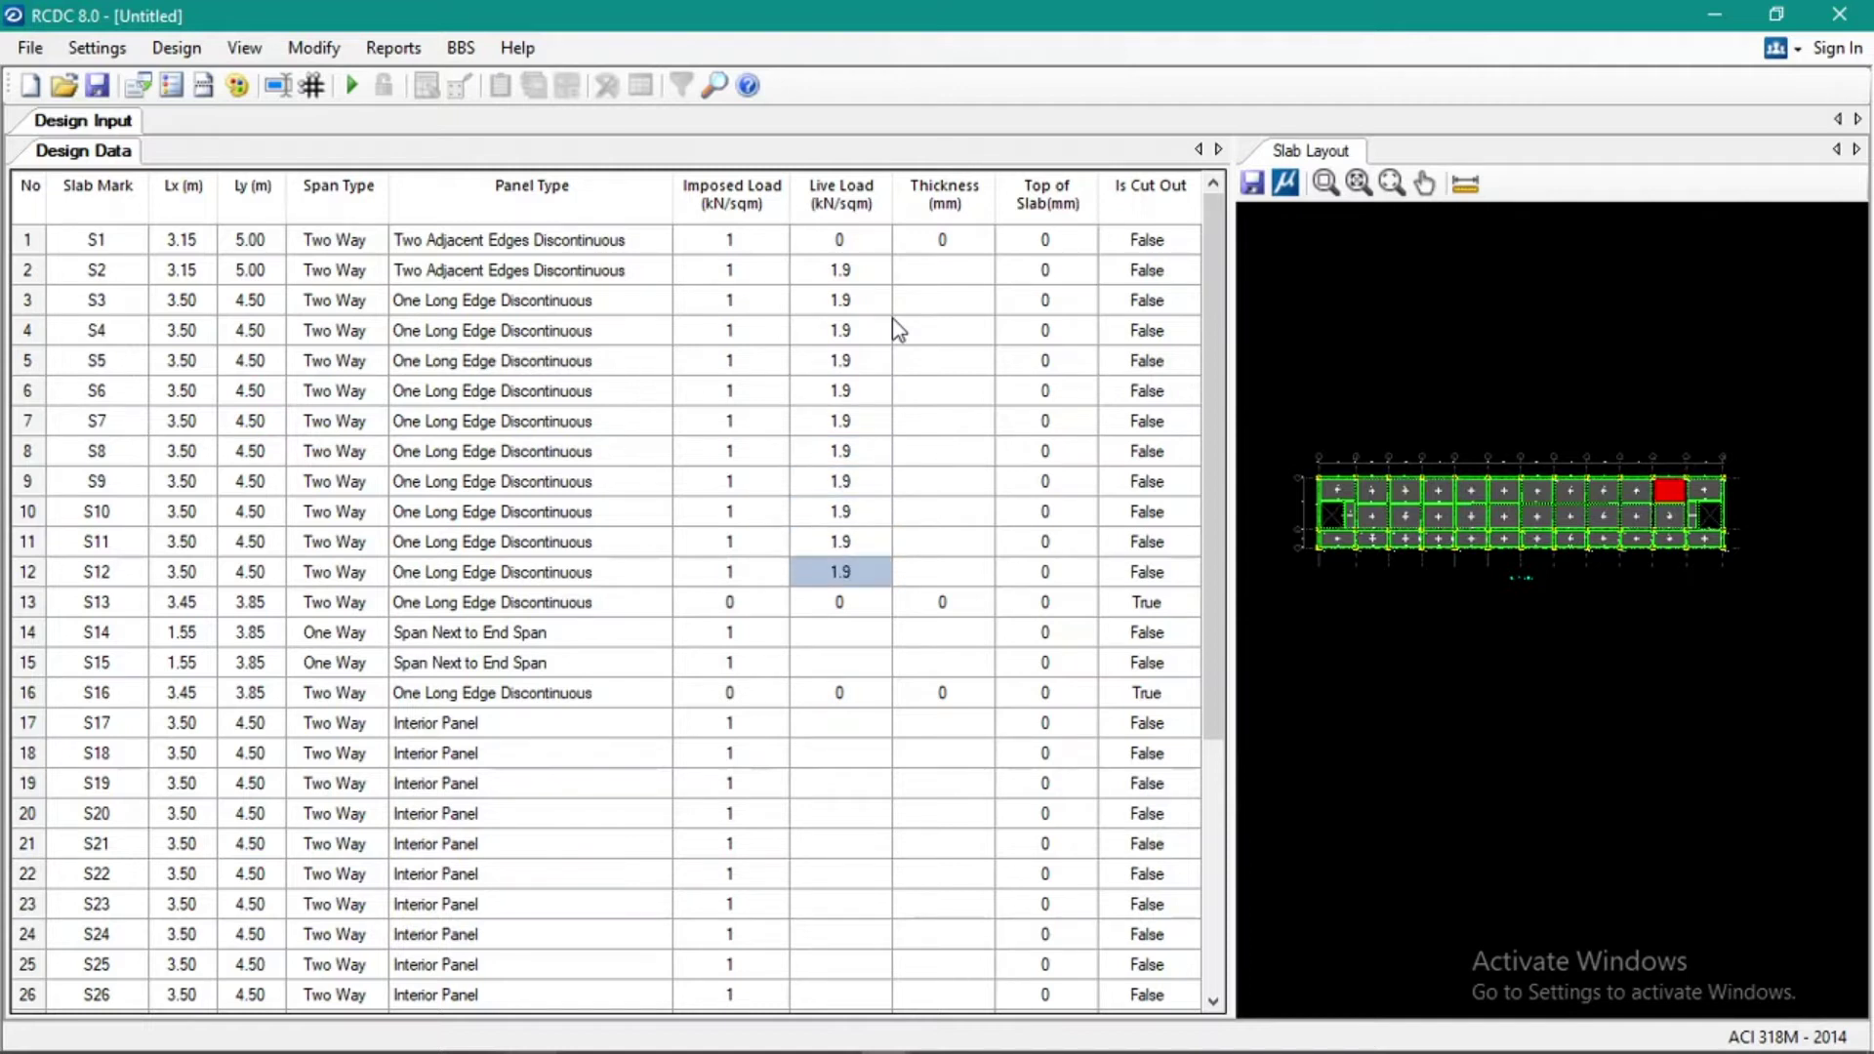
Set the live load of the one-way slabs S14 and S15 to 3.8 kN/sqm, skipping cutout S13
key("Down")
key("Down")
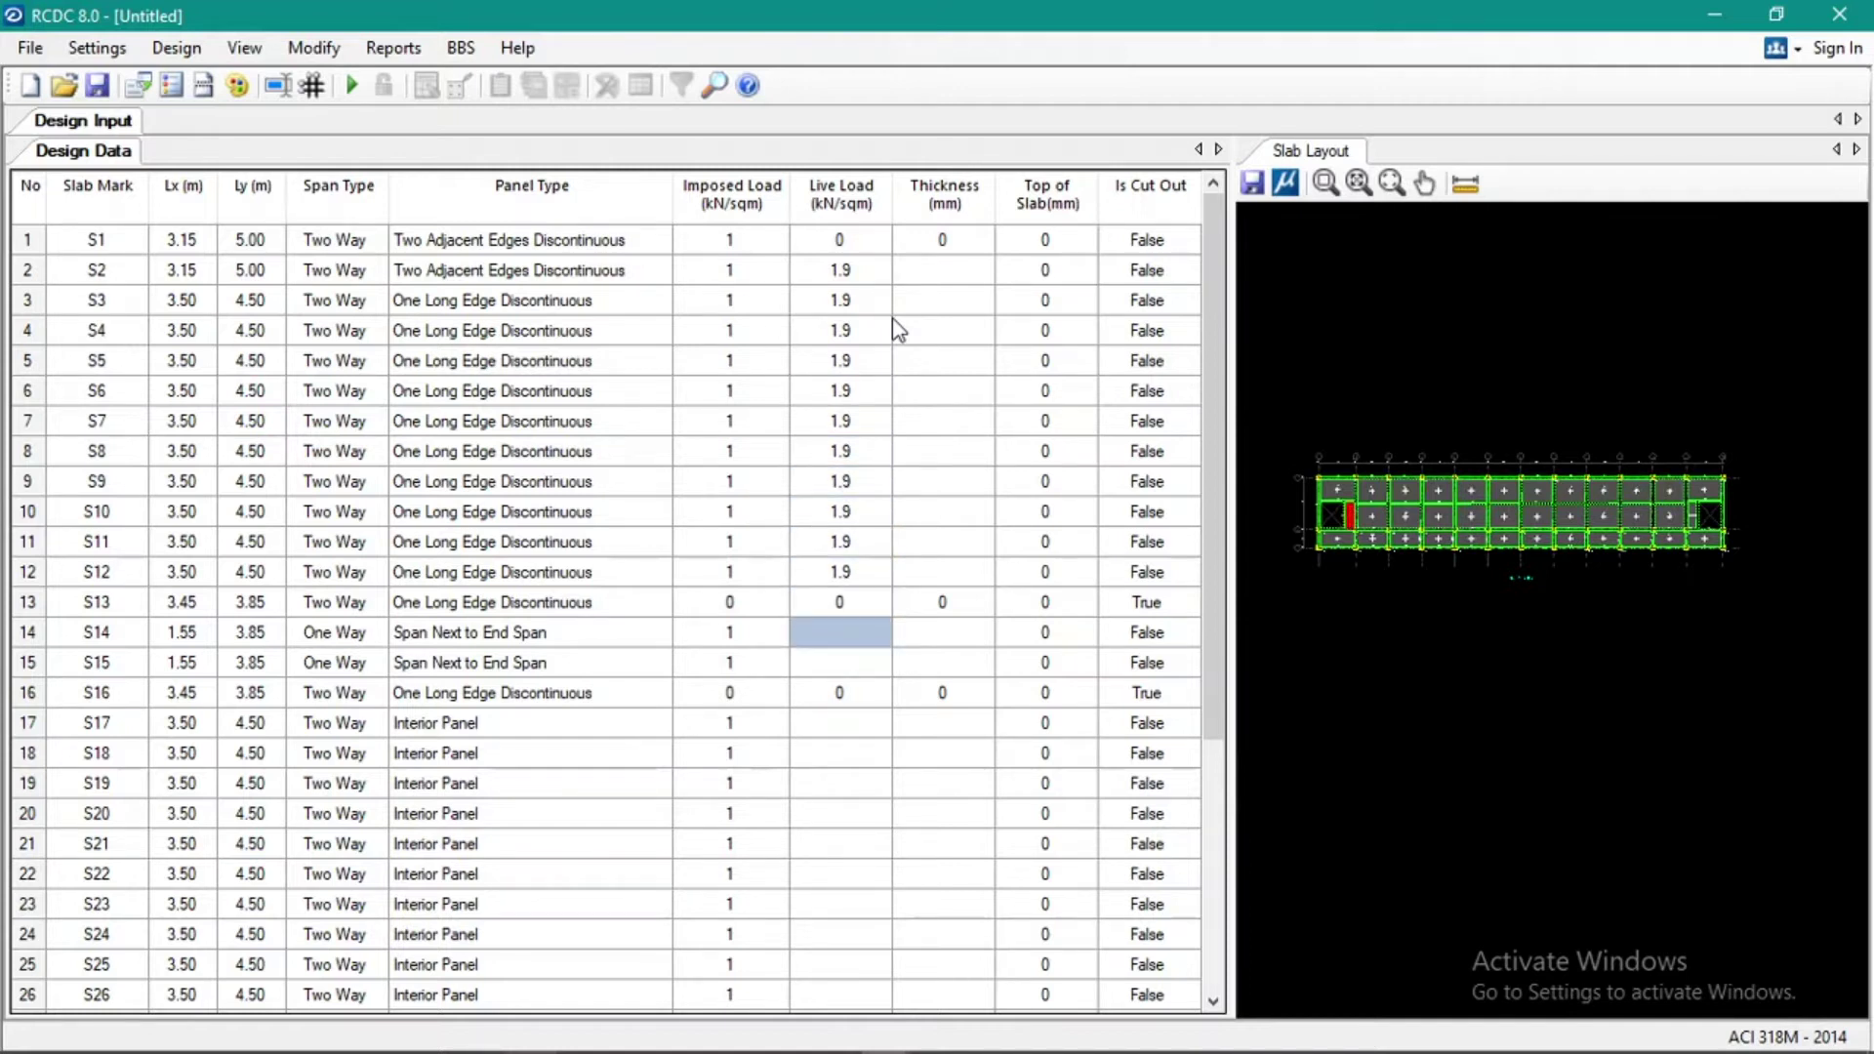
type("3.")
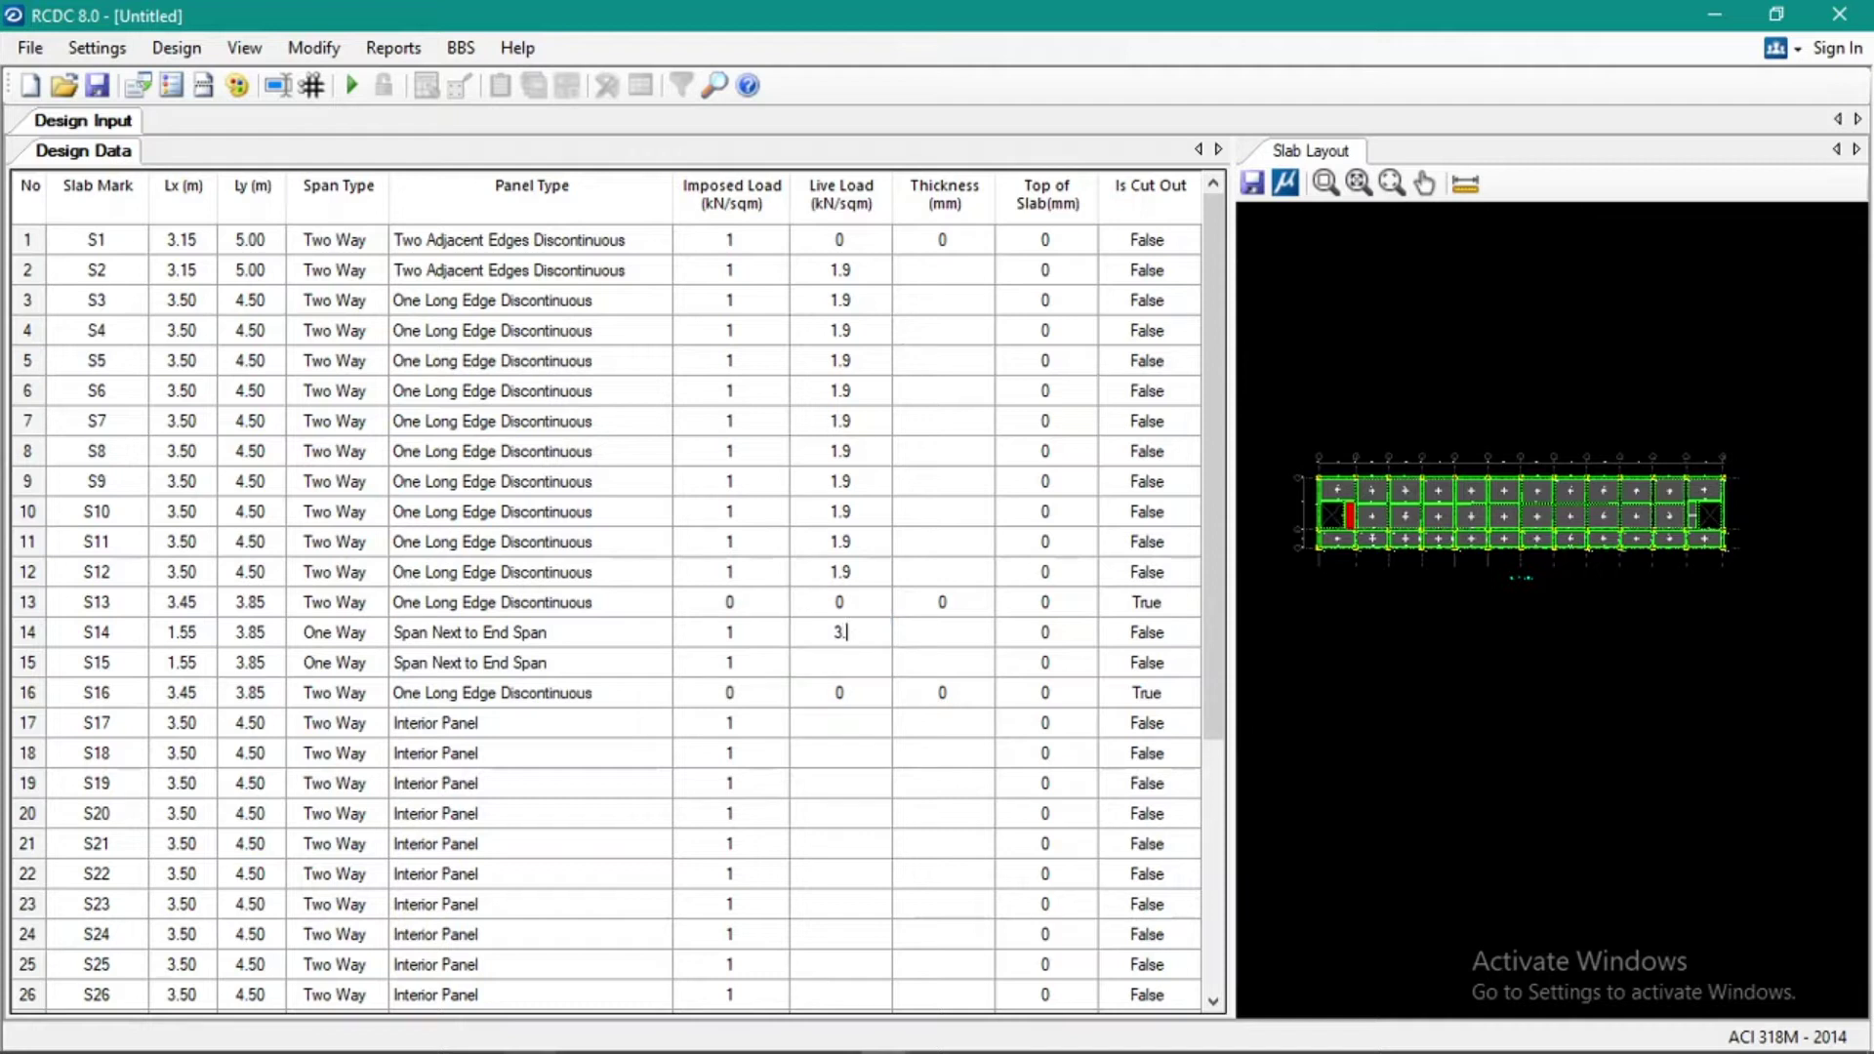
type("8")
key("Return")
key("Up")
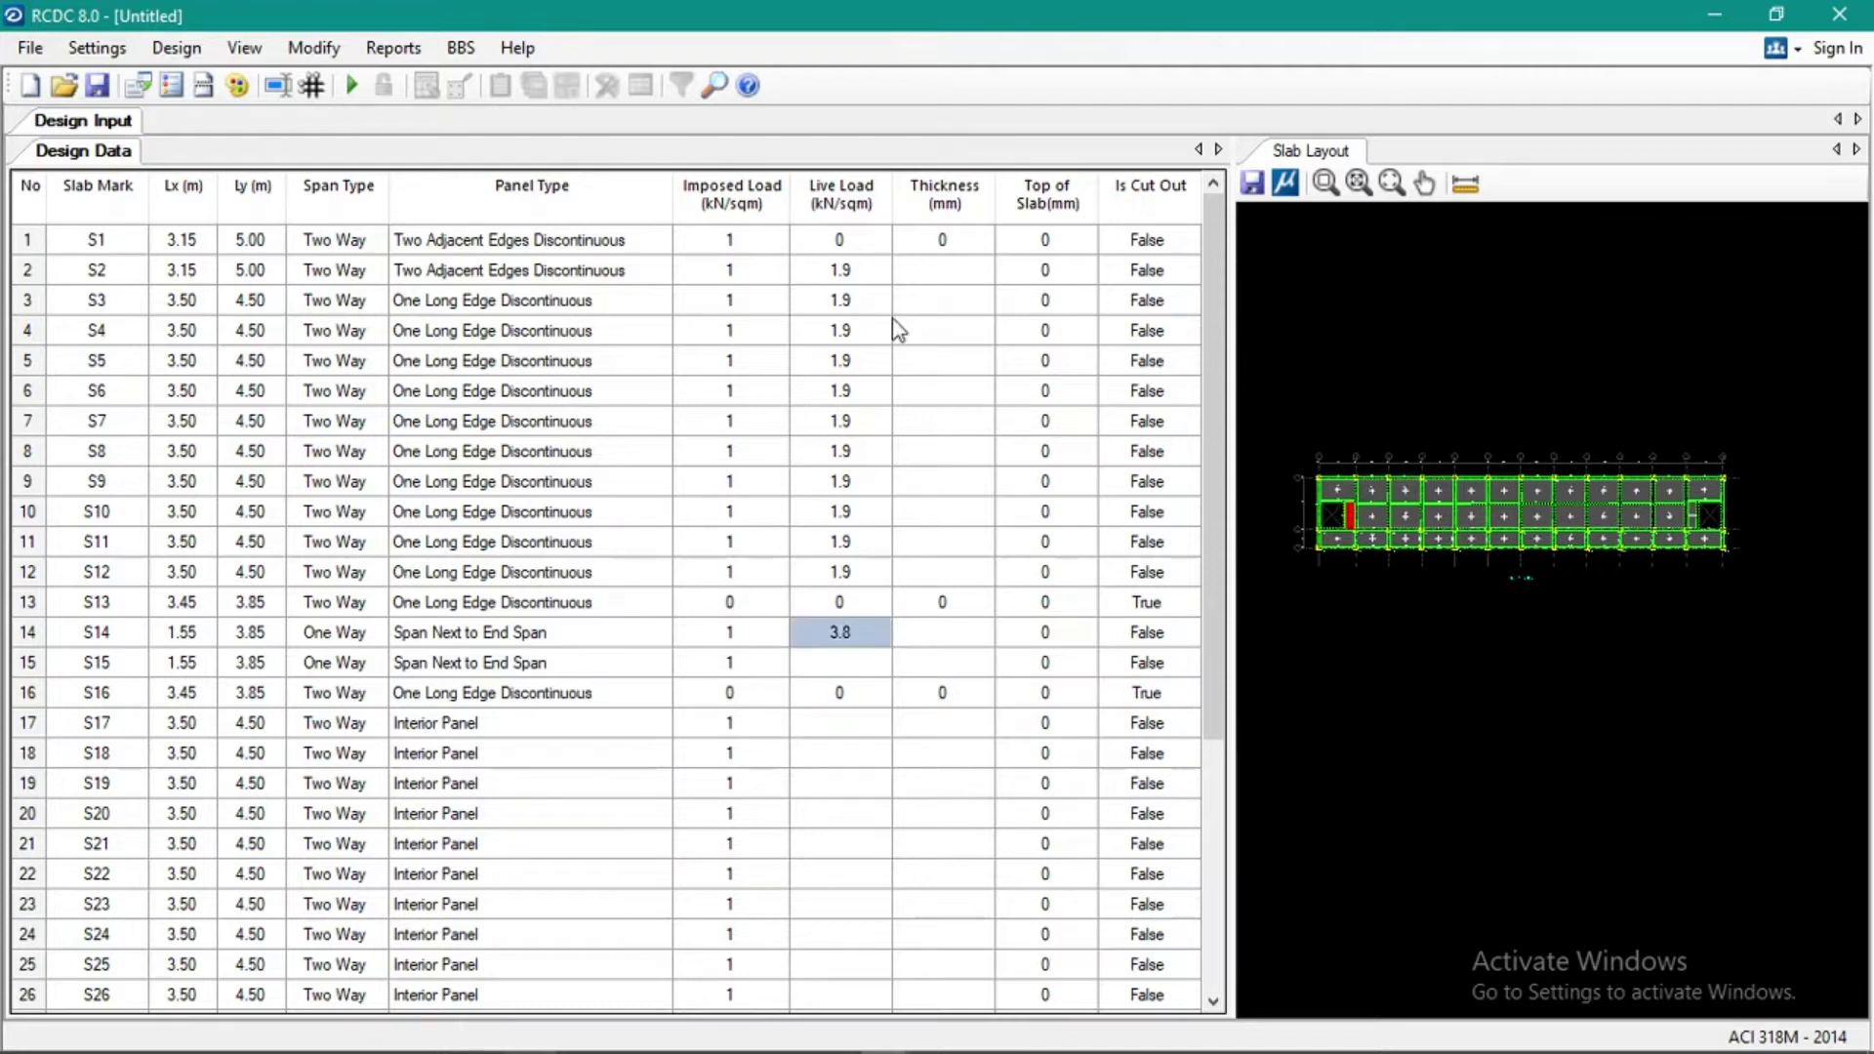
key("Down")
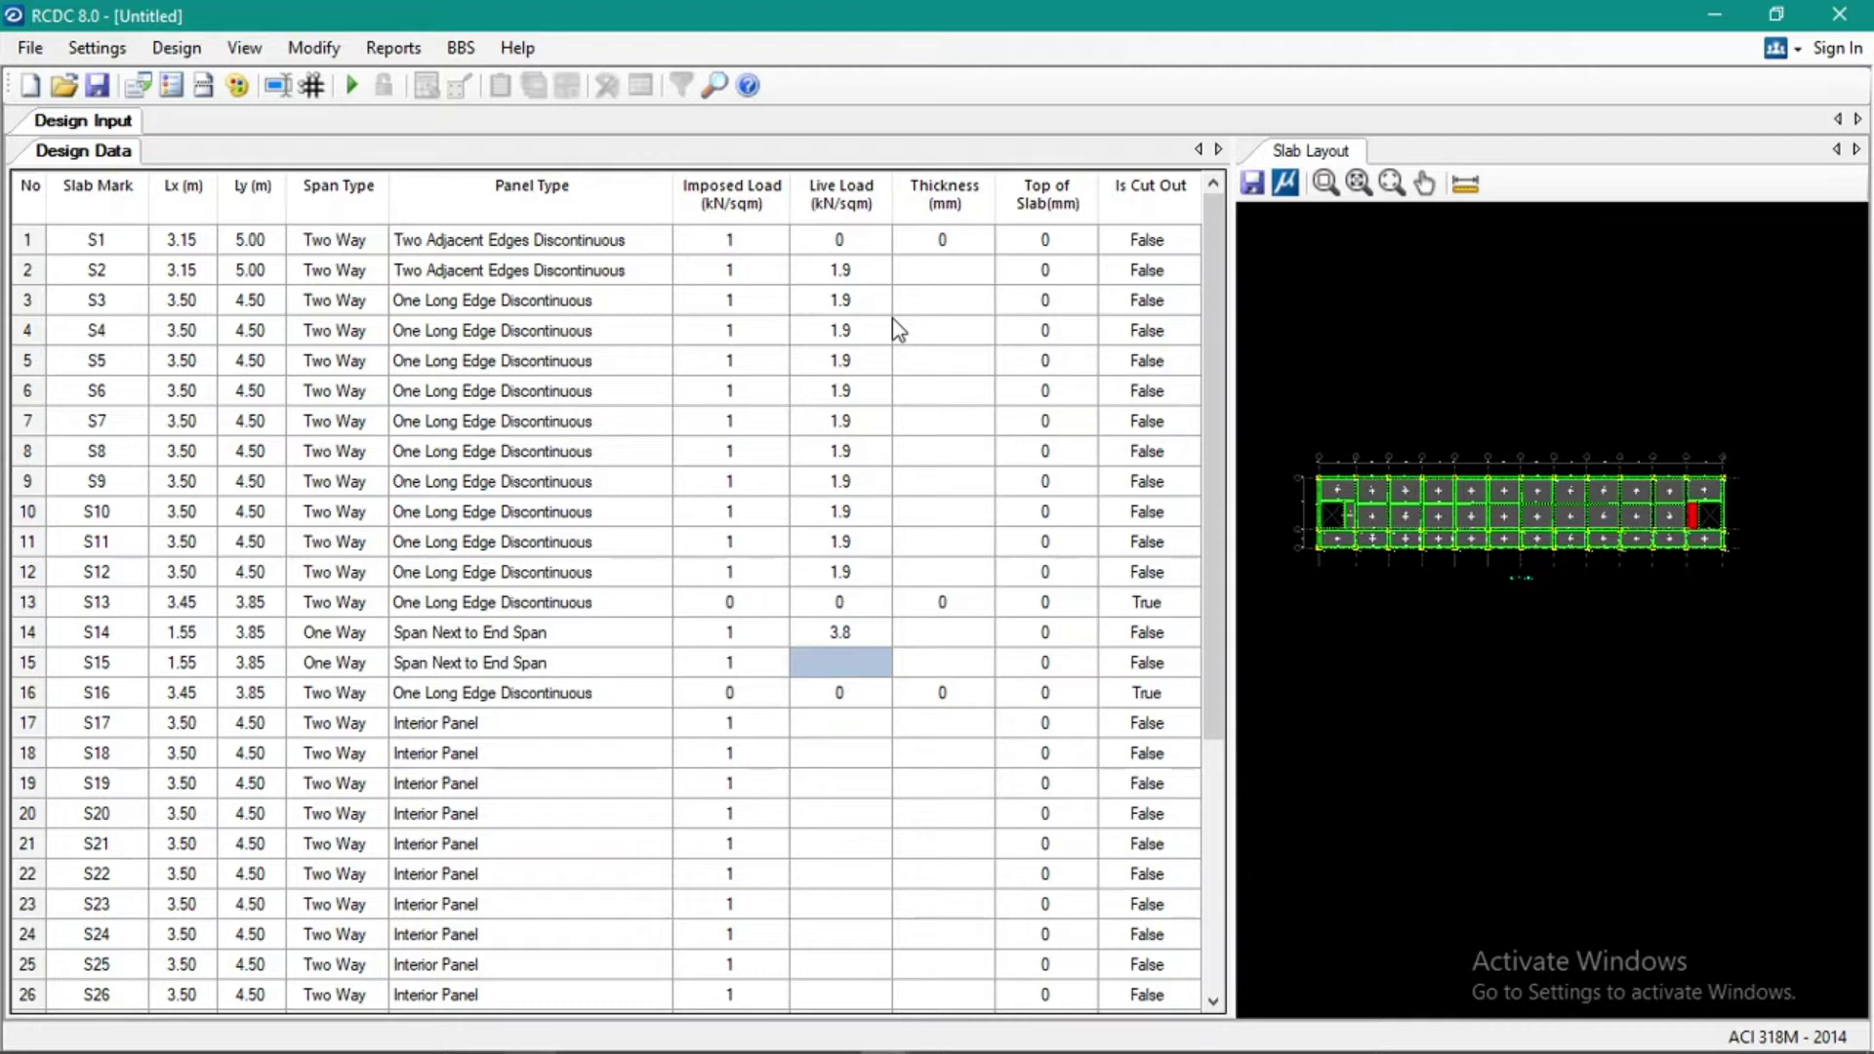
key("Up")
key("ctrl+c")
key("Down")
key("ctrl+v")
Set the live load of interior panels S17 to S26 to 1.9 kN/sqm, skipping cutout S16
key("Down")
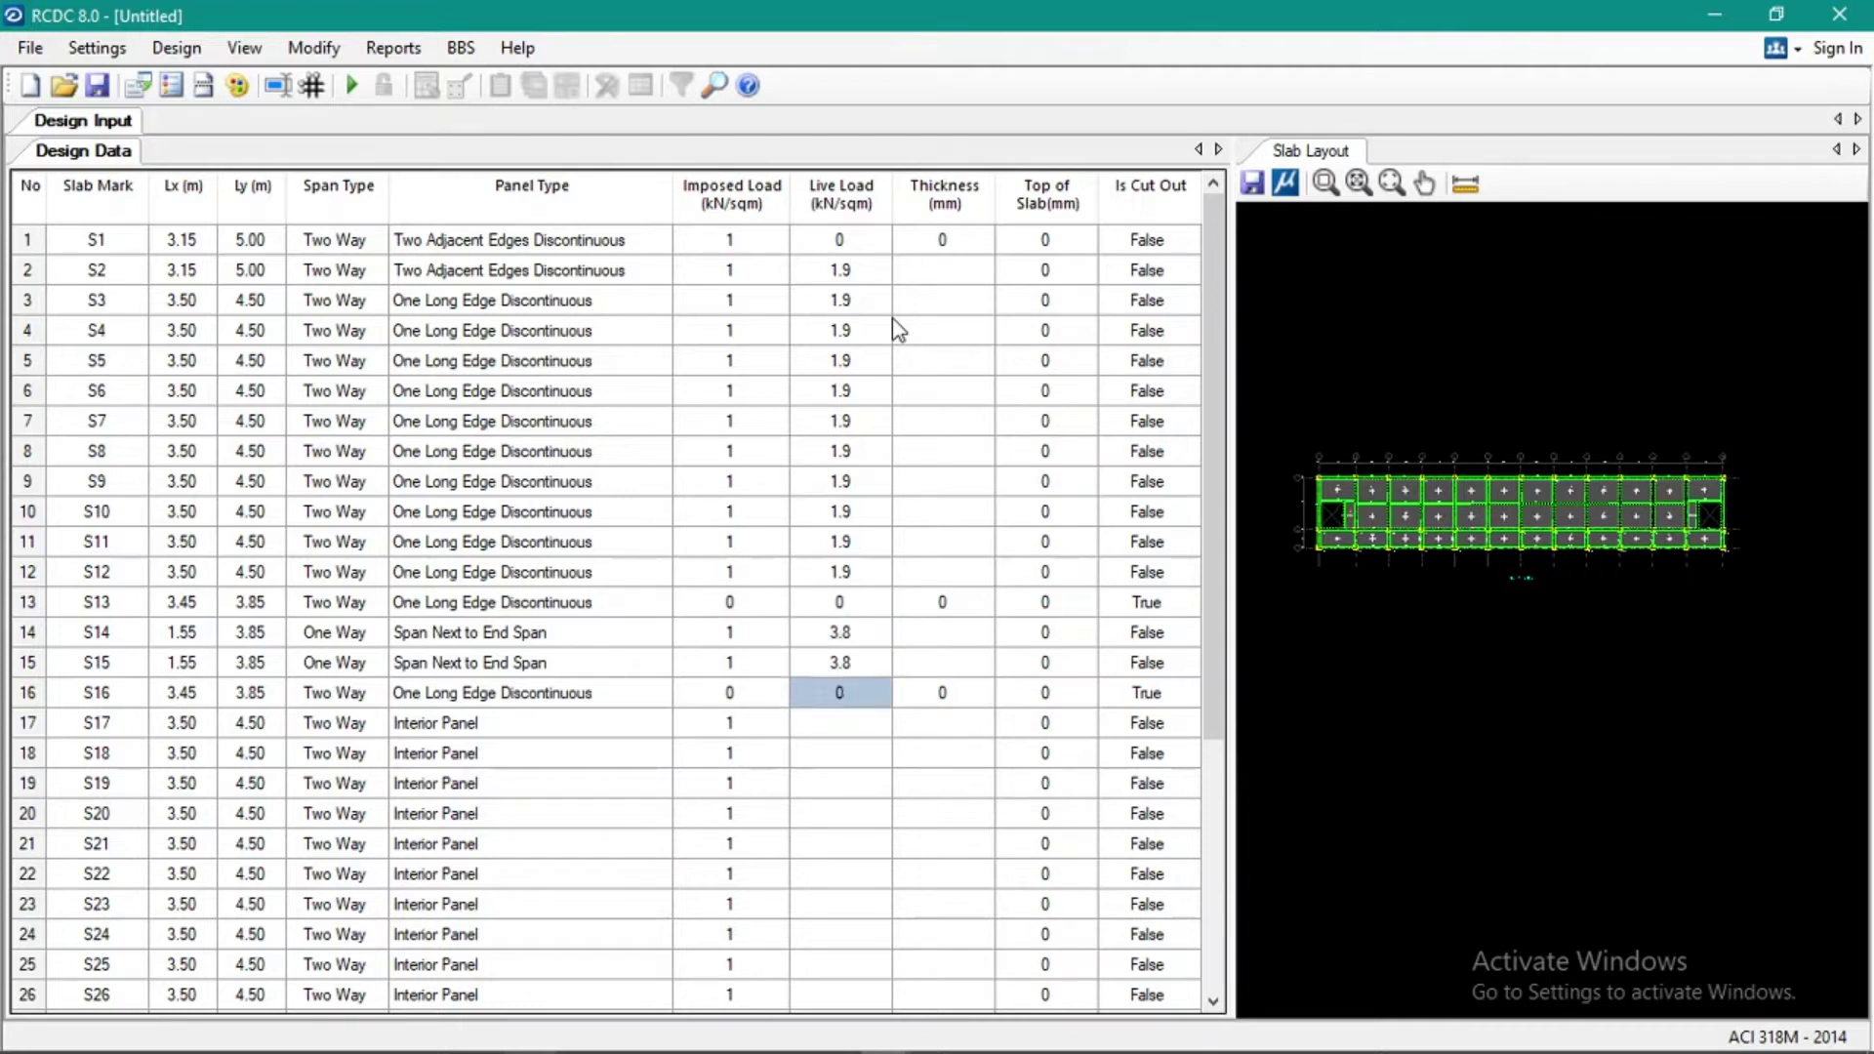
key("Down")
type("1.9")
key("Return")
key("Up")
key("ctrl+c")
key("Down")
key("ctrl+v")
key("Down")
key("ctrl+v")
key("Down")
key("ctrl+v")
key("Down")
key("ctrl+v")
key("Down")
key("ctrl+v")
key("Down")
key("ctrl+v")
key("Down")
key("ctrl+v")
key("Down")
key("ctrl+v")
key("Down")
key("ctrl+v")
Set the live load of slab S27 to 3.8 kN/sqm and copy it down to slabs S28 to S38
key("Down")
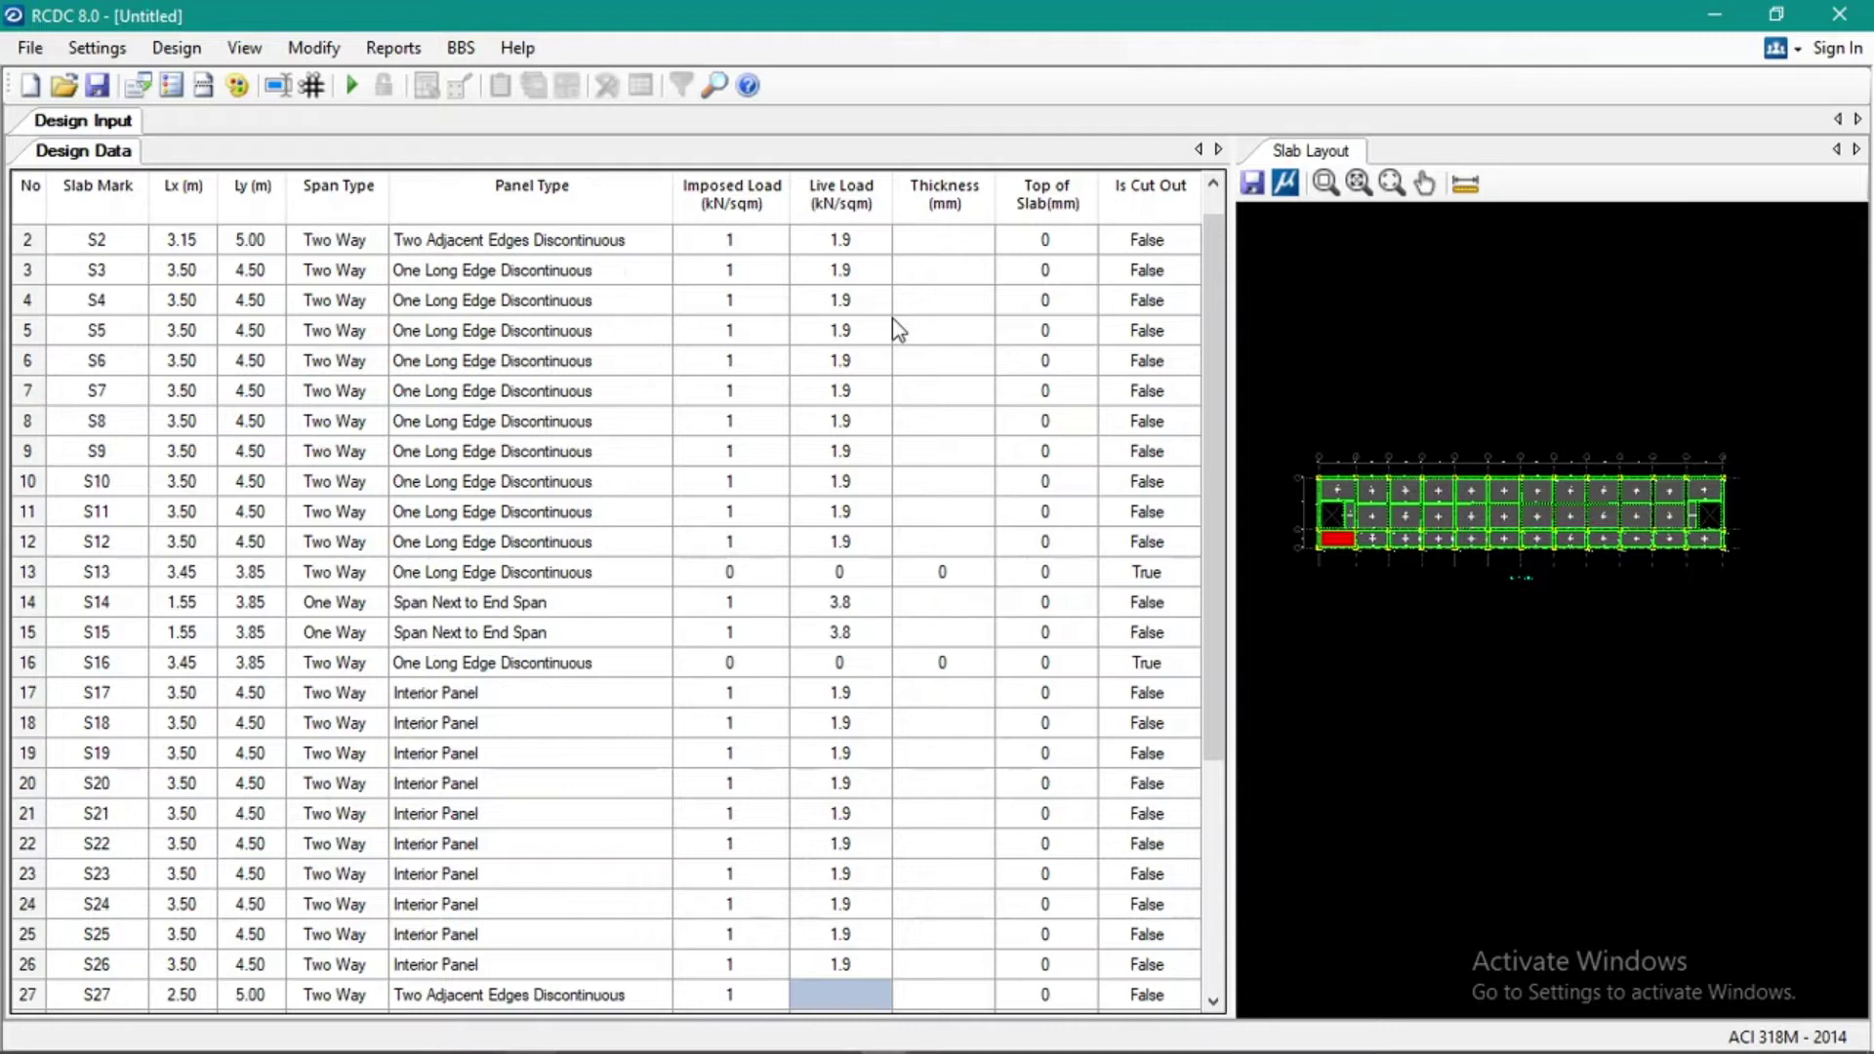
key("Up")
key("Down")
key("Down")
key("Up")
type("3")
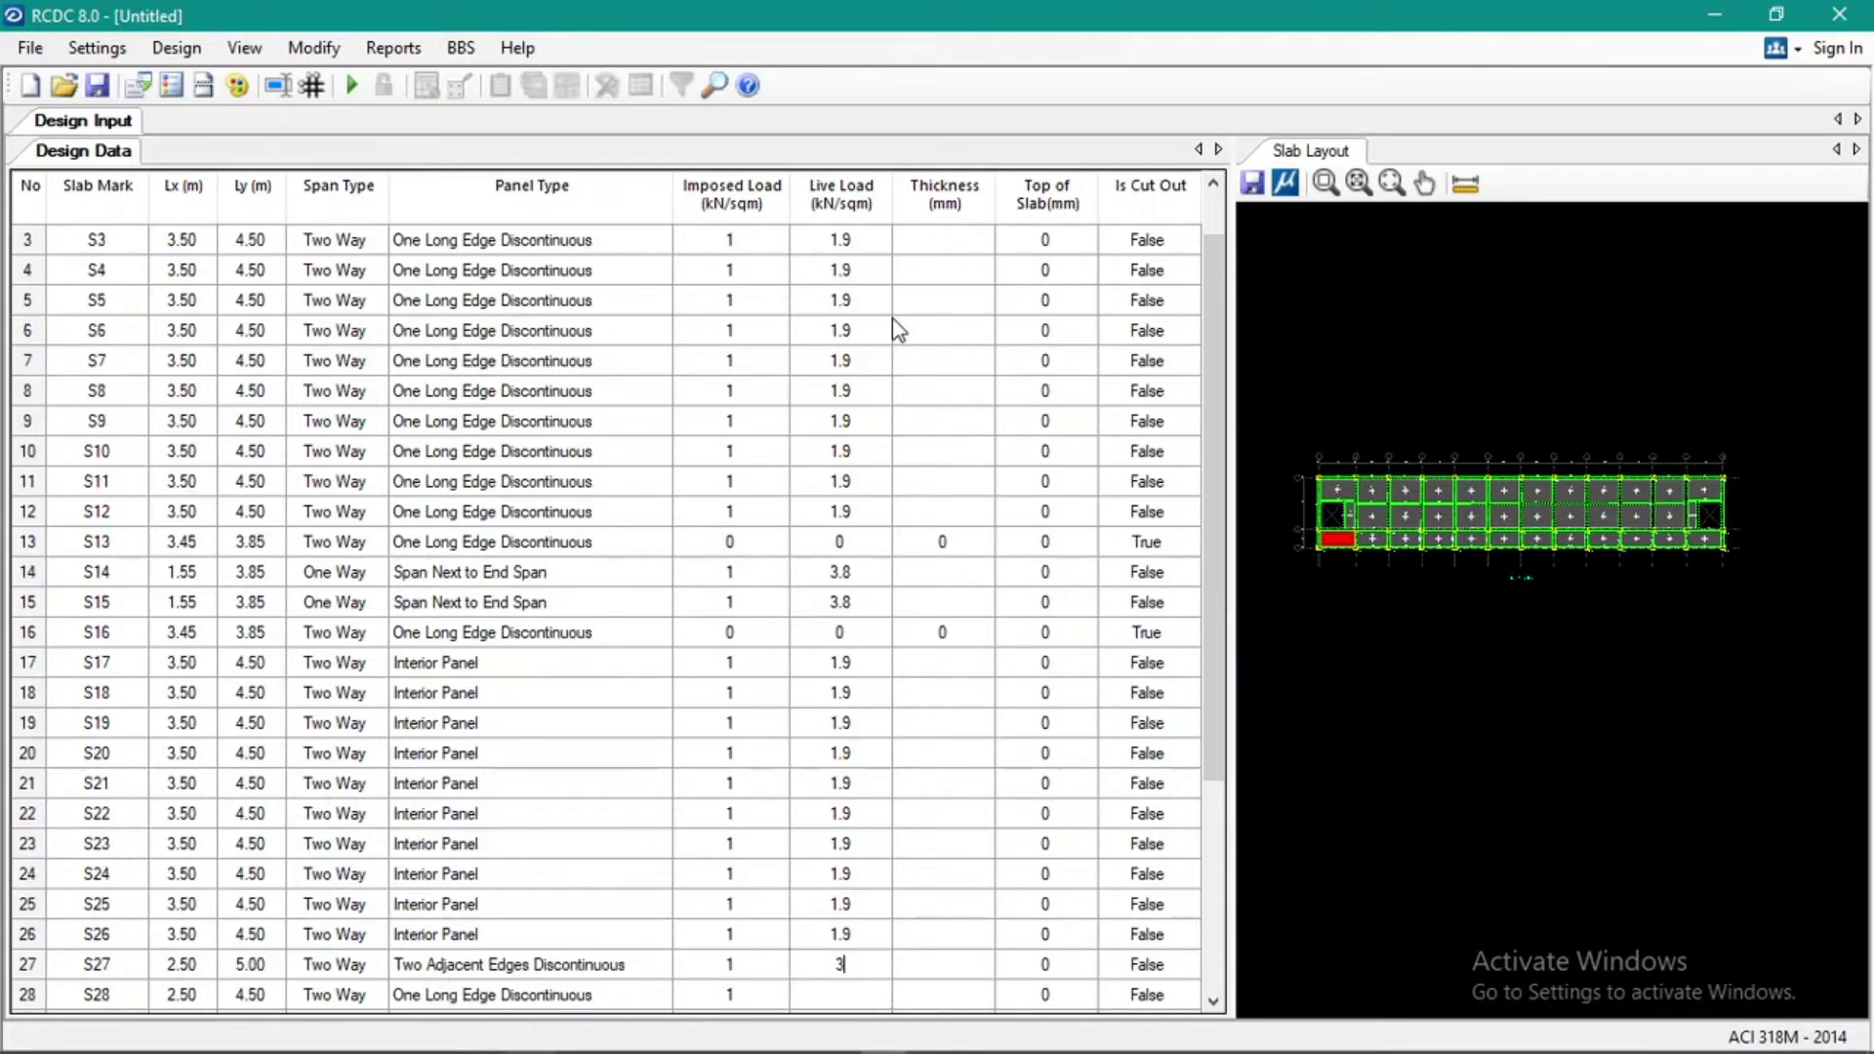
key("Return")
key("Up")
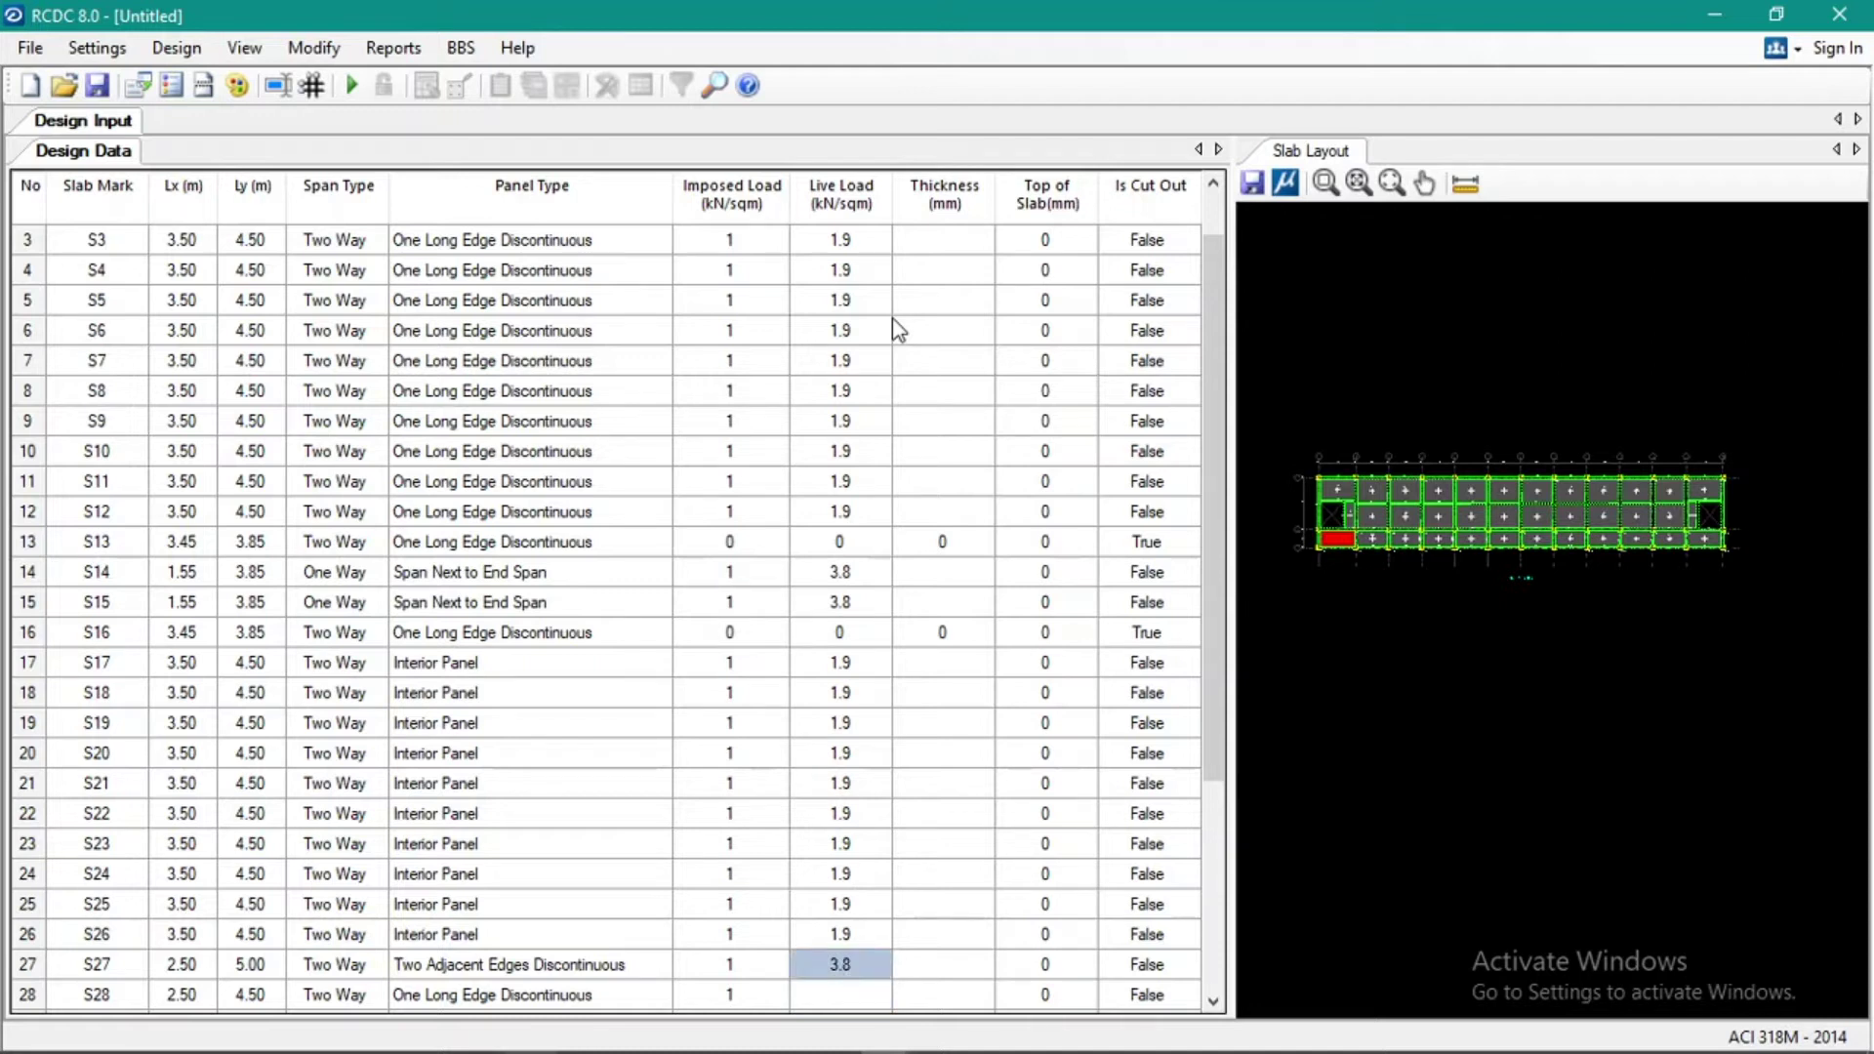
key("Down")
key("ctrl+v")
key("Down")
key("ctrl+v")
key("Down")
key("ctrl+v")
key("Down")
key("ctrl+v")
key("Down")
key("ctrl+v")
key("Down")
key("ctrl+v")
key("Down")
key("ctrl+v")
key("Down")
key("ctrl+v")
key("Down")
key("ctrl+v")
key("Down")
key("ctrl+v")
key("Down")
key("ctrl+v")
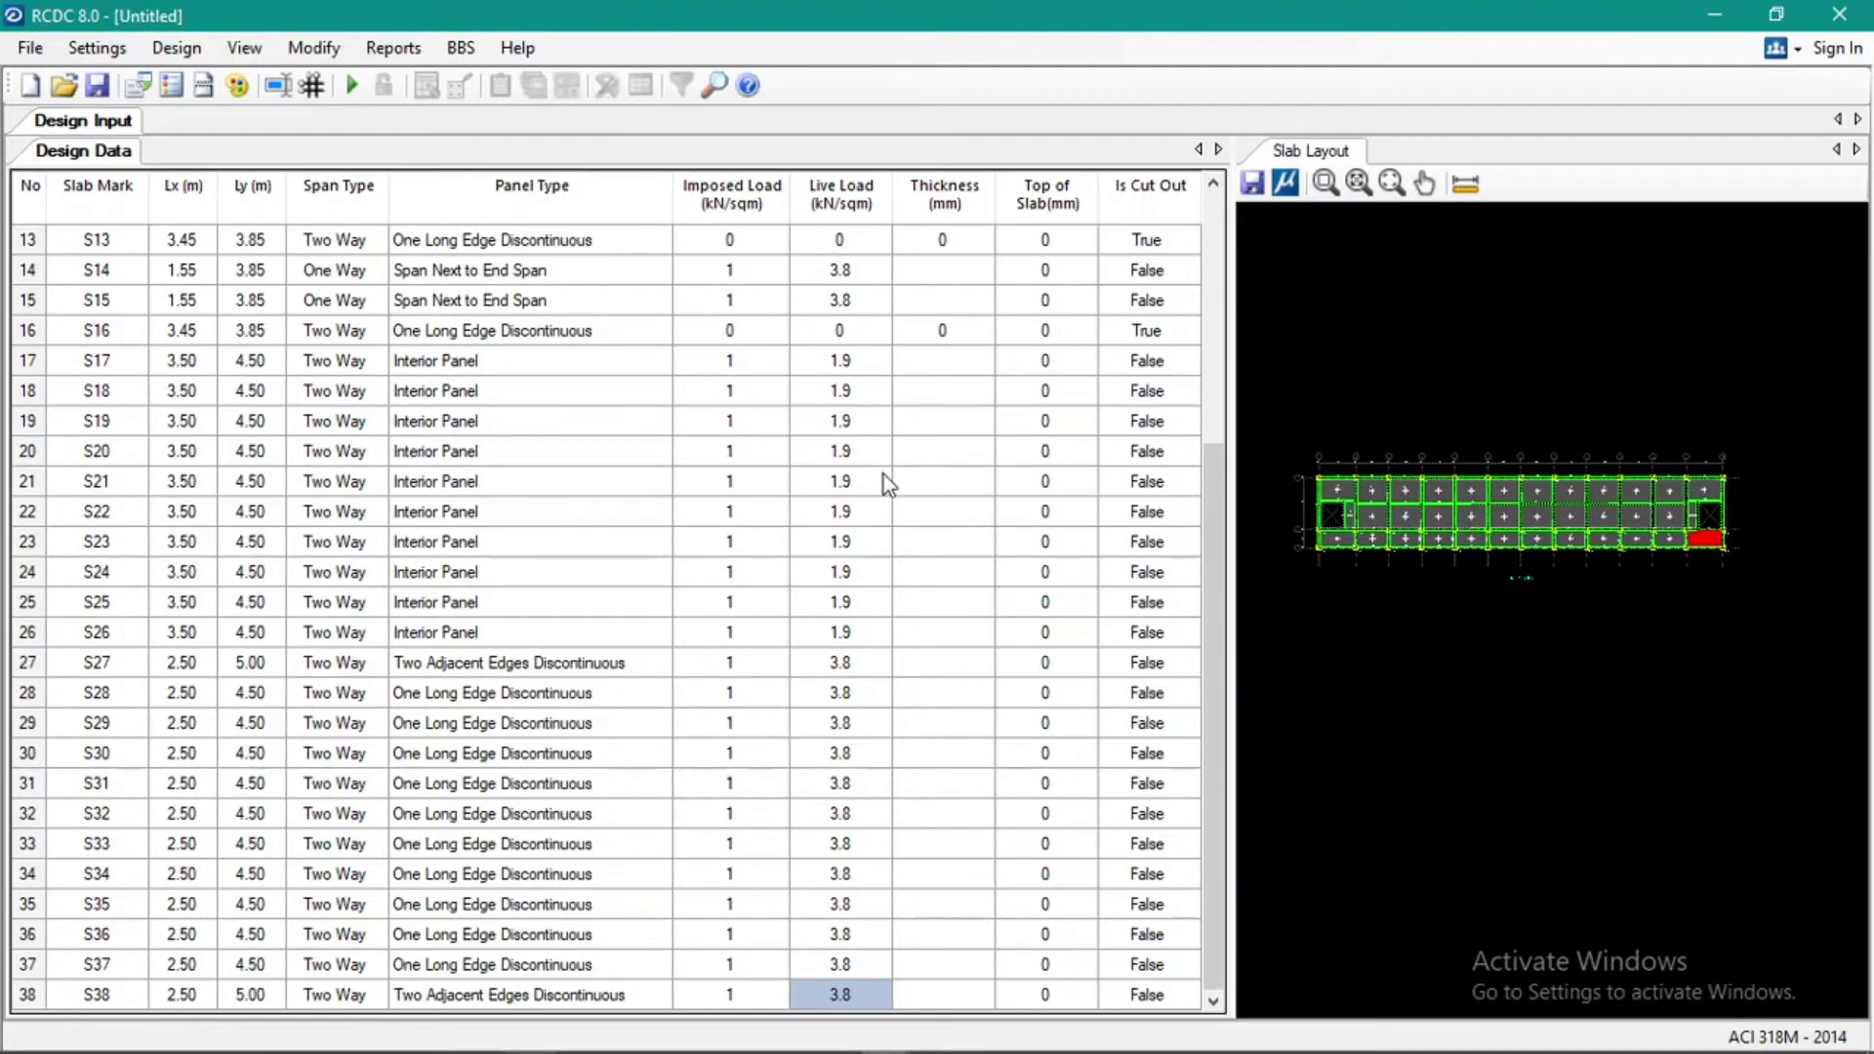
Set the thickness of slab S2 to 125 mm
left_click(926, 474)
scroll(962, 426, "up", 4)
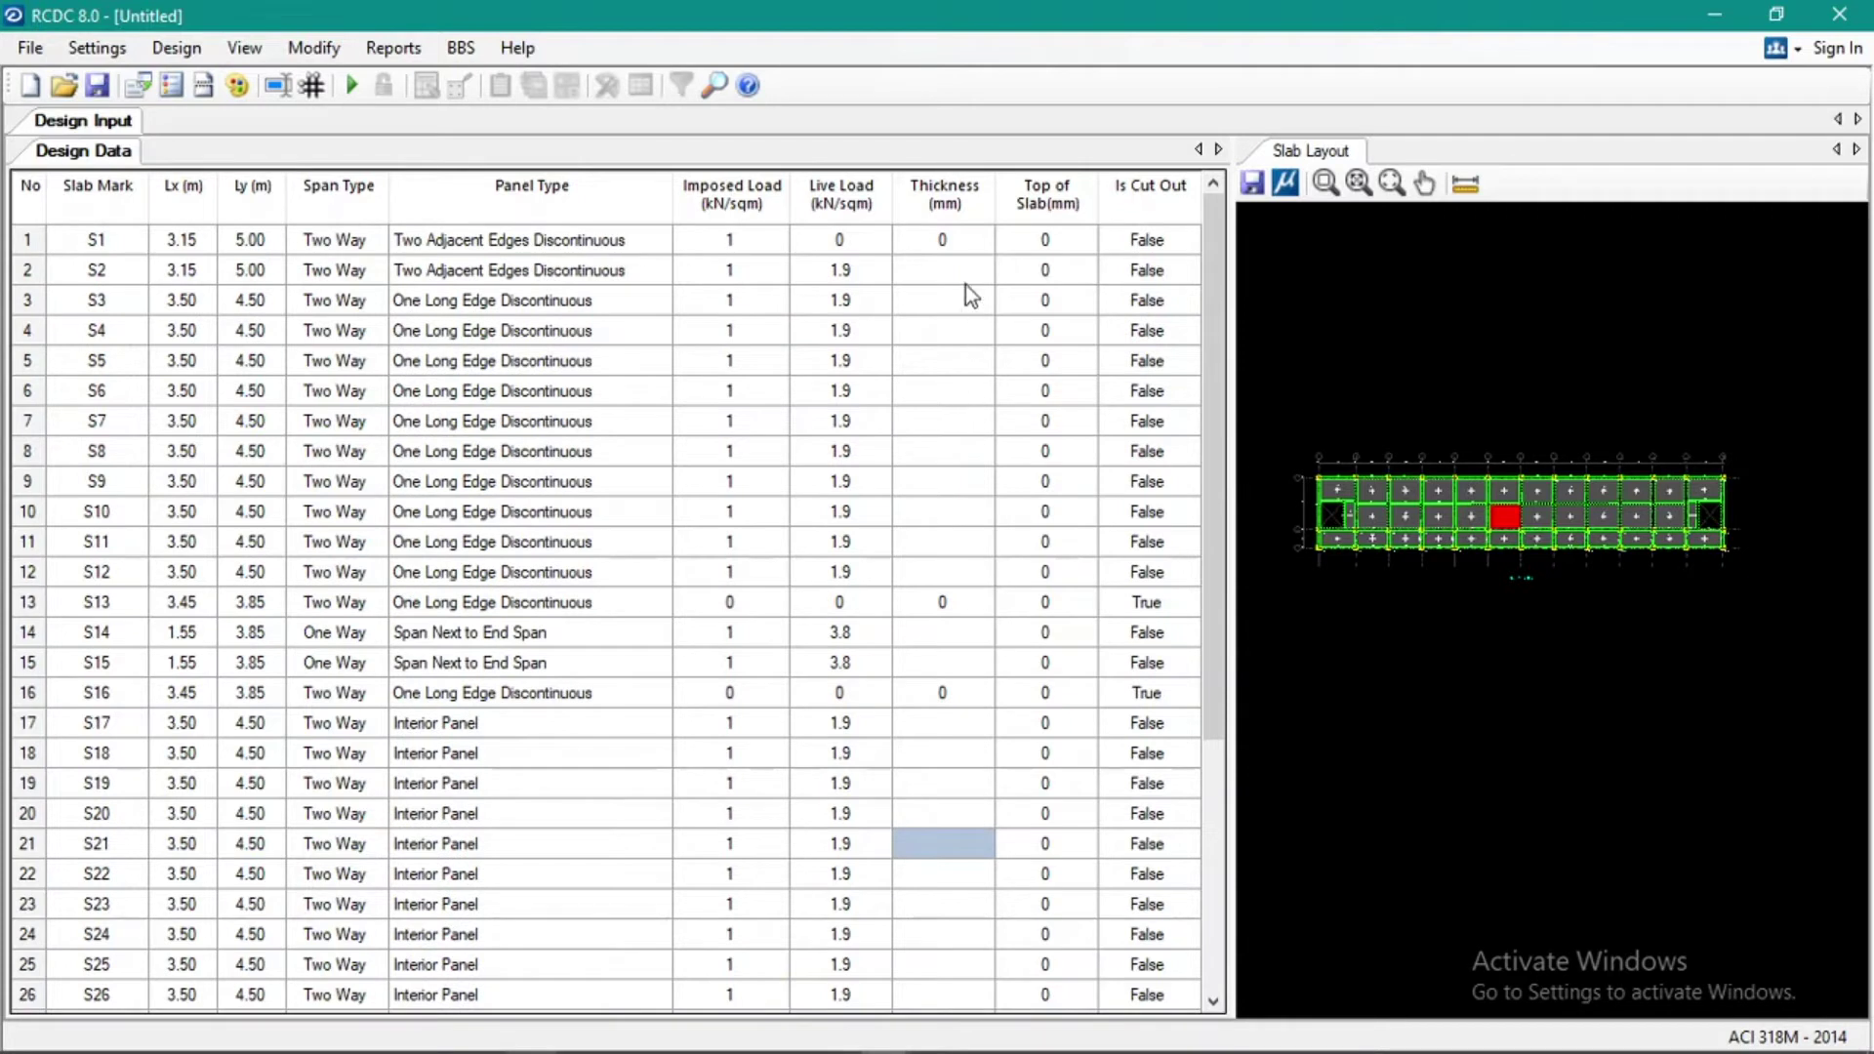
left_click(962, 279)
type("125")
key("Return")
key("Up")
Copy the 125 mm thickness down to slabs S3 through S12
key("Down")
key("ctrl+v")
key("Down")
key("ctrl+v")
key("Down")
key("ctrl+v")
key("Down")
key("ctrl+v")
key("Down")
key("ctrl+v")
key("Down")
key("ctrl+v")
key("Down")
key("ctrl+v")
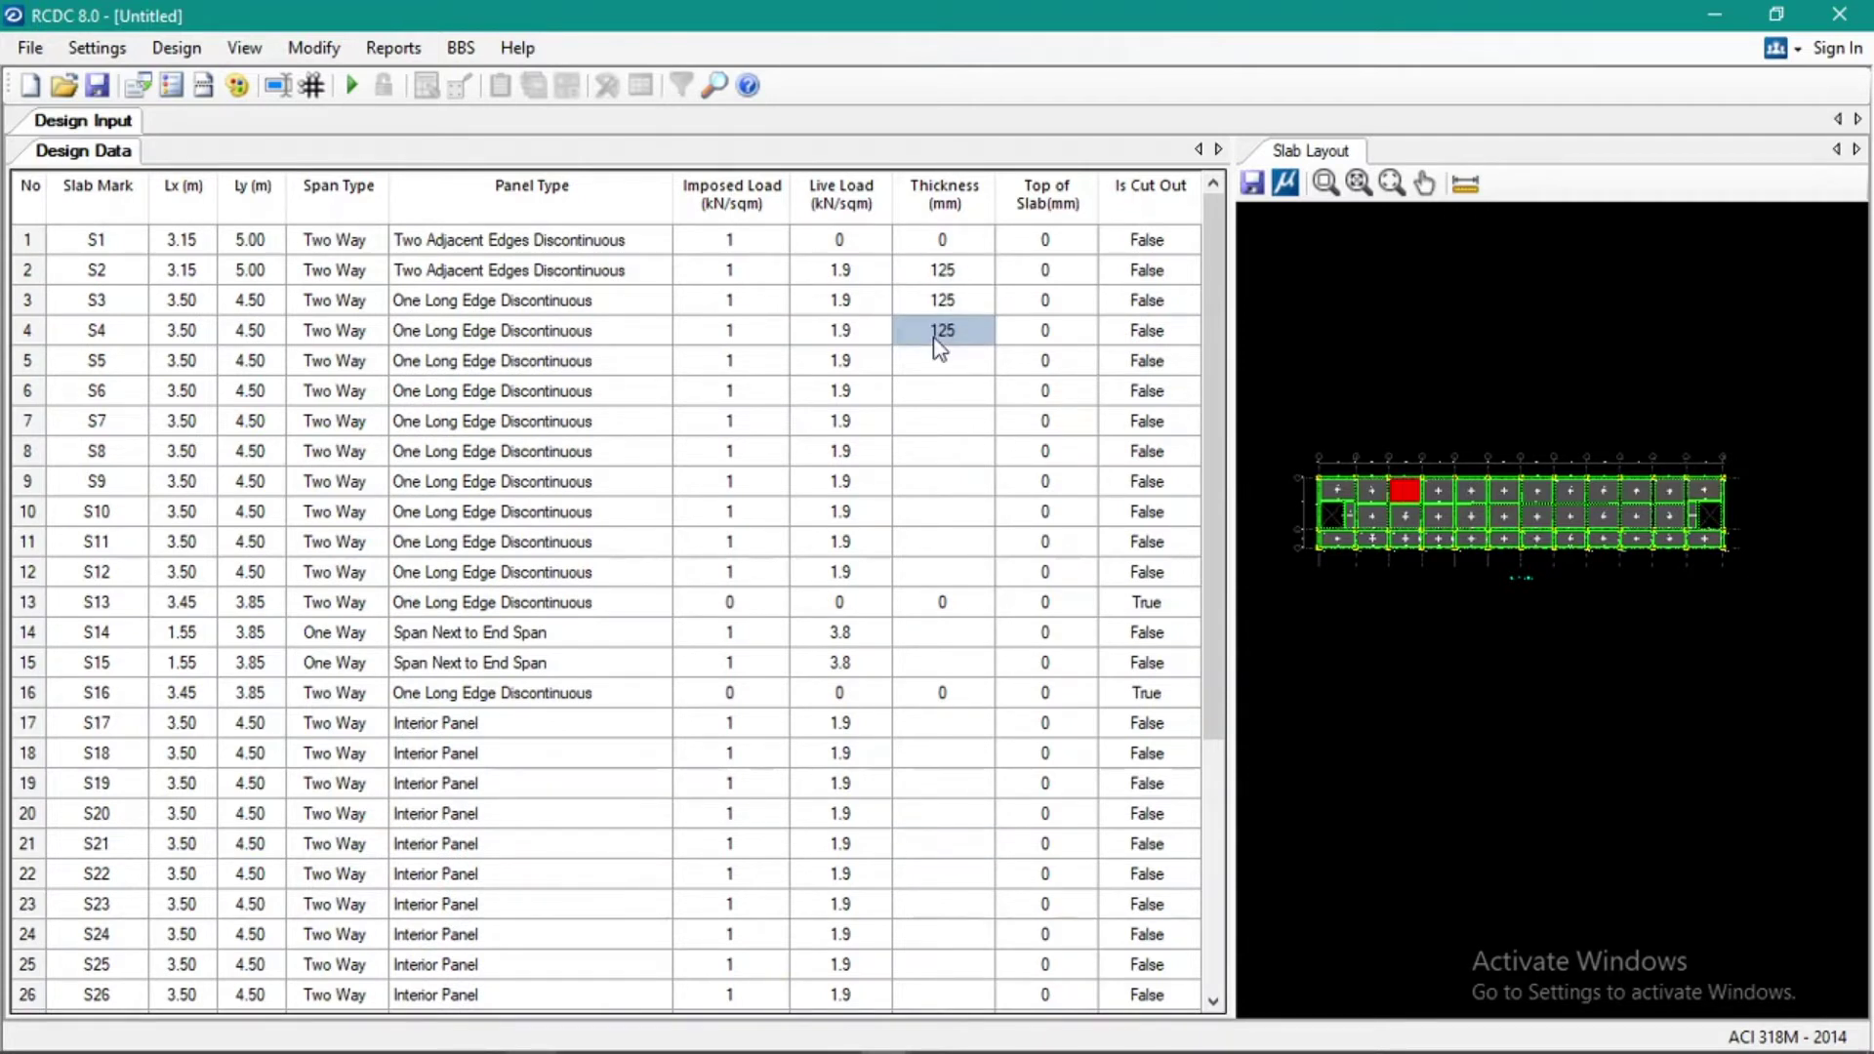
key("Down")
key("ctrl+v")
key("Down")
key("ctrl+v")
key("Down")
key("ctrl+v")
Apply the 125 mm thickness to the one-way slabs S14 and S15, skipping cutout S13
key("Down")
key("Down")
key("ctrl+v")
key("Down")
key("ctrl+v")
Apply the 125 mm thickness to interior panels S17 through S26, skipping cutout S16
key("Down")
key("Down")
key("ctrl+v")
key("Down")
key("ctrl+v")
key("Down")
key("ctrl+v")
key("Down")
key("ctrl+v")
key("Down")
key("ctrl+v")
key("Down")
key("ctrl+v")
key("Down")
key("ctrl+v")
key("Down")
key("ctrl+v")
key("Down")
key("ctrl+v")
key("Down")
key("ctrl+v")
Copy the 125 mm thickness down to the remaining slabs S27 through S38
key("Down")
key("ctrl+v")
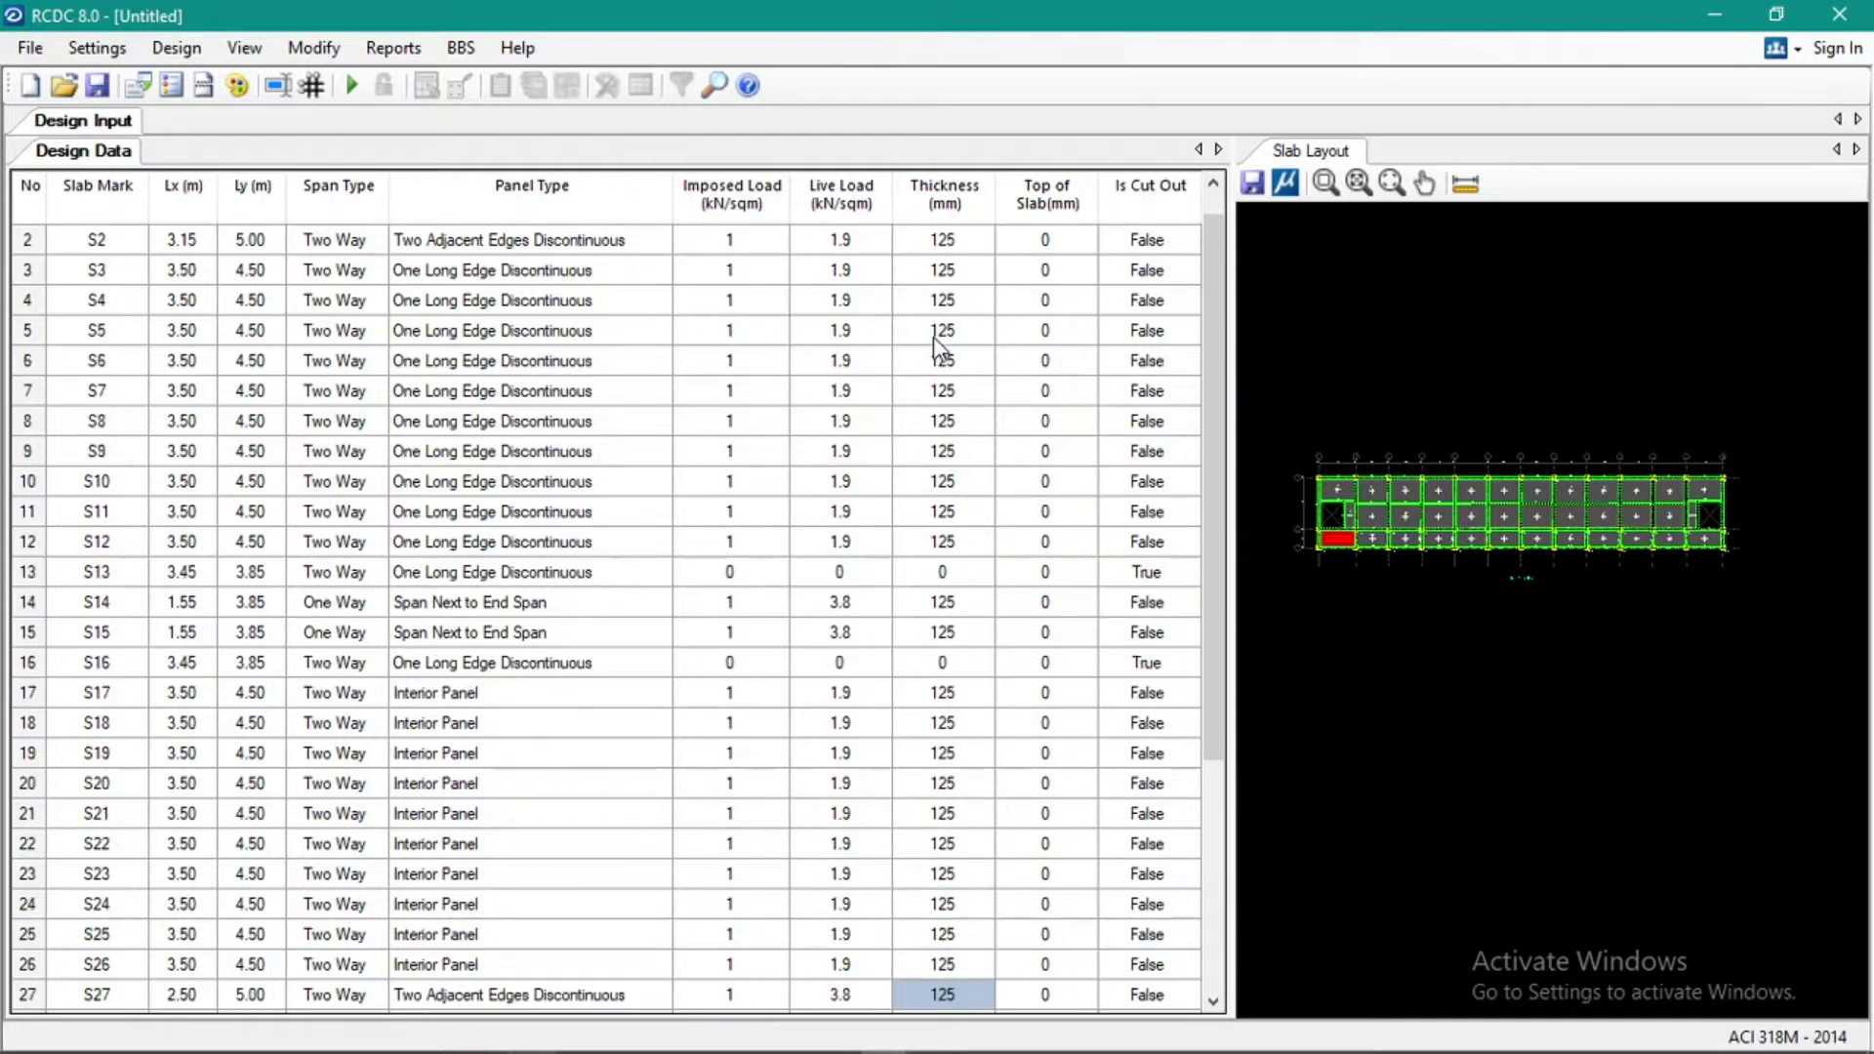
key("Down")
key("ctrl+v")
key("Down")
key("ctrl+v")
key("Down")
key("ctrl+v")
key("Down")
key("ctrl+v")
key("Down")
key("ctrl+v")
key("Down")
key("ctrl+v")
key("Down")
key("ctrl+v")
key("Down")
key("ctrl+v")
key("Down")
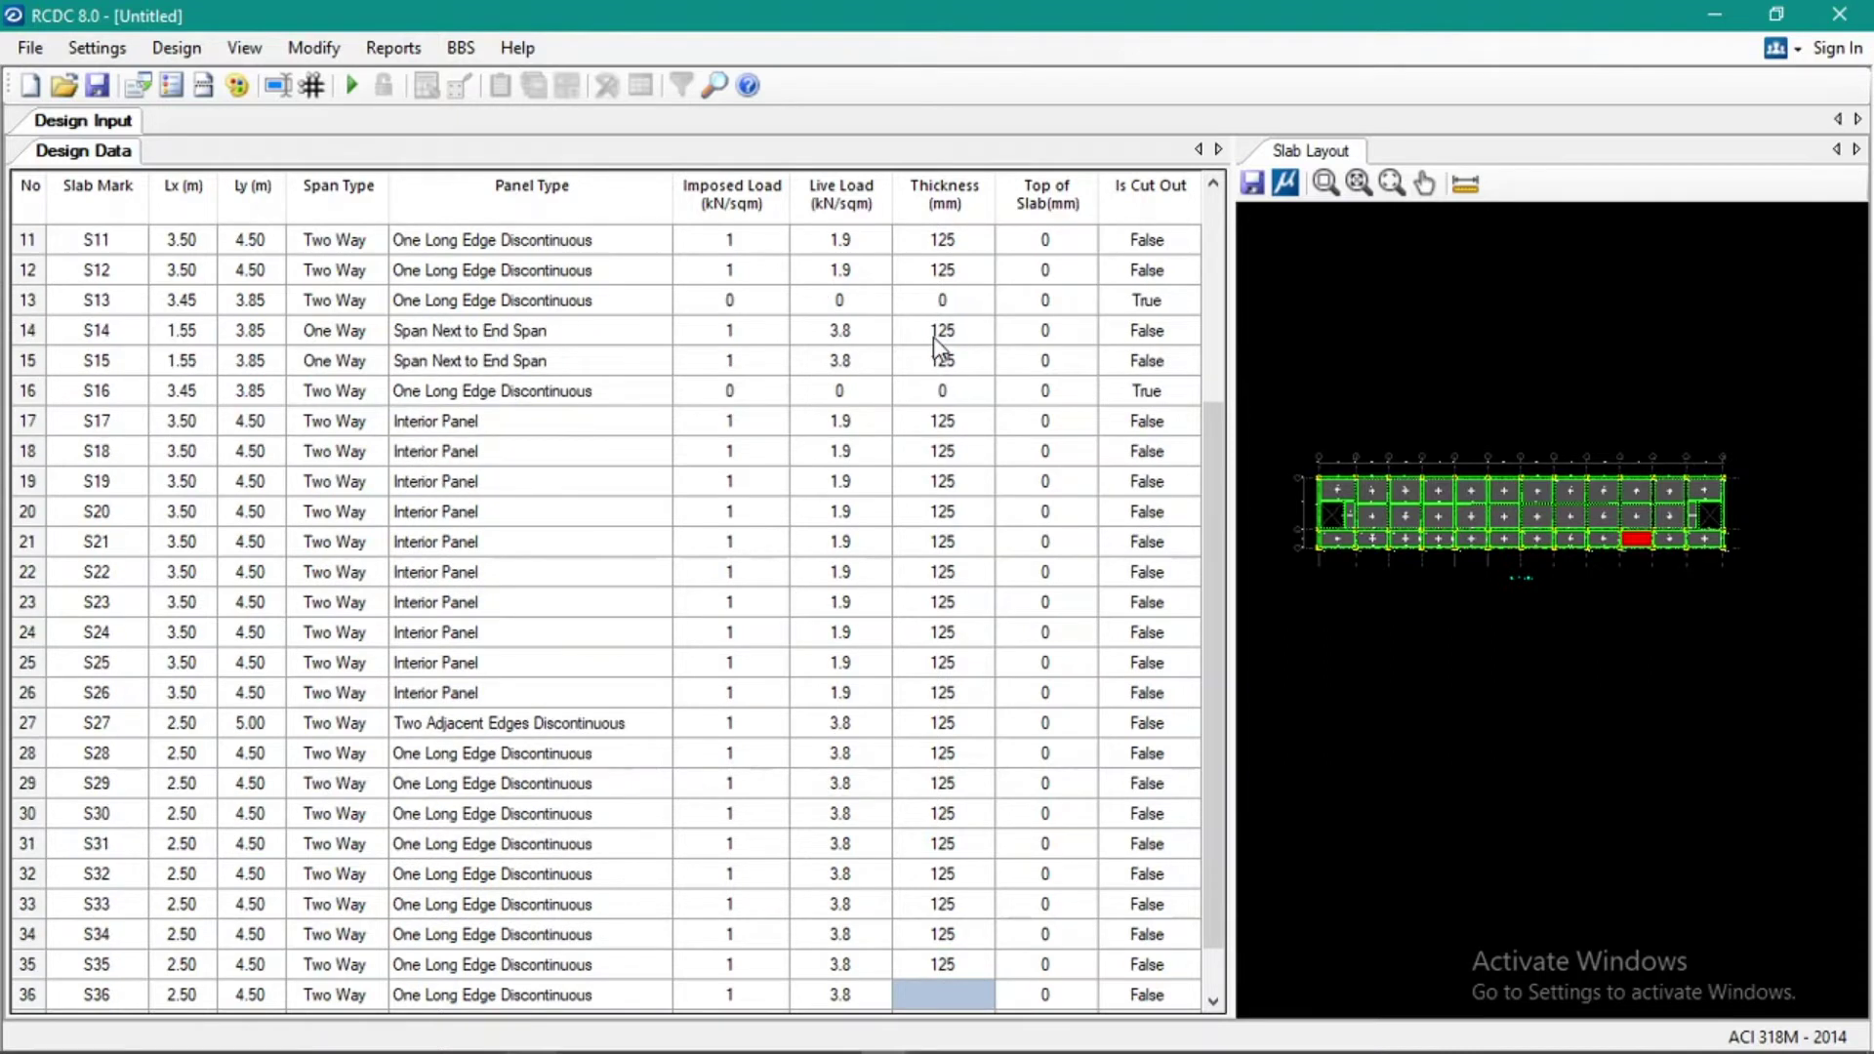
key("ctrl+v")
key("Down")
key("ctrl+v")
key("Down")
key("ctrl+v")
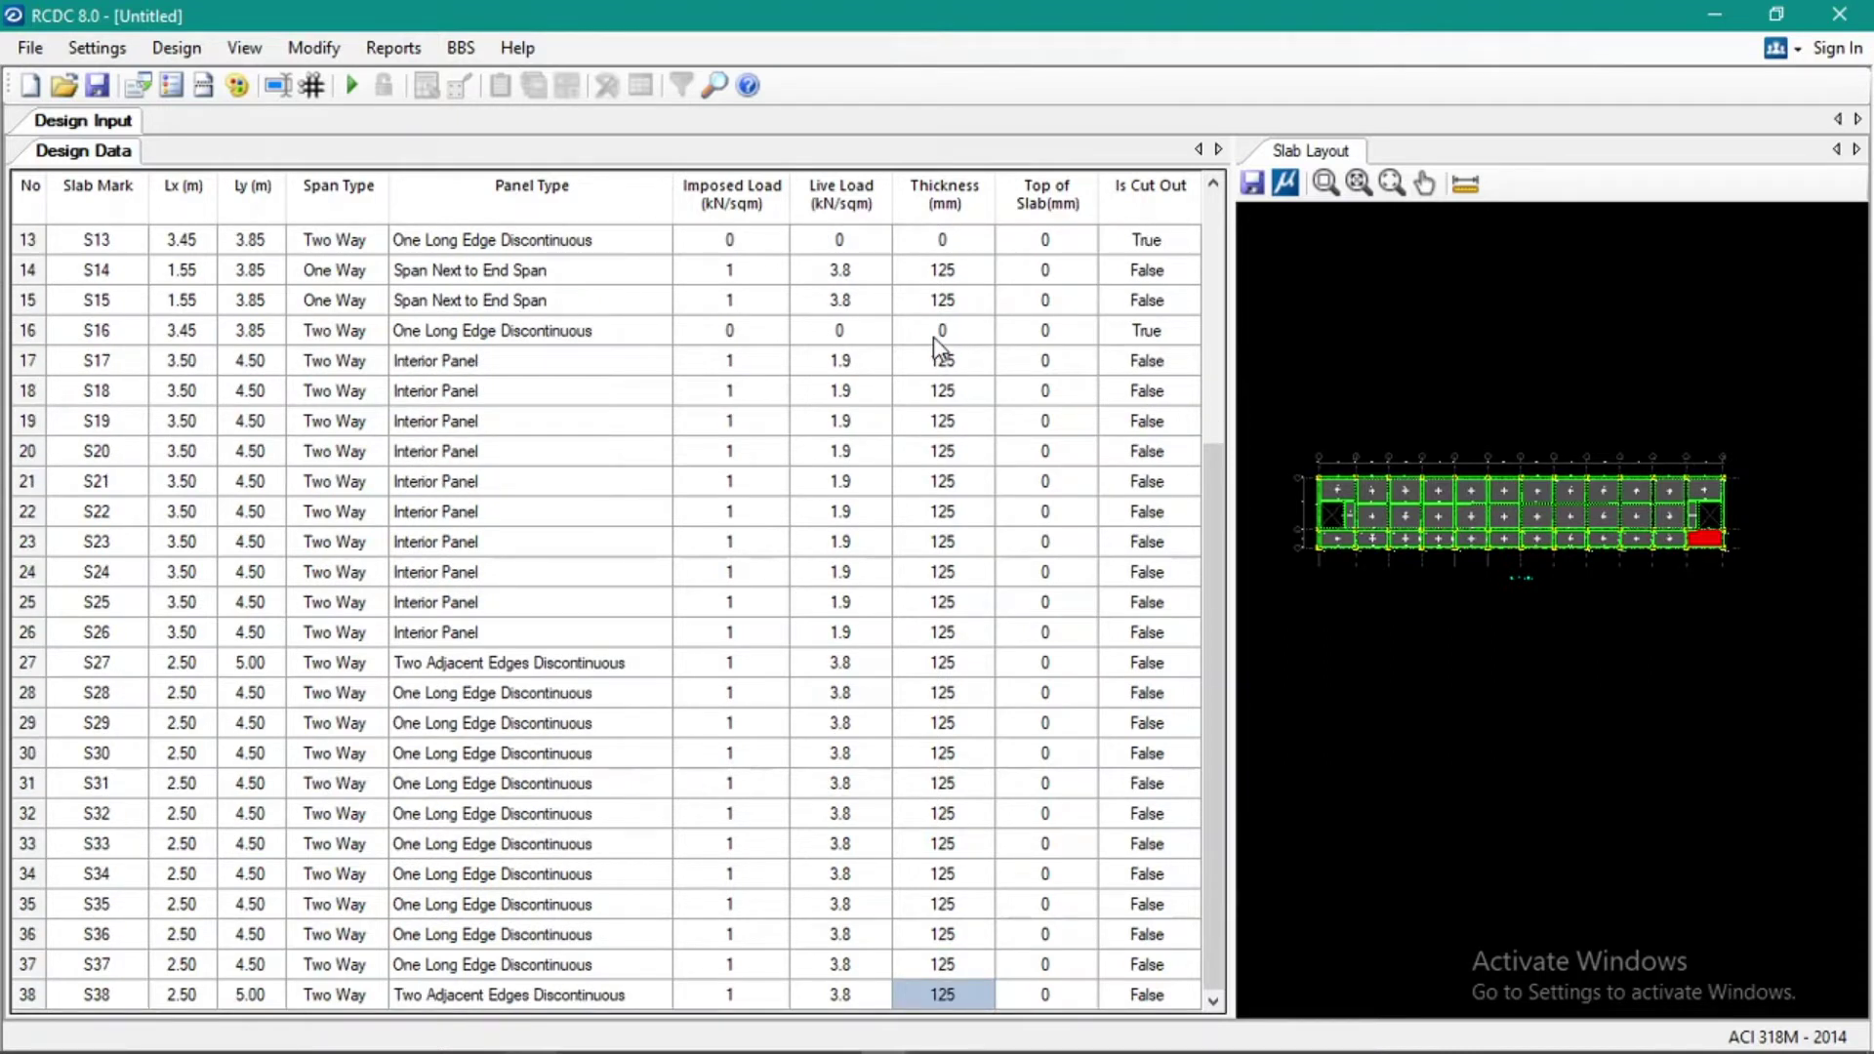
Review the slab thickness values from S38 back up to S1
key("Right")
key("Up")
key("Up")
key("Up")
key("Left")
key("Up")
key("Up")
key("Up")
key("Up")
key("Up")
key("Up")
key("Up")
key("Up")
key("Up")
key("Up")
key("Up")
key("Up")
key("Up")
key("Up")
key("Up")
key("Up")
key("Up")
key("Up")
key("Up")
key("Up")
key("Up")
key("Up")
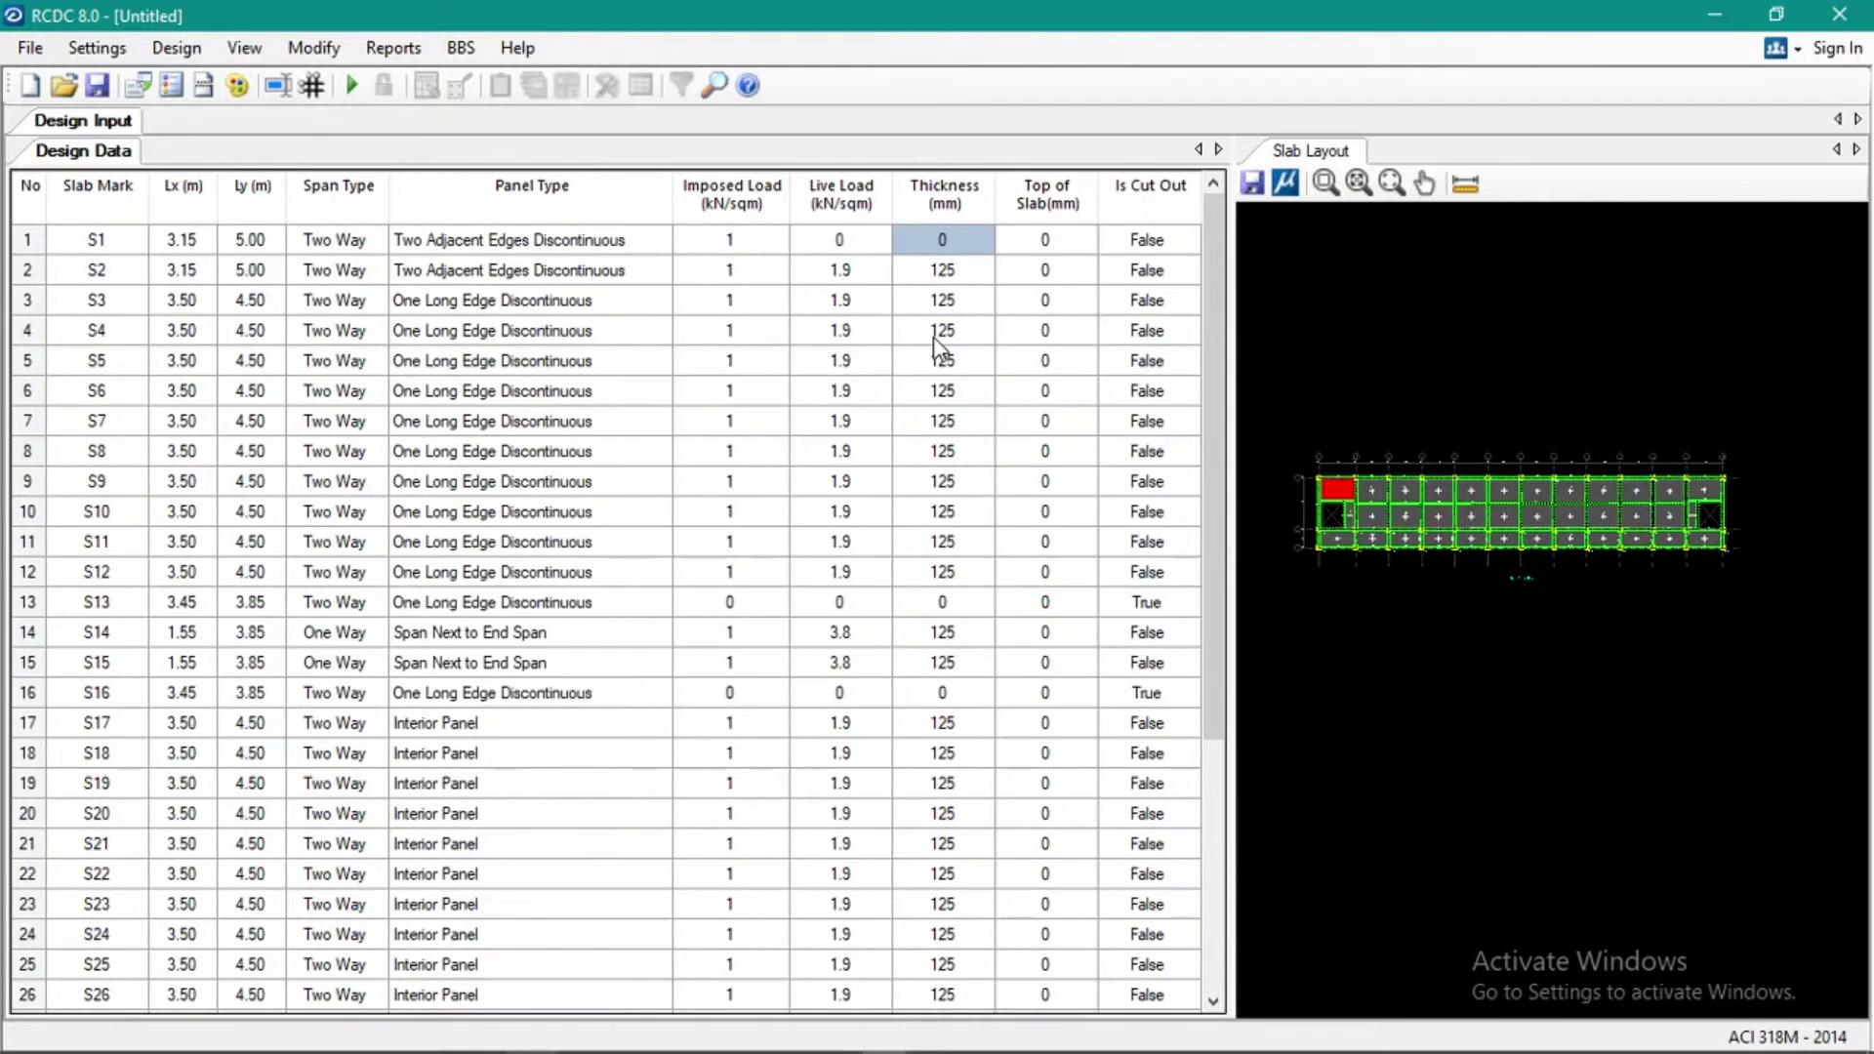
left_click(655, 338)
left_click(691, 308)
left_click(652, 309)
left_click(710, 307)
left_click(663, 337)
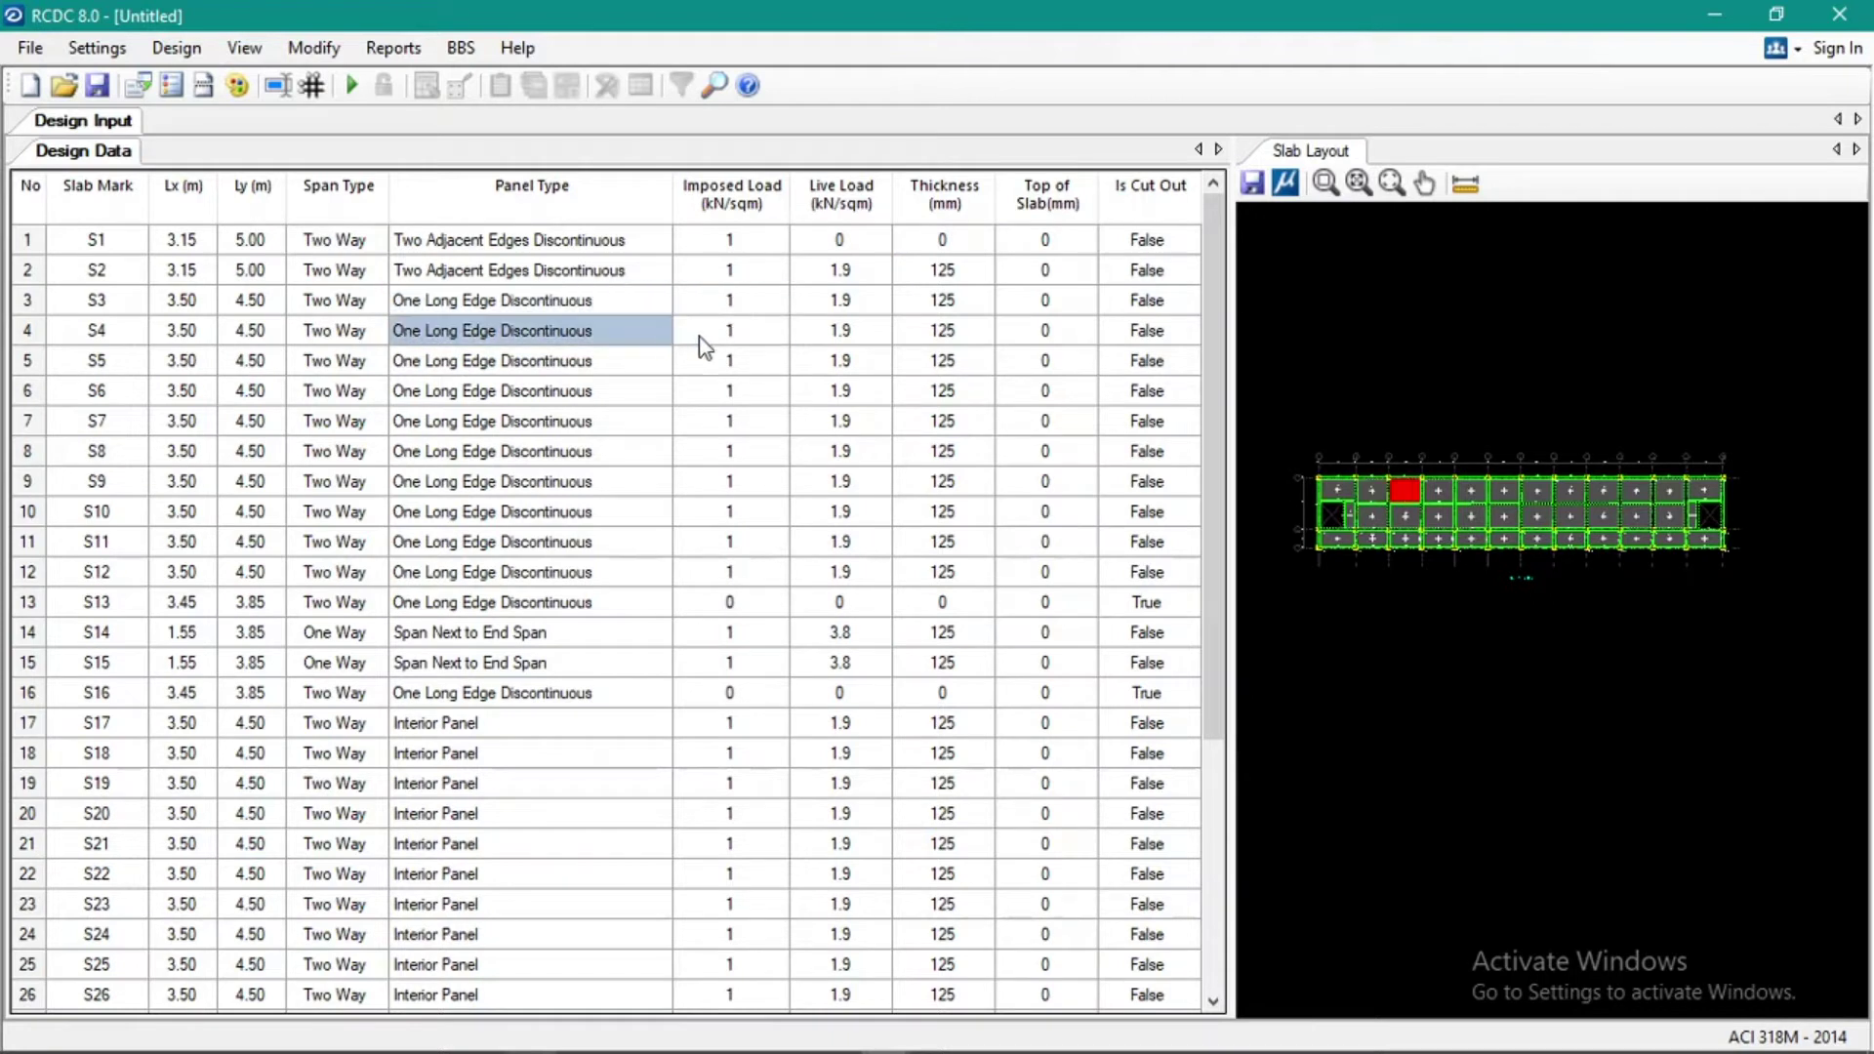
left_click(699, 336)
left_click(715, 304)
left_click(646, 301)
left_click(701, 334)
left_click(718, 304)
left_click(654, 308)
left_click(666, 336)
left_click(710, 341)
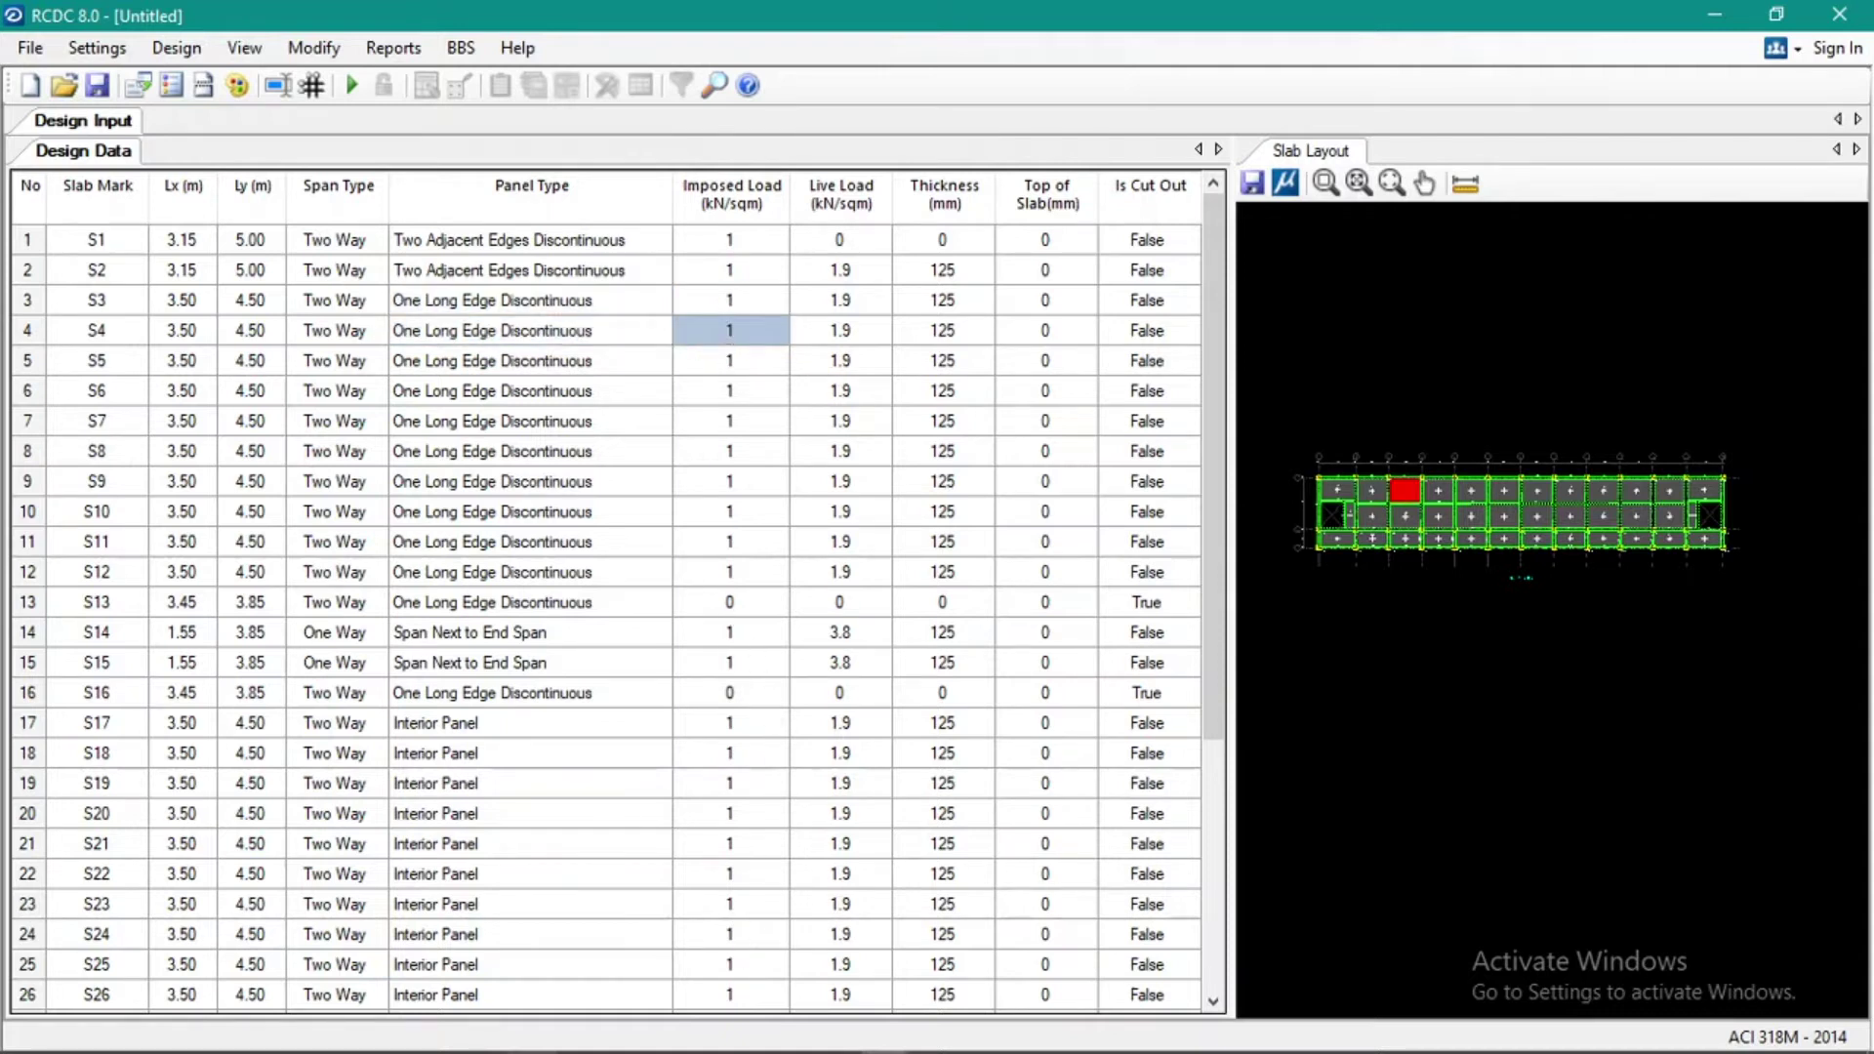
Switch to the LOADGENERATION.xlsm workbook in Excel and check the area load of the slab, finish, ceiling and MEPF dead load for two-way floors
left_click(533, 1036)
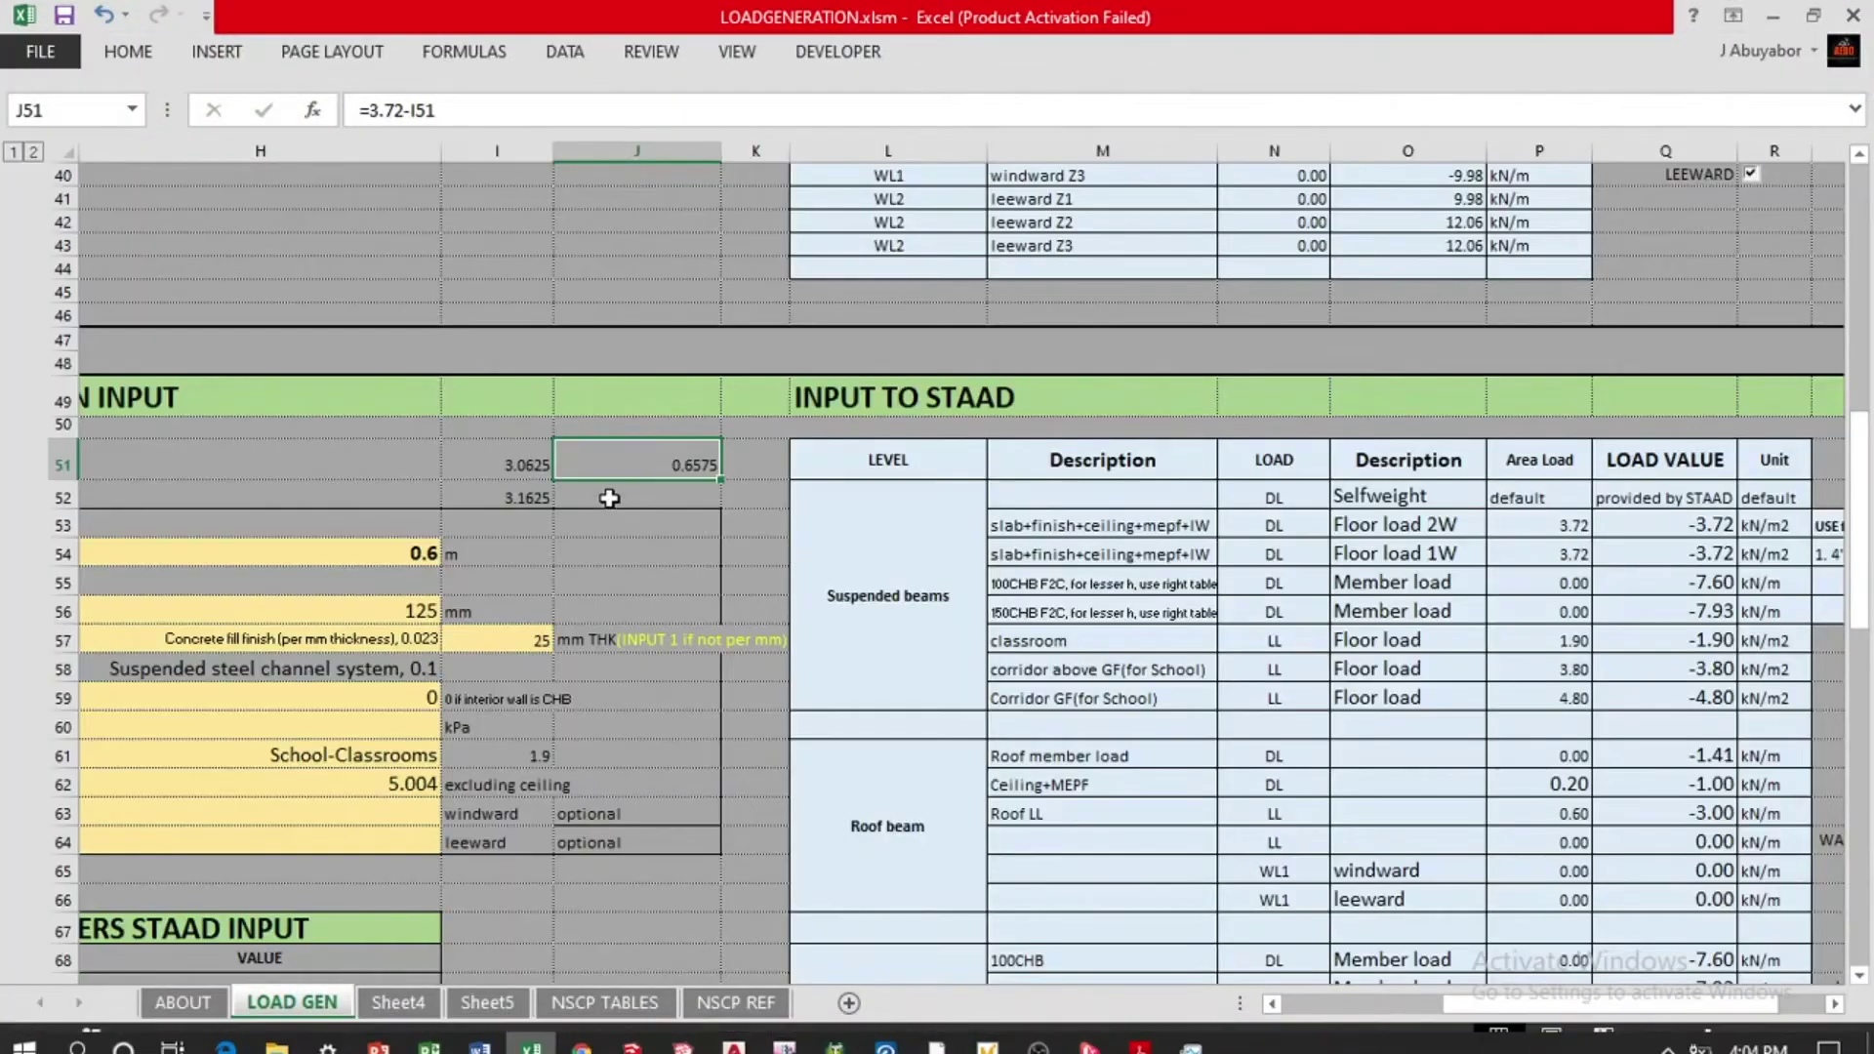
left_click(899, 523)
left_click(1112, 527)
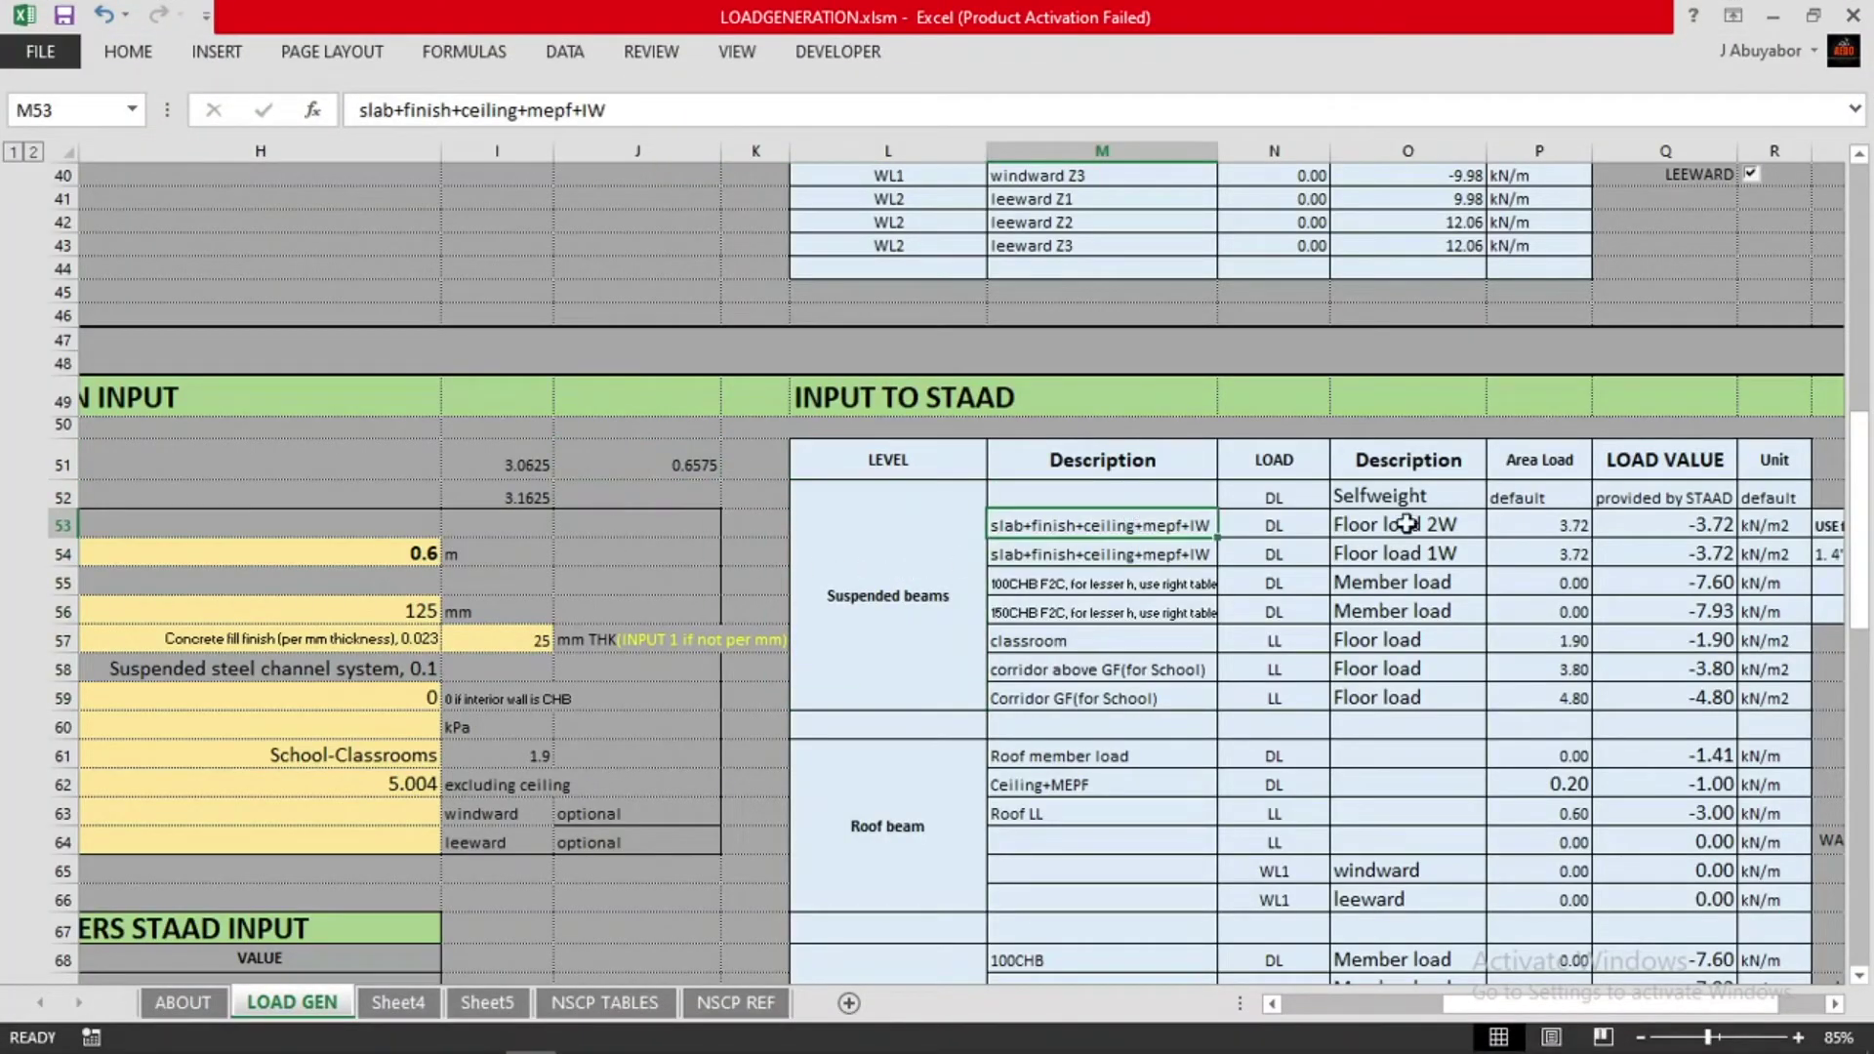
left_click(1508, 525)
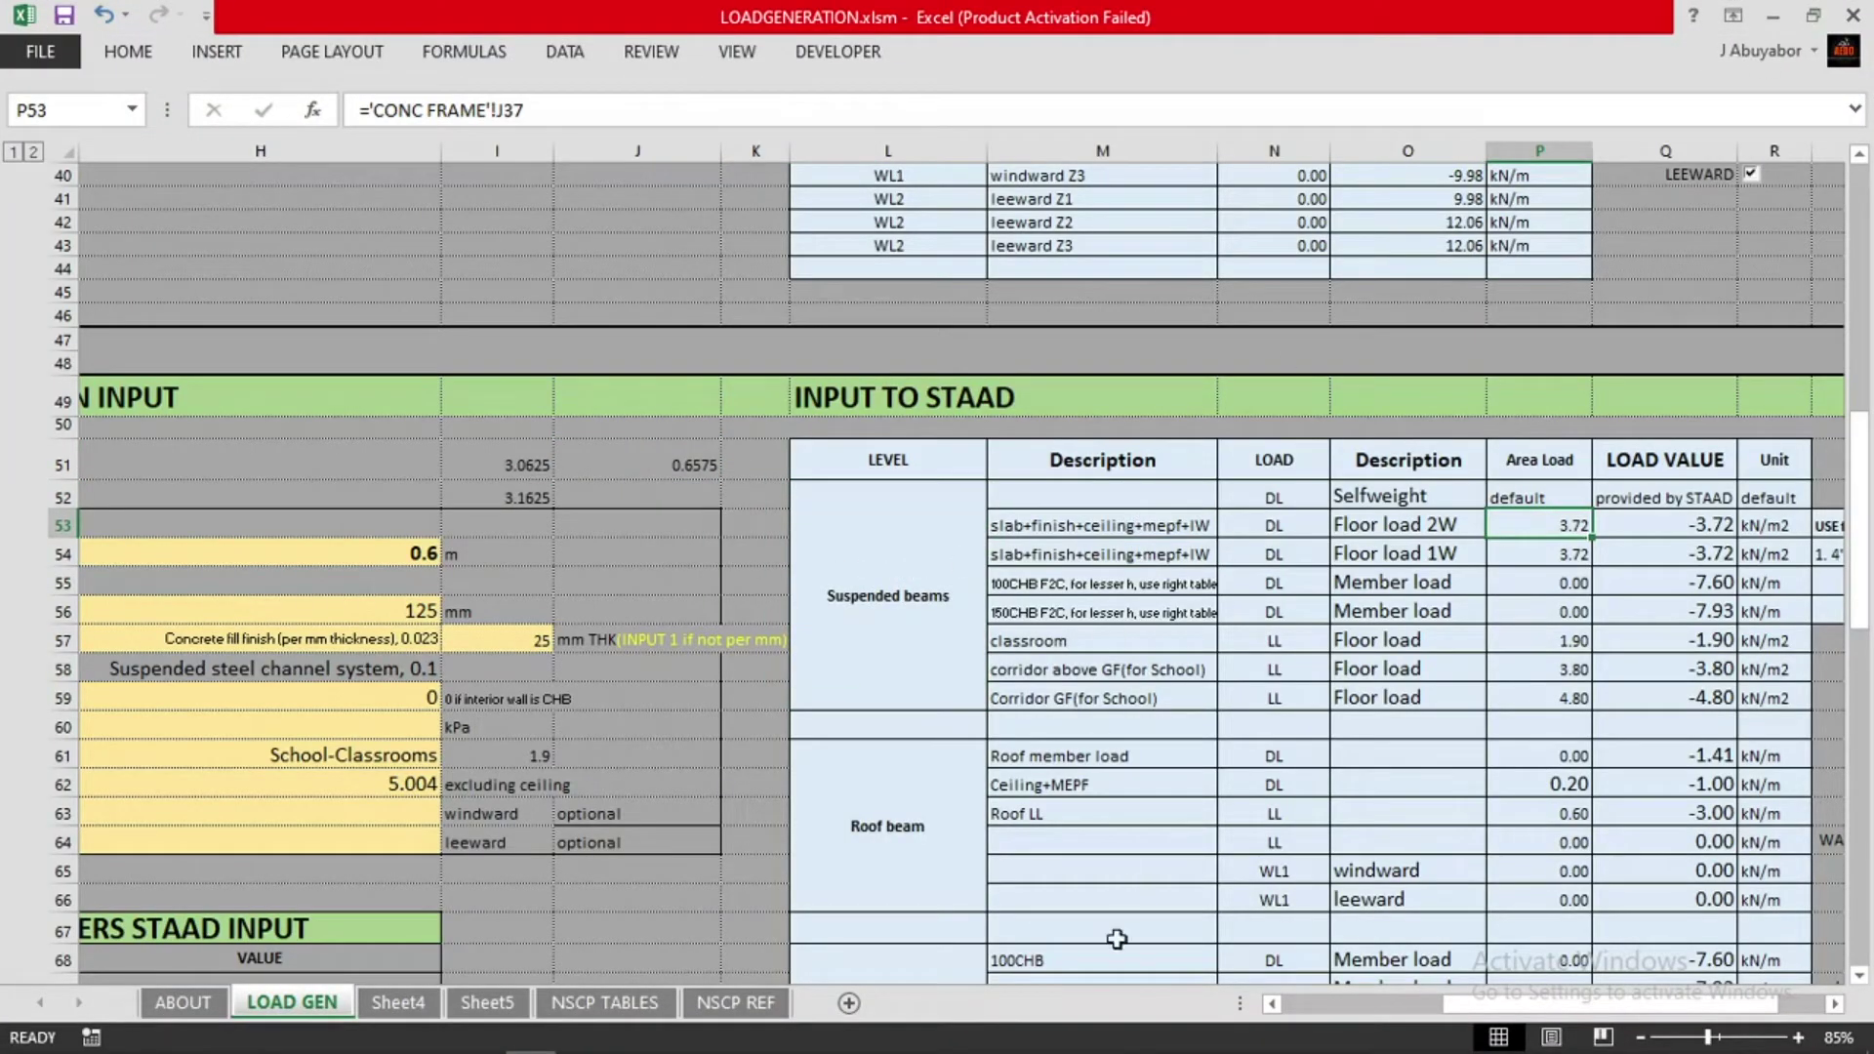
Switch back to RCDC and examine the panel types, imposed loads and live loads of slabs S2 to S6
left_click(878, 1039)
left_click(964, 917)
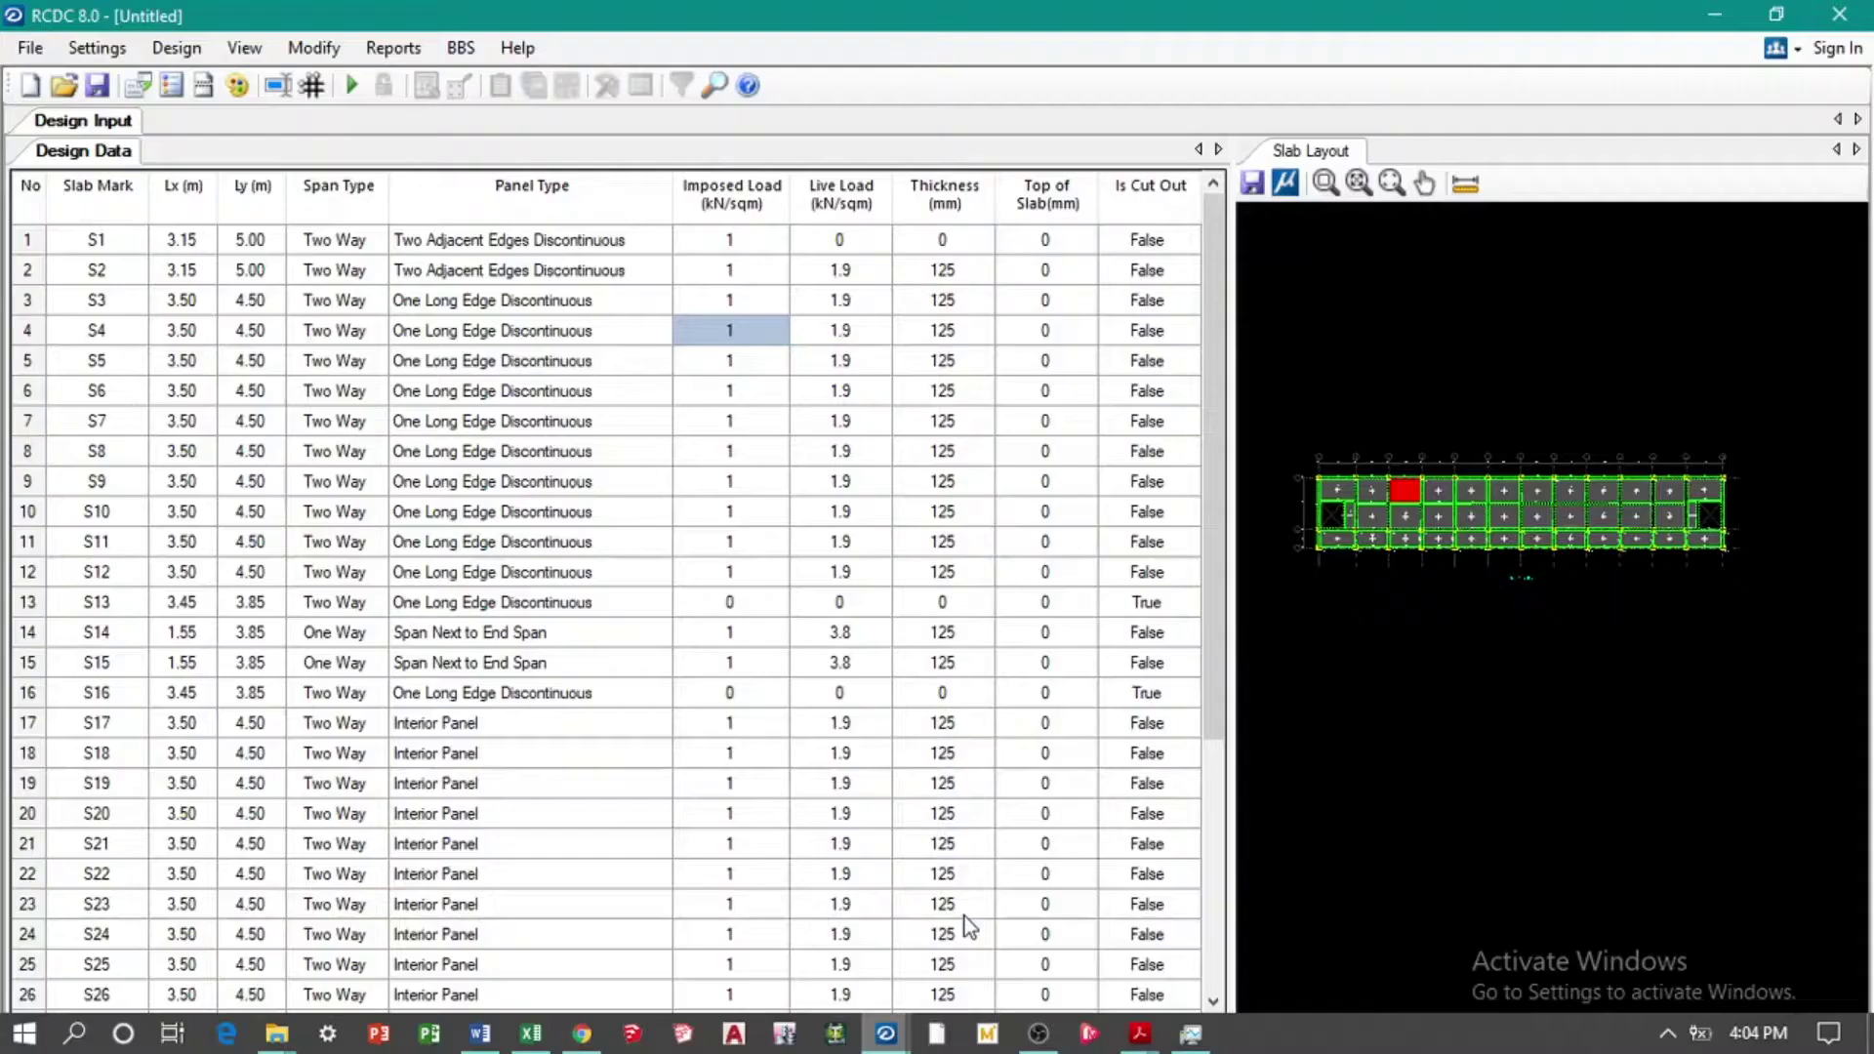
left_click(628, 388)
left_click(627, 332)
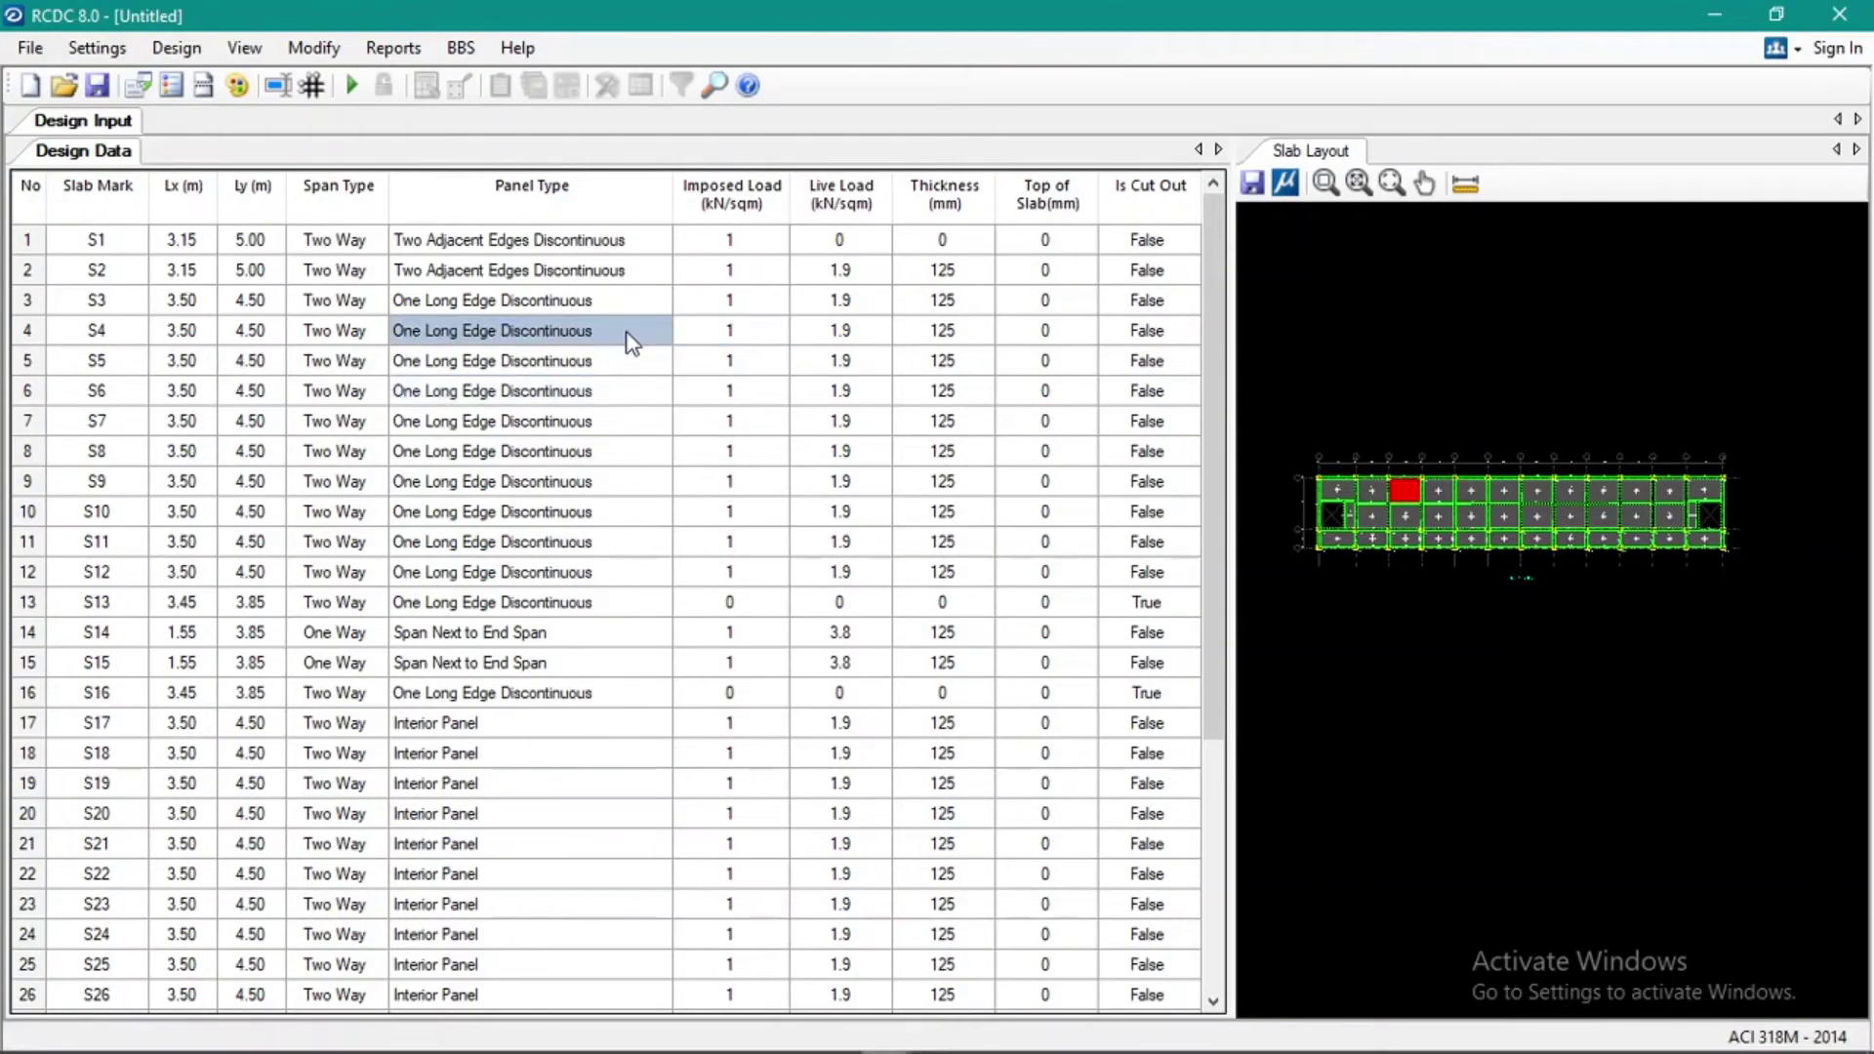
left_click(619, 300)
left_click(612, 277)
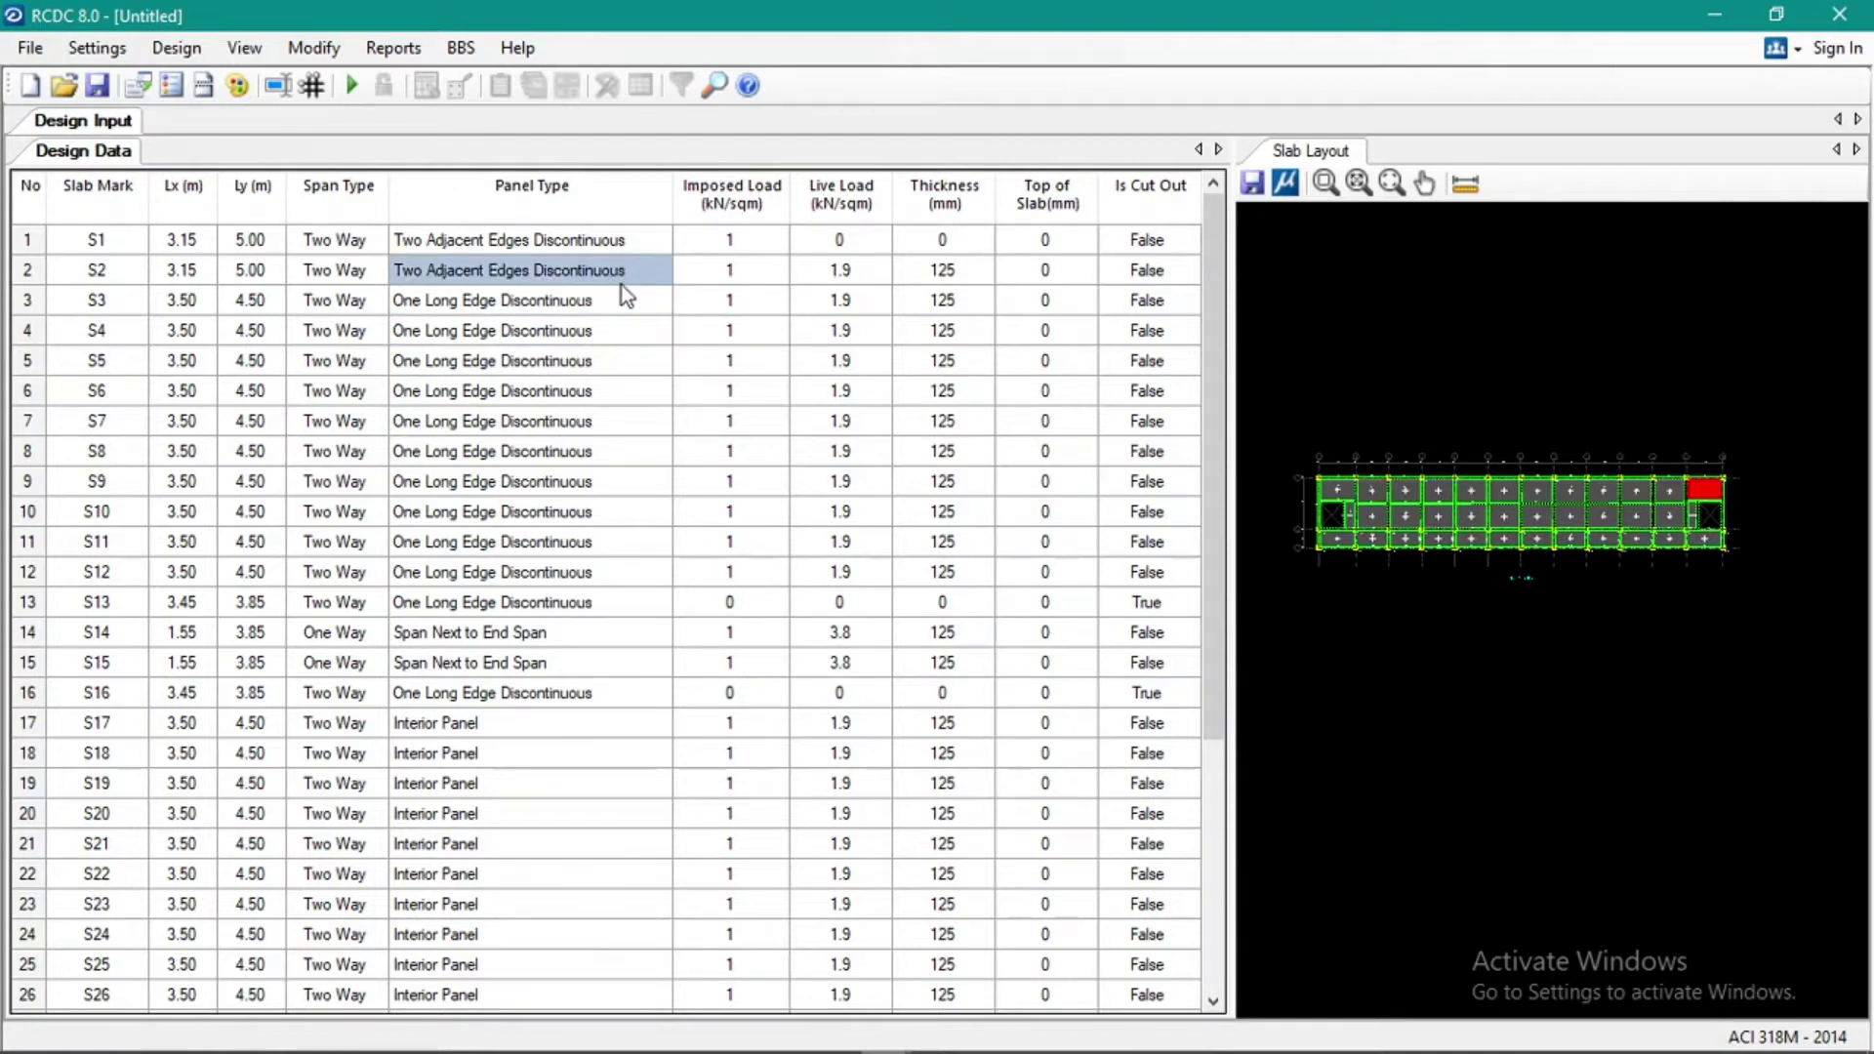
left_click(680, 300)
left_click(805, 361)
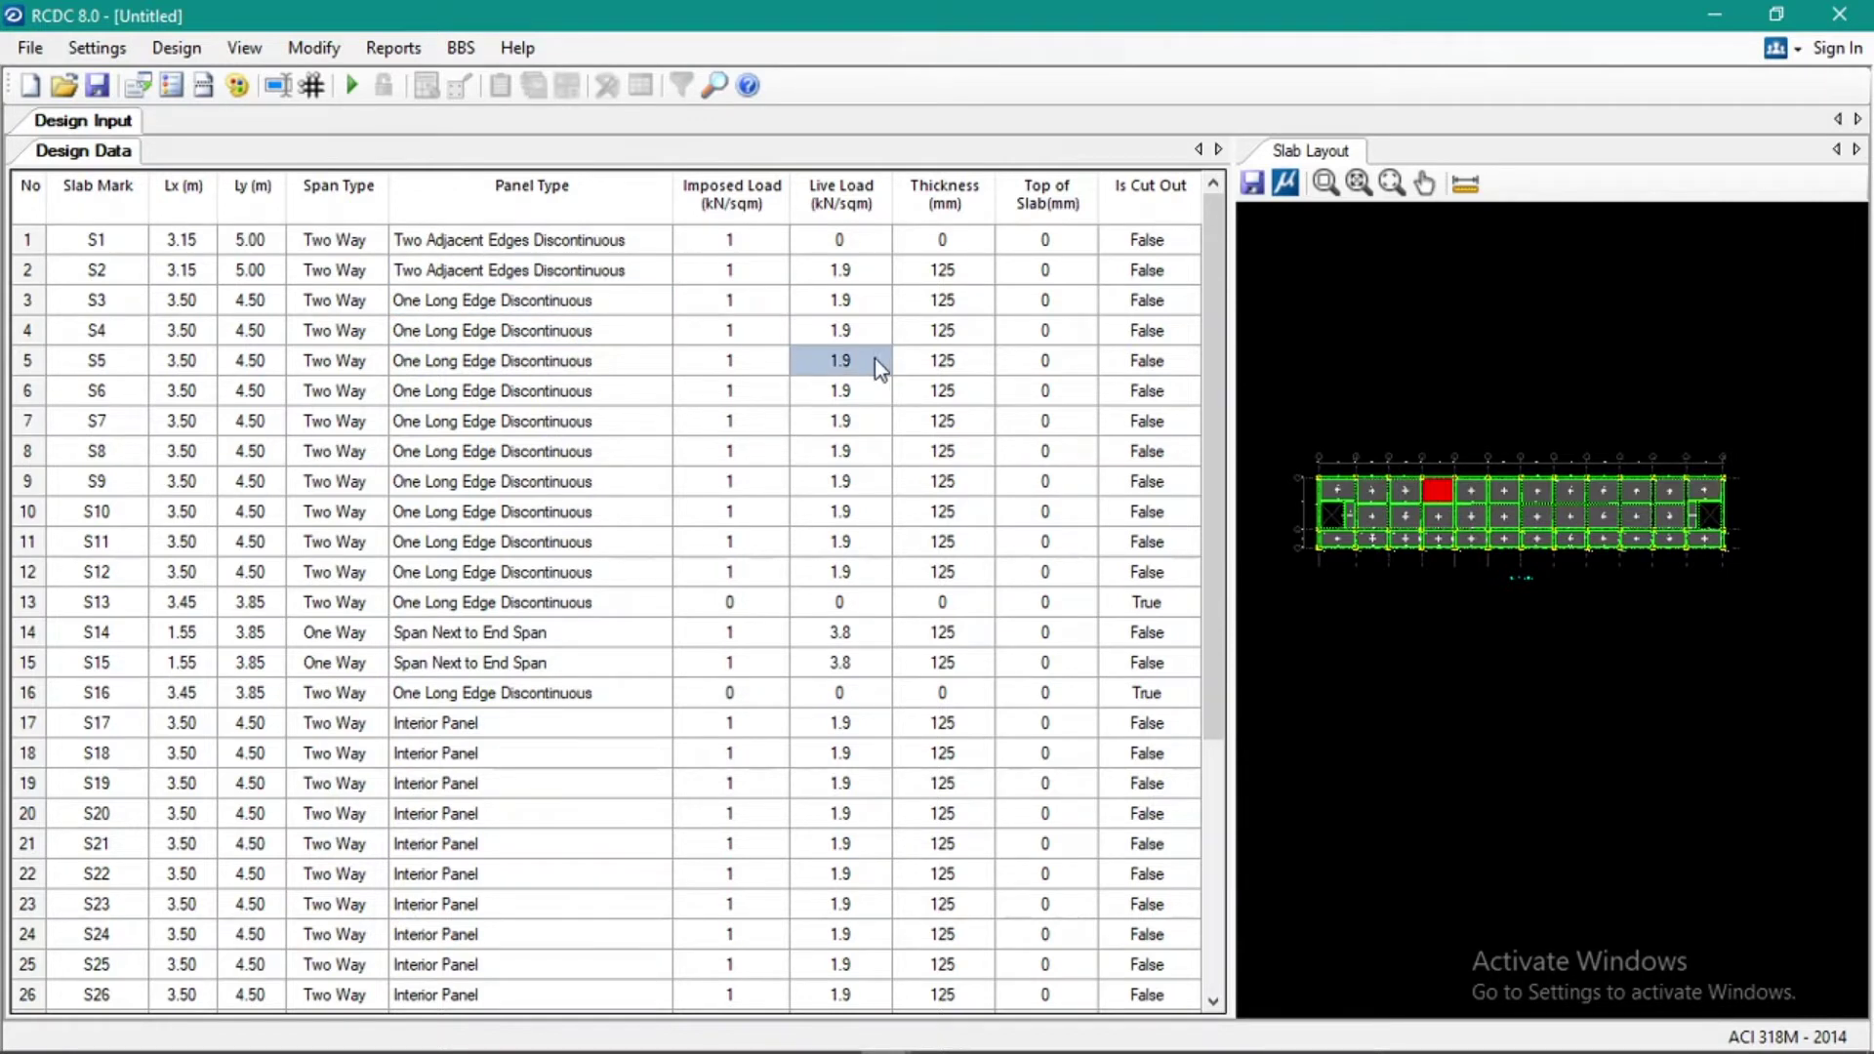
left_click(650, 302)
left_click(723, 278)
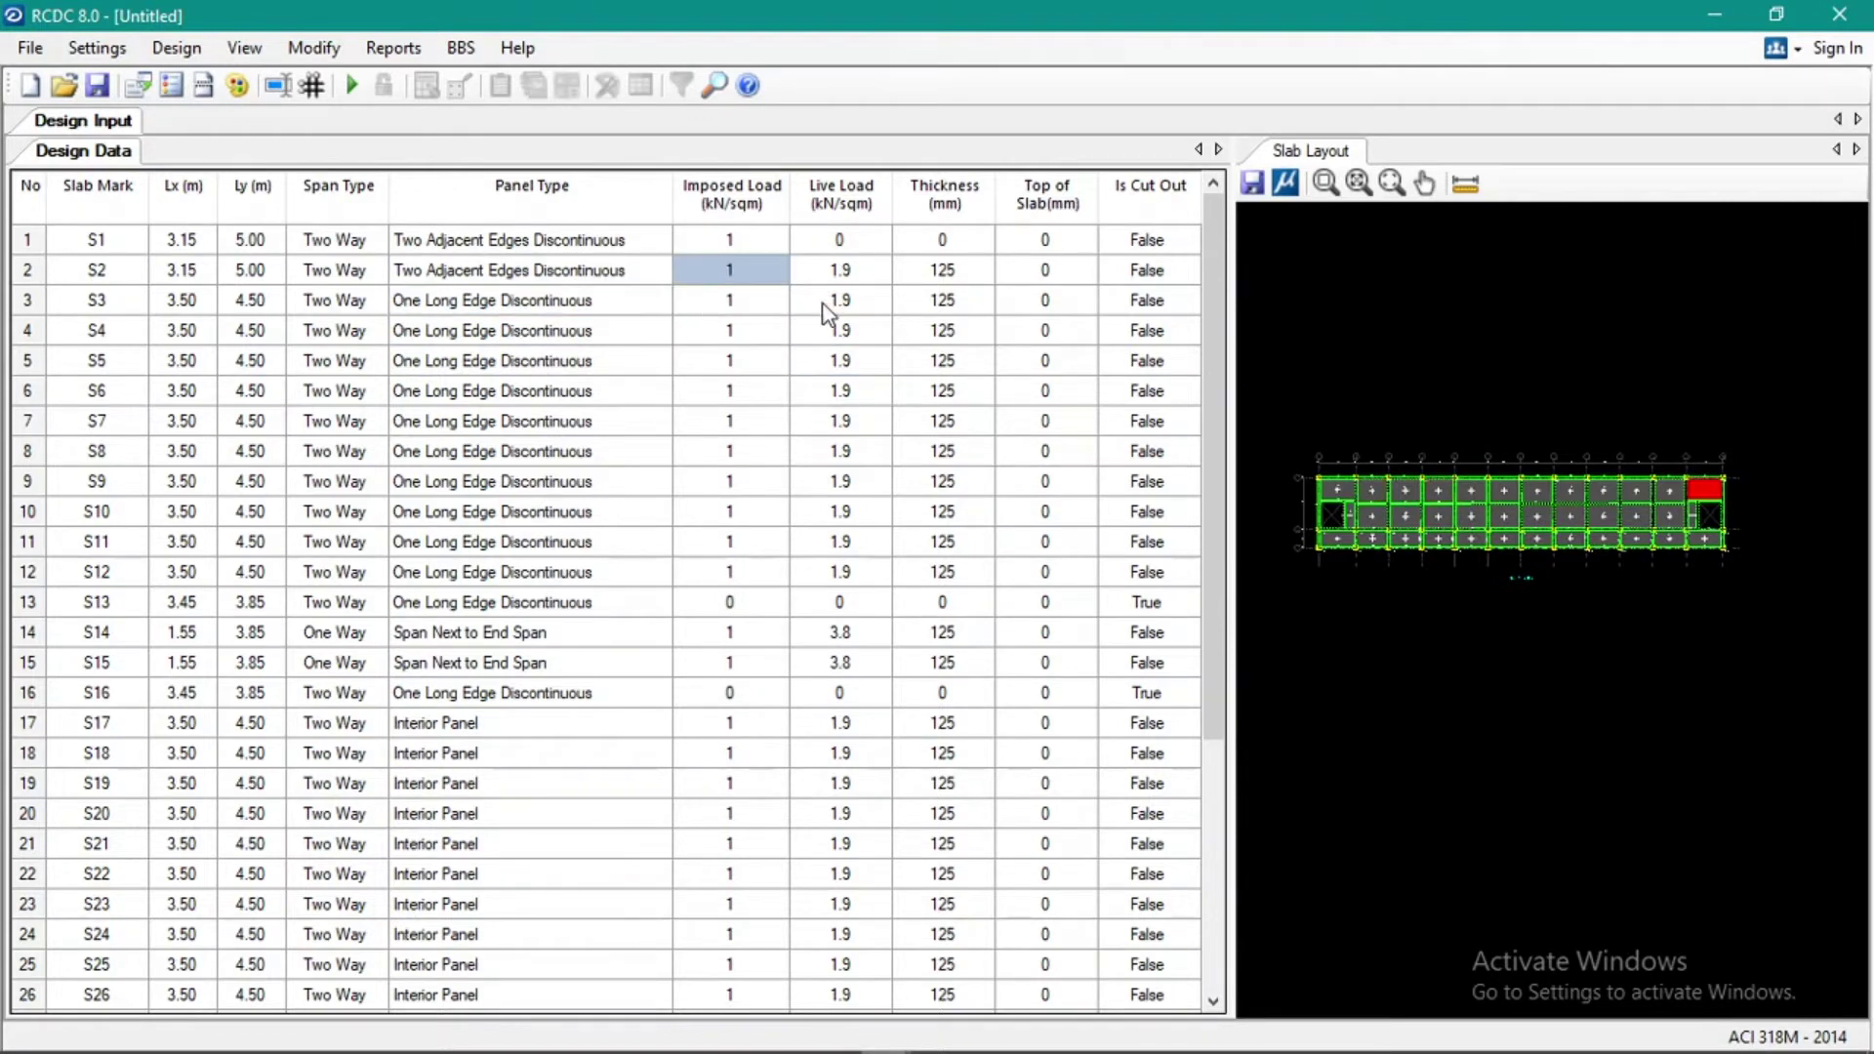
left_click(818, 304)
left_click(802, 277)
left_click(767, 297)
left_click(642, 279)
left_click(653, 293)
left_click(709, 277)
left_click(830, 268)
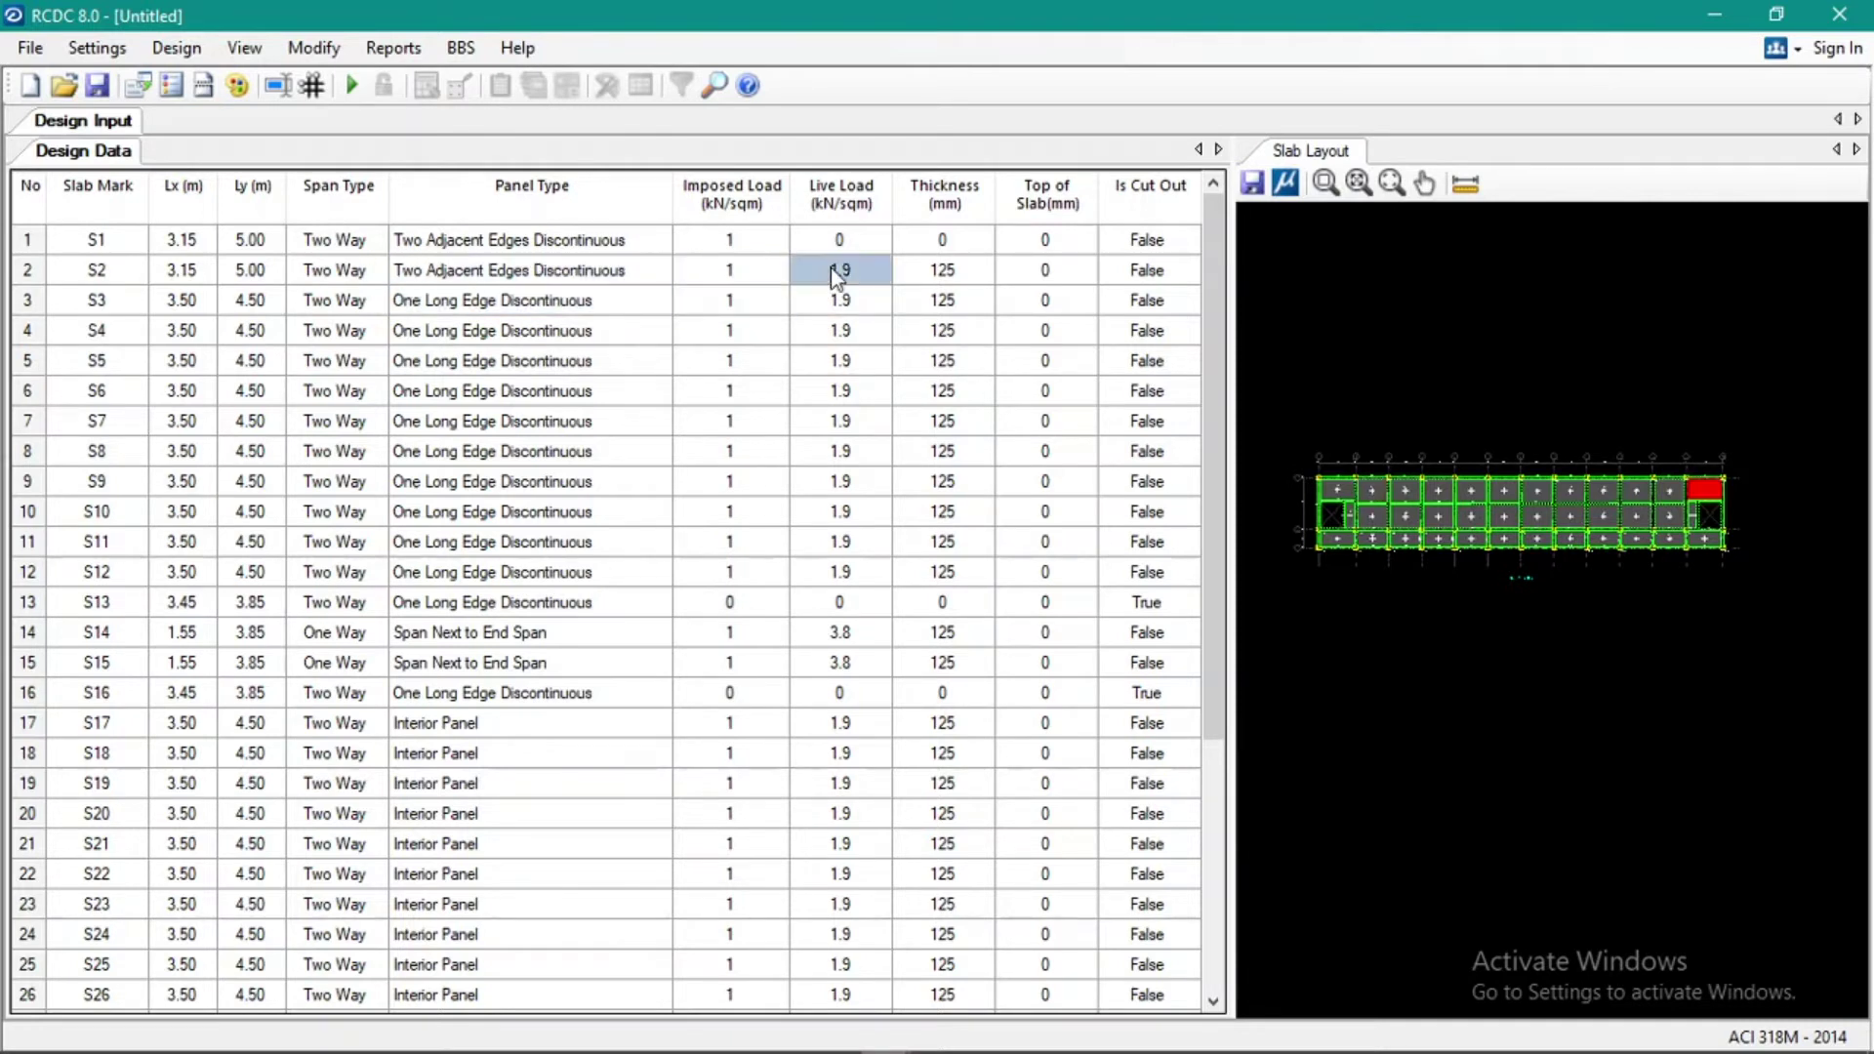
left_click(837, 311)
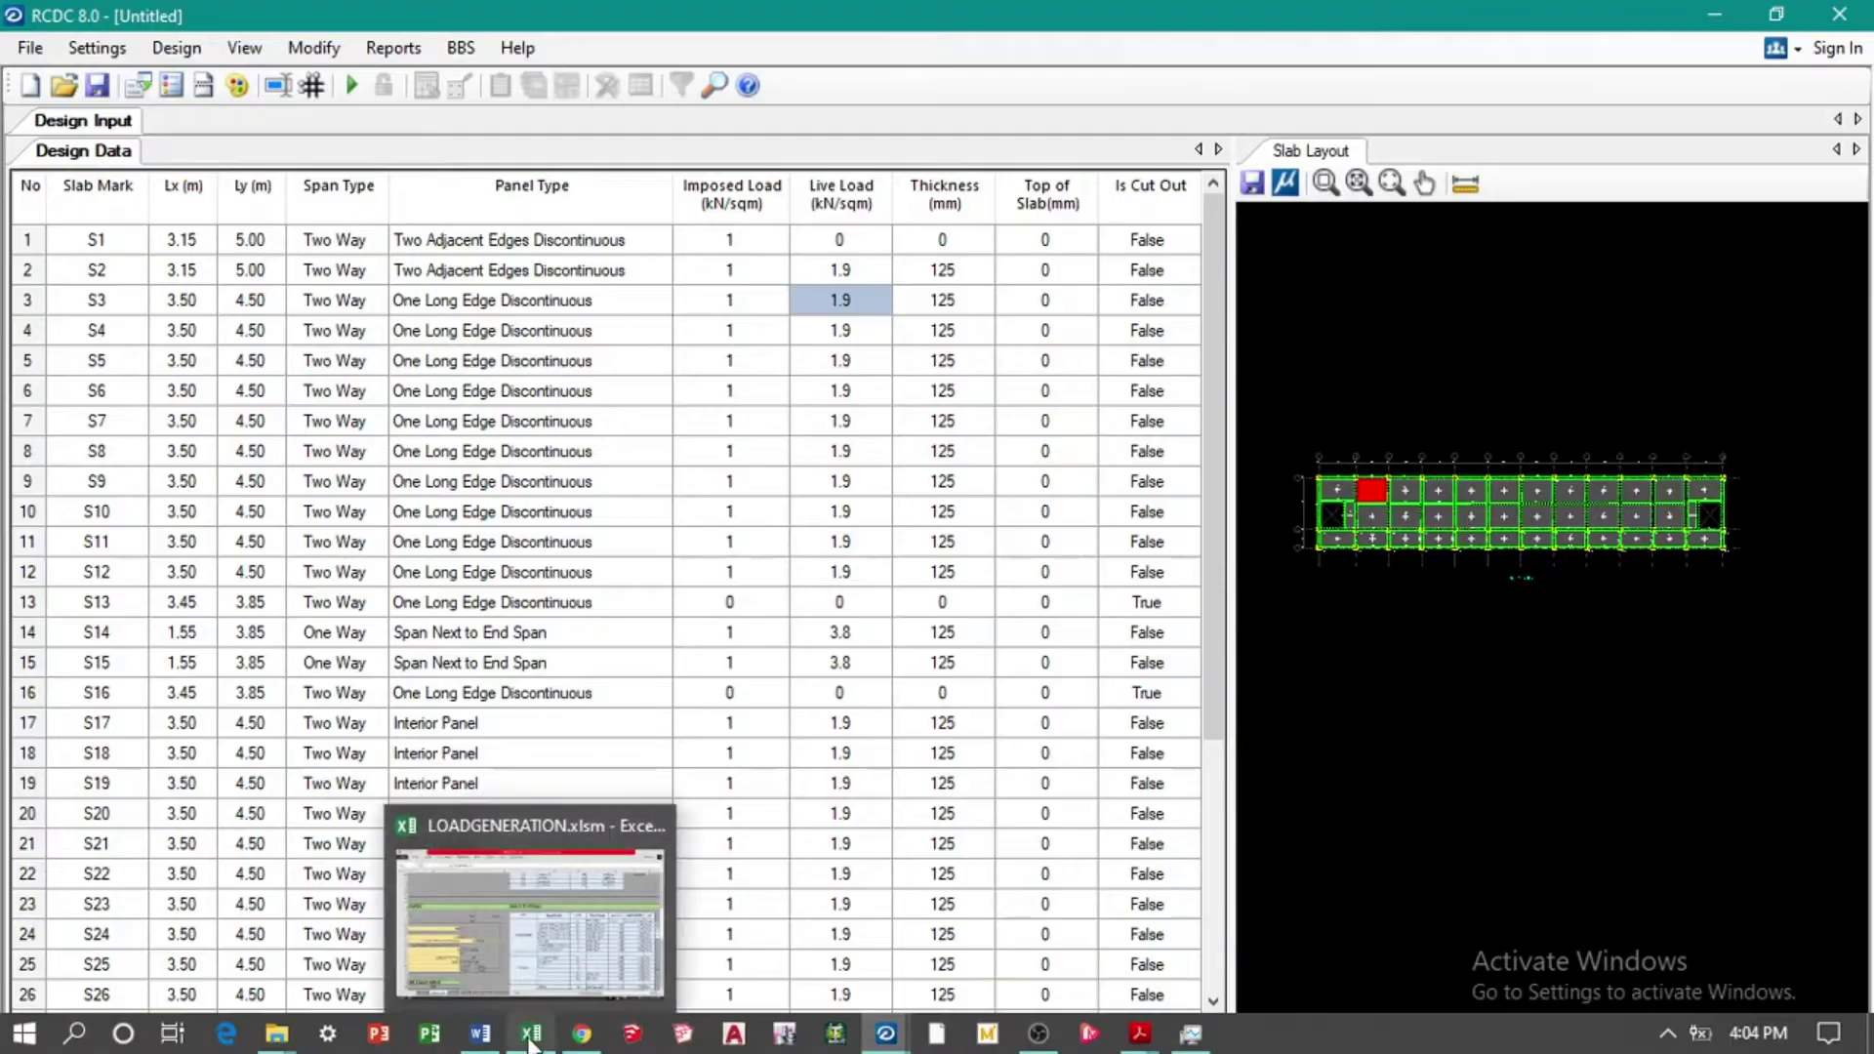
Switch to the LOADGENERATION.xlsm workbook and compare the slab thickness input with the selfweight and floor dead load entries
left_click(499, 1033)
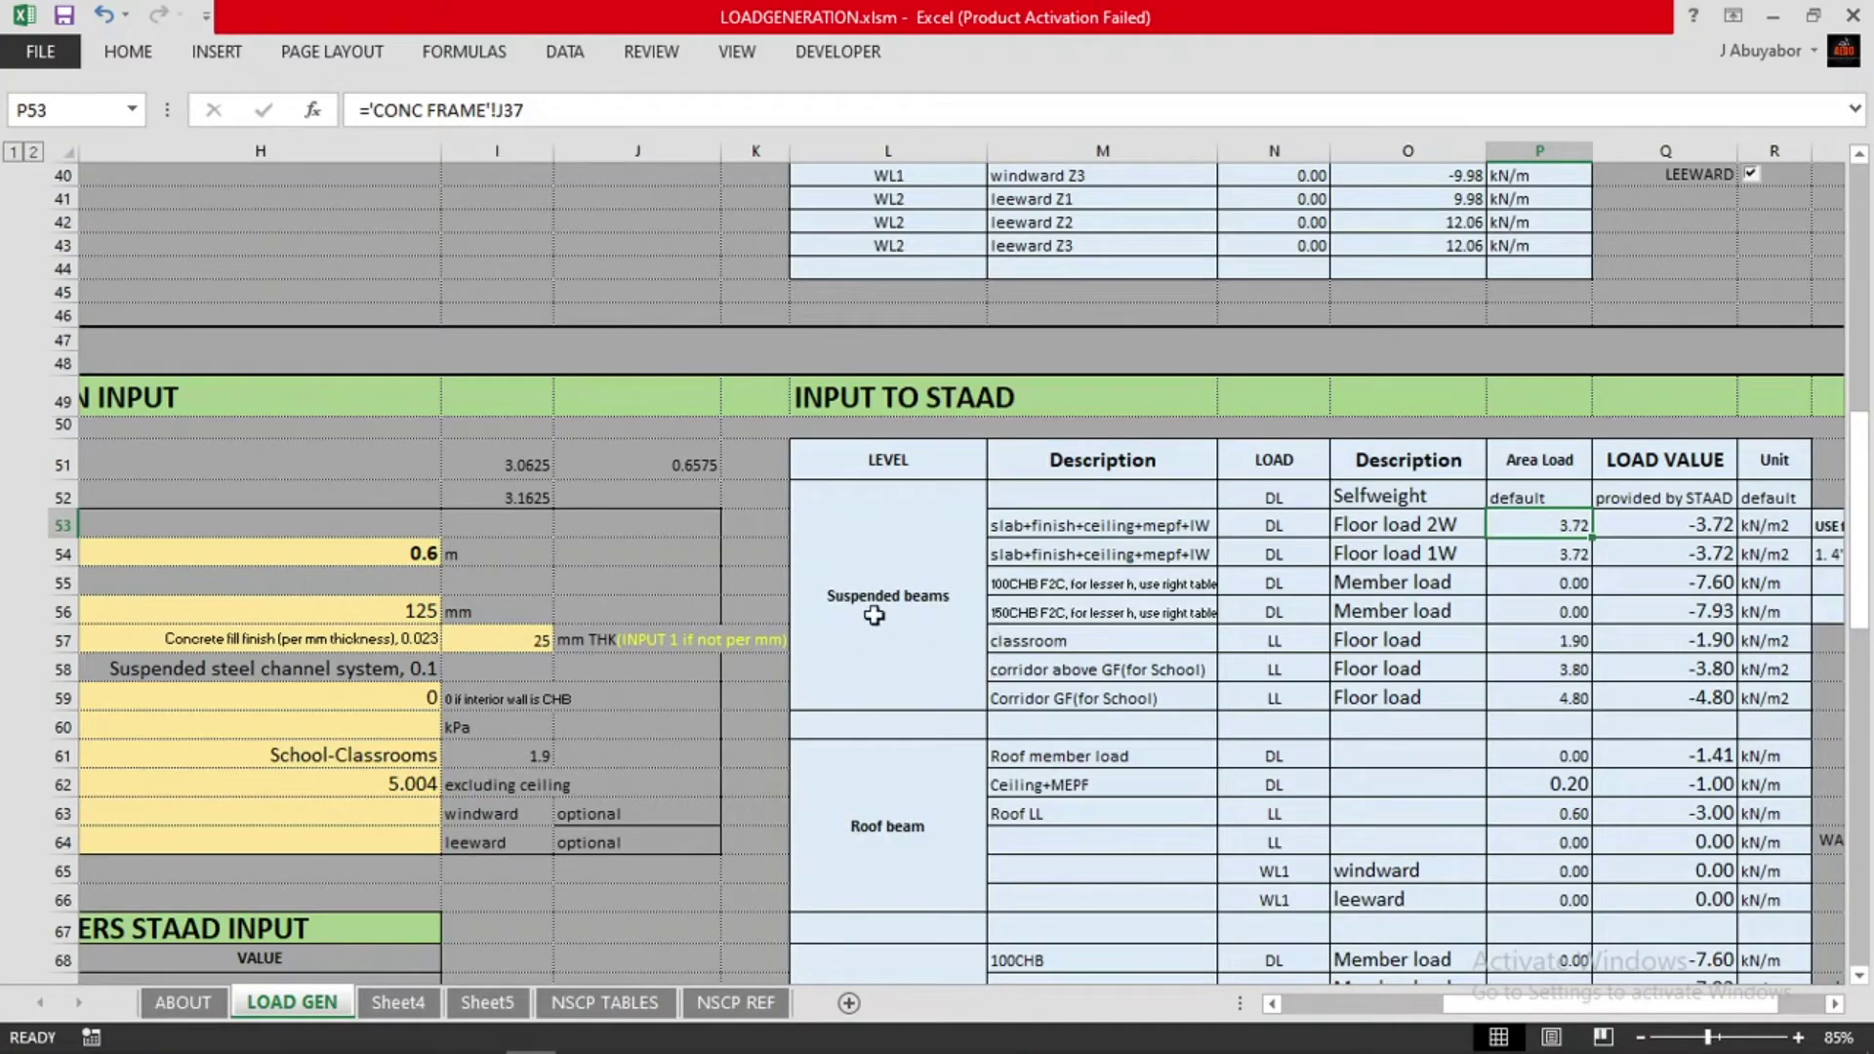
left_click(389, 613)
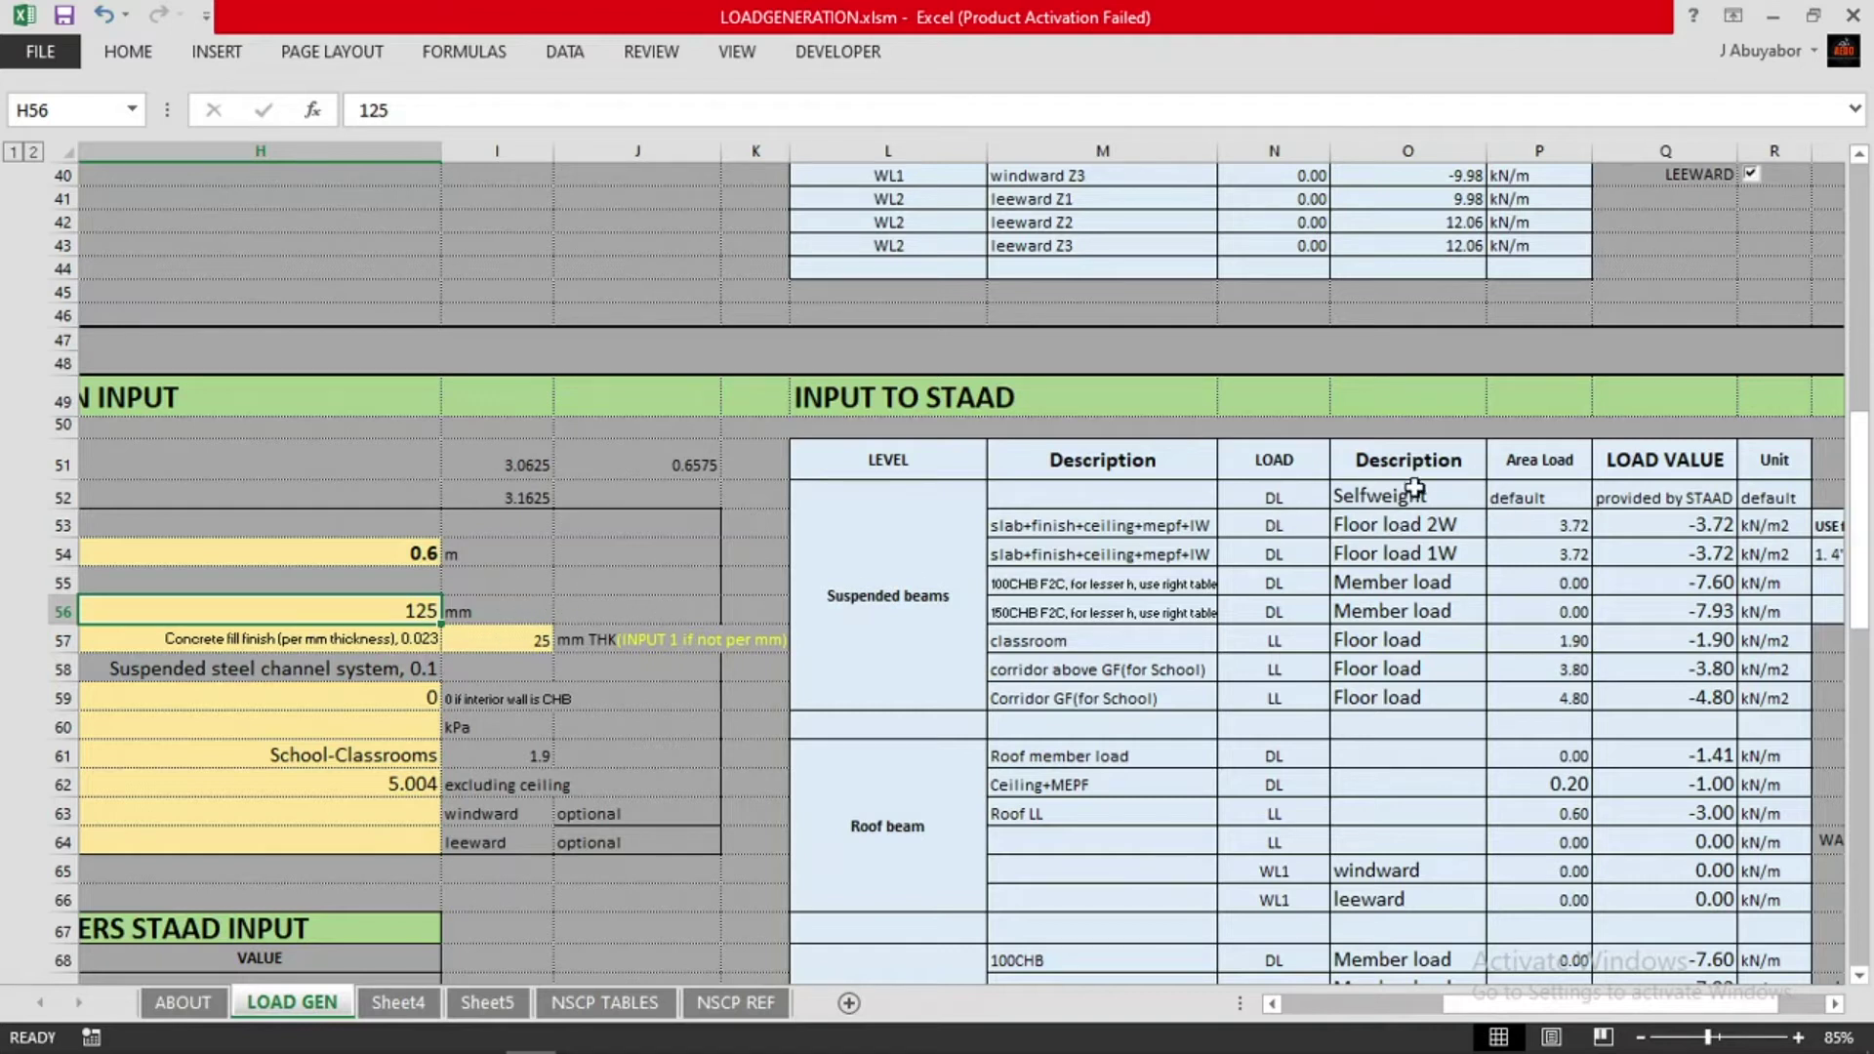
left_click(1647, 496)
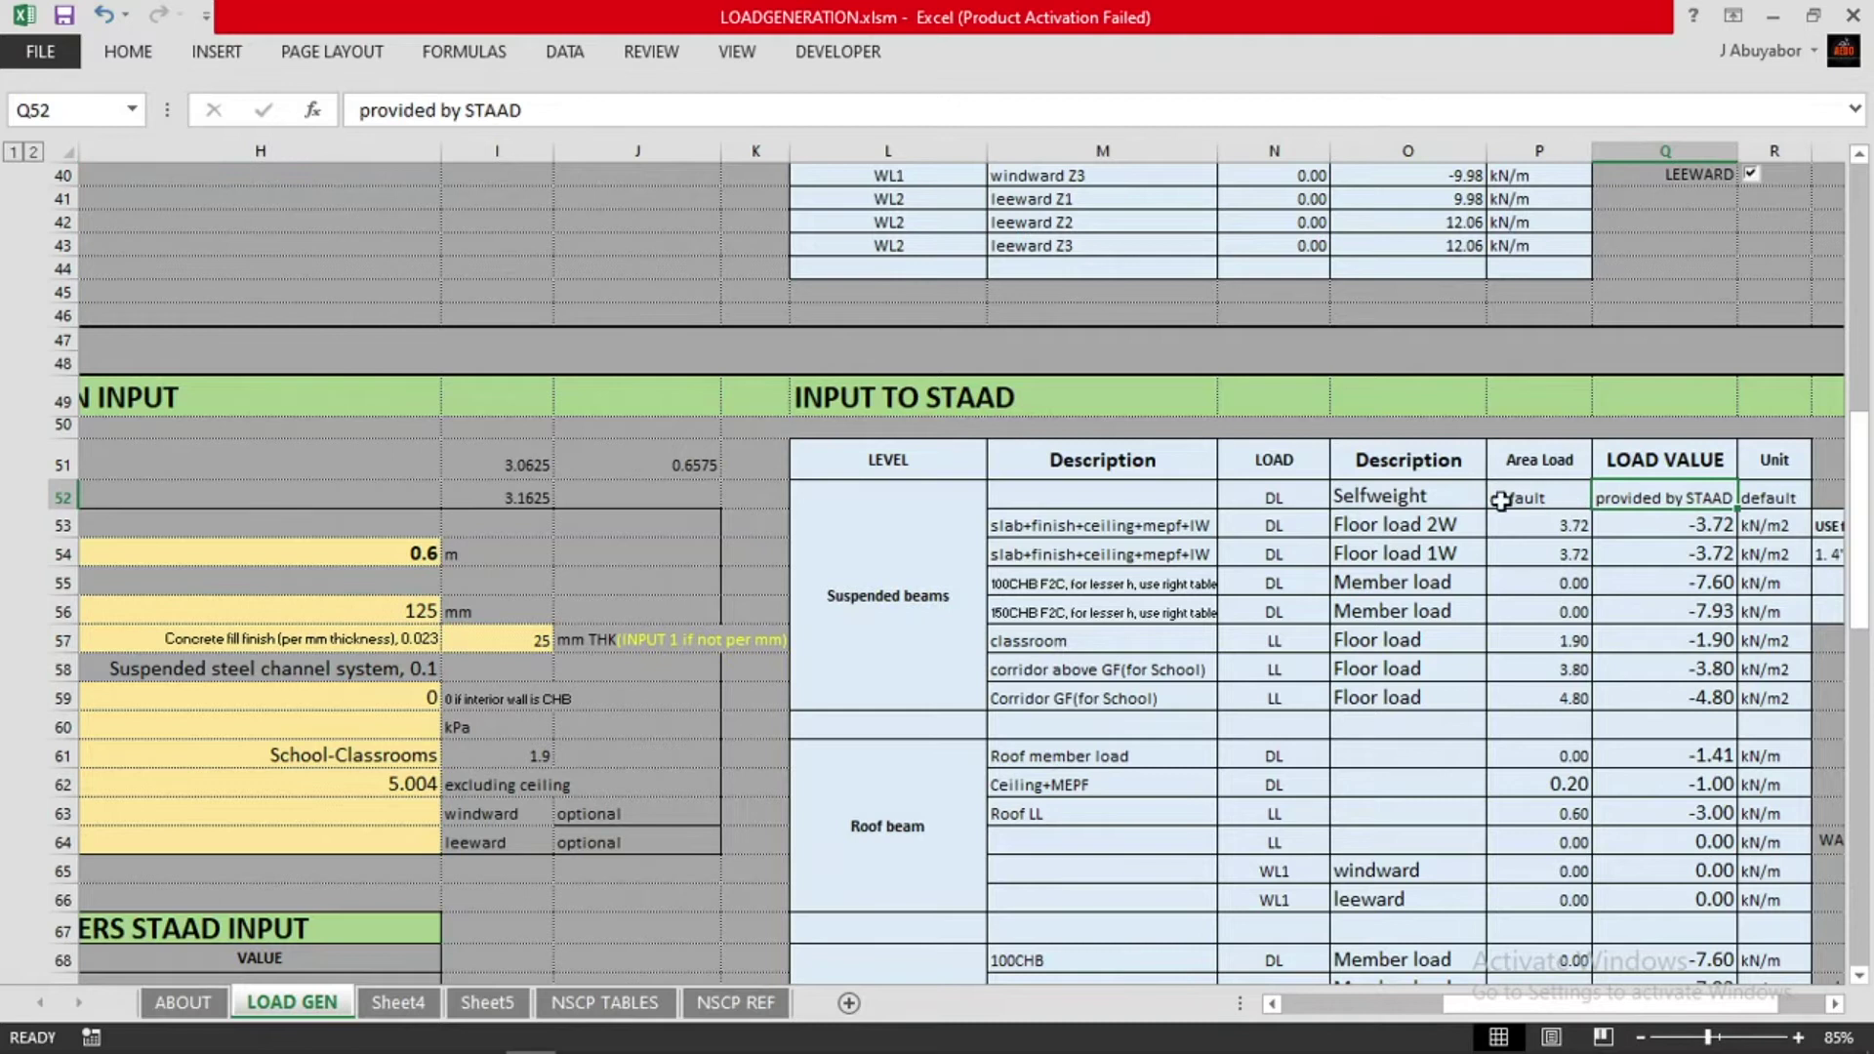
left_click(1452, 500)
left_click(1565, 491)
left_click(1651, 495)
left_click(1662, 525)
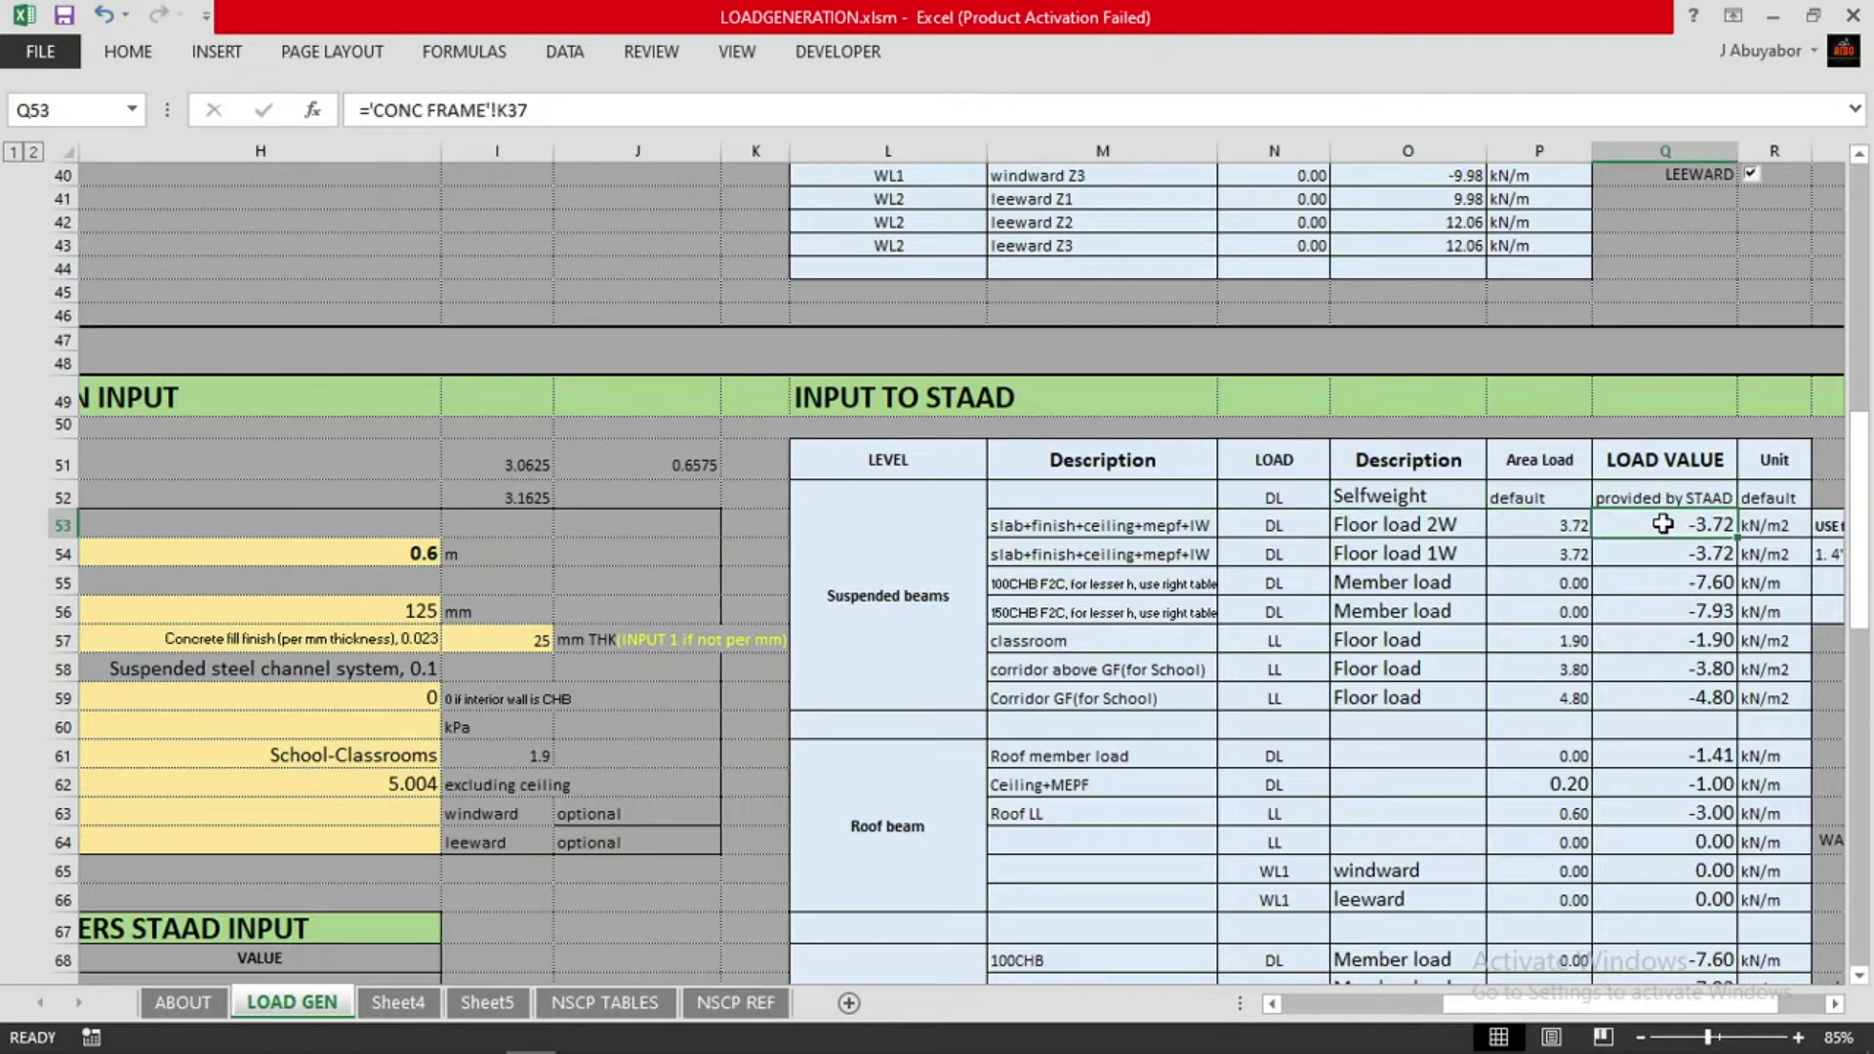
left_click(1661, 552)
left_click(1646, 533)
left_click(1073, 524)
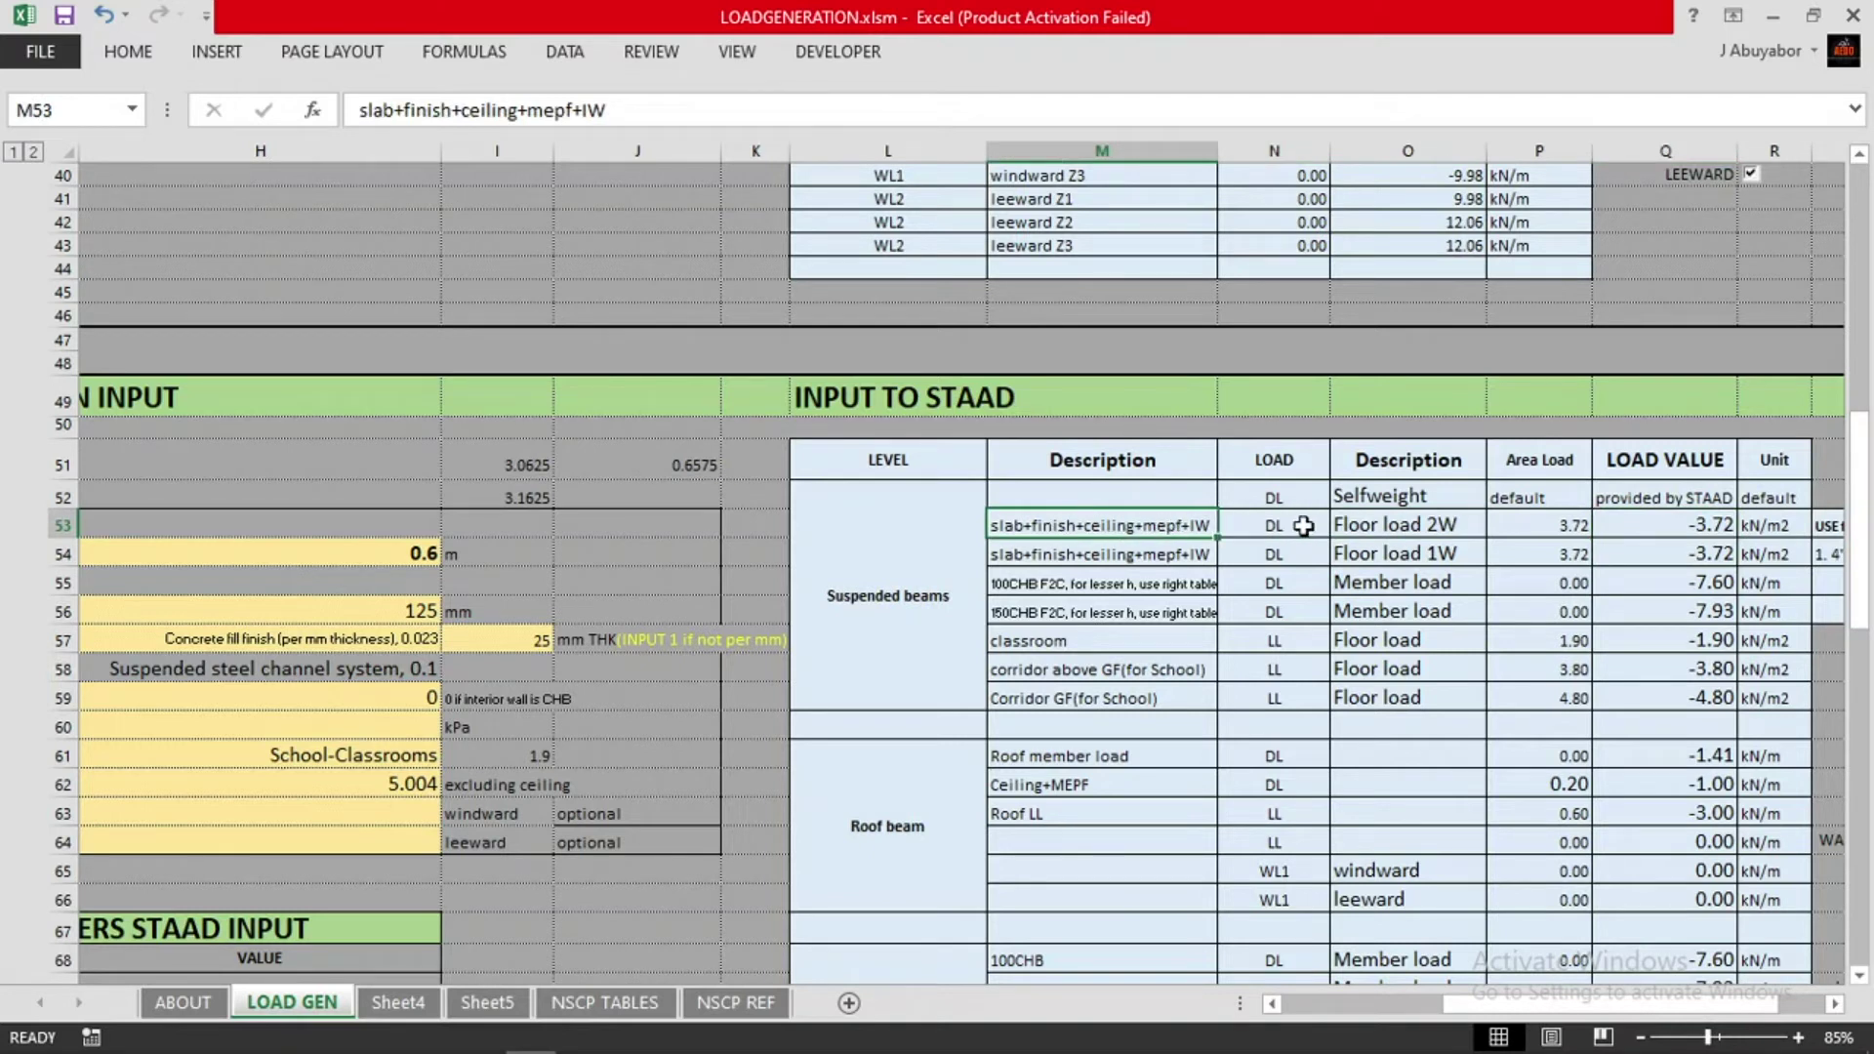
left_click(1644, 523)
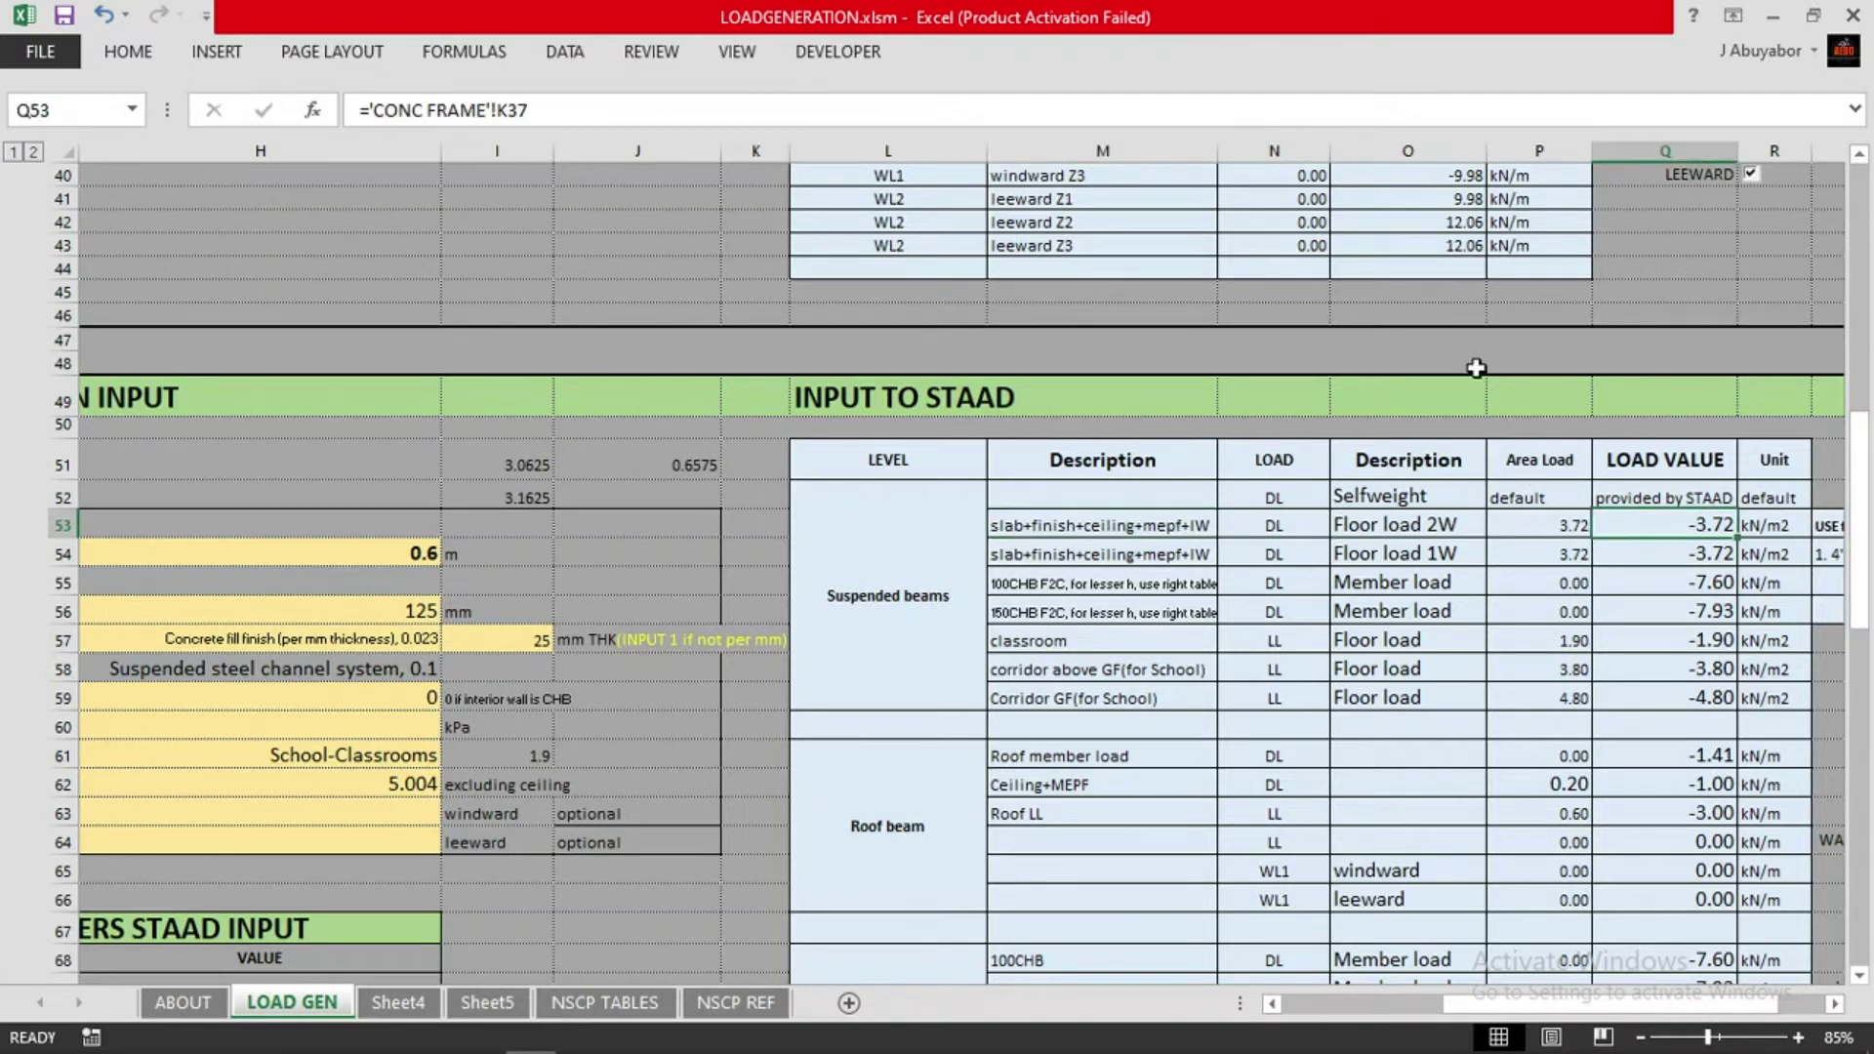
Switch back to RCDC and review the imposed load and thickness columns of the slab table
mouse_move(996, 1034)
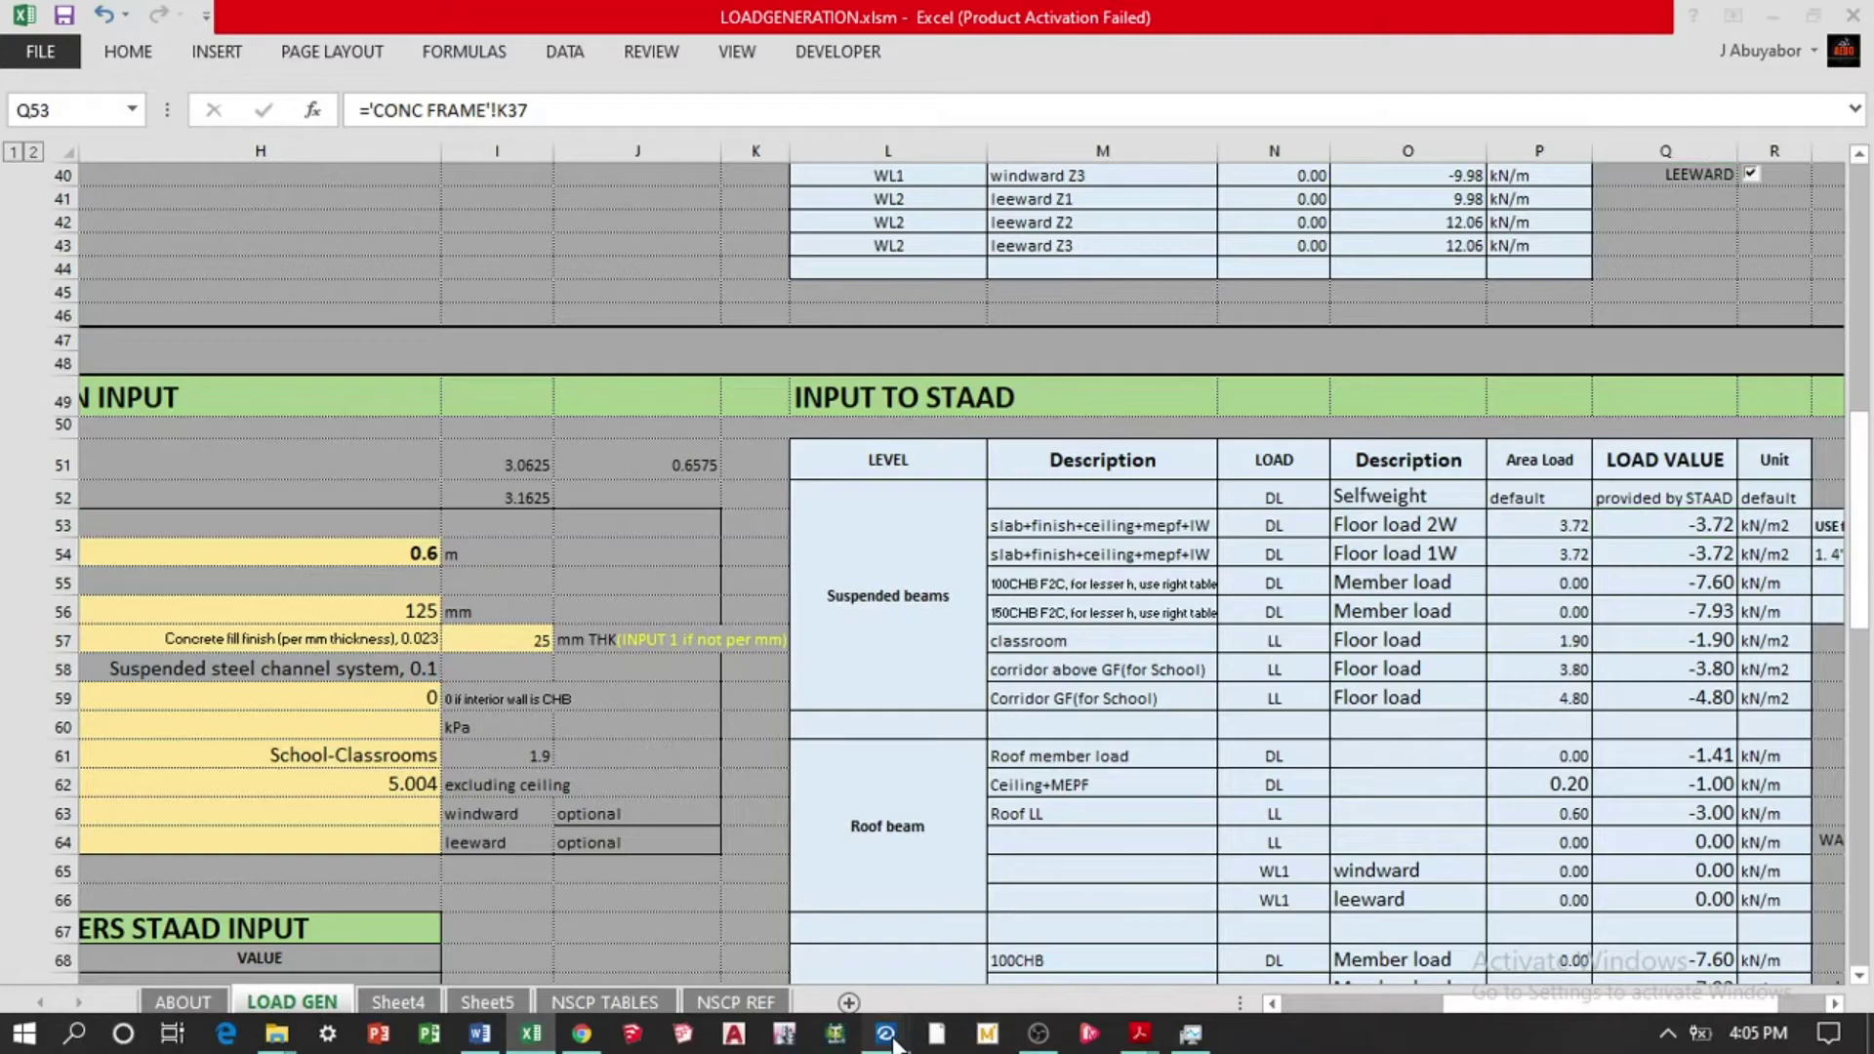
mouse_move(886, 1034)
left_click(1008, 937)
left_click(854, 450)
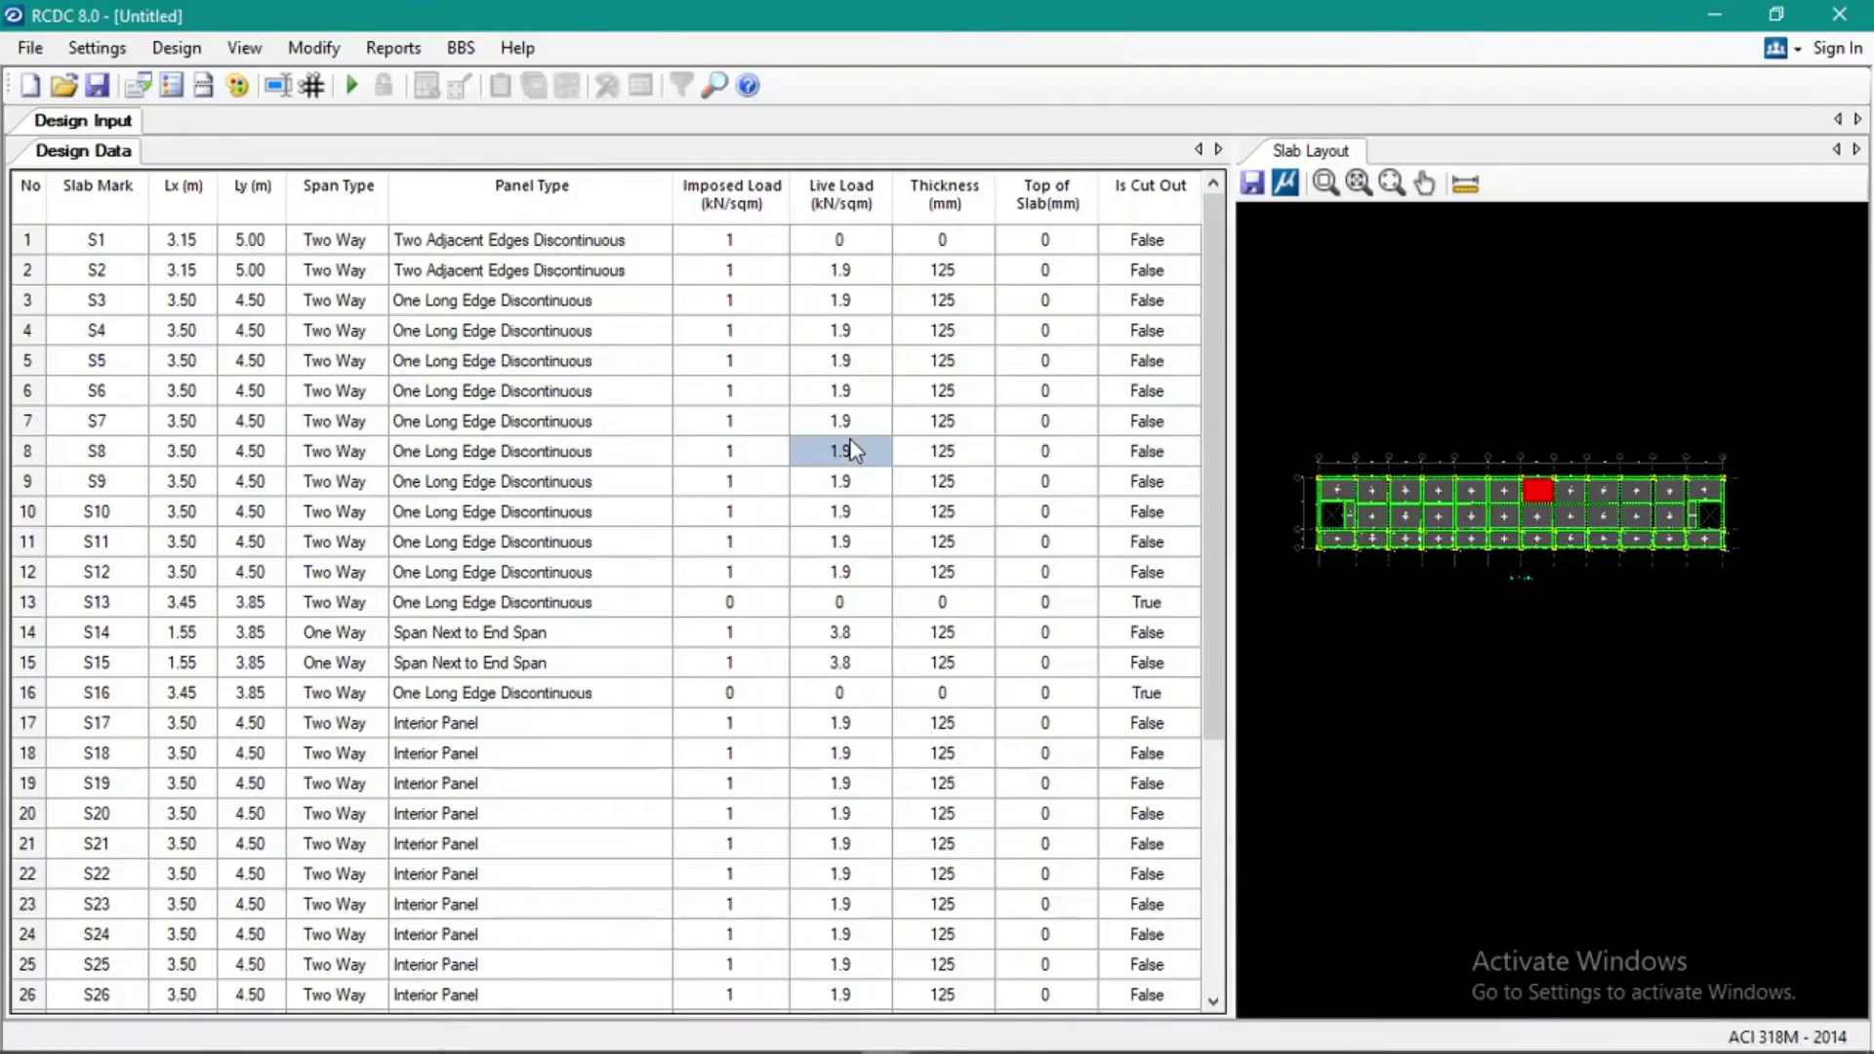
left_click(724, 395)
left_click(619, 451)
left_click(722, 512)
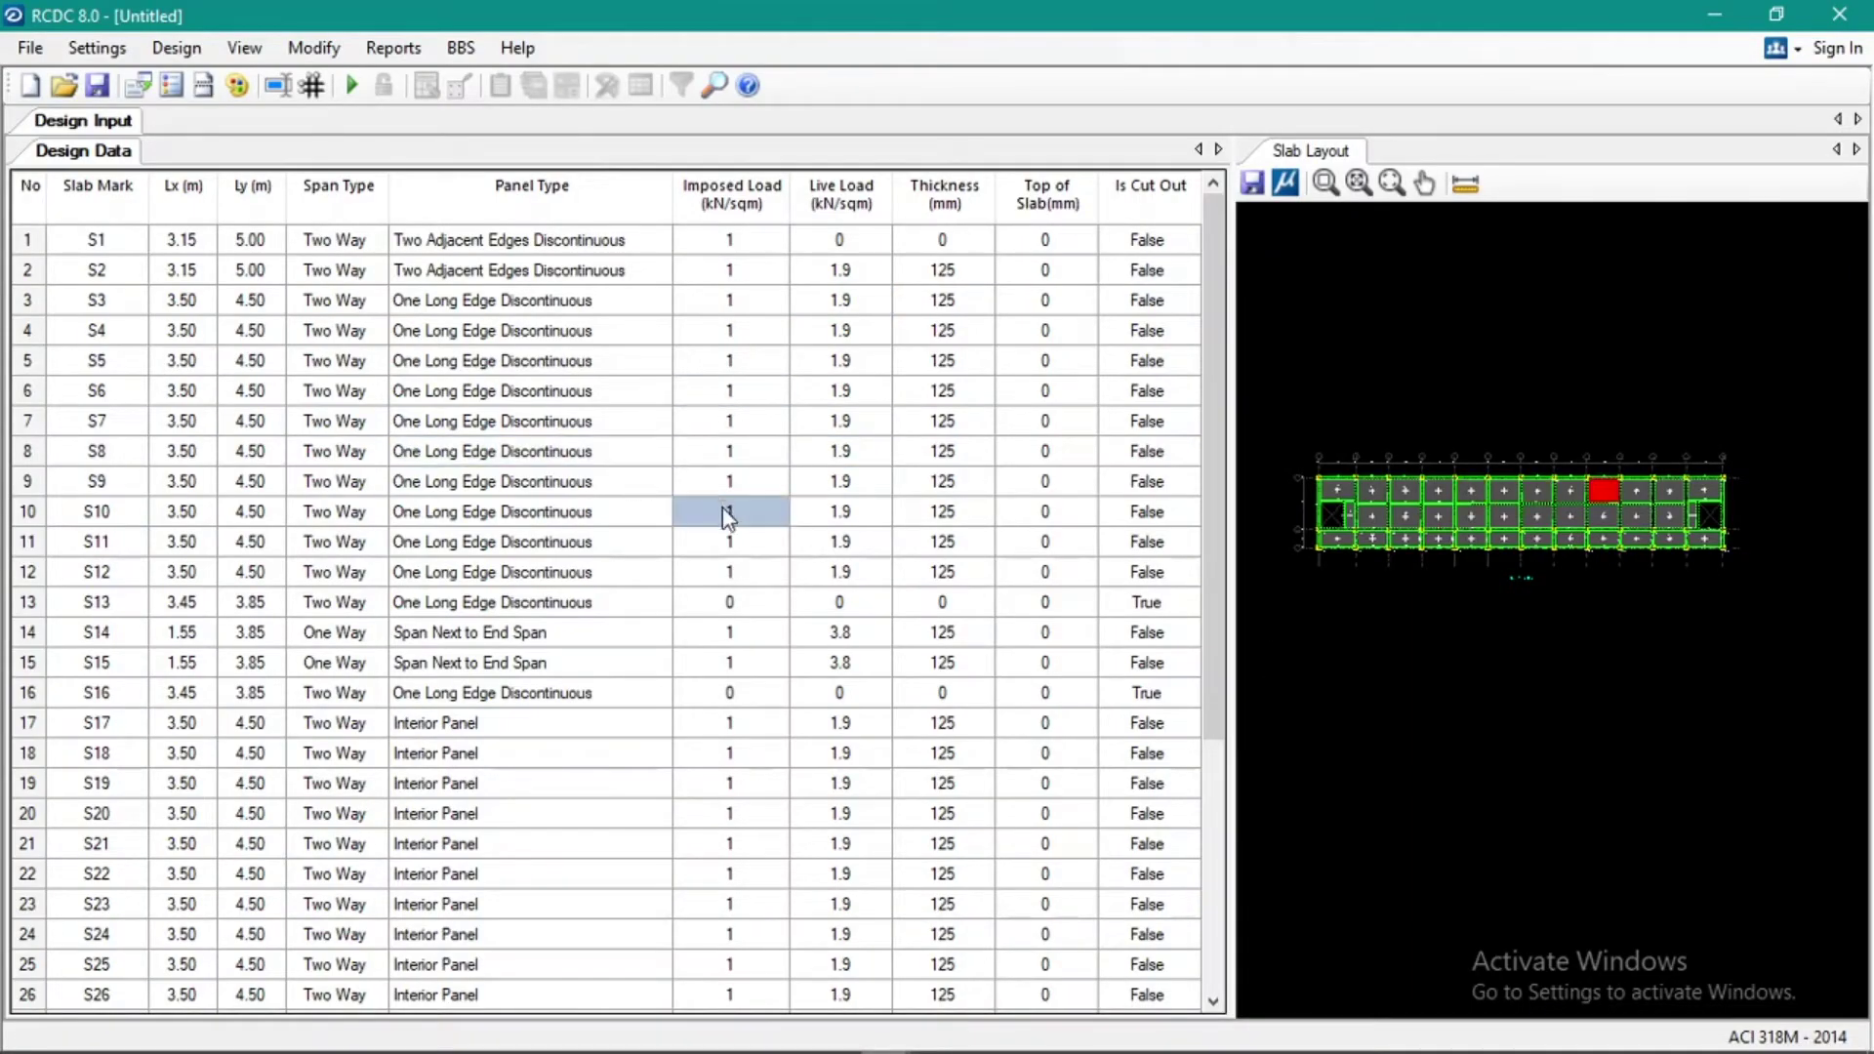
left_click(771, 391)
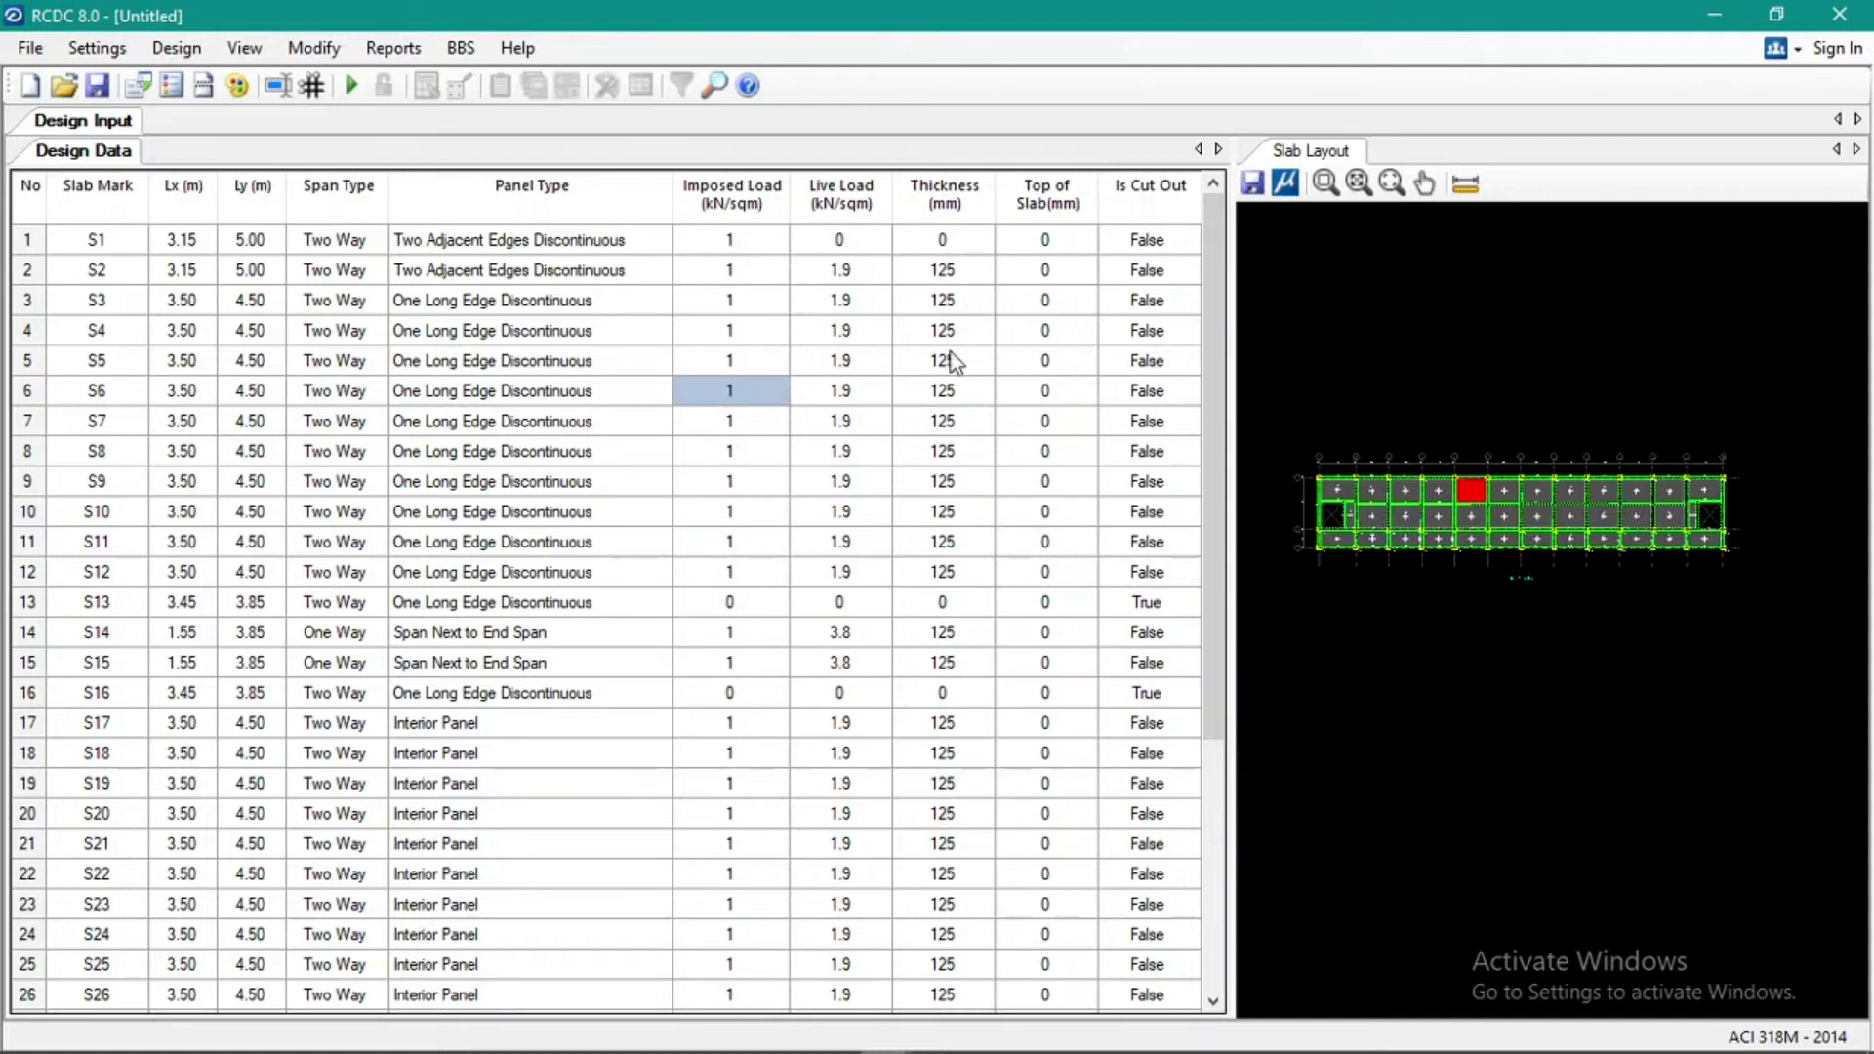
left_click_drag(959, 278, 951, 783)
left_click(758, 541)
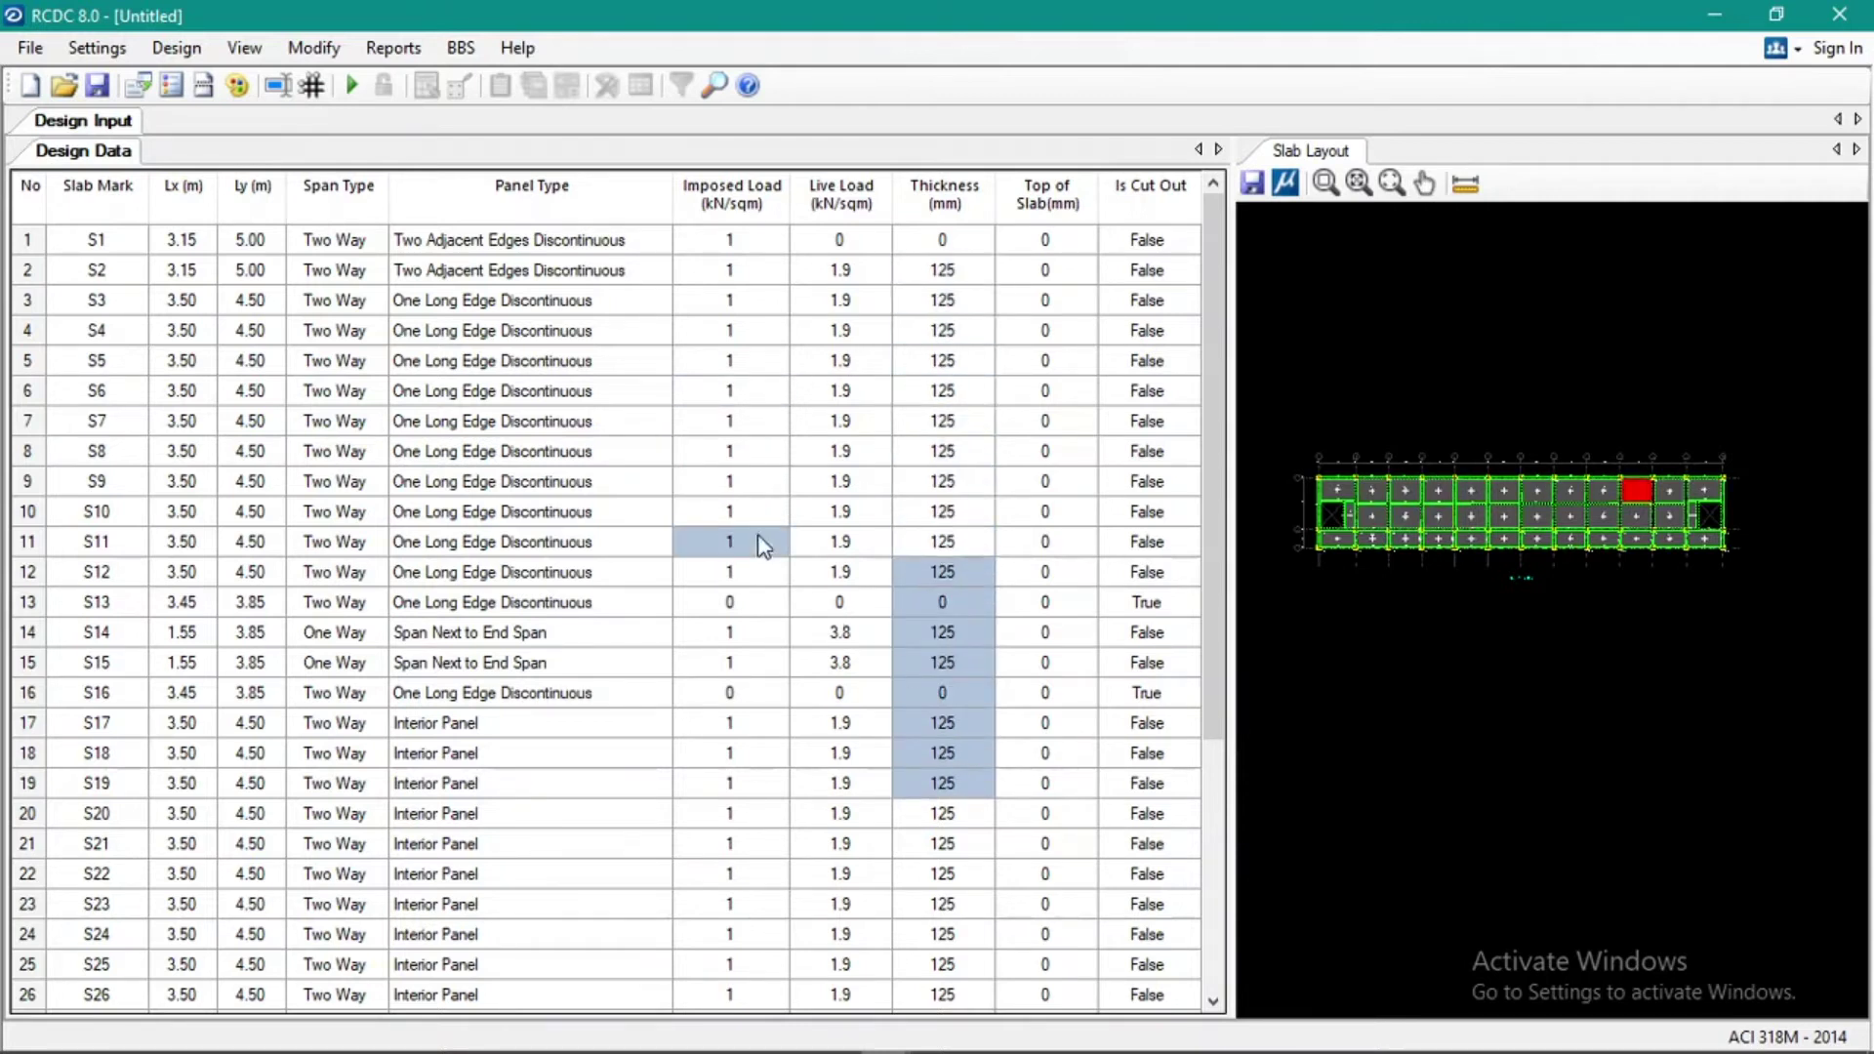
left_click(627, 420)
left_click(913, 390)
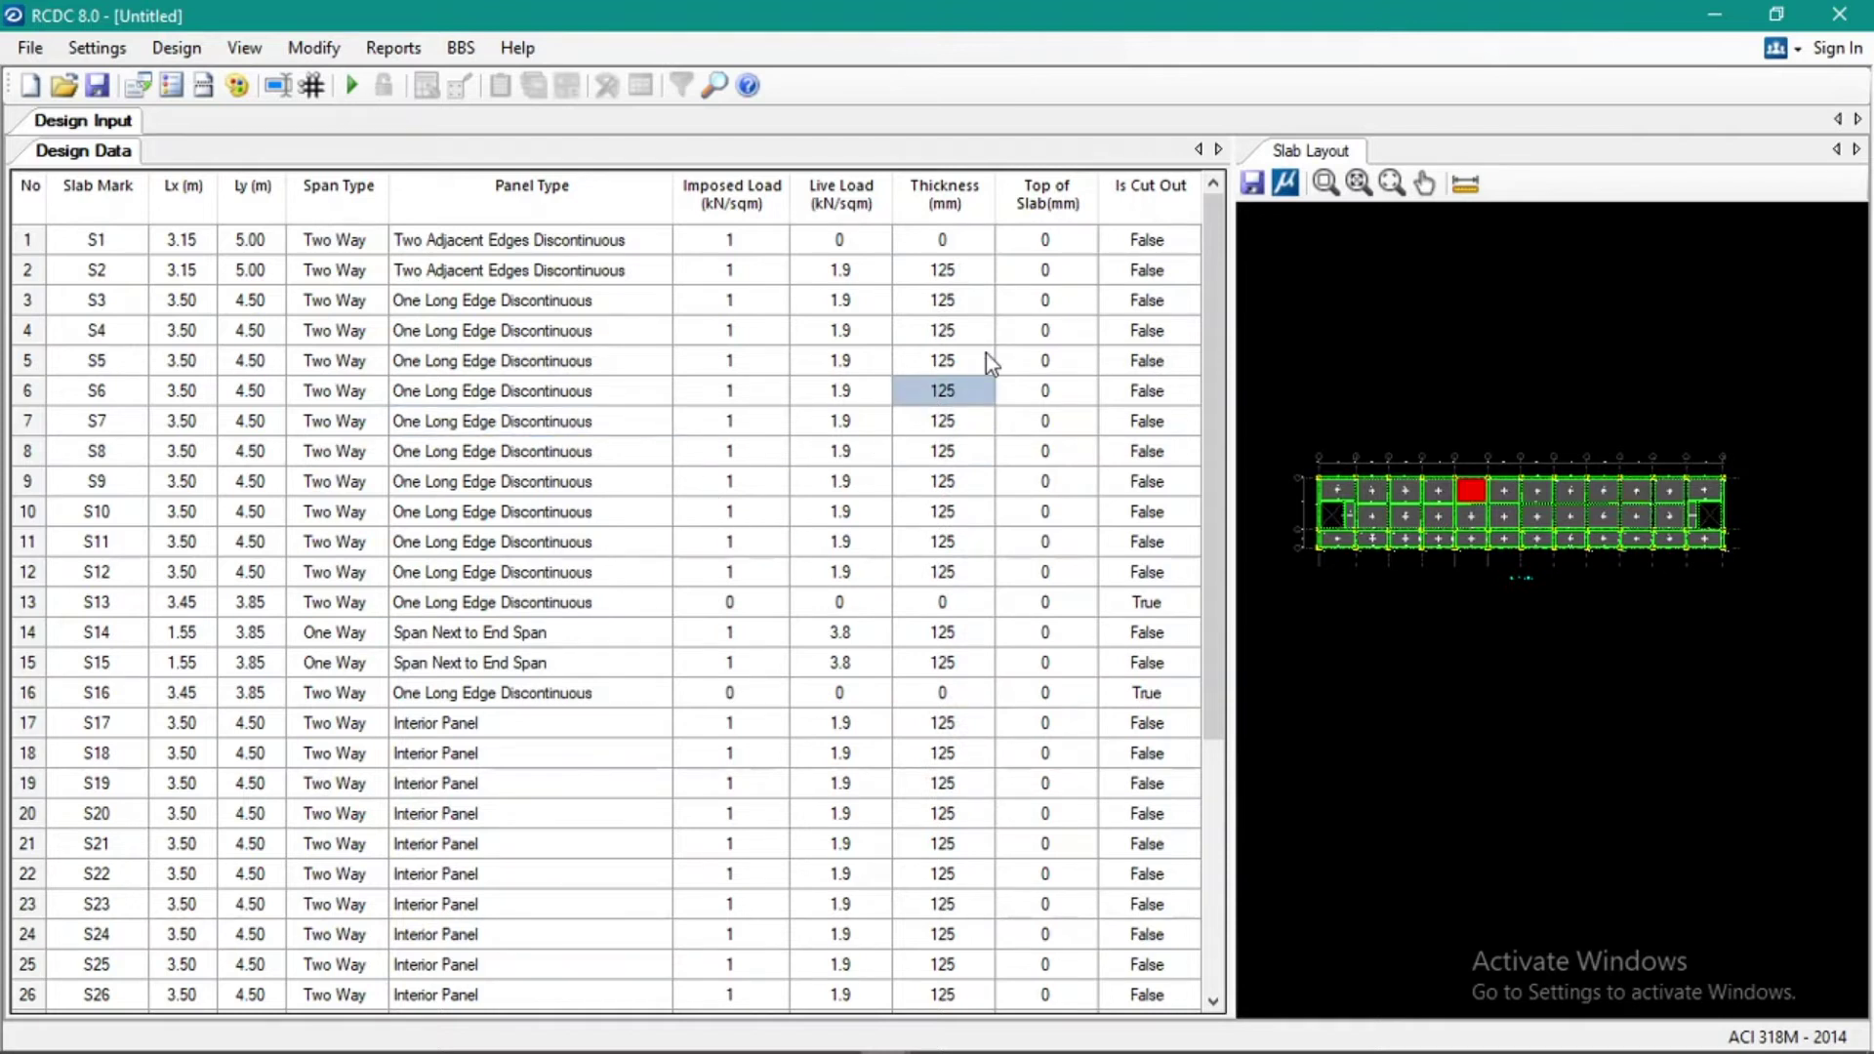
Review the slab table, checking the cutout settings of slabs S13 and S16 and the panel types
scroll(986, 341, "down", 4)
scroll(986, 335, "up", 4)
left_click(1147, 606)
scroll(1152, 630, "down", 2)
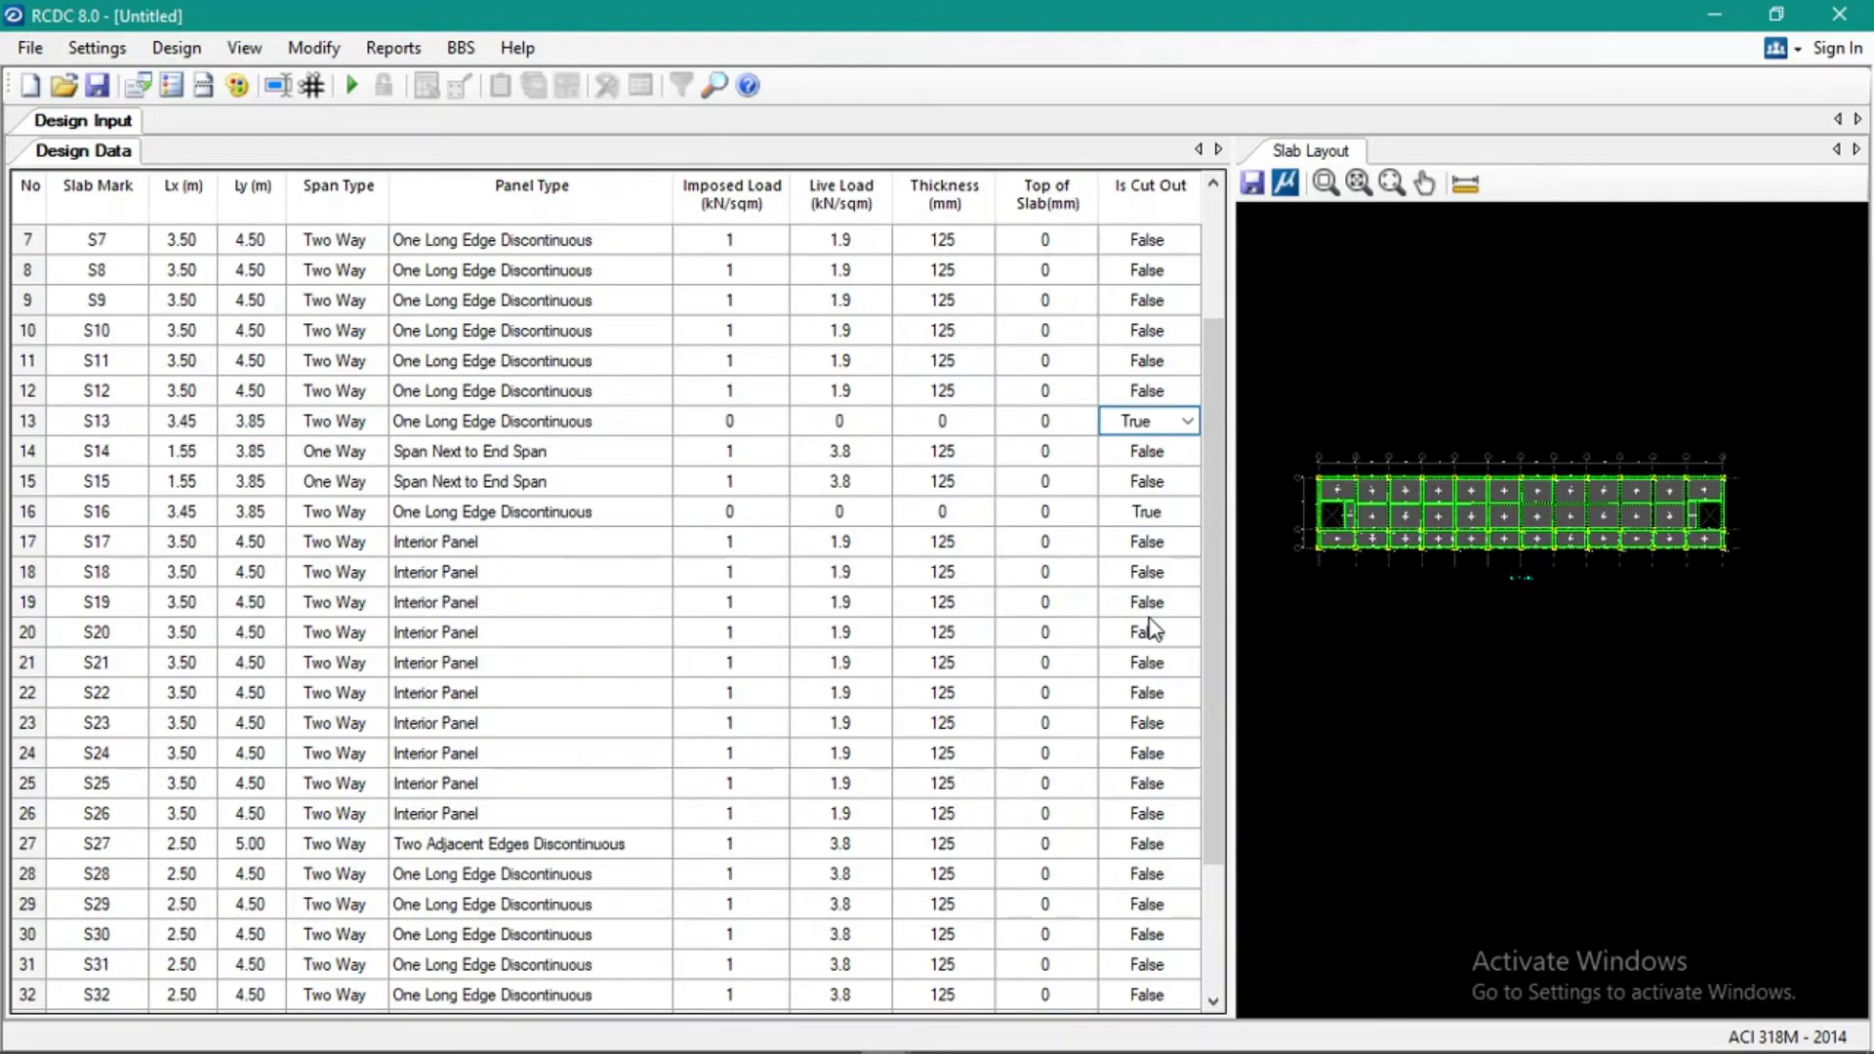
left_click(1147, 511)
left_click(636, 391)
scroll(637, 390, "up", 2)
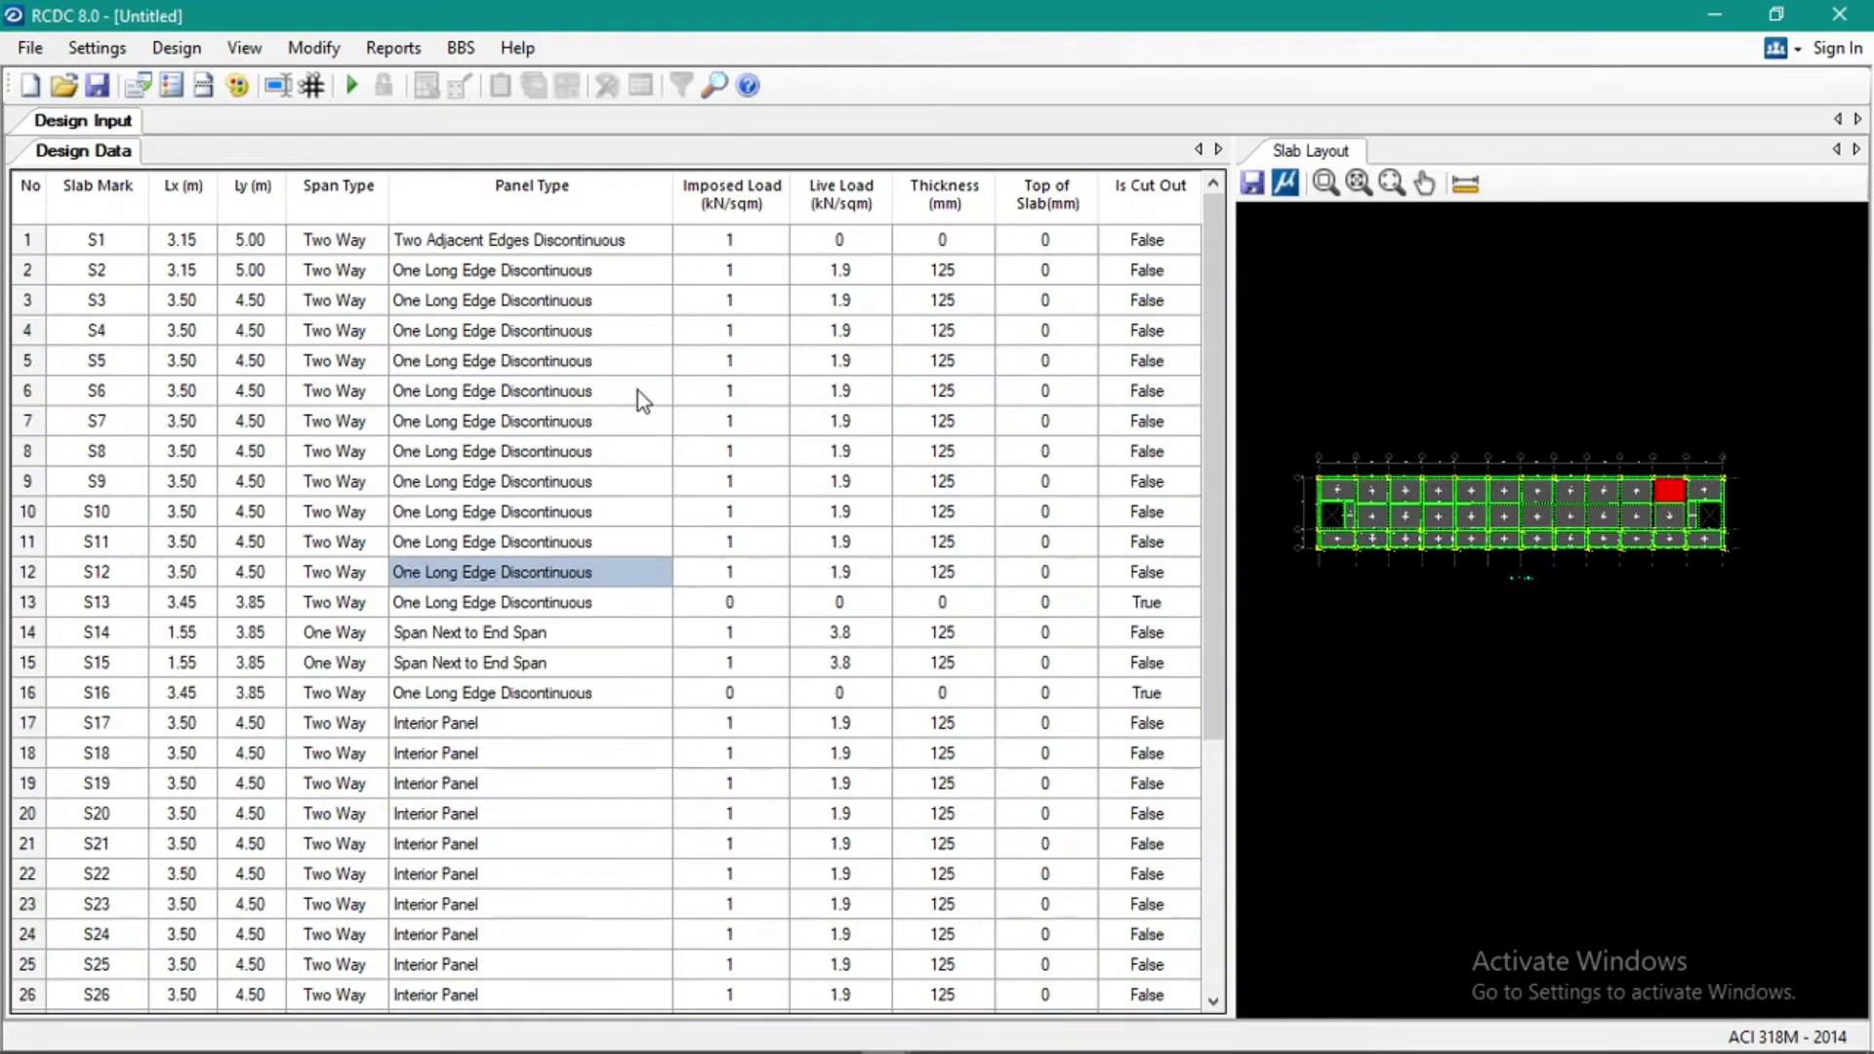
Open the design settings, compare the Bent Up Rebars and Curtailed Rebars detailing styles, and check the preferred diameter options
left_click(97, 48)
left_click(127, 78)
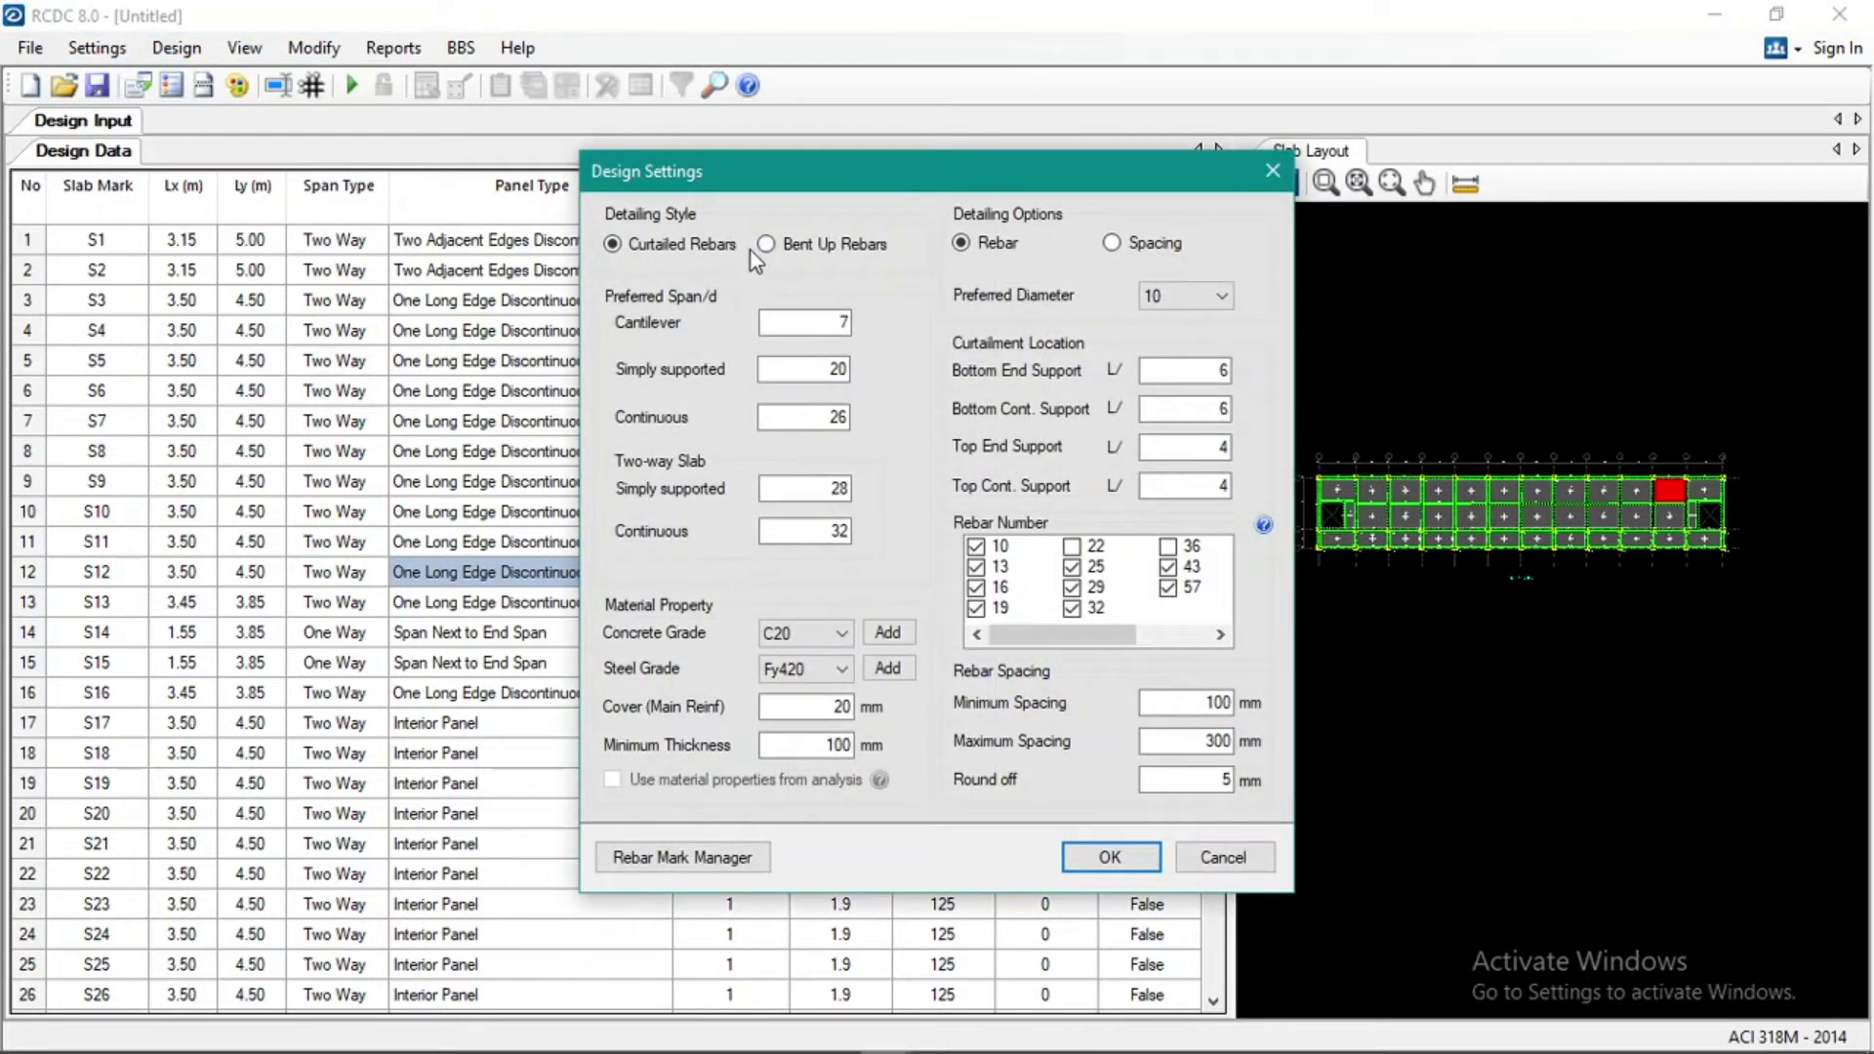
left_click(769, 246)
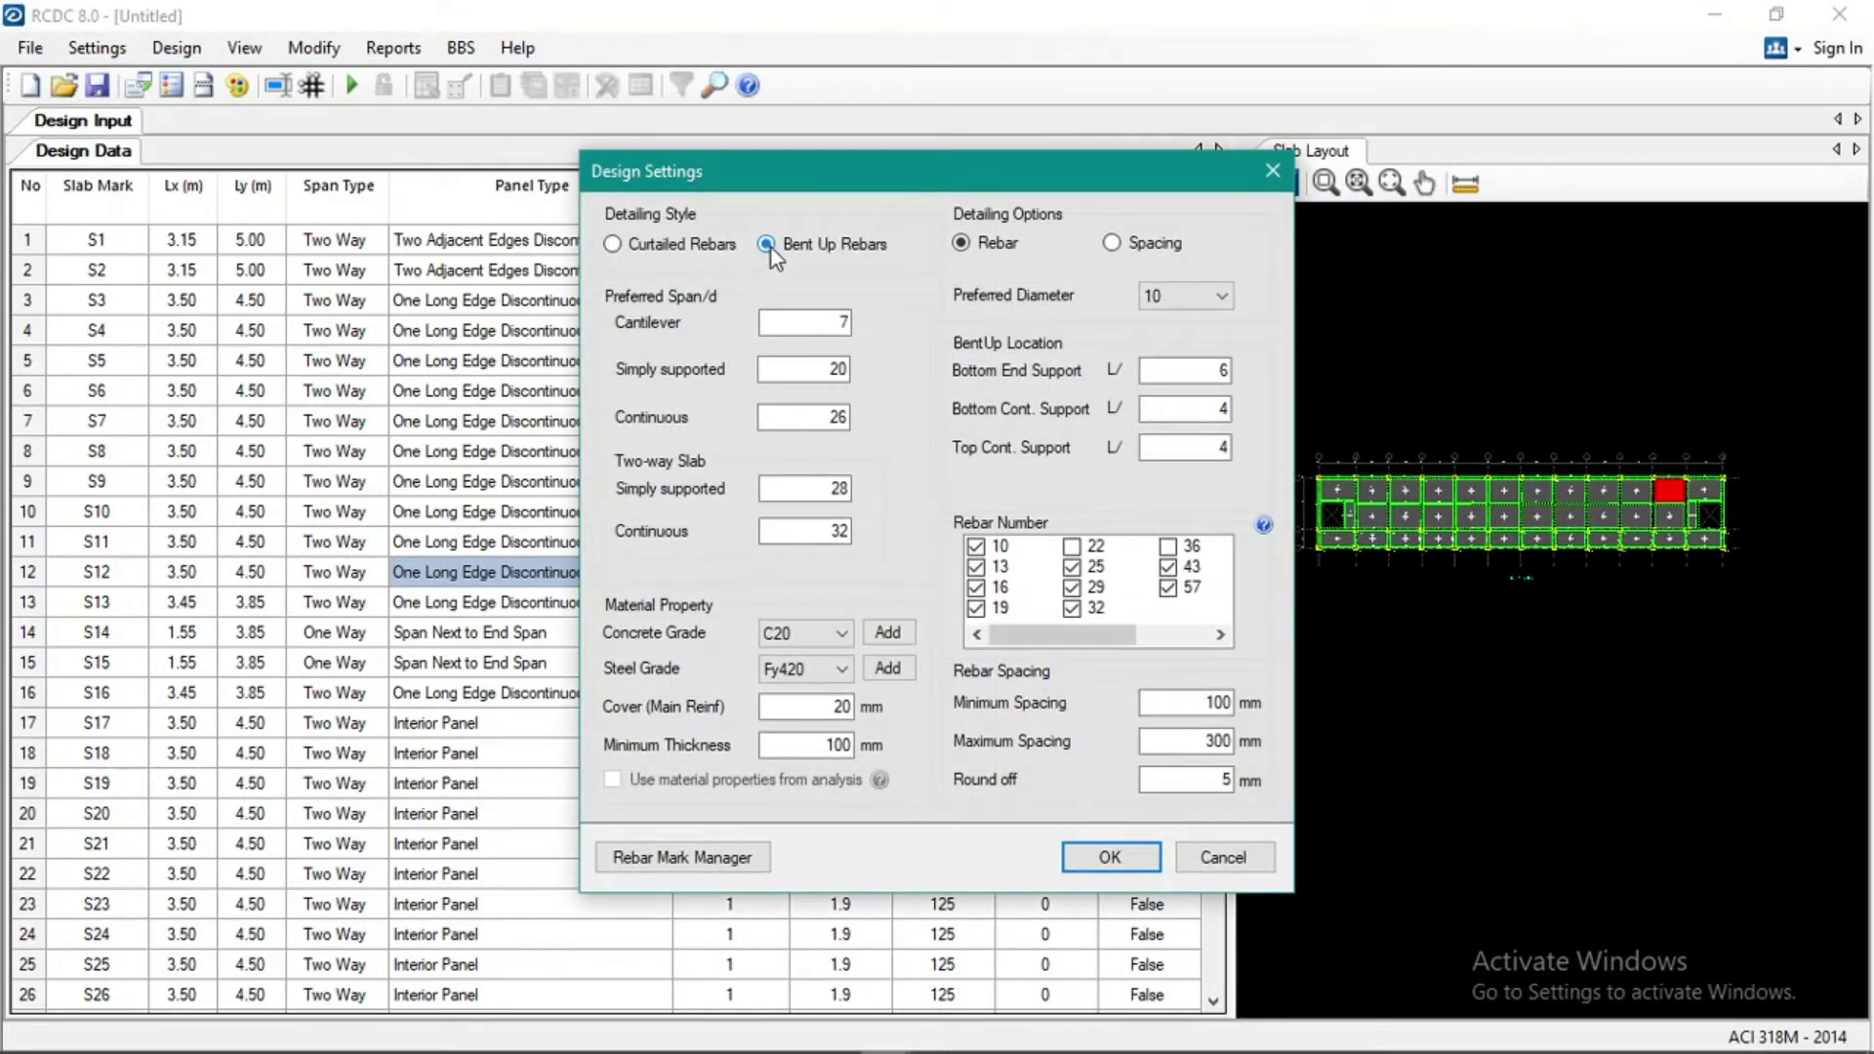
left_click(687, 247)
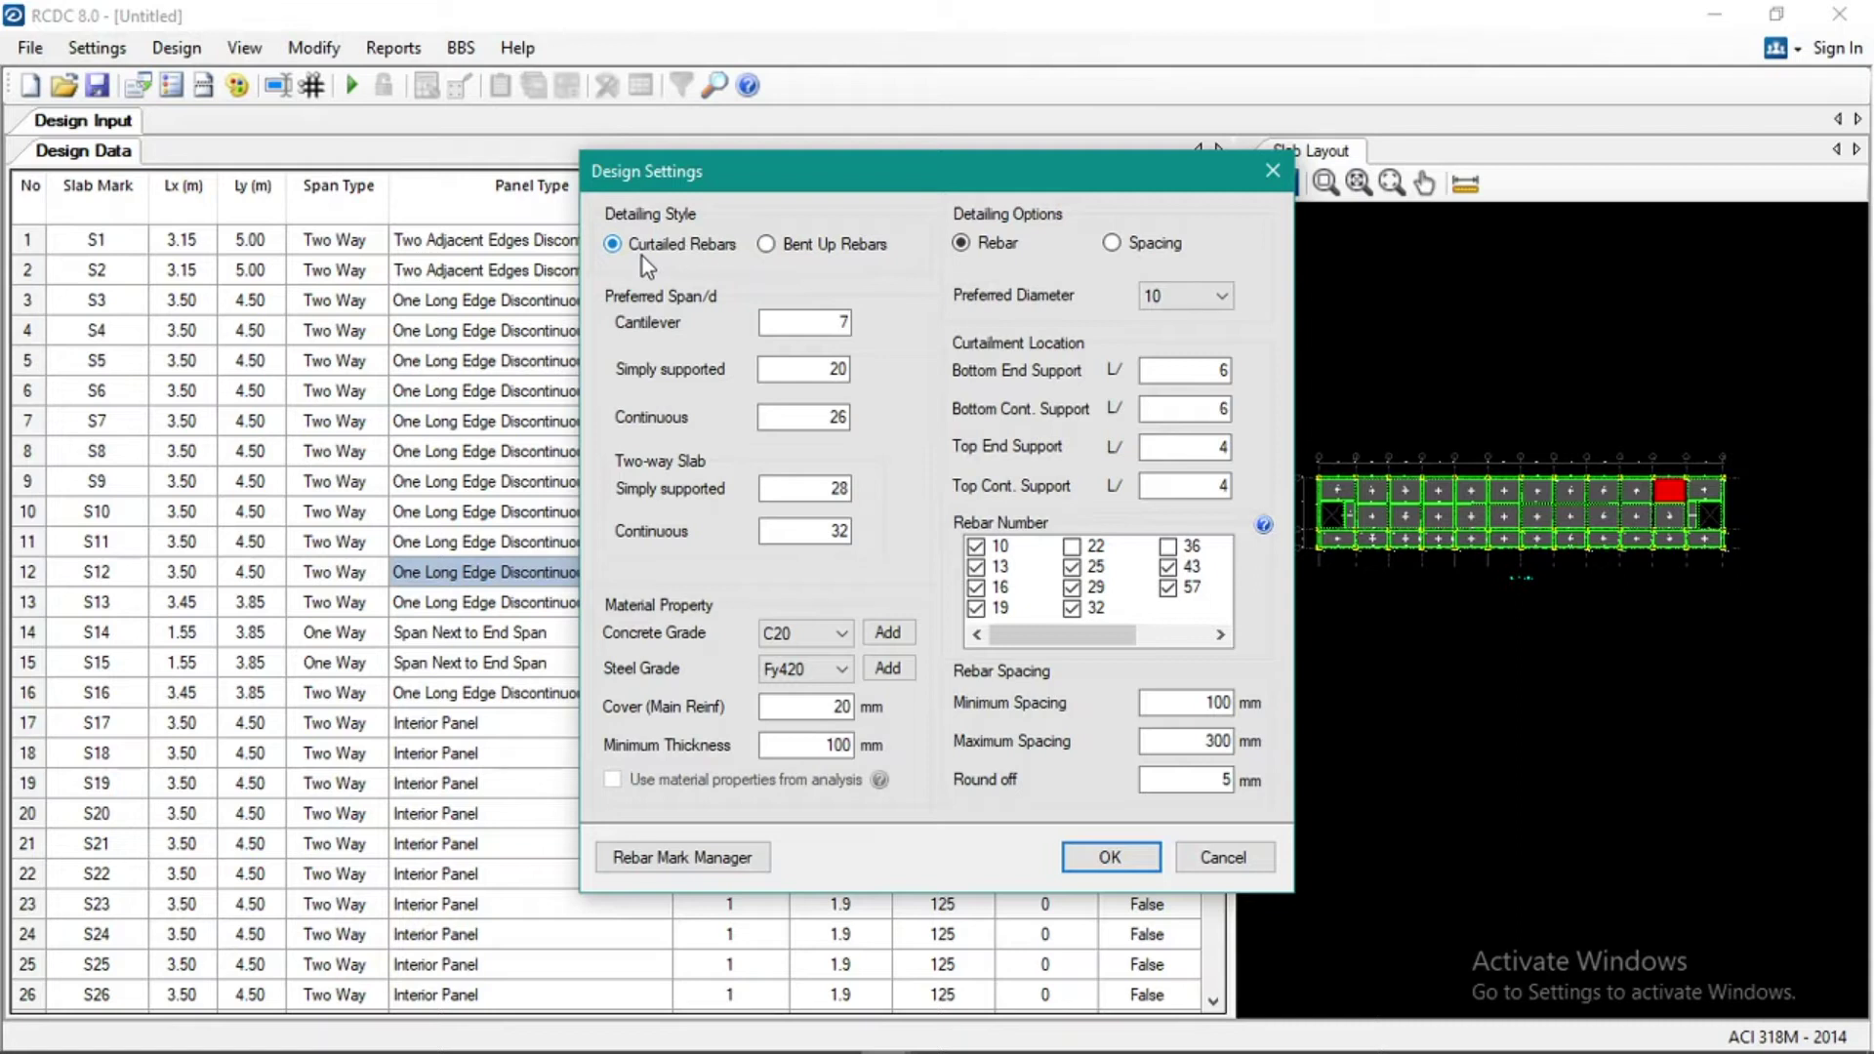
left_click(767, 244)
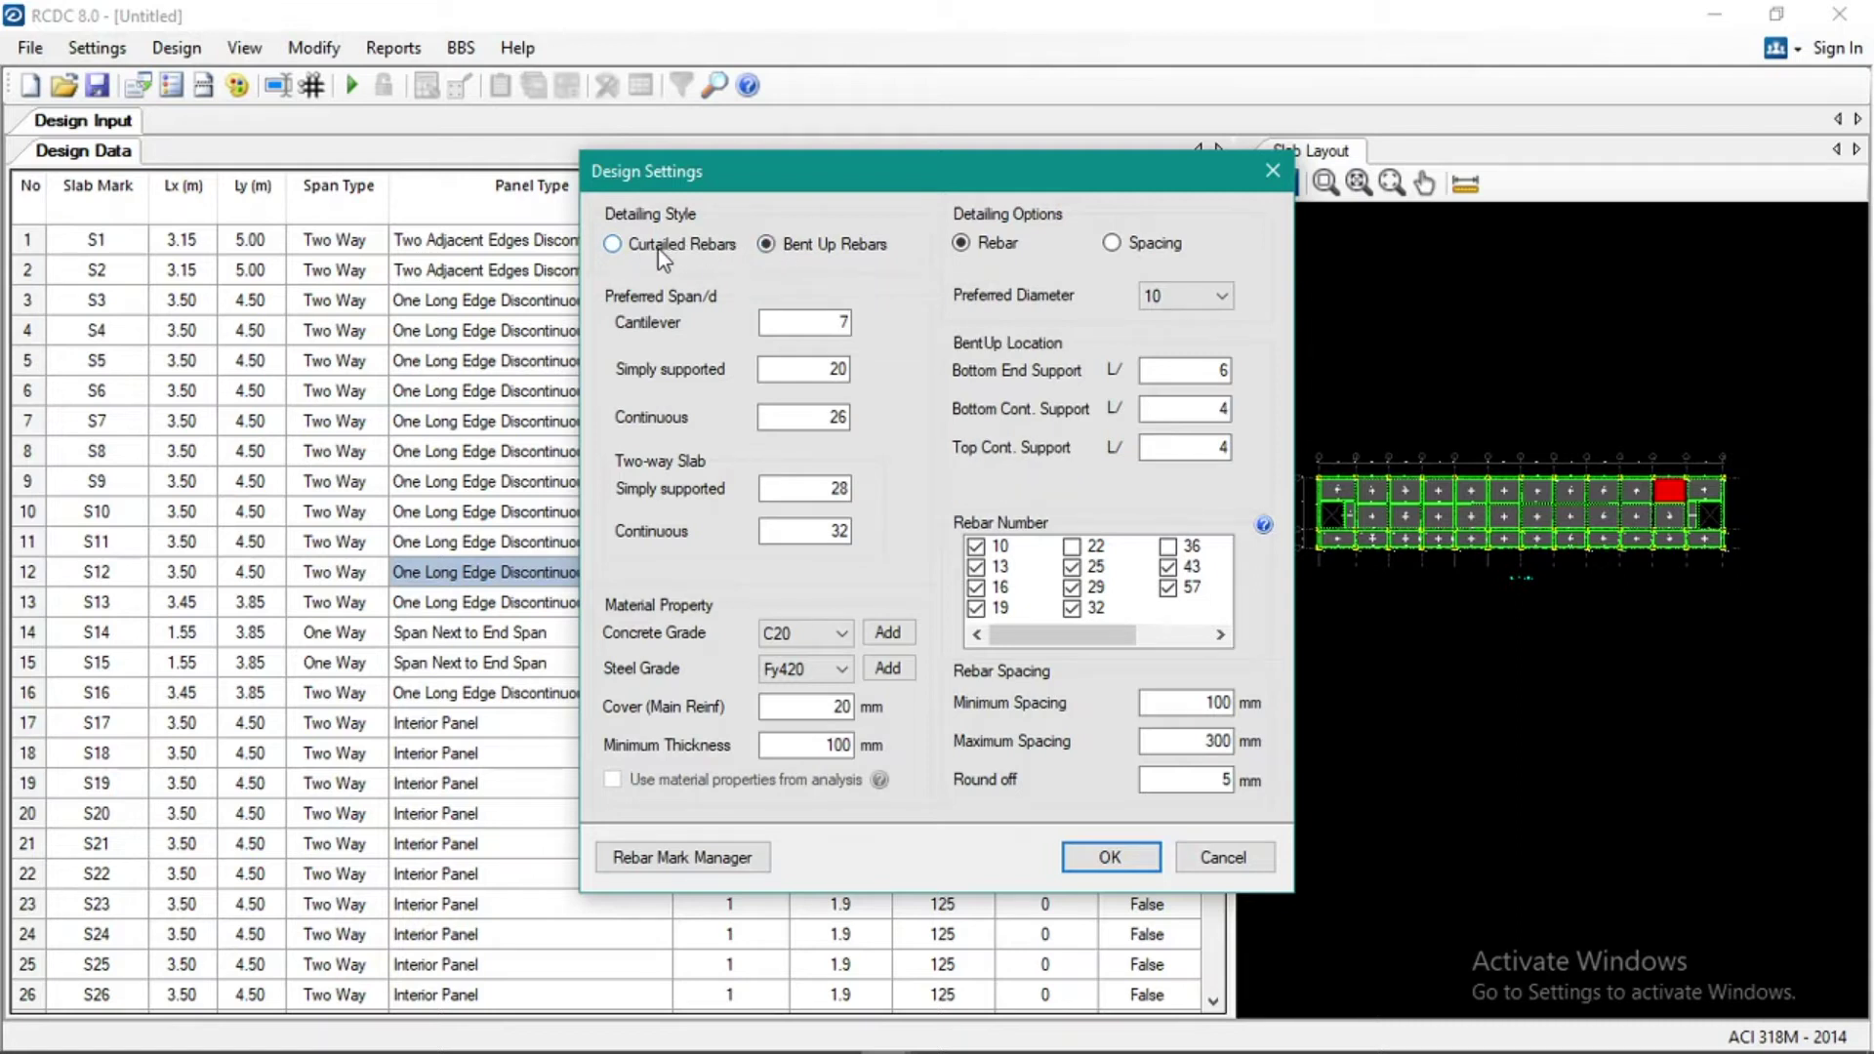
left_click(660, 248)
left_click(780, 246)
left_click(652, 243)
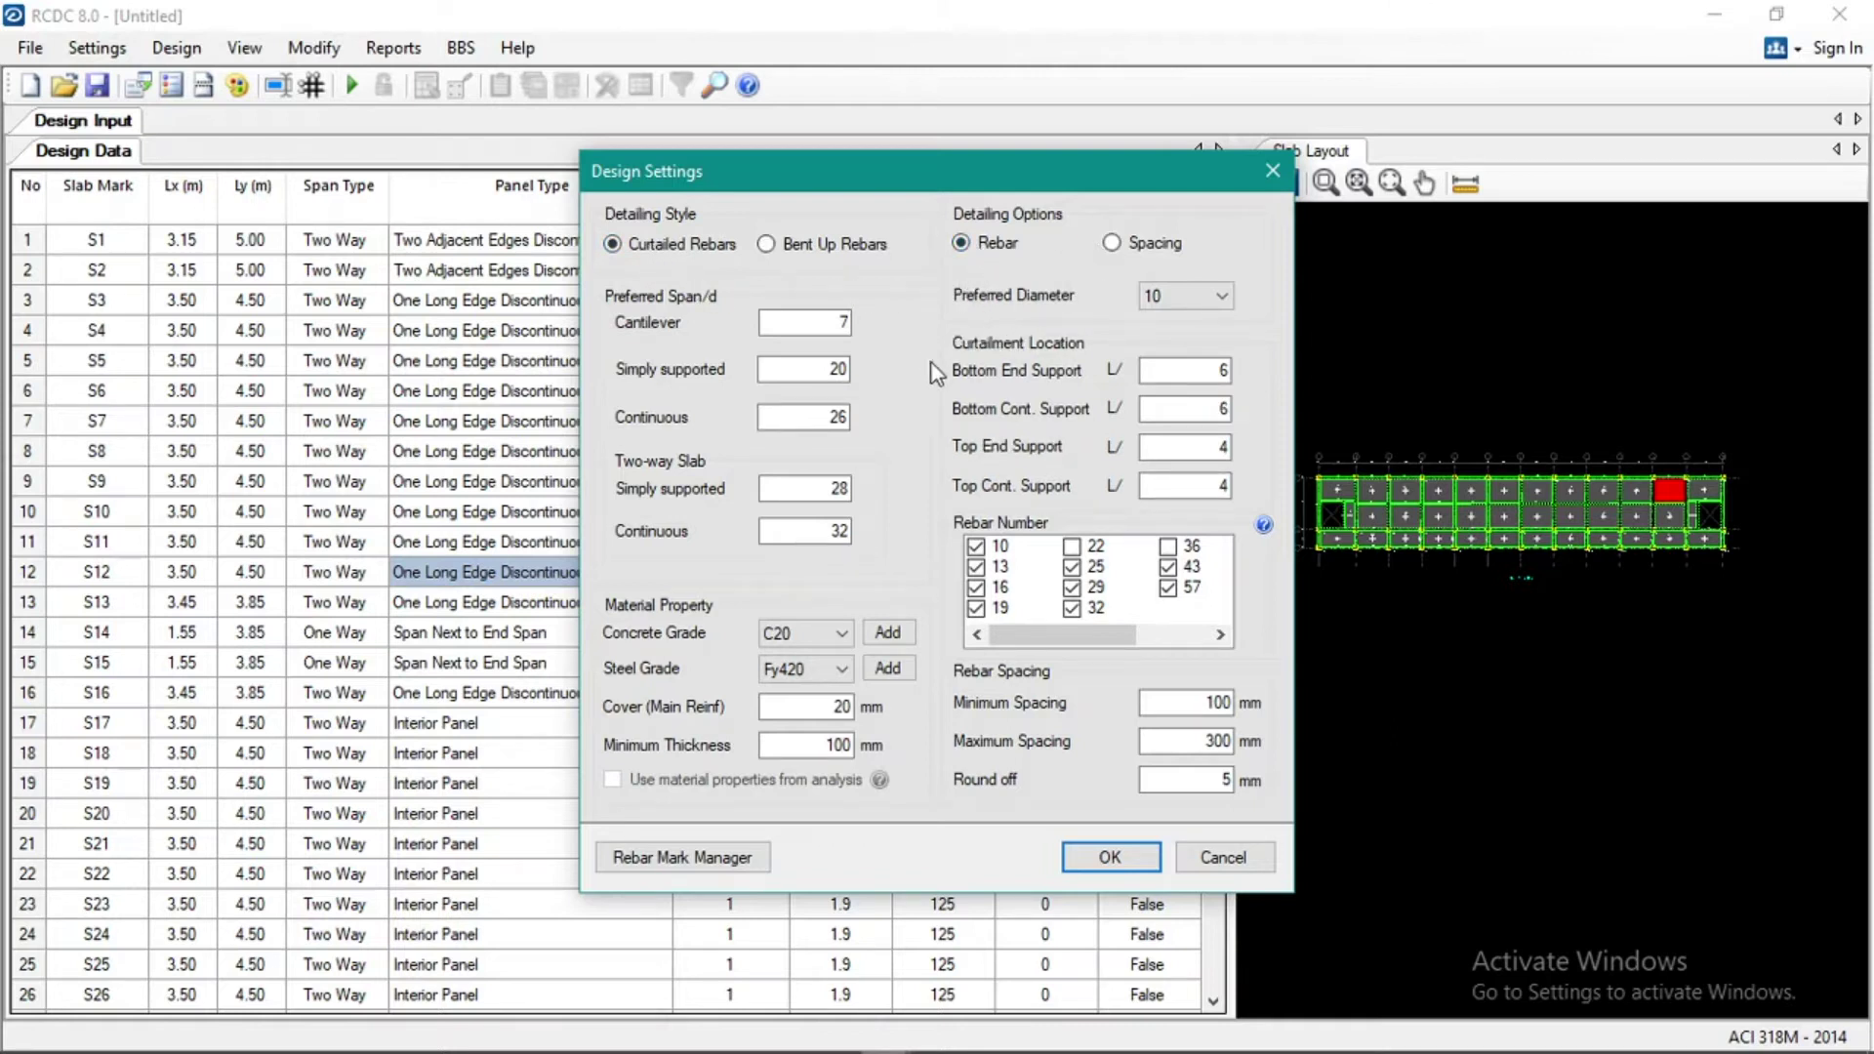
left_click(1185, 291)
left_click(1187, 300)
Add concrete grade C27 and steel grade Fy276 to the material properties, and set the steel grade to Fy276
left_click(832, 636)
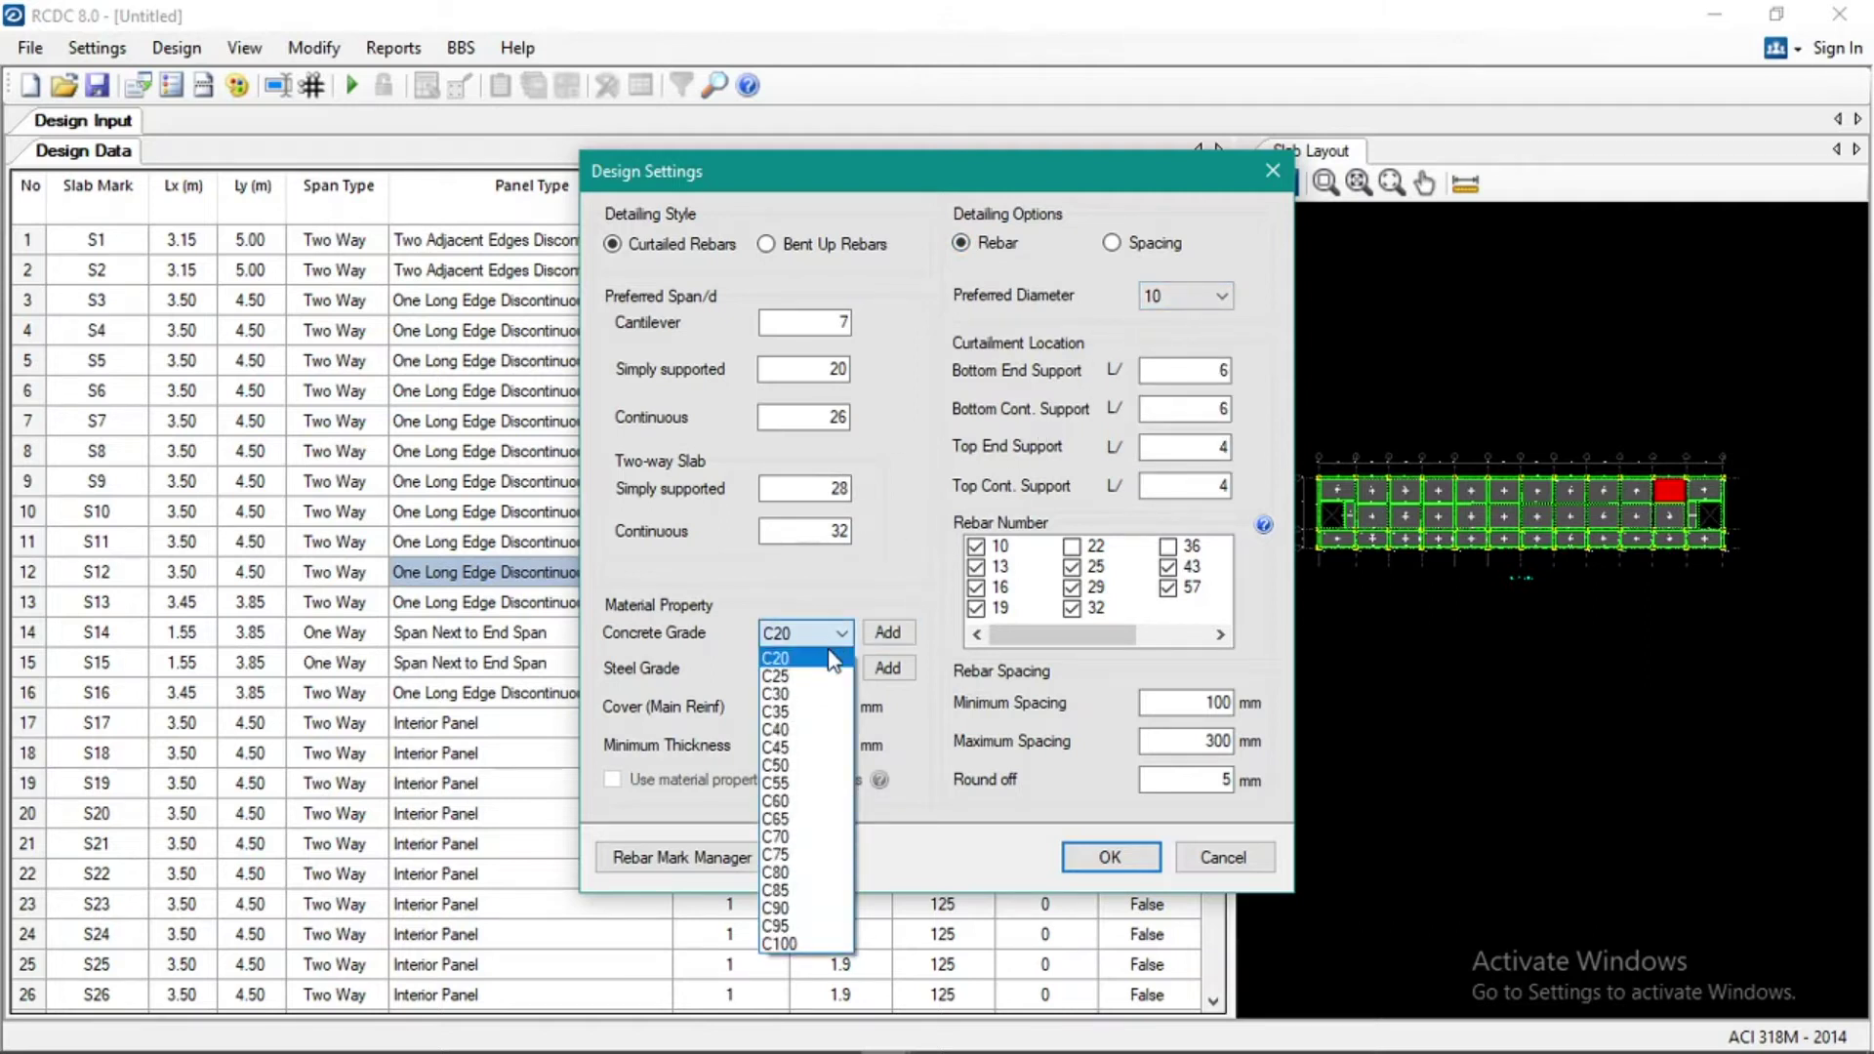
left_click(880, 633)
left_click(885, 635)
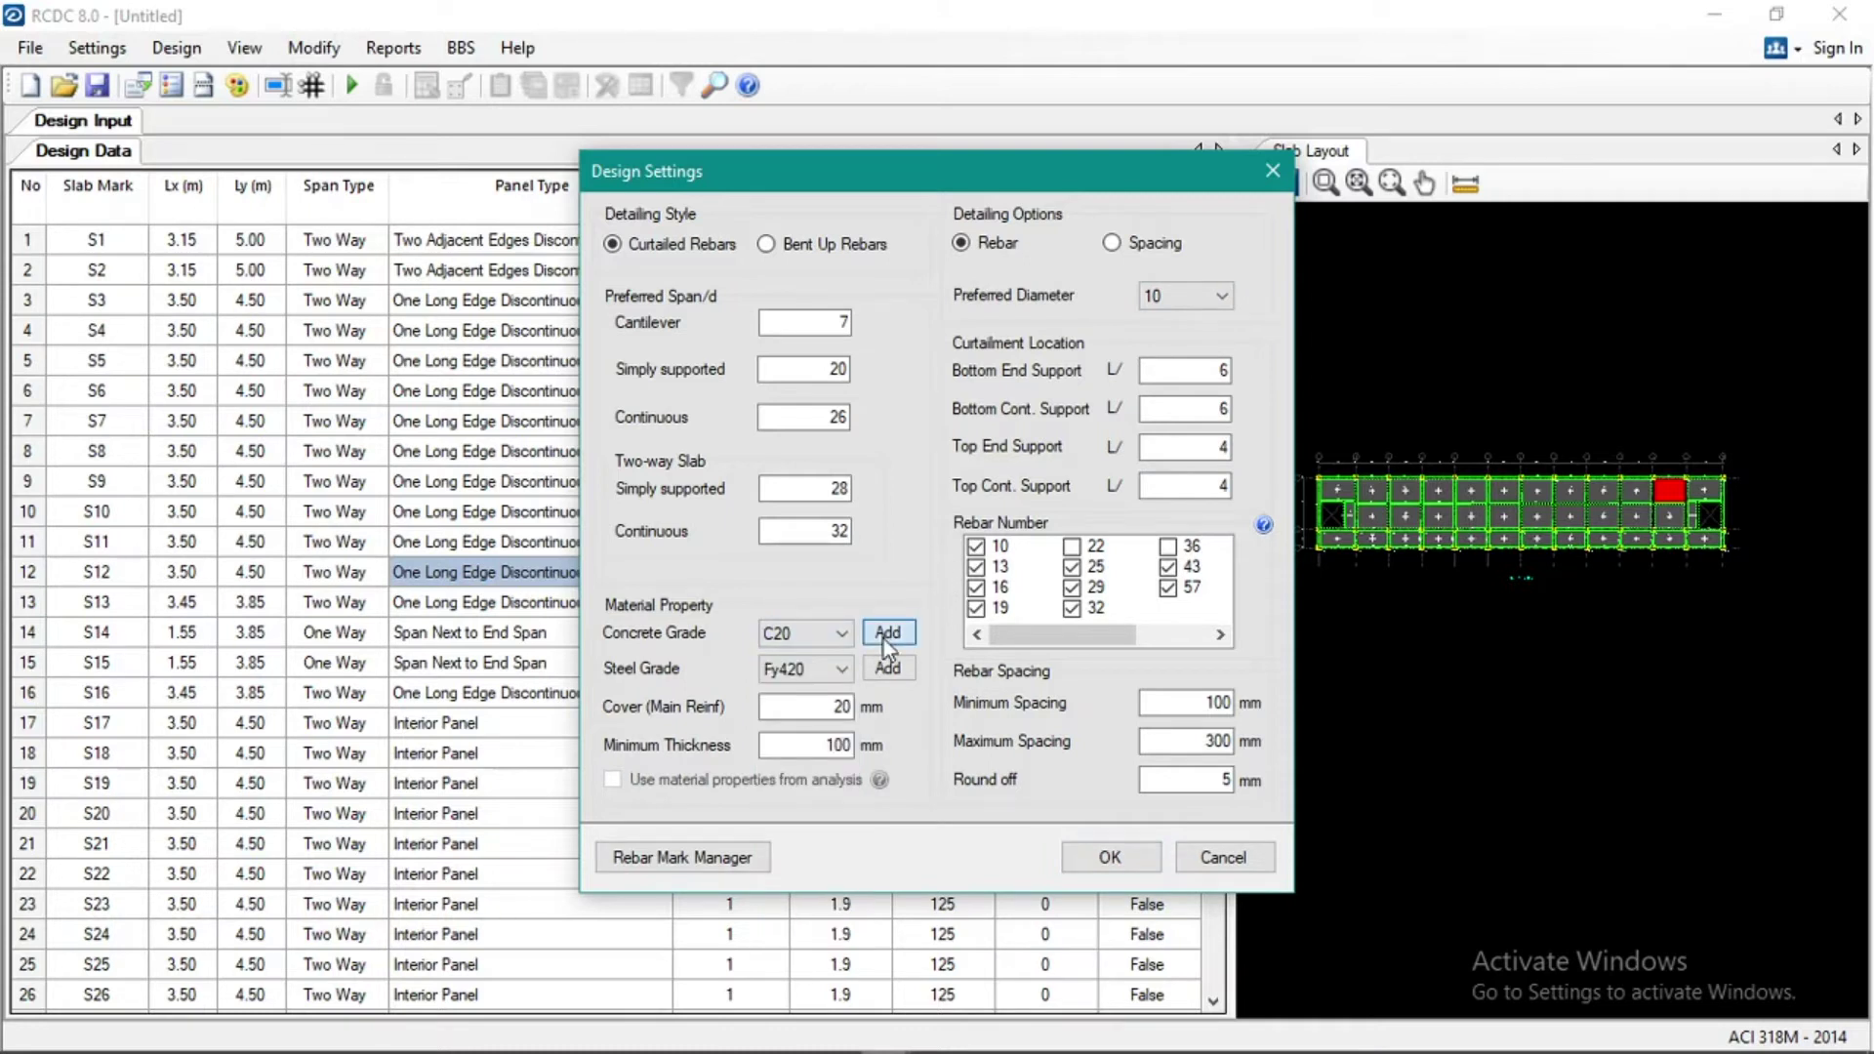
left_click(812, 606)
type("27")
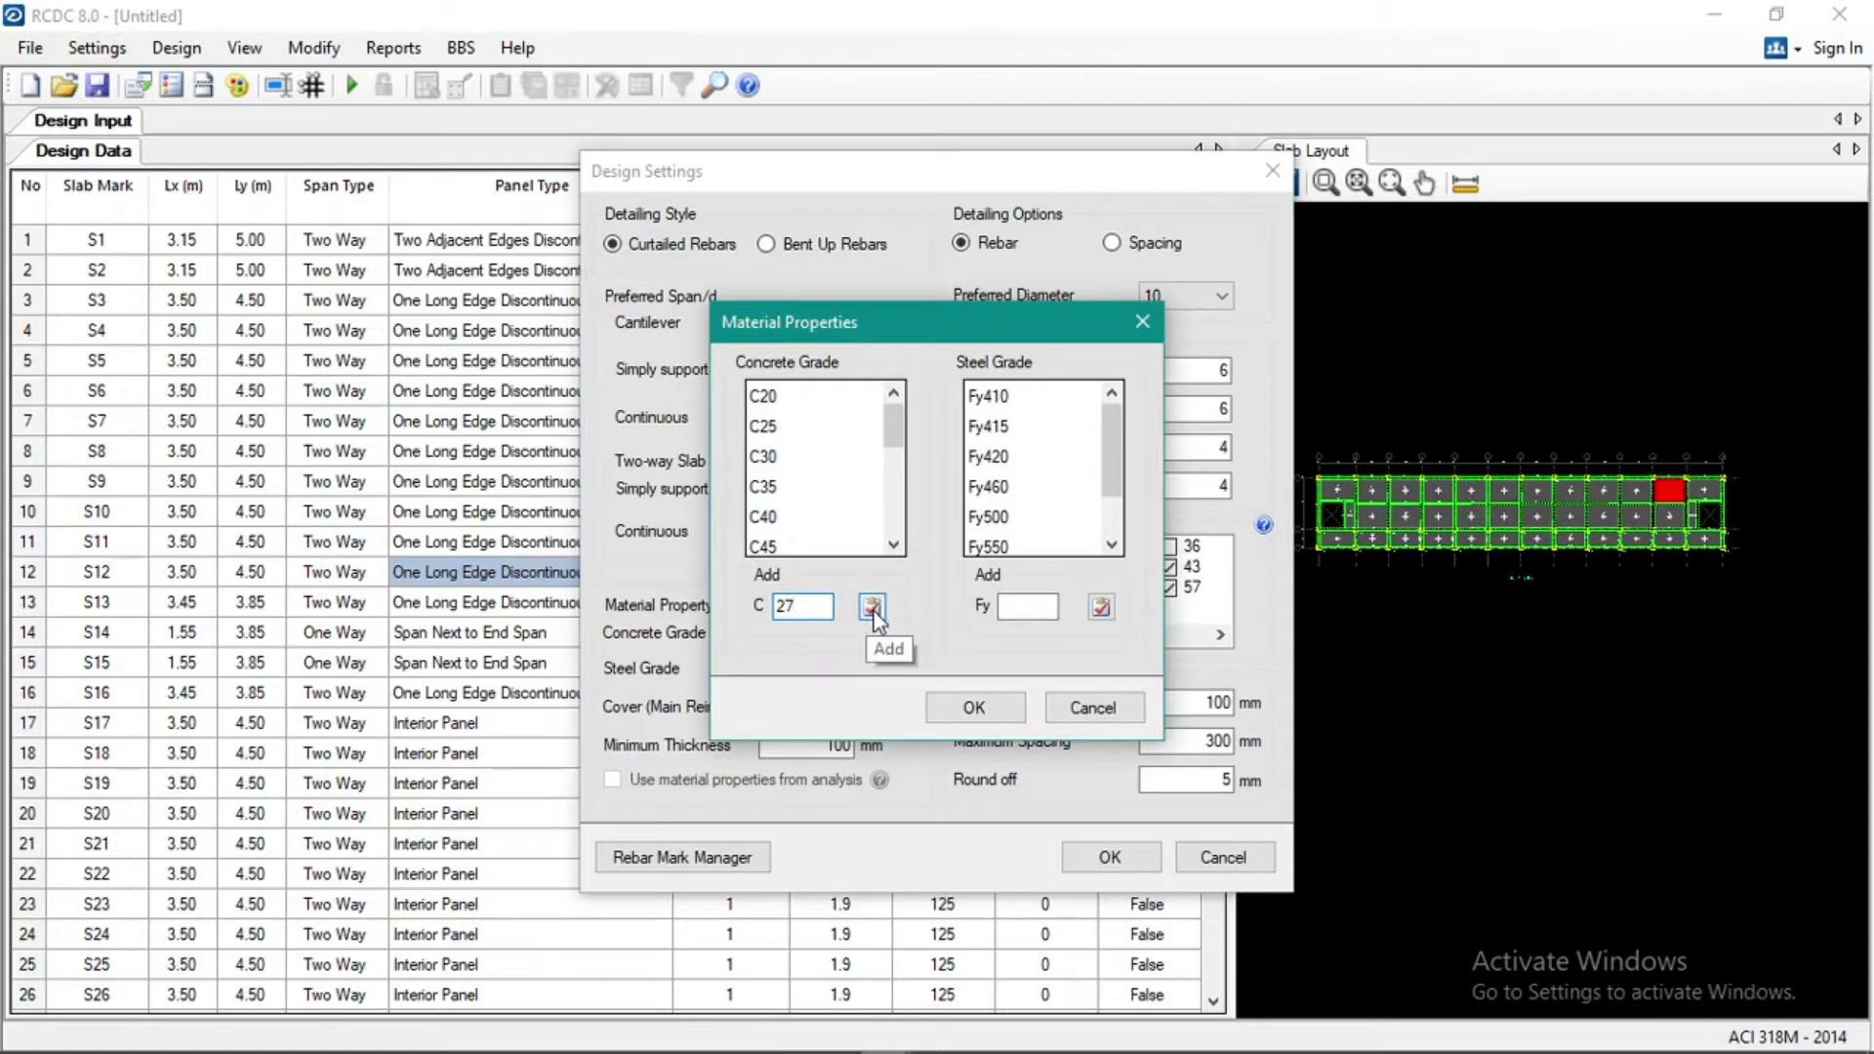
left_click(873, 609)
left_click(1019, 609)
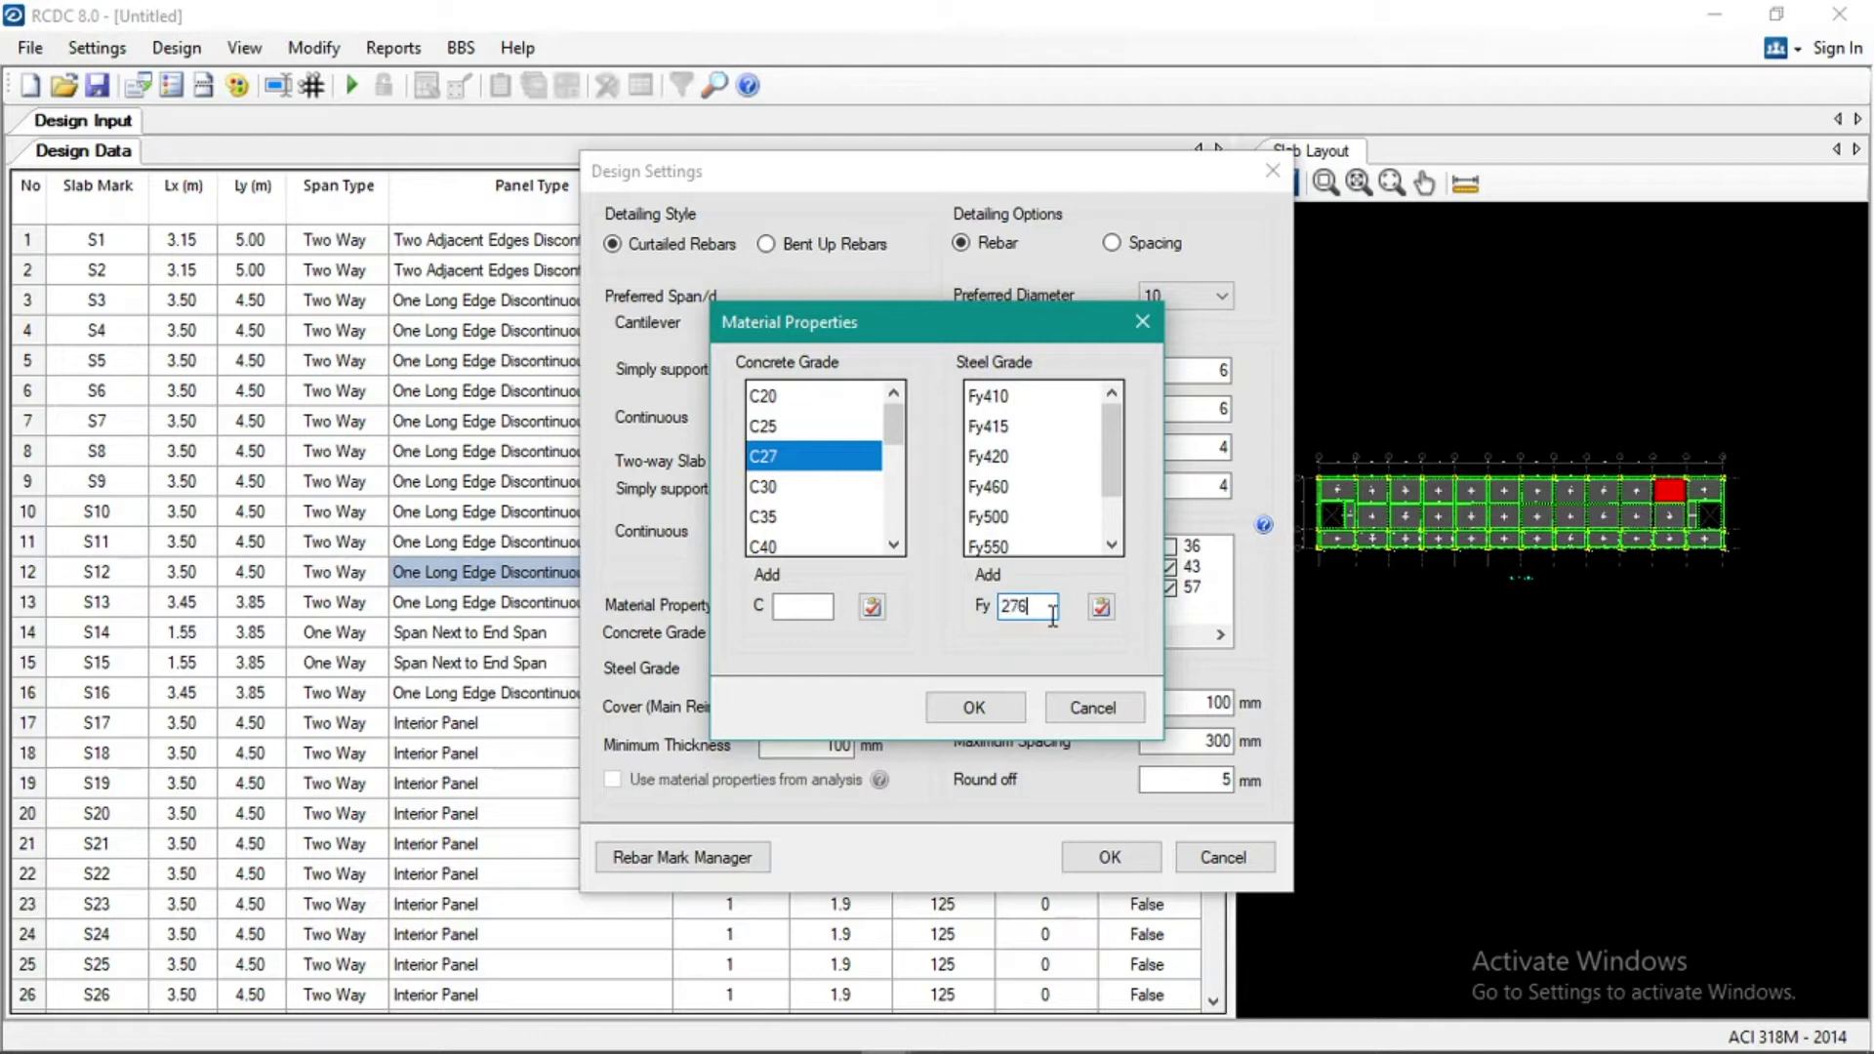
left_click(1101, 606)
left_click(974, 707)
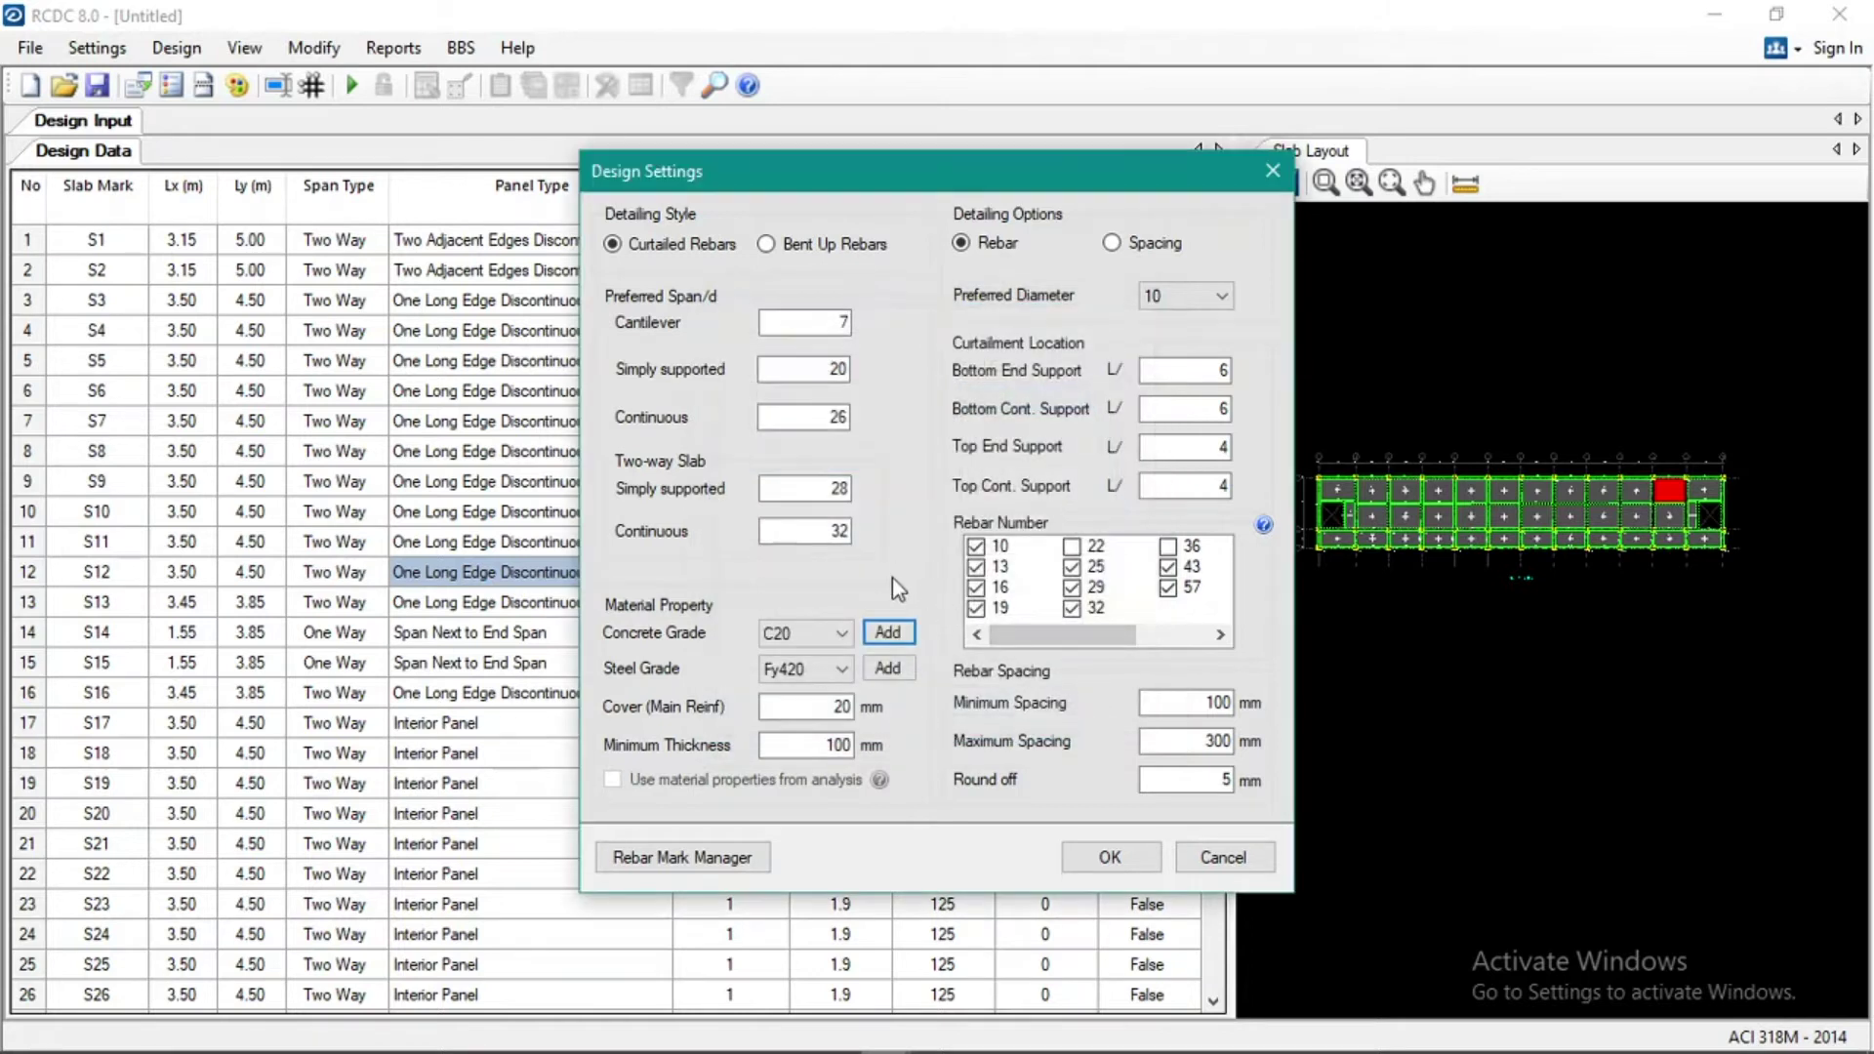
left_click(842, 664)
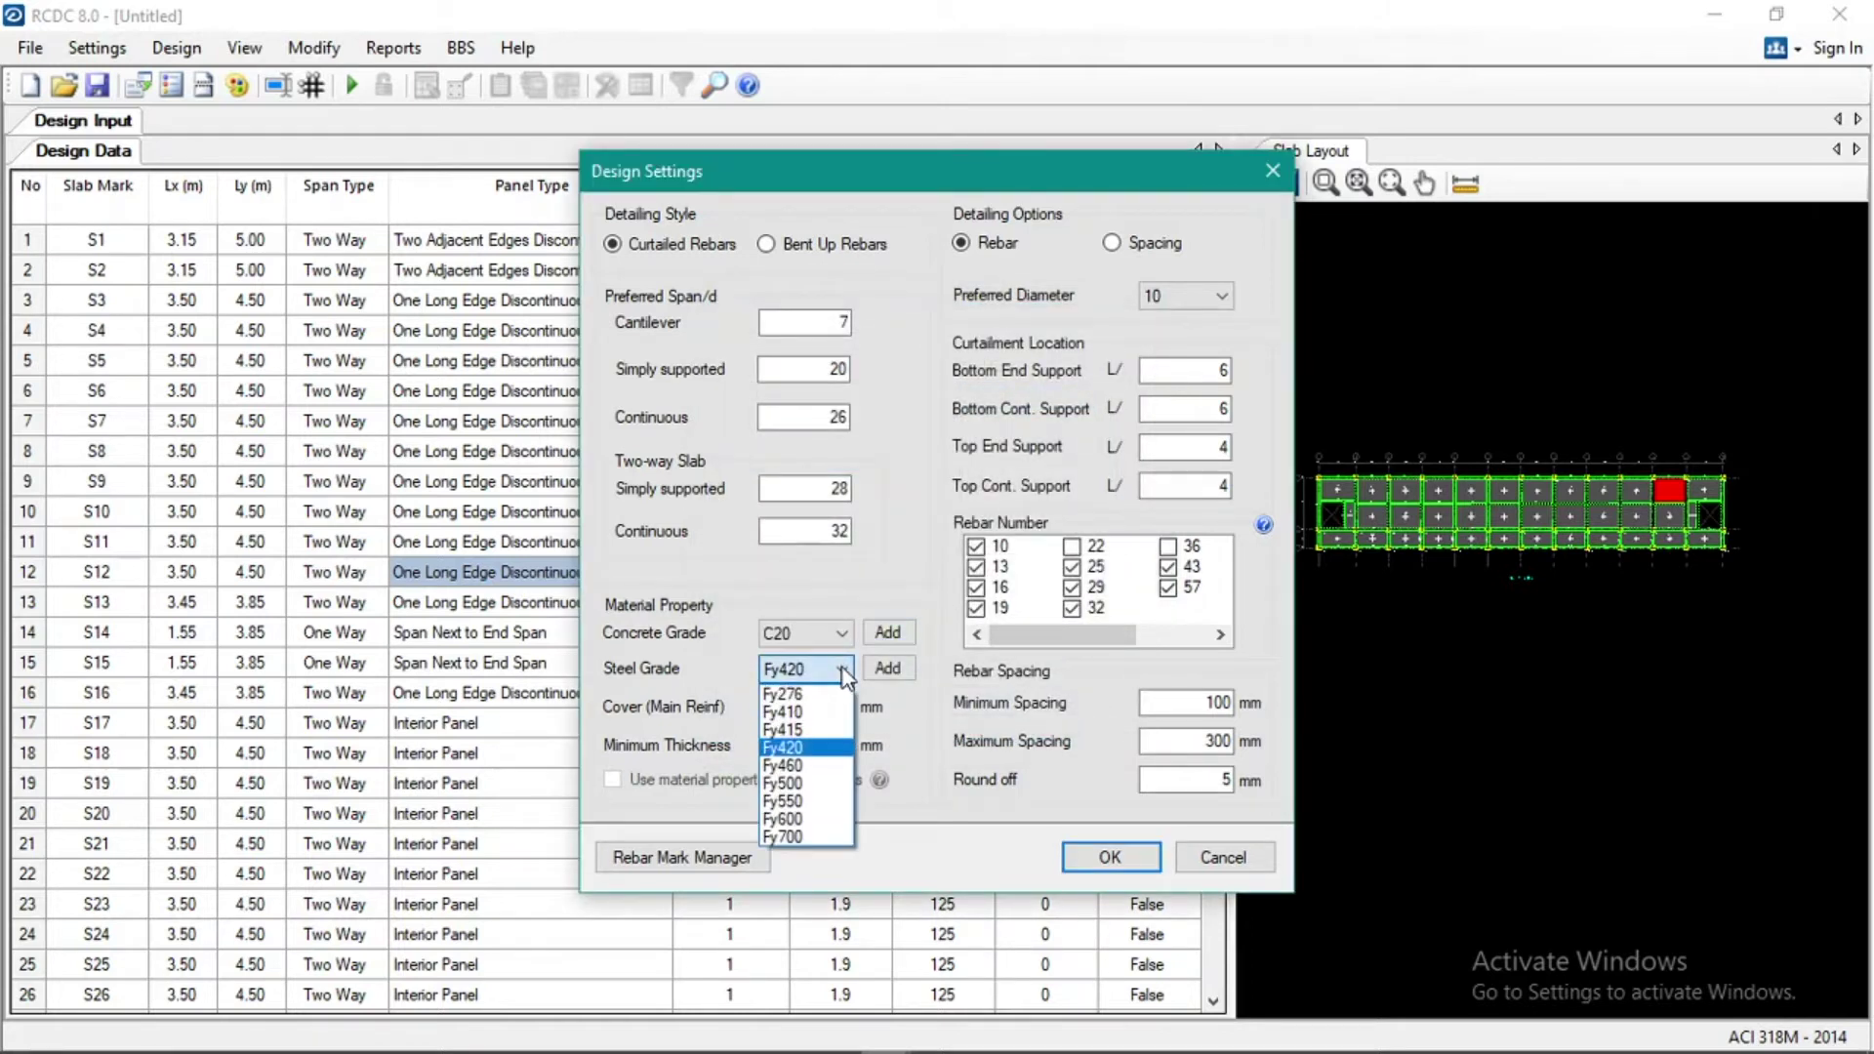
left_click(834, 691)
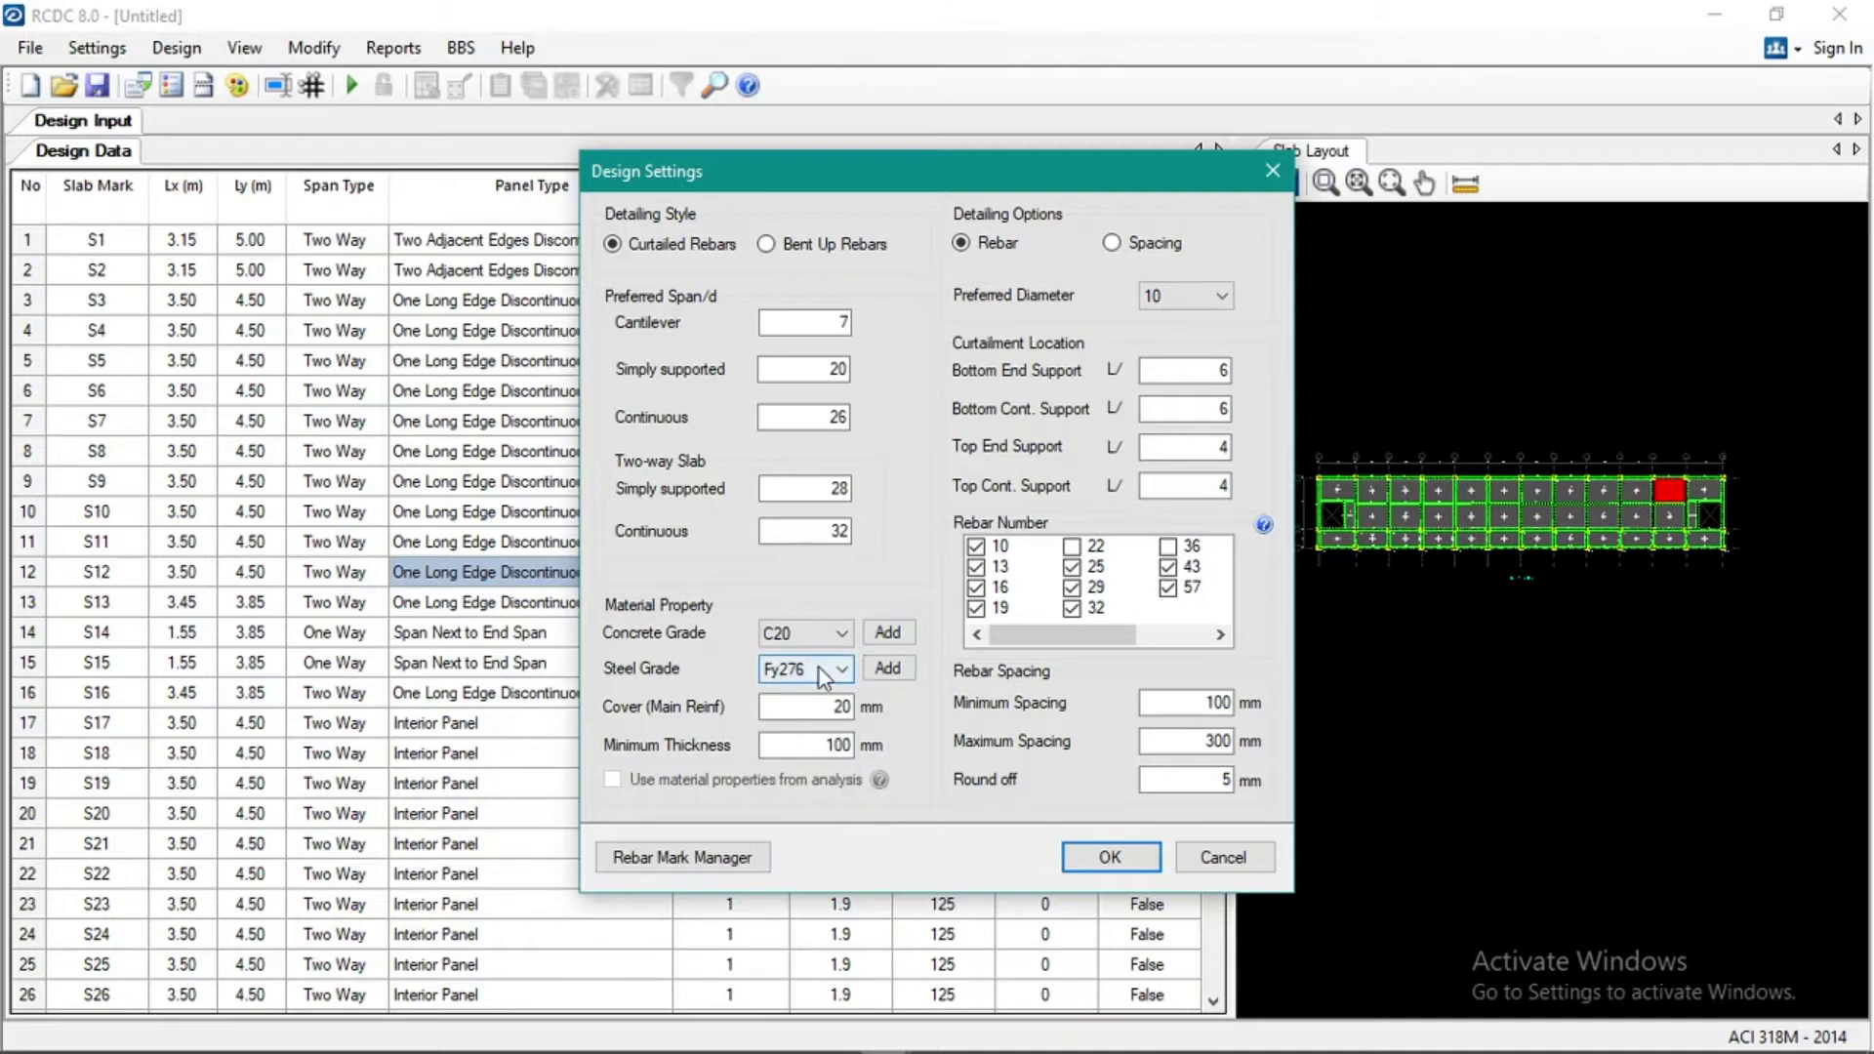
Reopen the material properties for another steel grade, switch to the LOADGENERATION.xlsm workbook and calculate =33000/145 in cell L15 of Sheet5
left_click(878, 669)
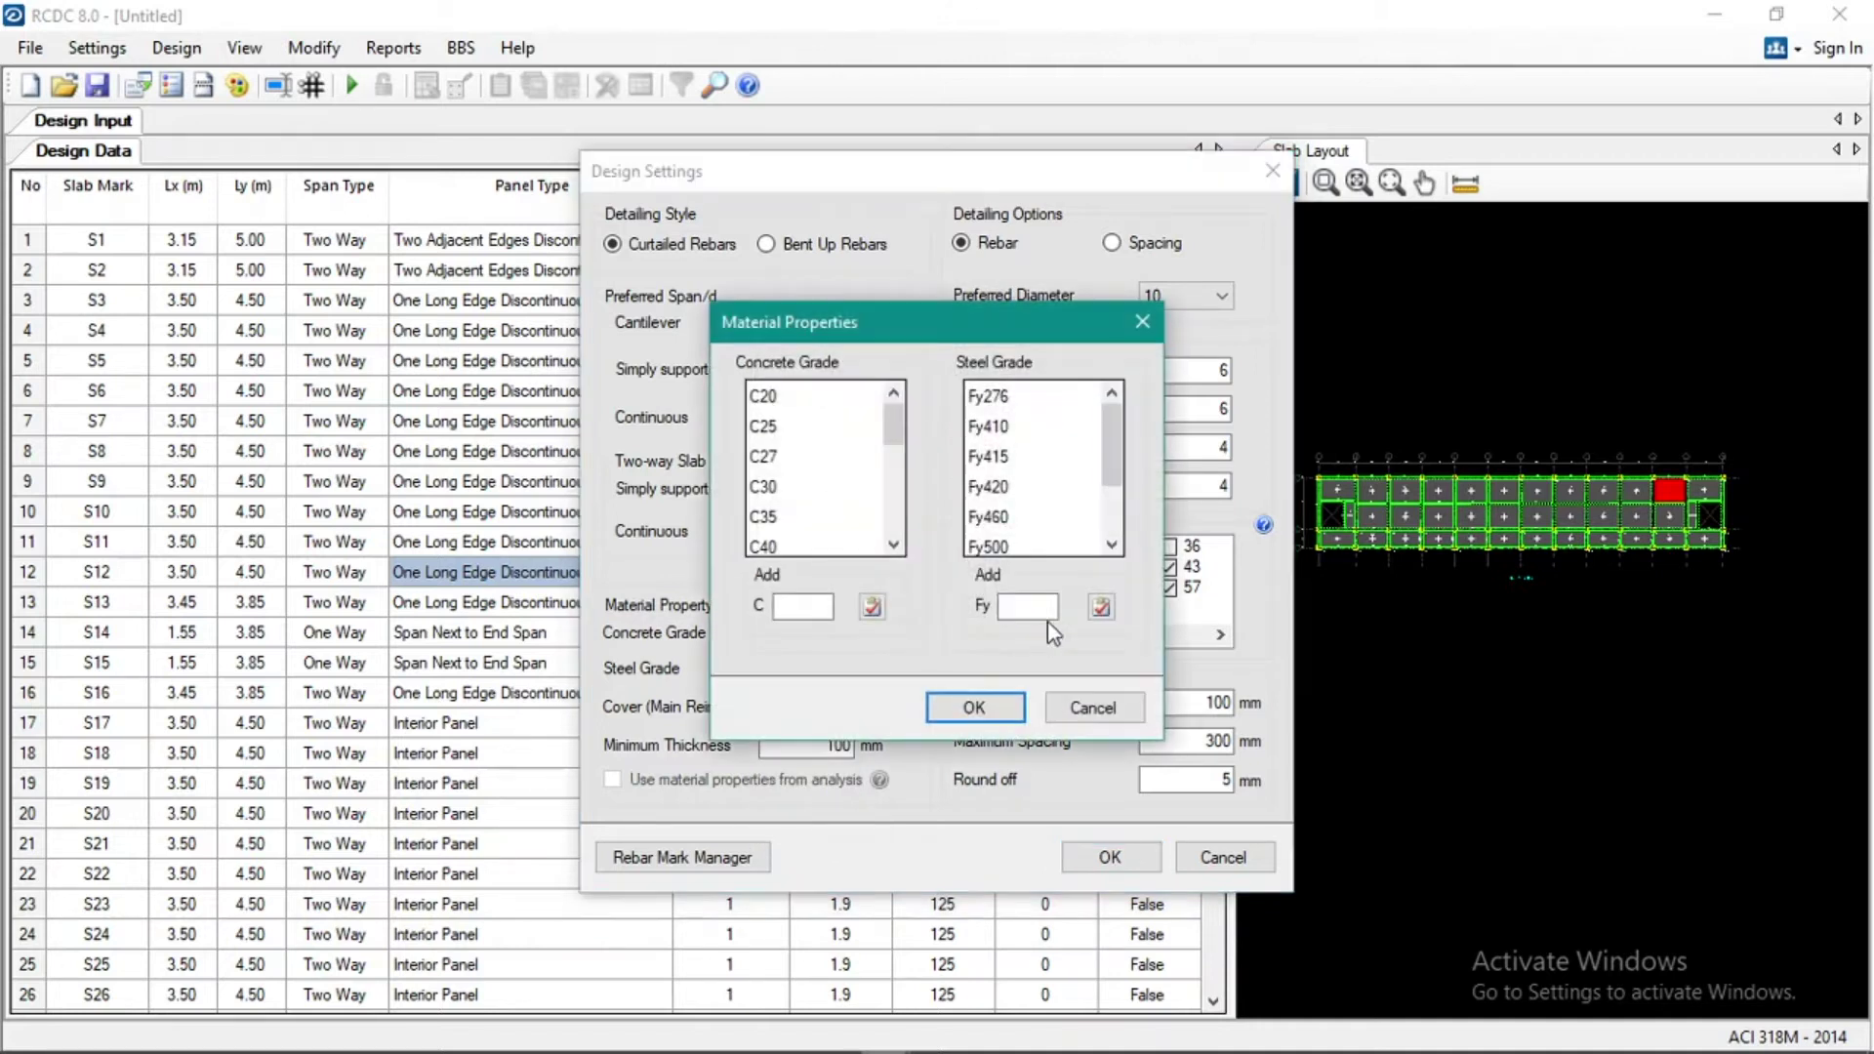
left_click(1030, 607)
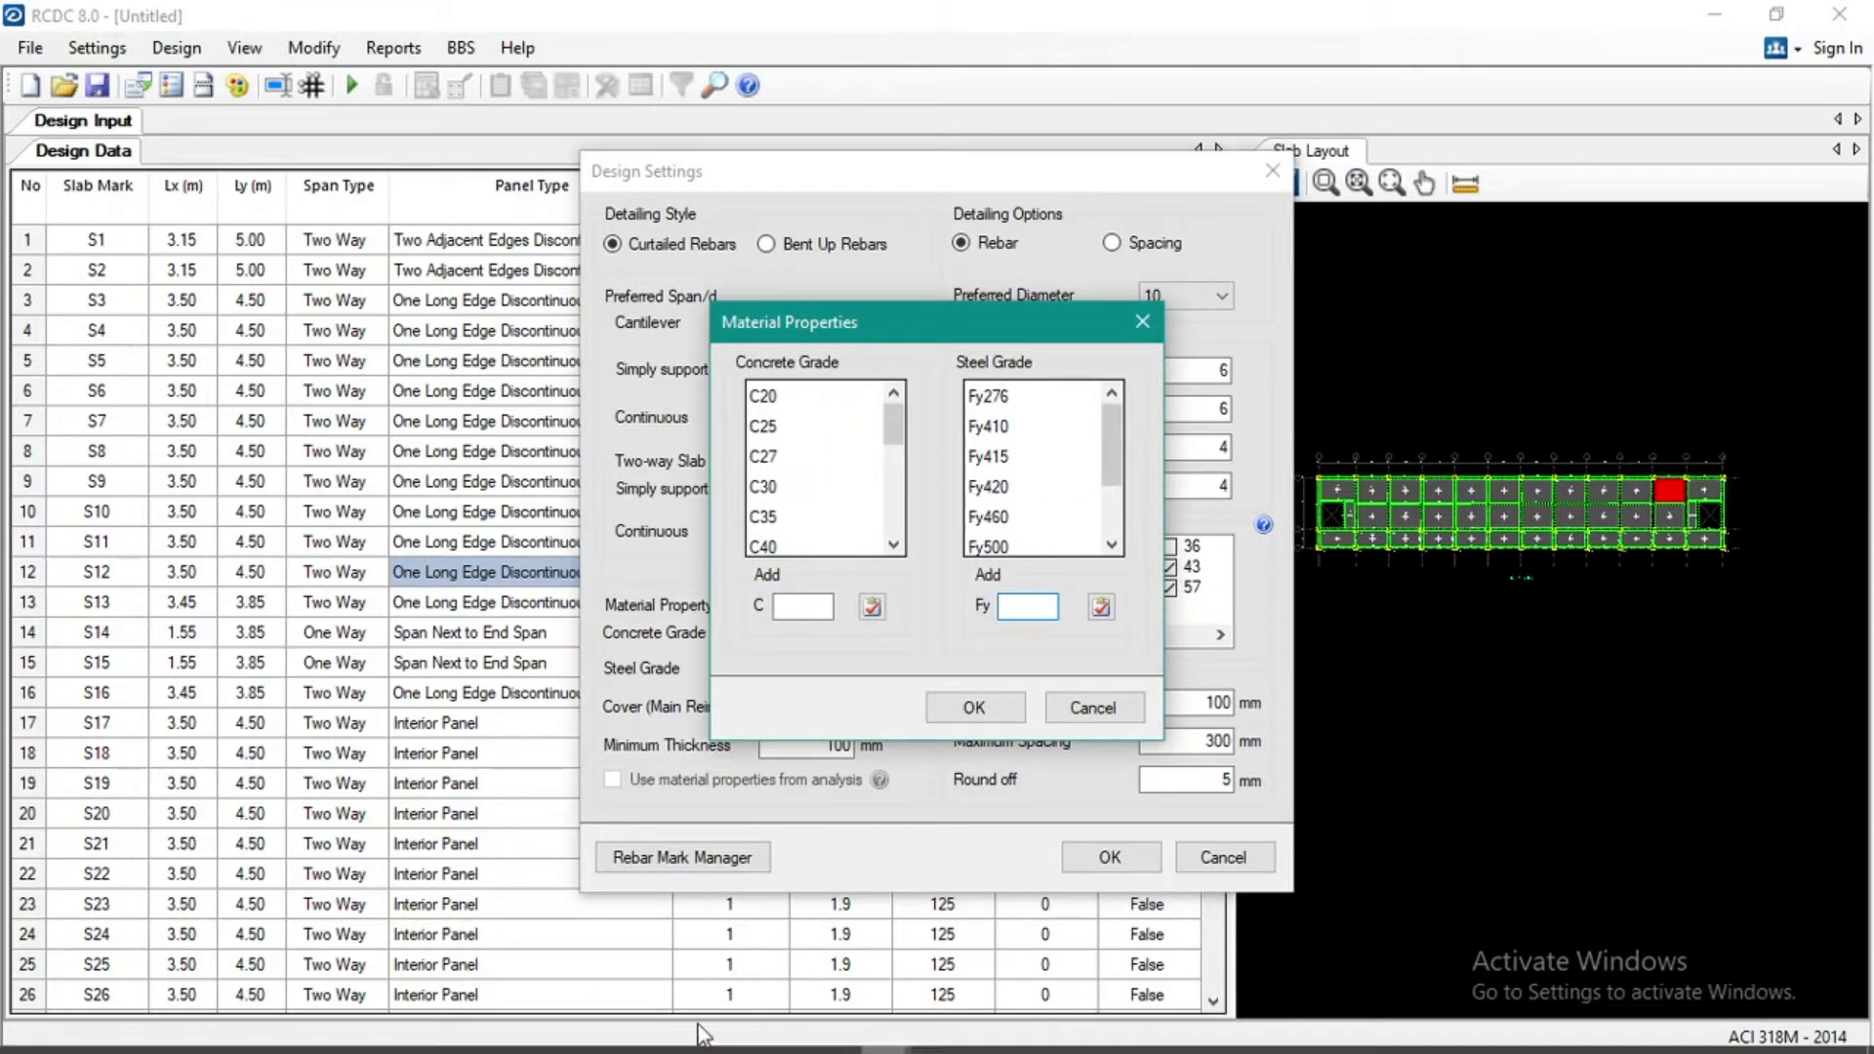
left_click(500, 1025)
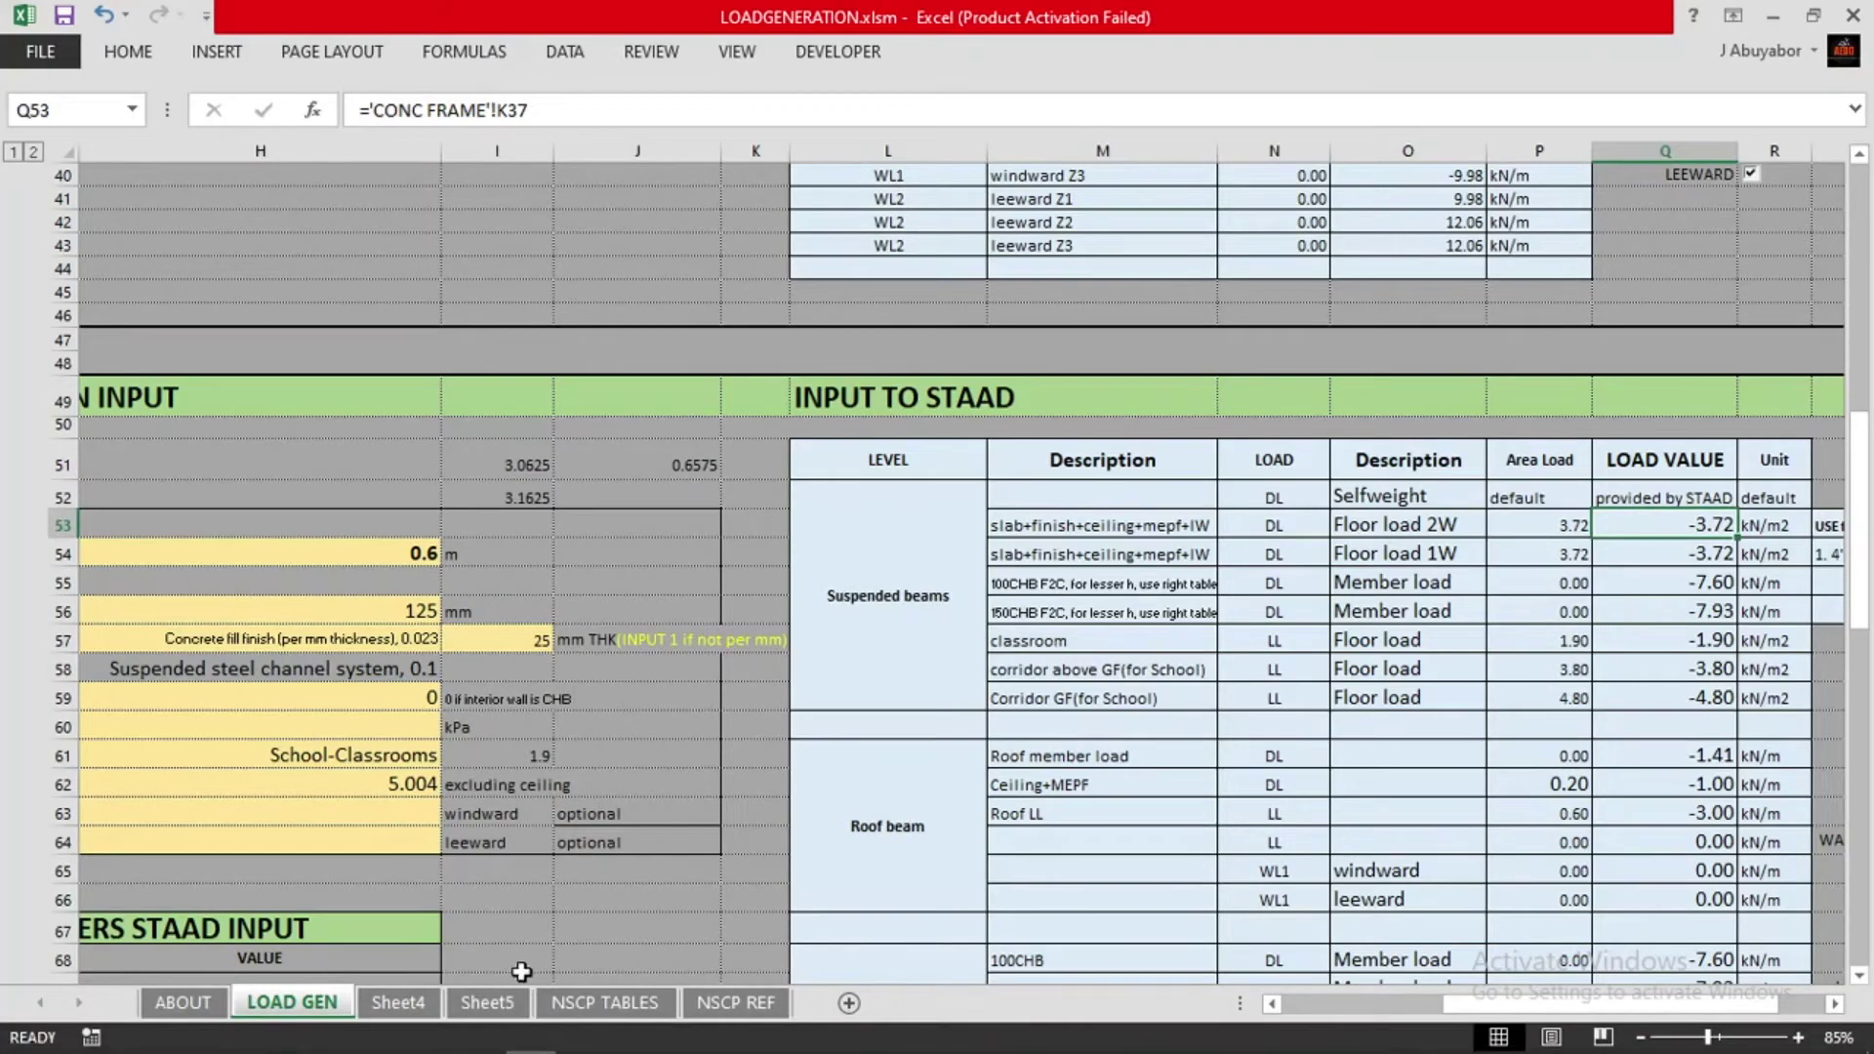
left_click(487, 1002)
left_click(1012, 523)
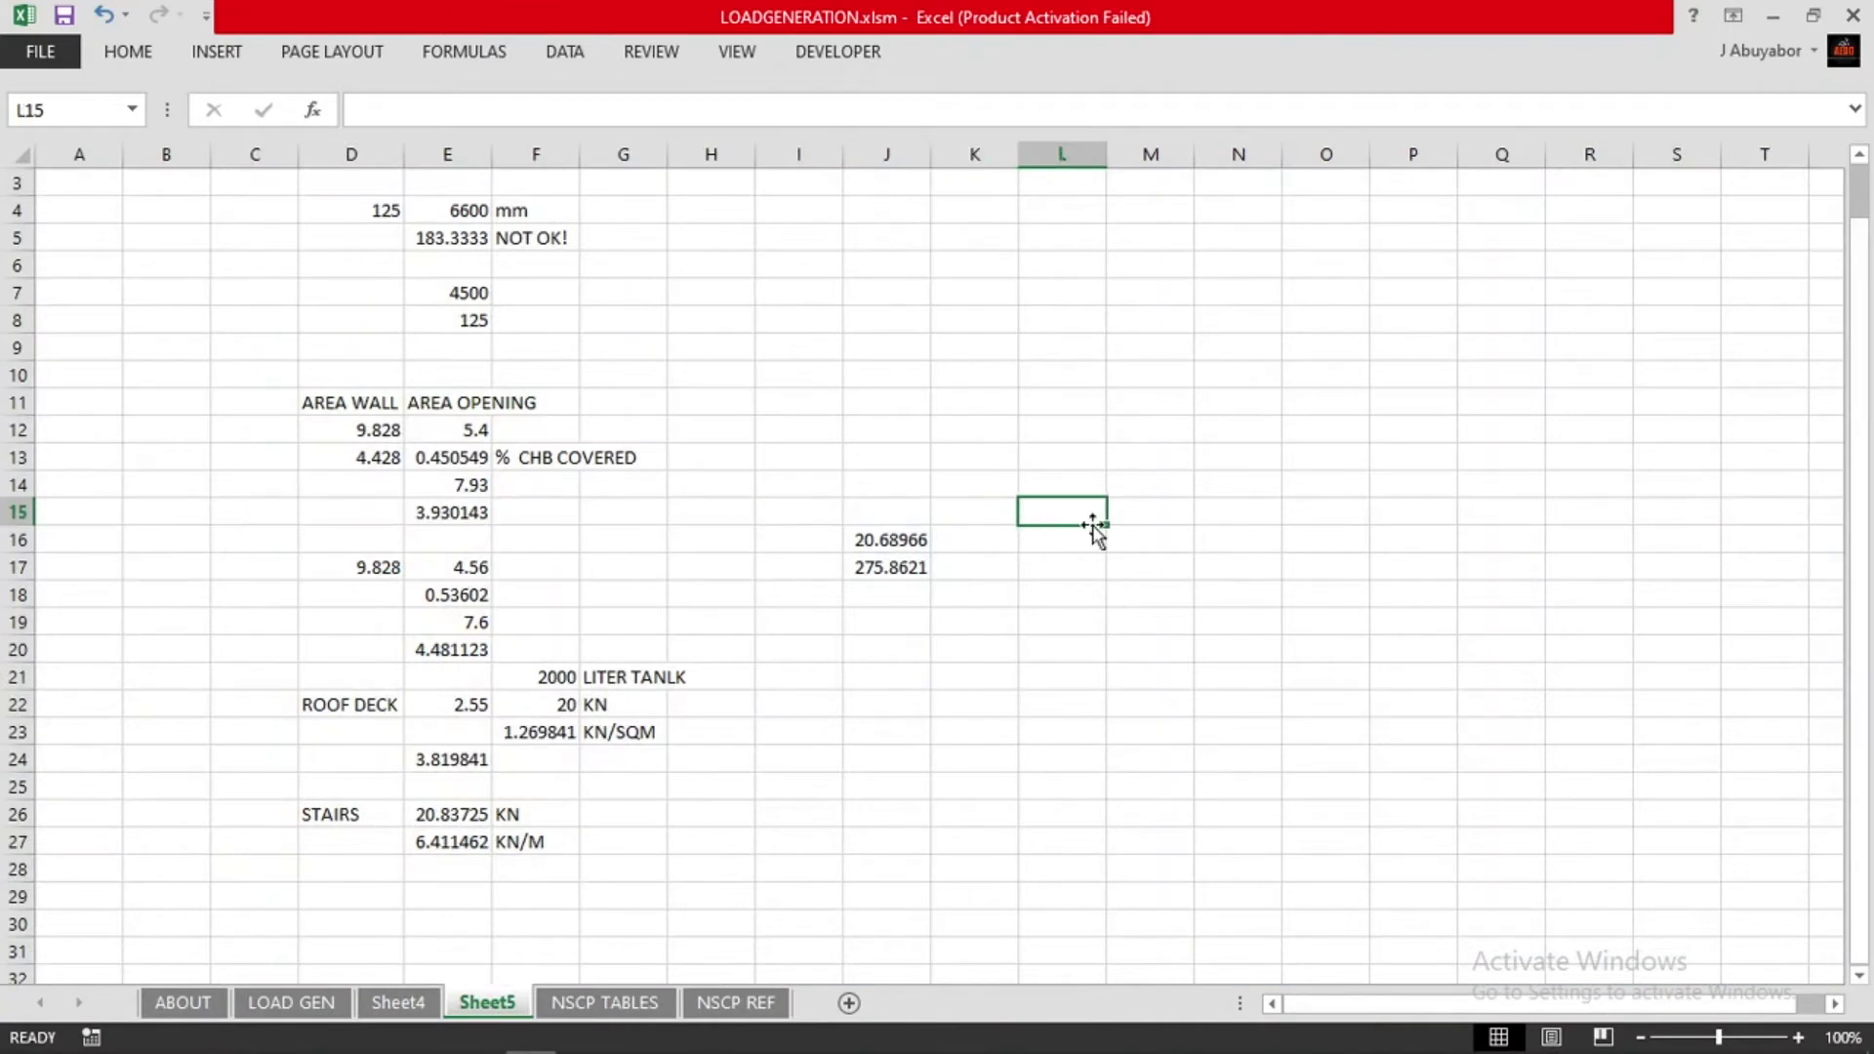
type("=33000/145")
key("Return")
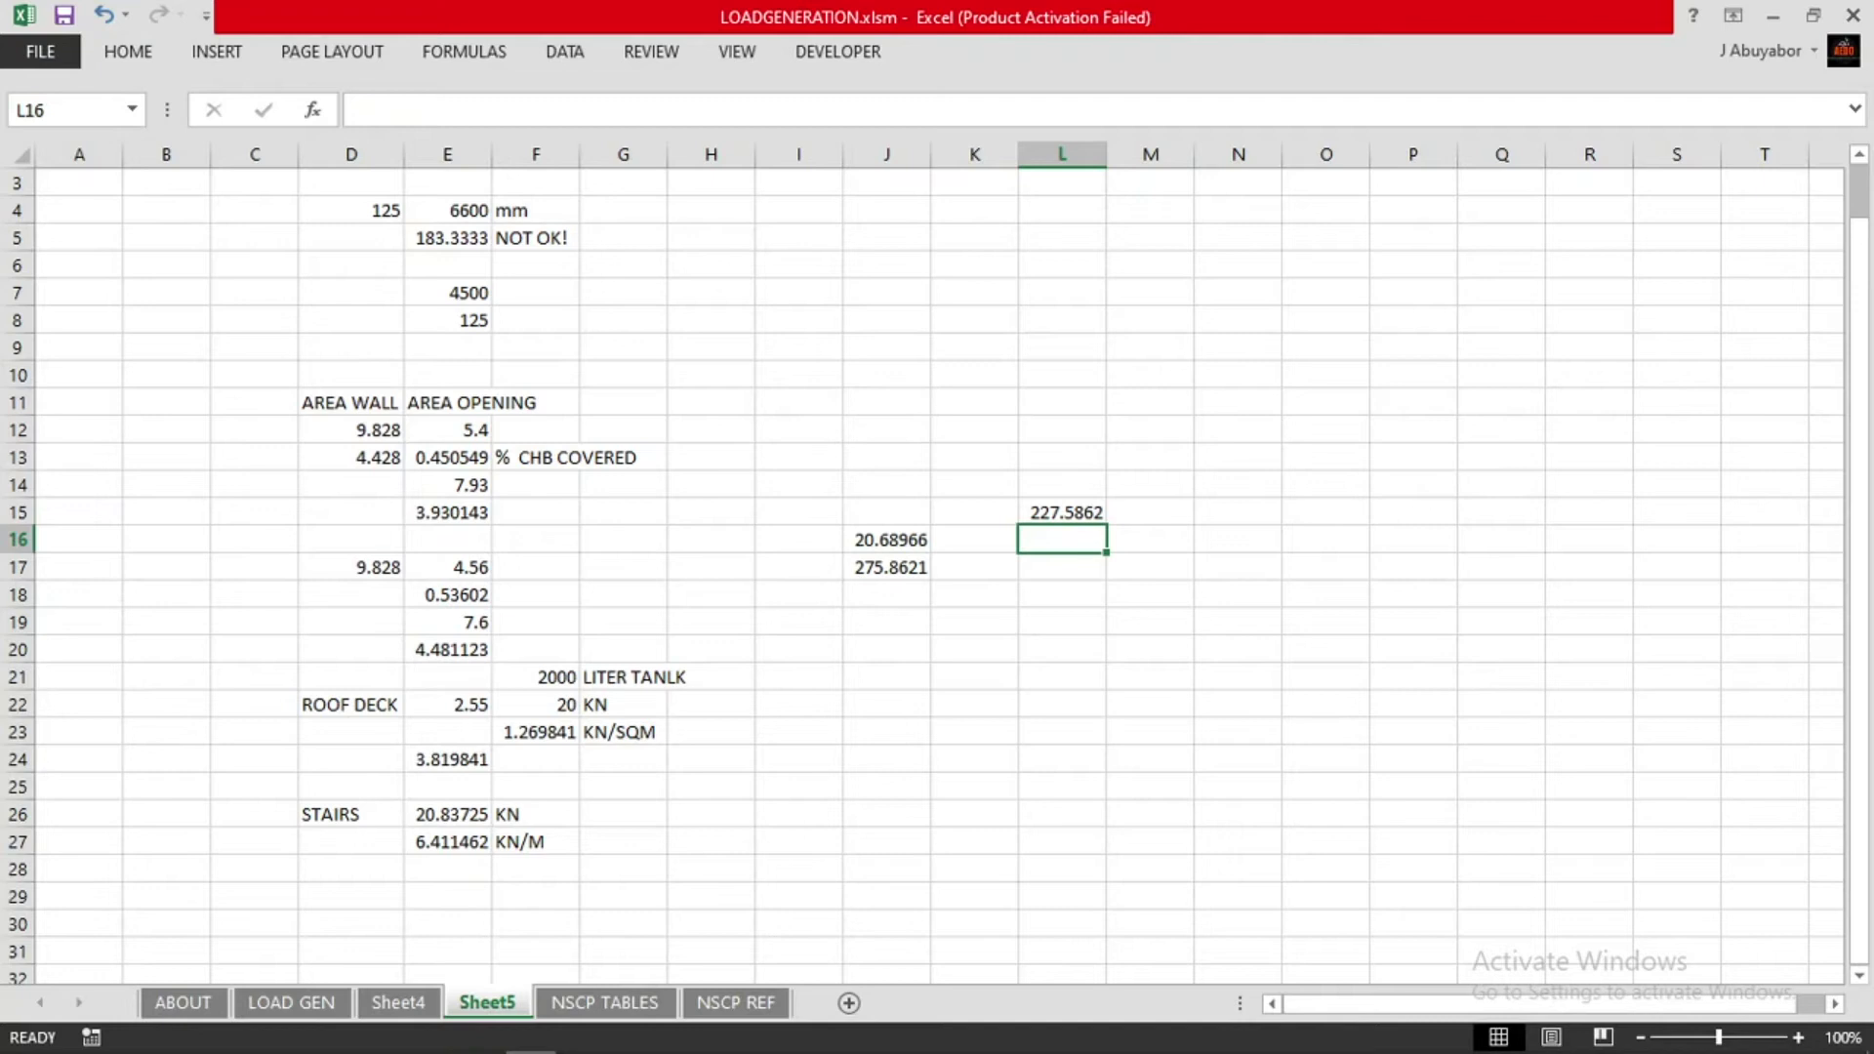
Switch back to RCDC and add steel grade Fy226 to the material properties
mouse_move(613, 1020)
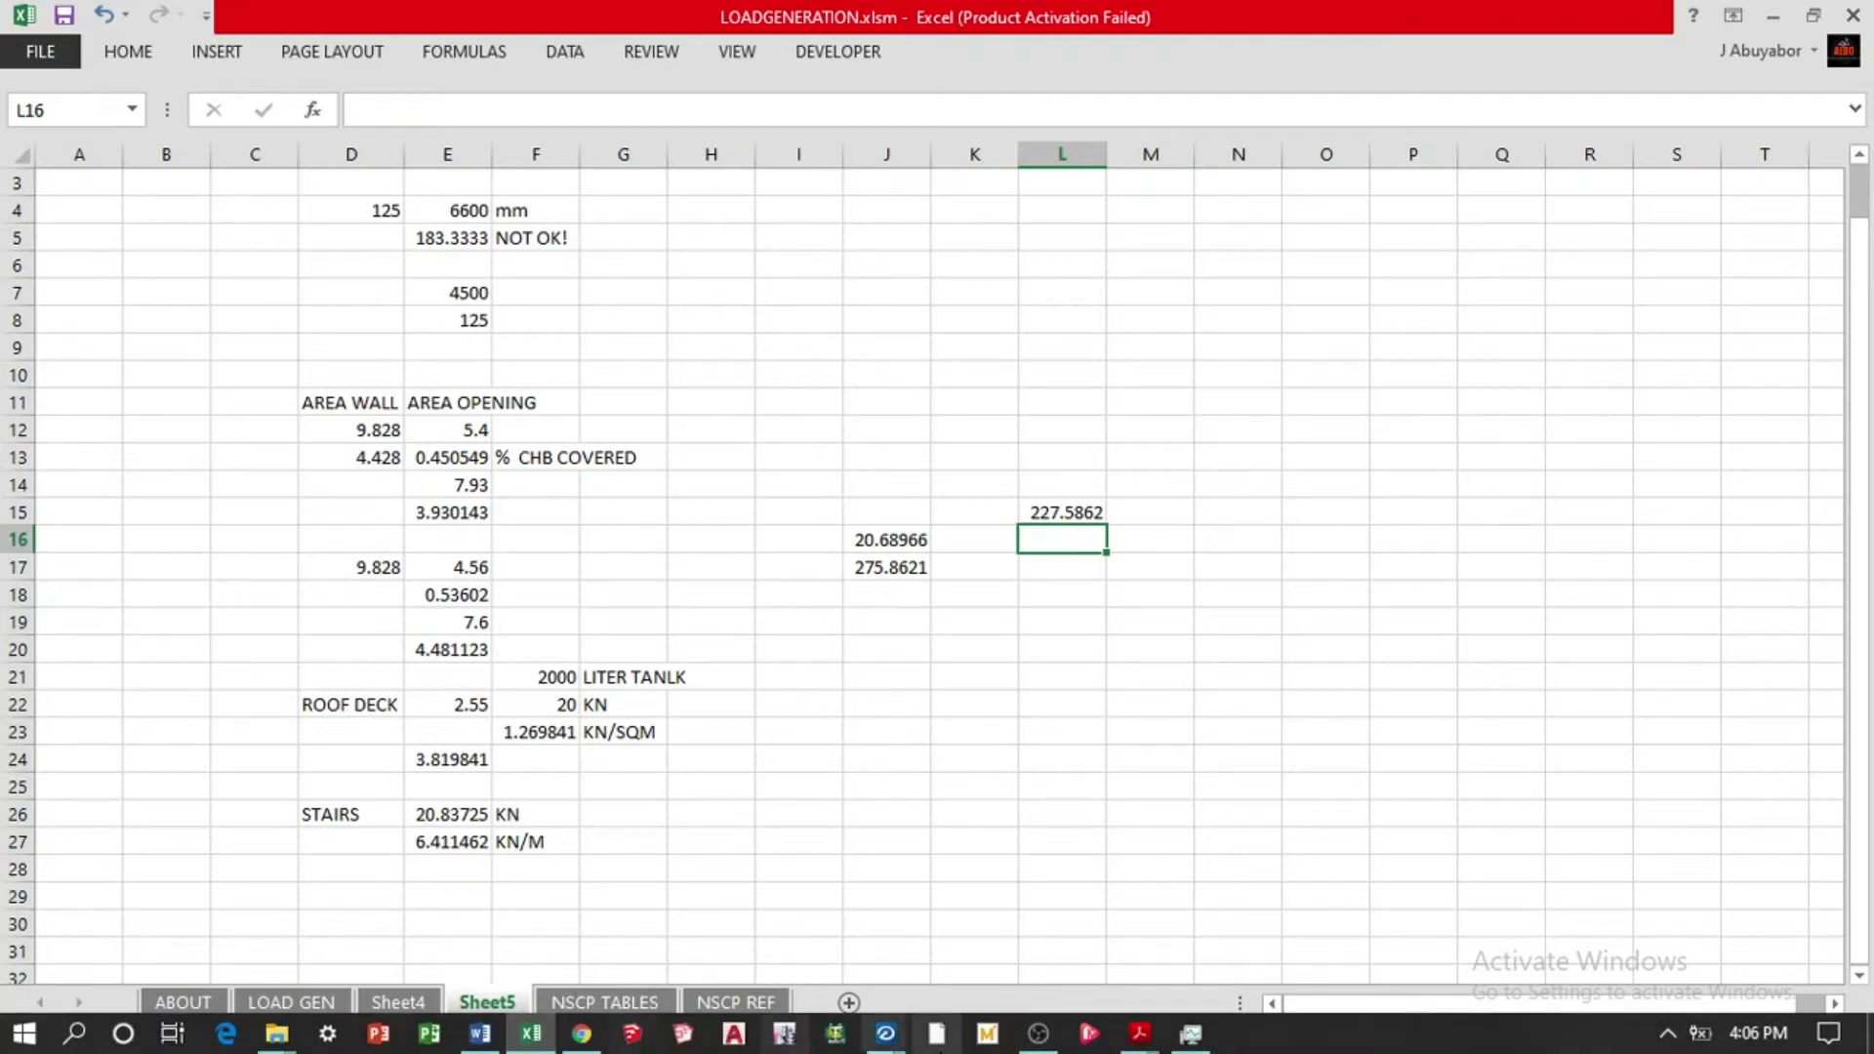
left_click(1774, 16)
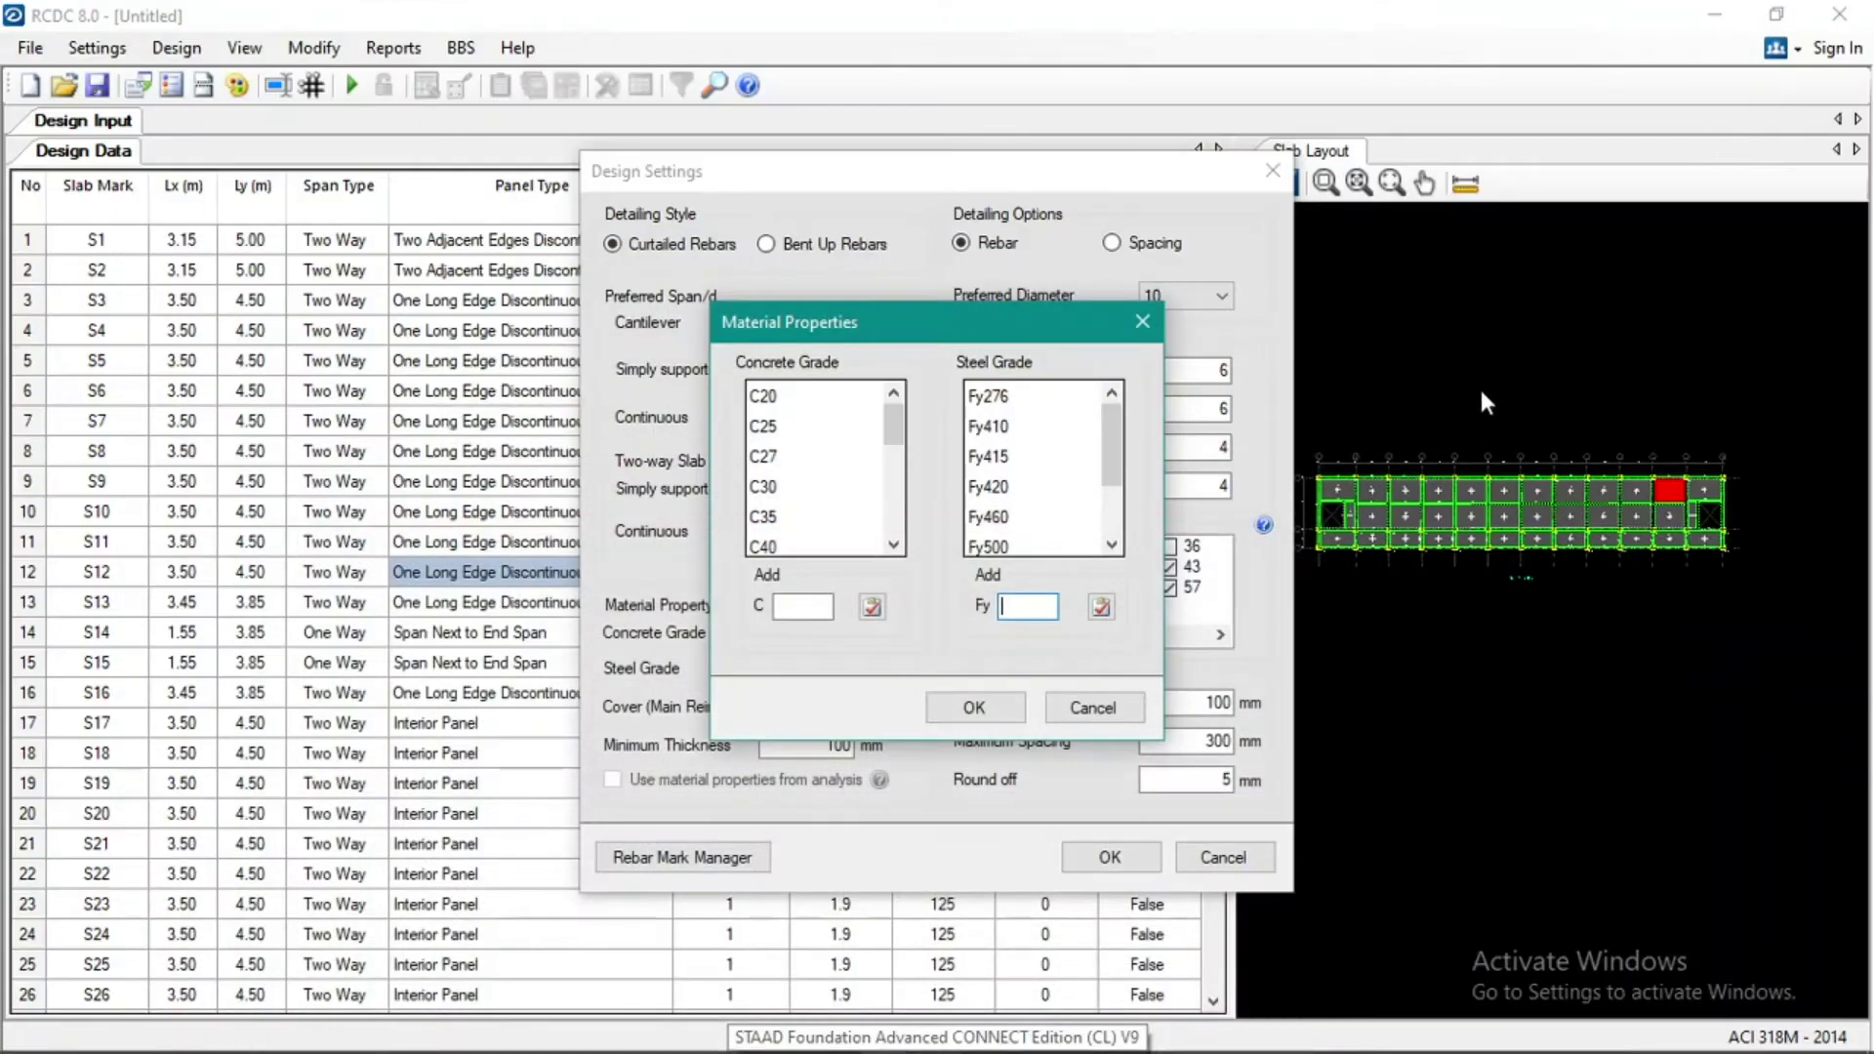
type("226")
left_click(1101, 609)
left_click(1101, 609)
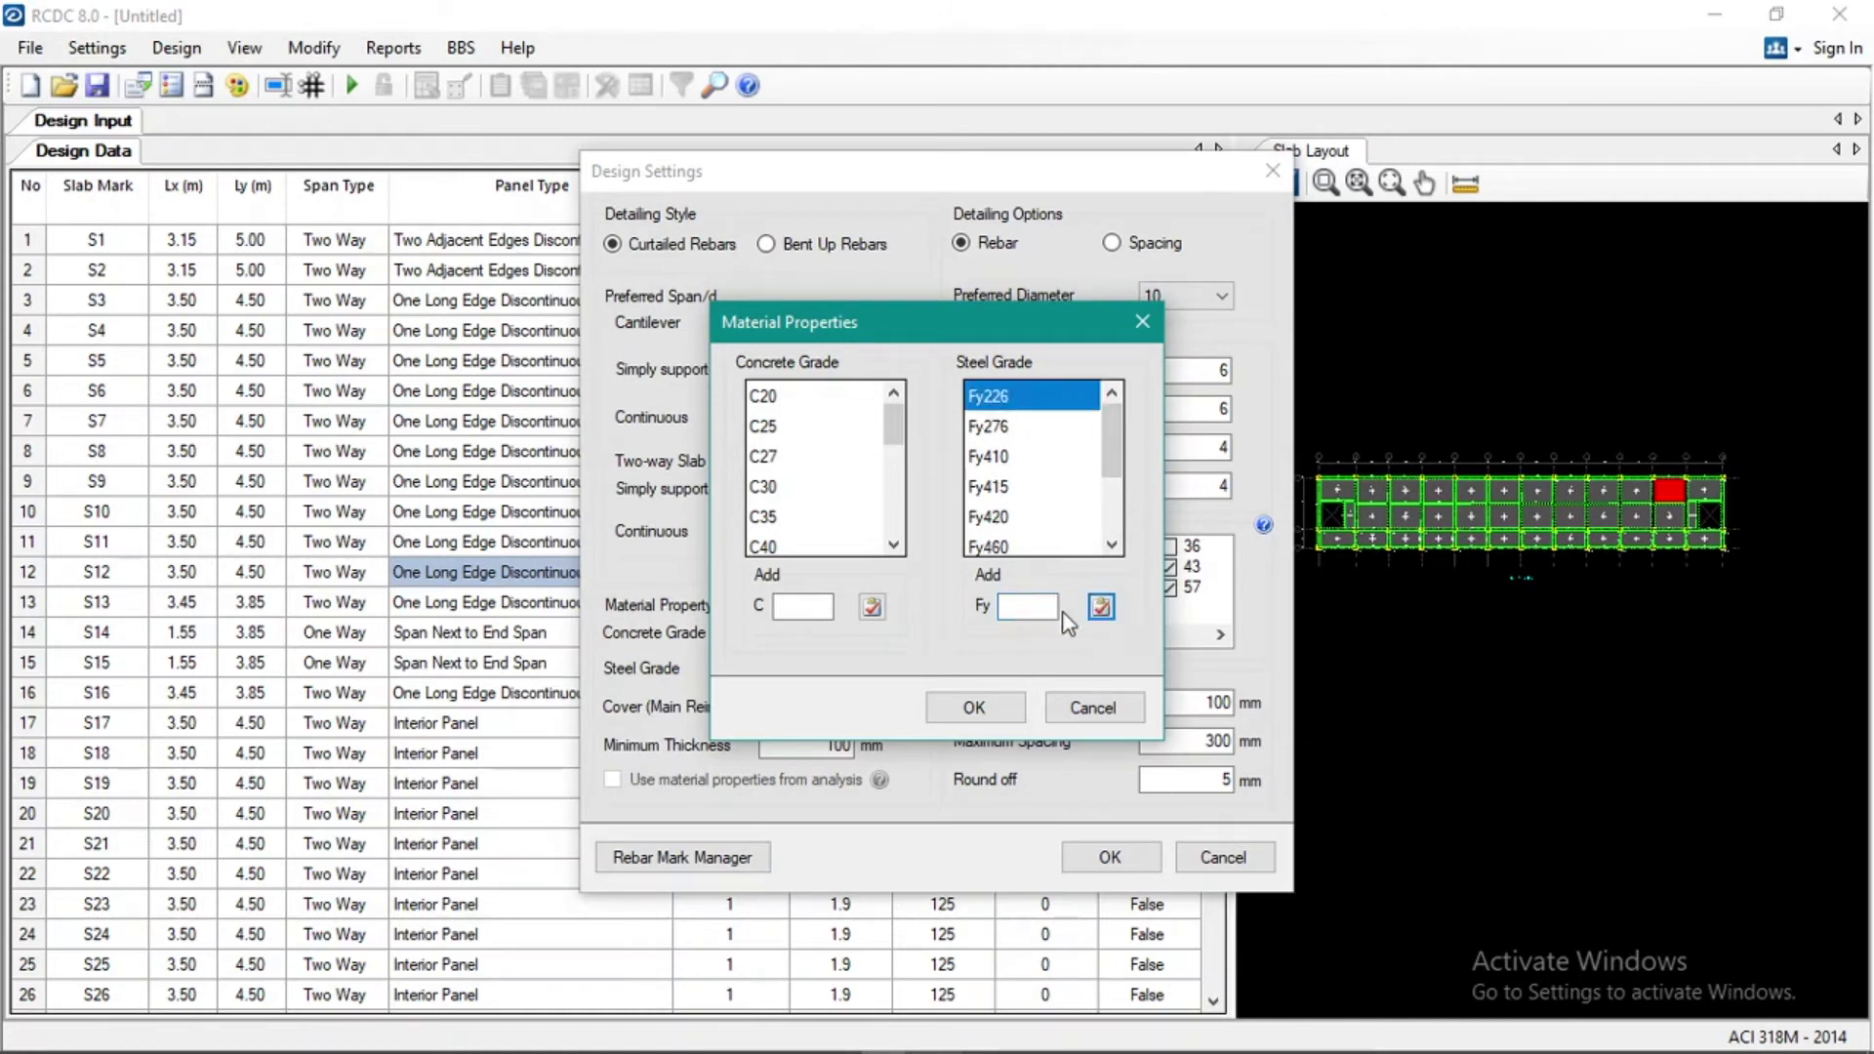
left_click(975, 706)
Choose concrete grade C20 and steel grade Fy276 as the slab materials
left_click(835, 633)
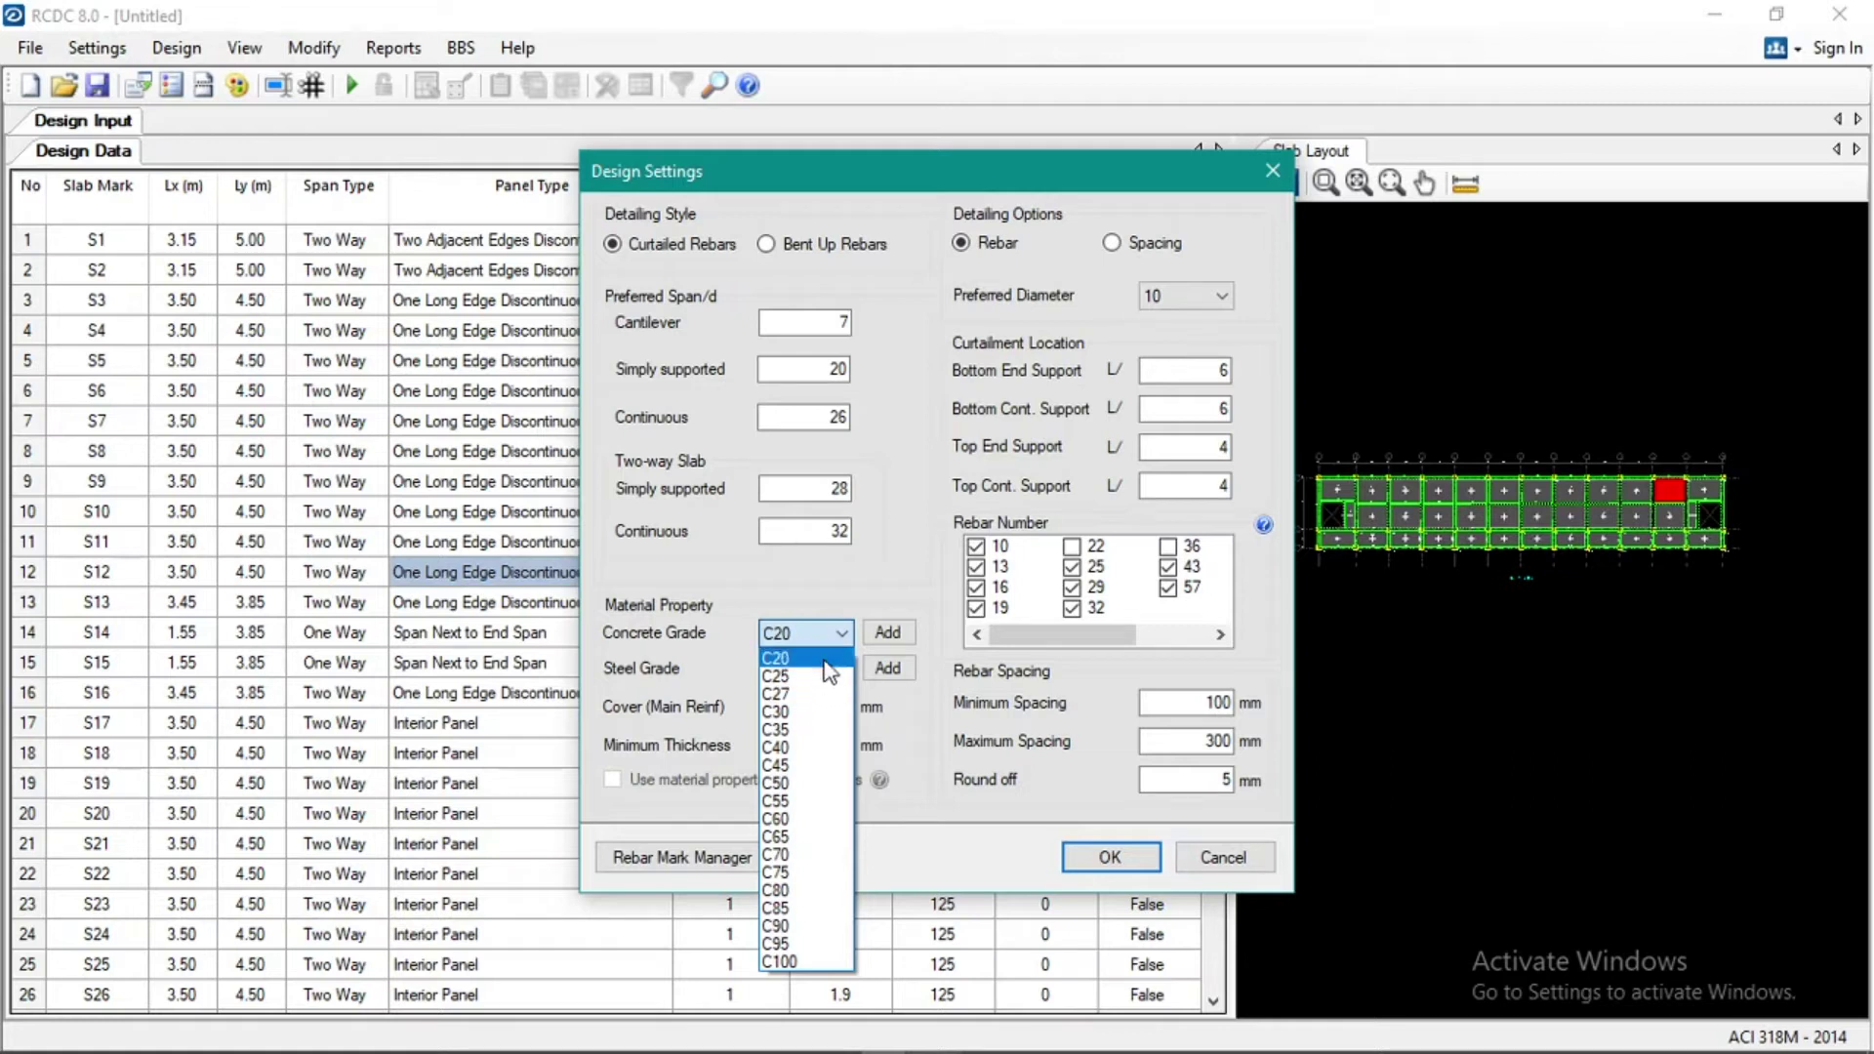
left_click(825, 661)
left_click(842, 634)
left_click(841, 635)
left_click(841, 634)
left_click(836, 662)
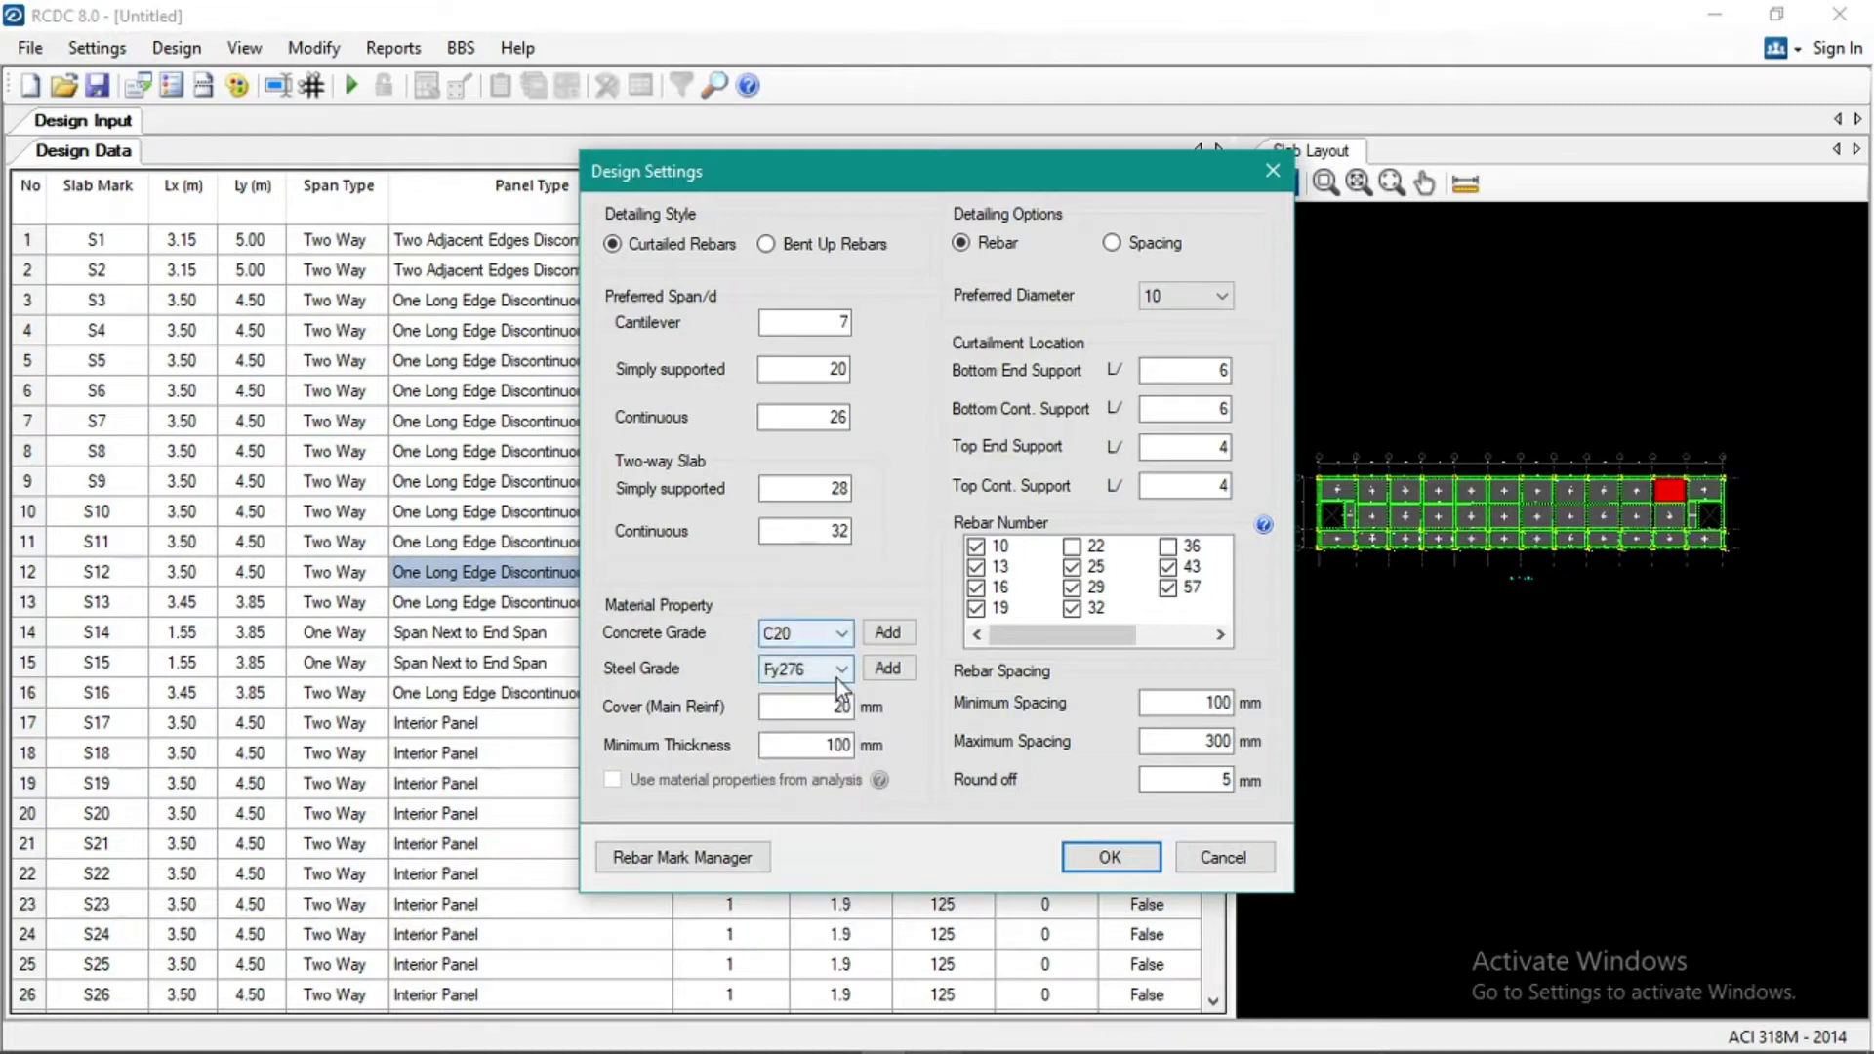
left_click(843, 671)
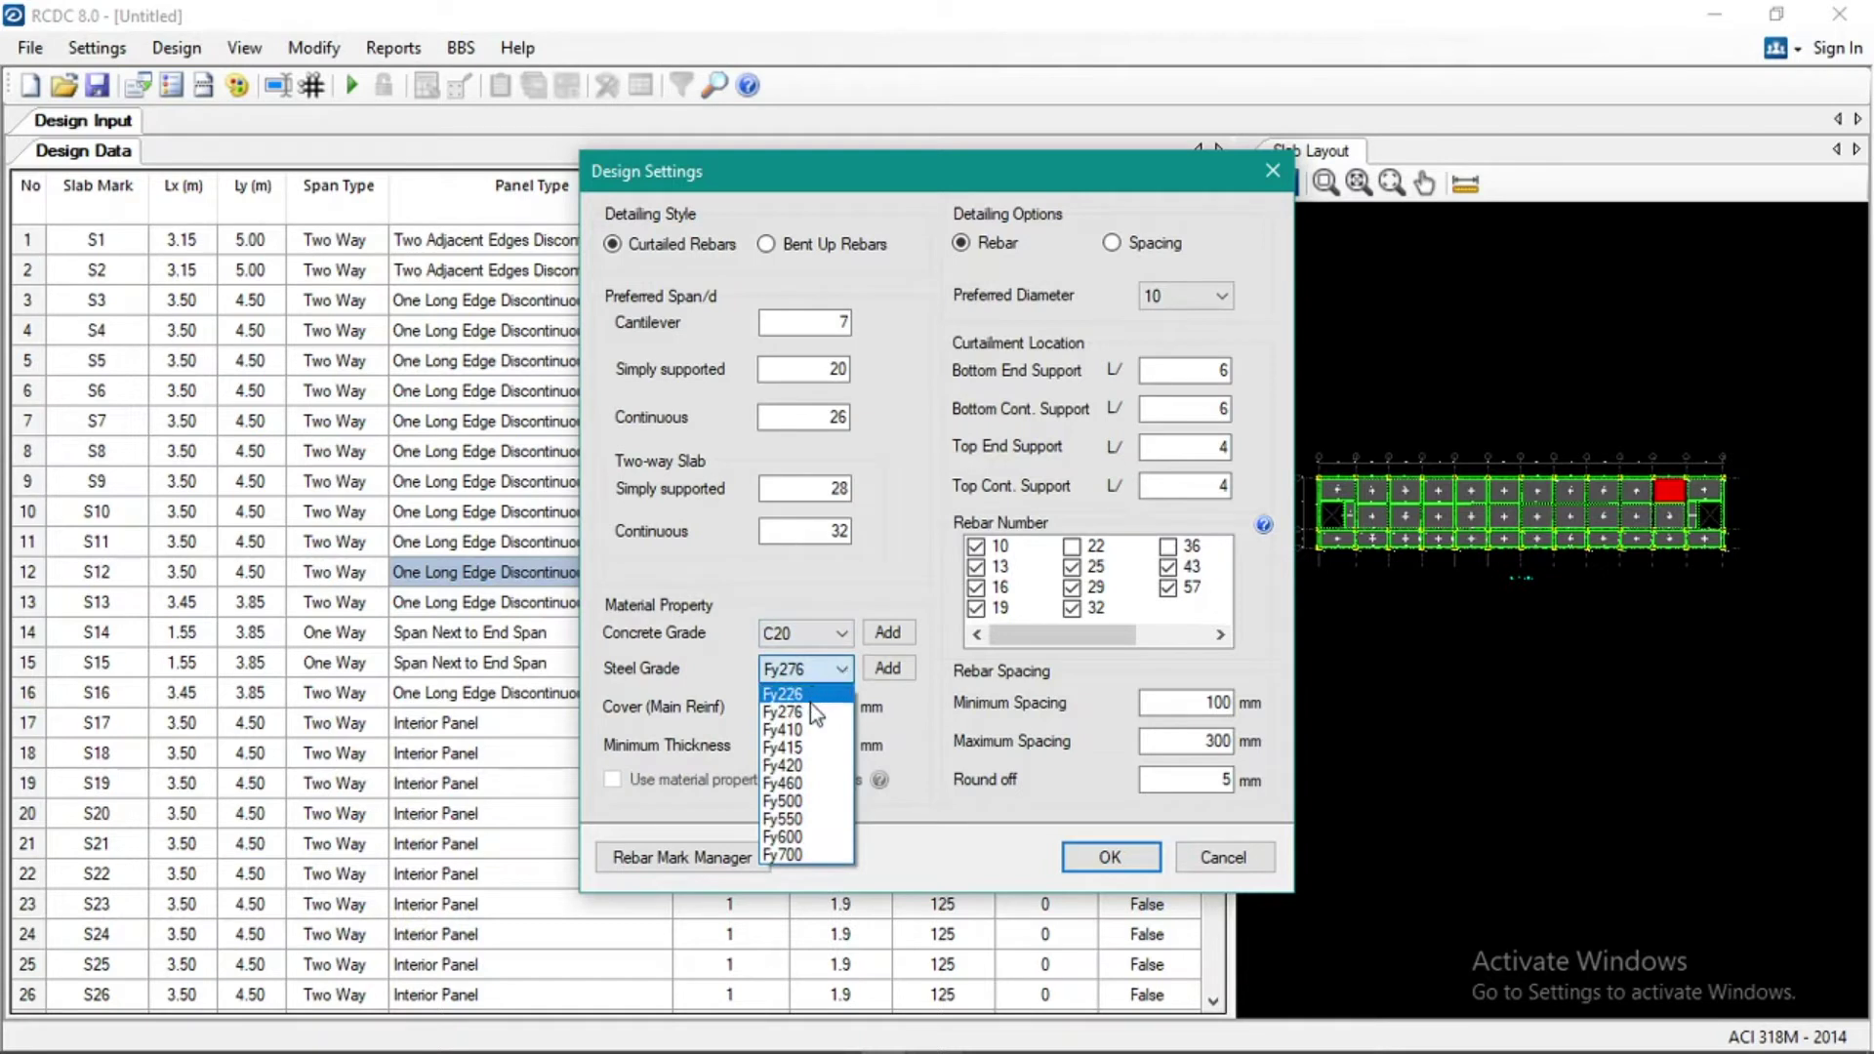
left_click(831, 721)
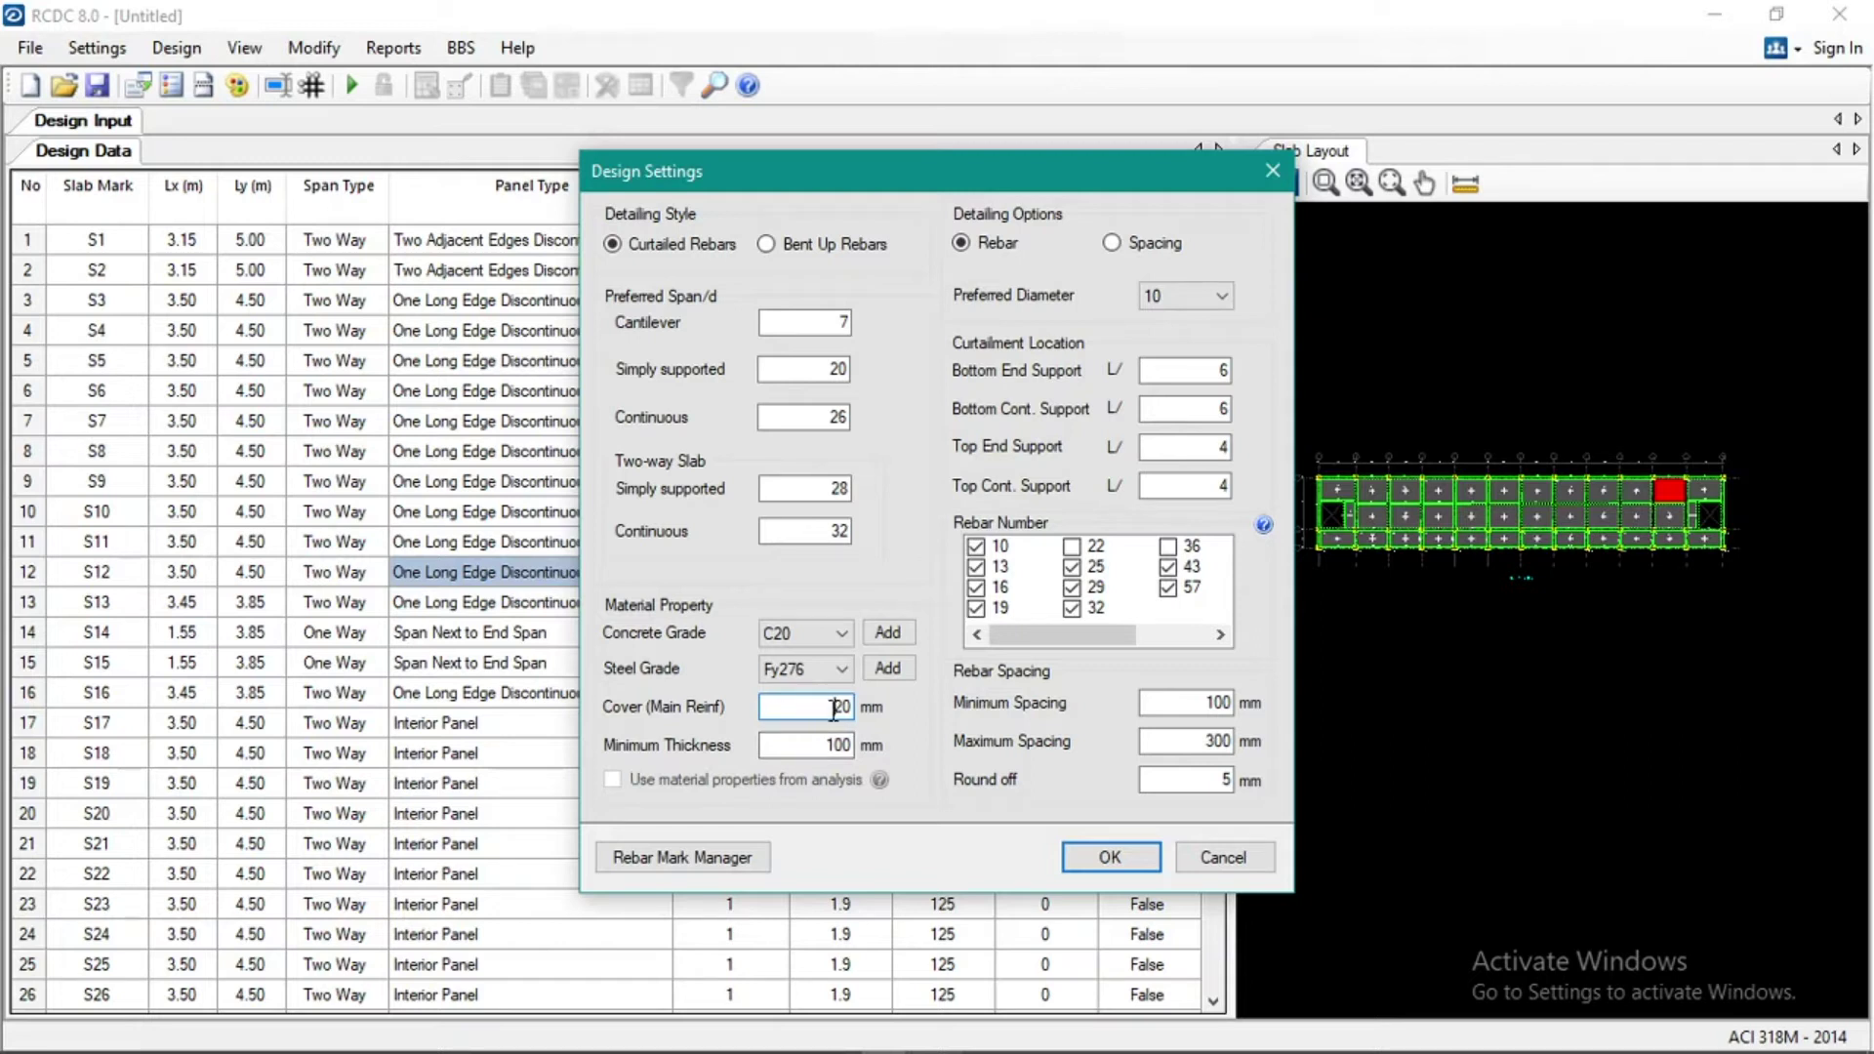
Review the minimum thickness, minimum and maximum rebar spacing, and spacing round-off in the design settings
left_click(799, 752)
left_click_drag(799, 755, 878, 755)
left_click(1169, 787)
left_click(1205, 741)
double_click(1228, 778)
left_click(1211, 778)
double_click(1198, 702)
left_click(1199, 742)
double_click(1197, 703)
key("Tab")
key("Tab")
left_click(1199, 705)
key("Tab")
key("Tab")
left_click(1207, 781)
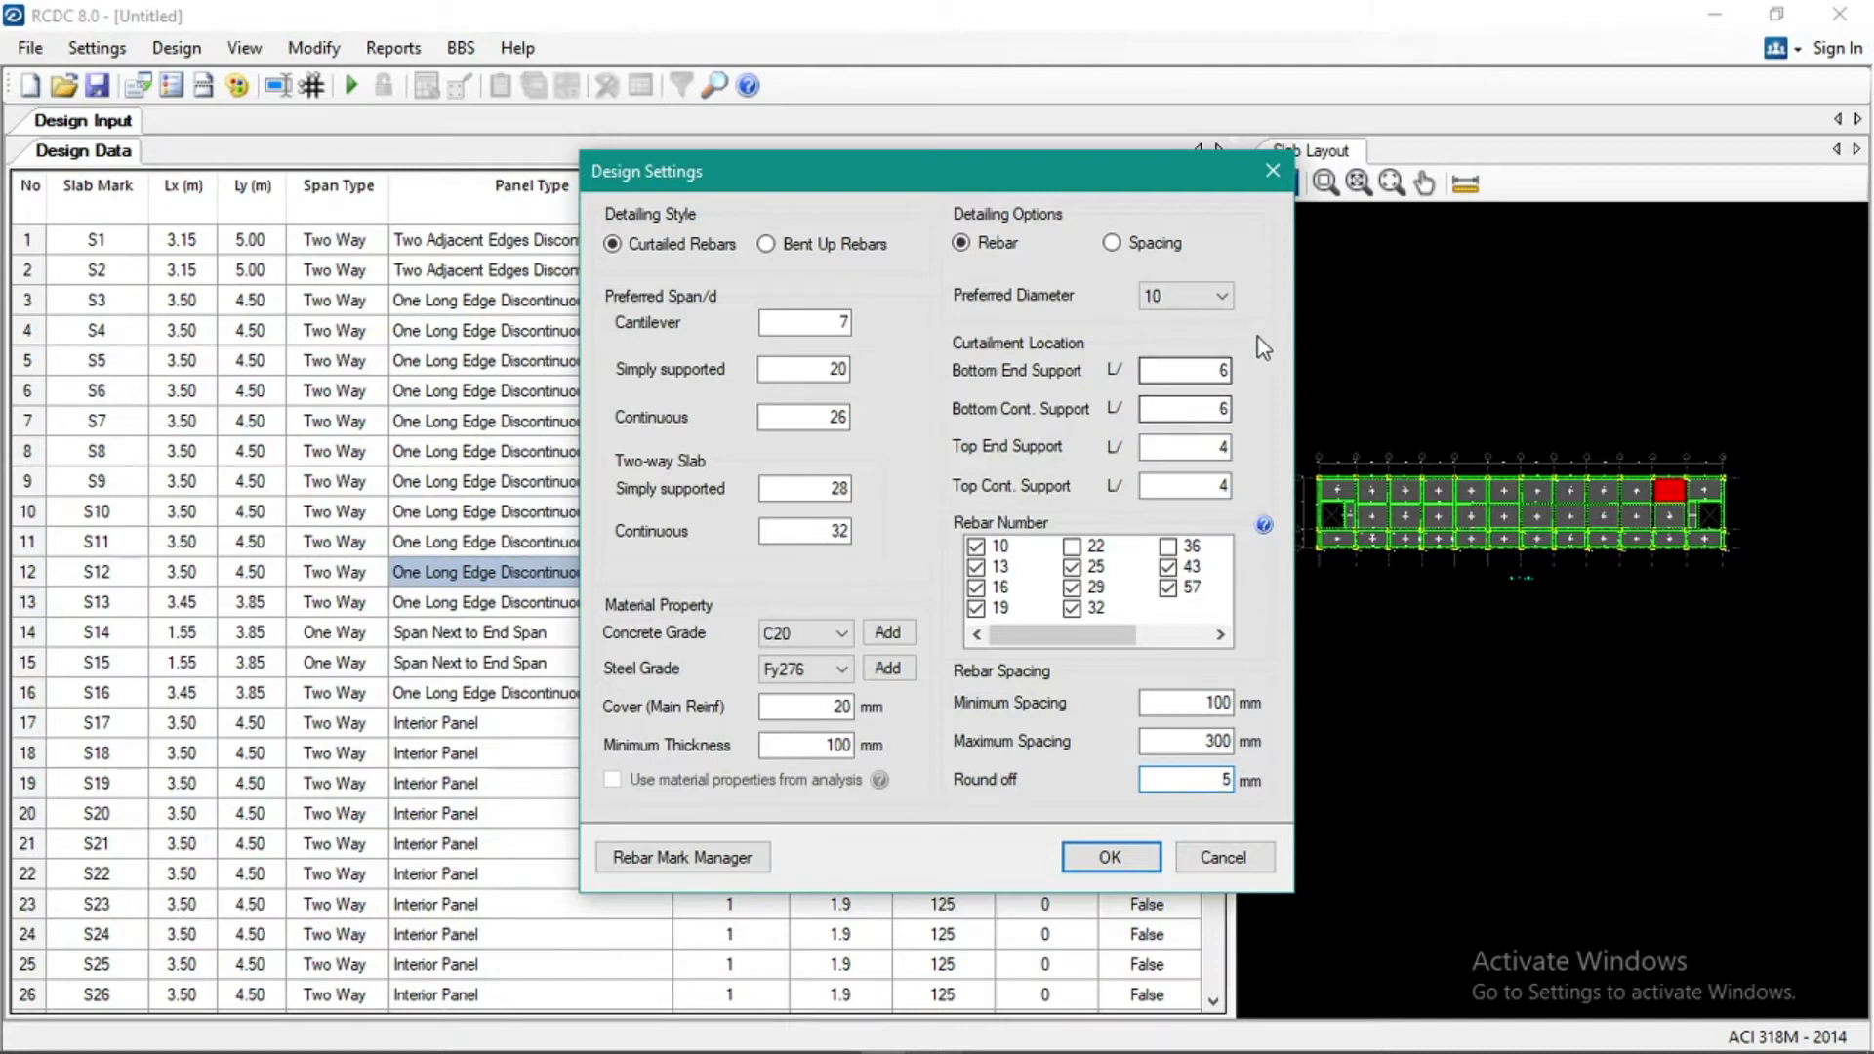
Check the preferred rebar diameter and accept the design settings
left_click(1226, 285)
left_click(1227, 289)
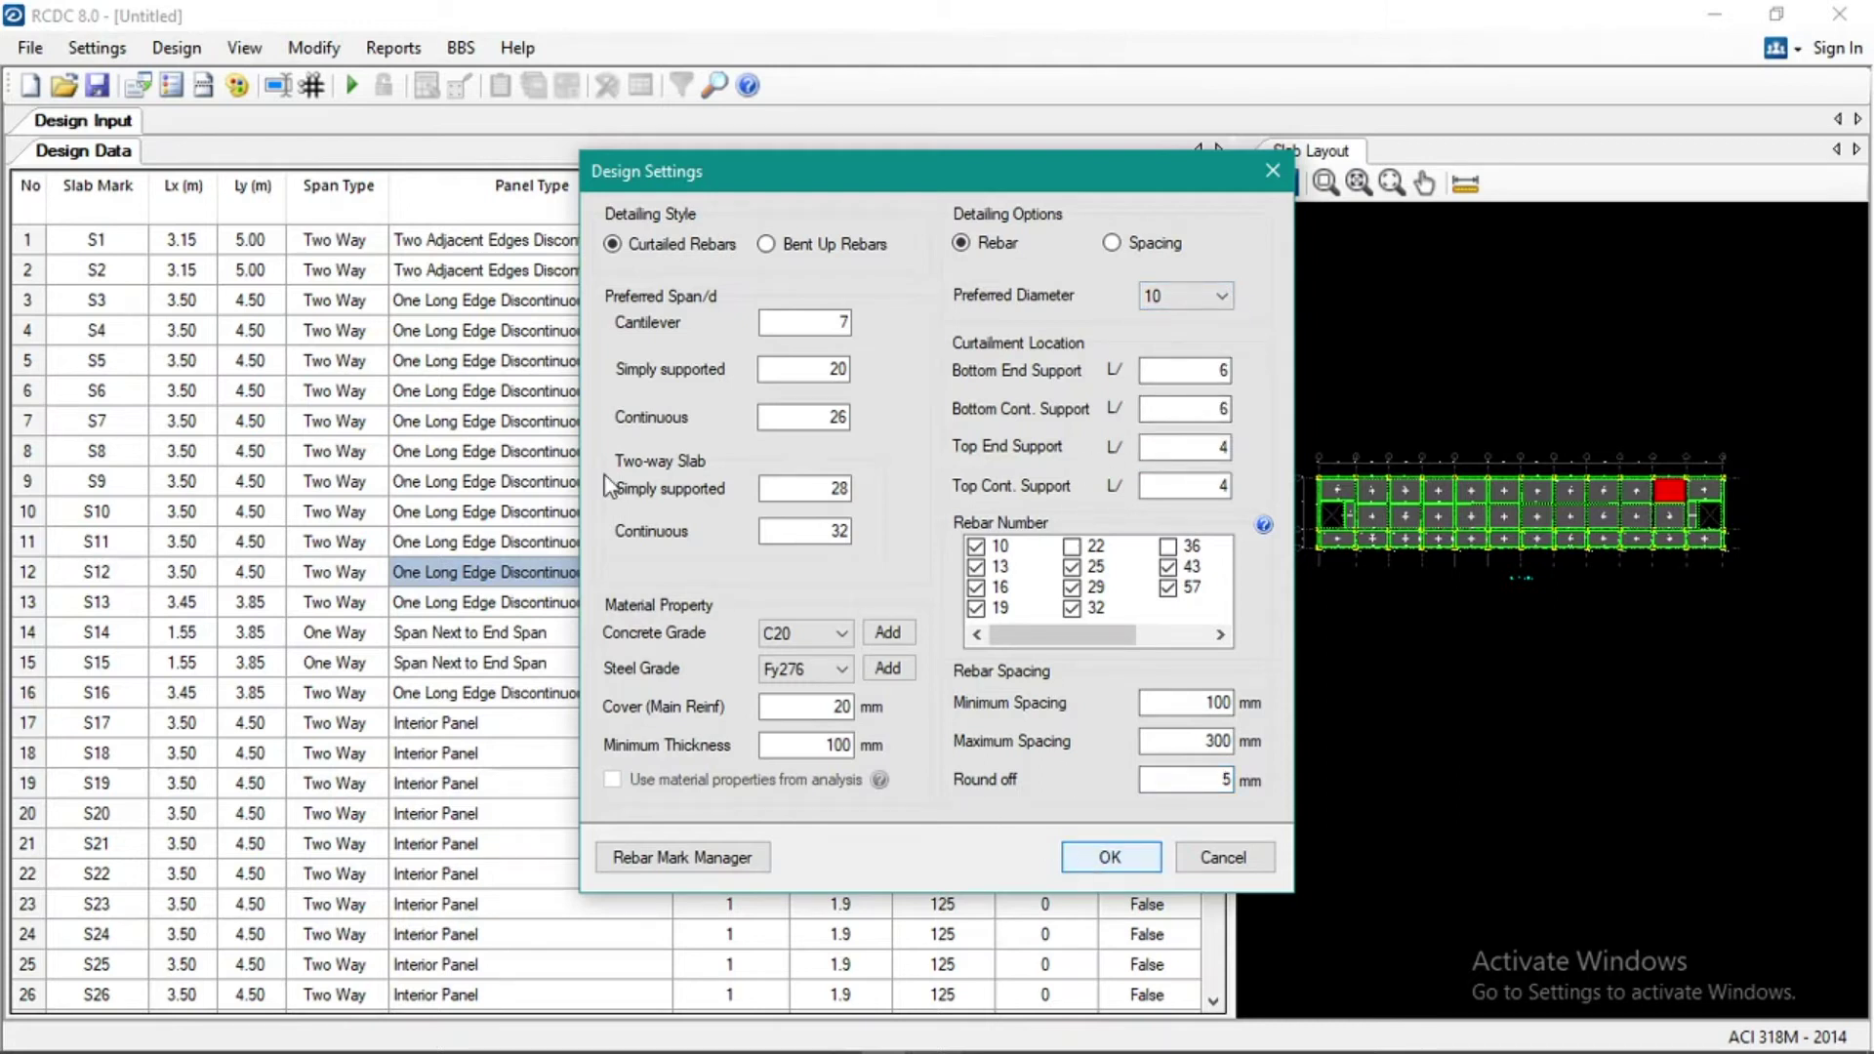
key("Return")
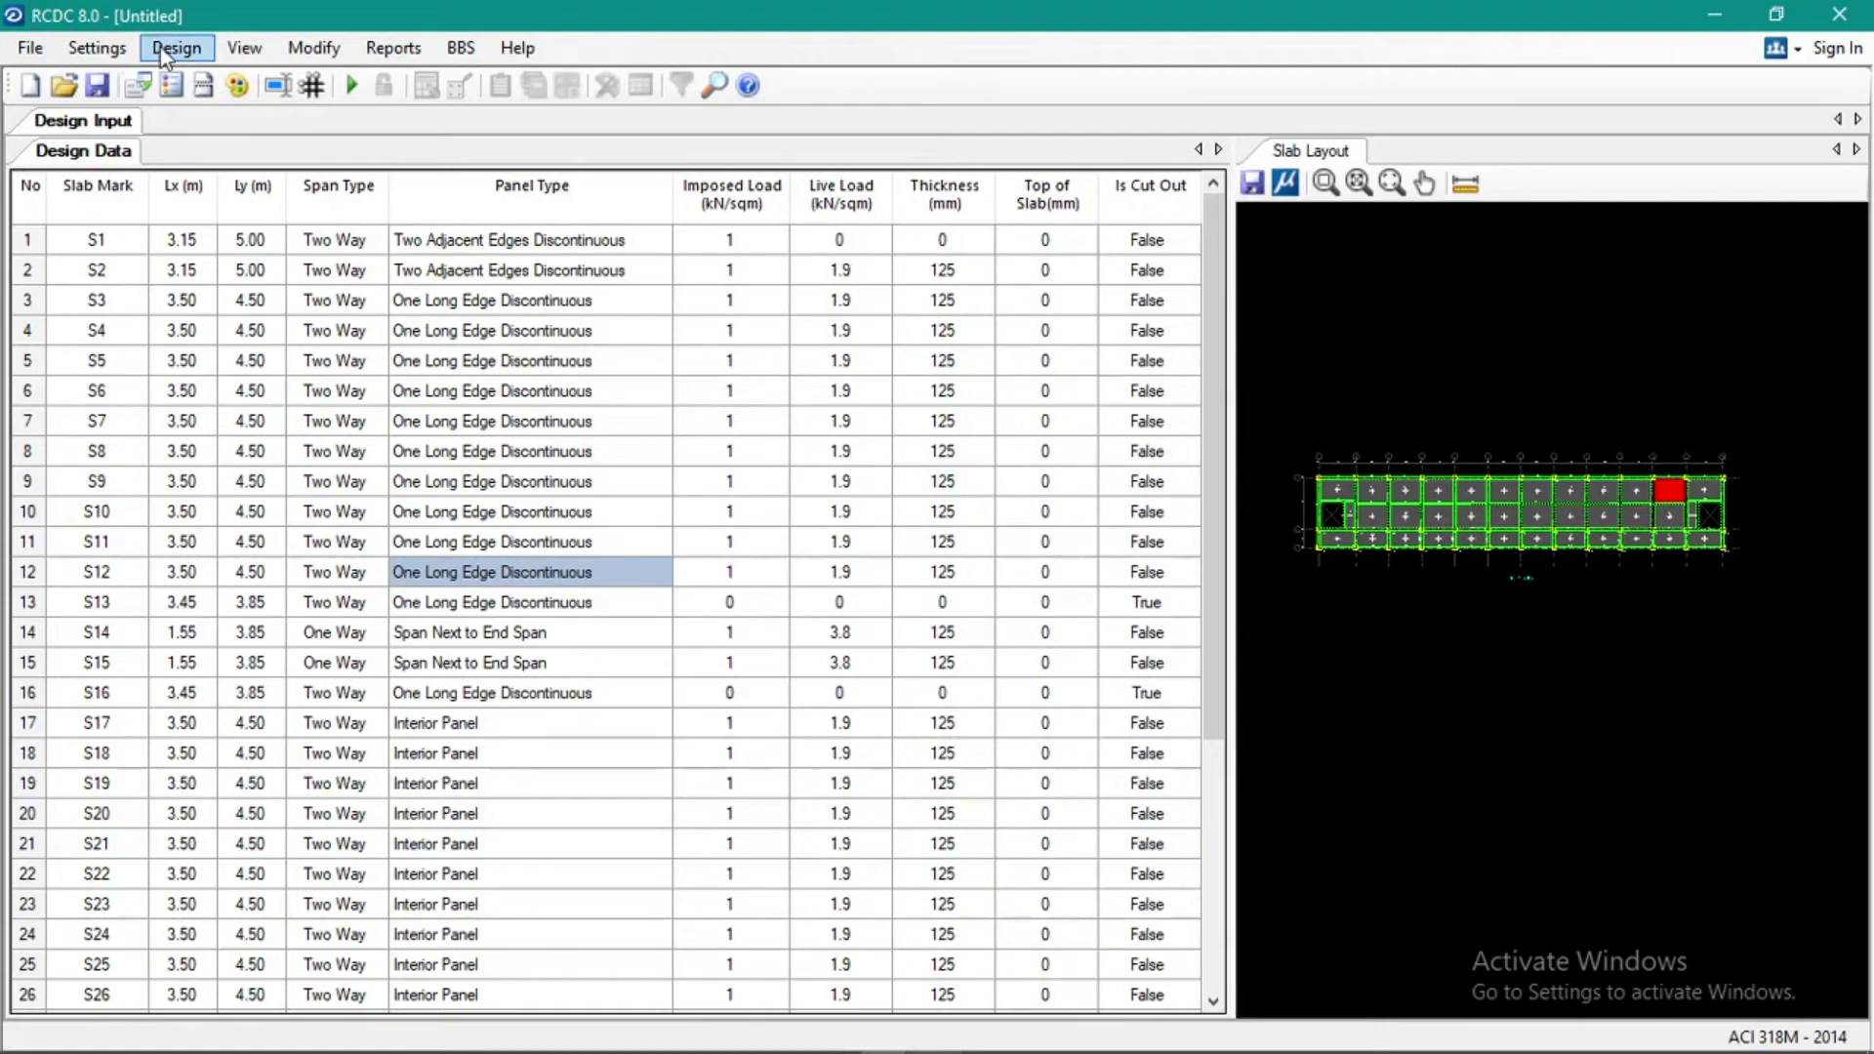
Start the slab design and agree to re-evaluate the slab continuity
left_click(103, 51)
left_click(104, 51)
left_click(181, 47)
left_click(217, 80)
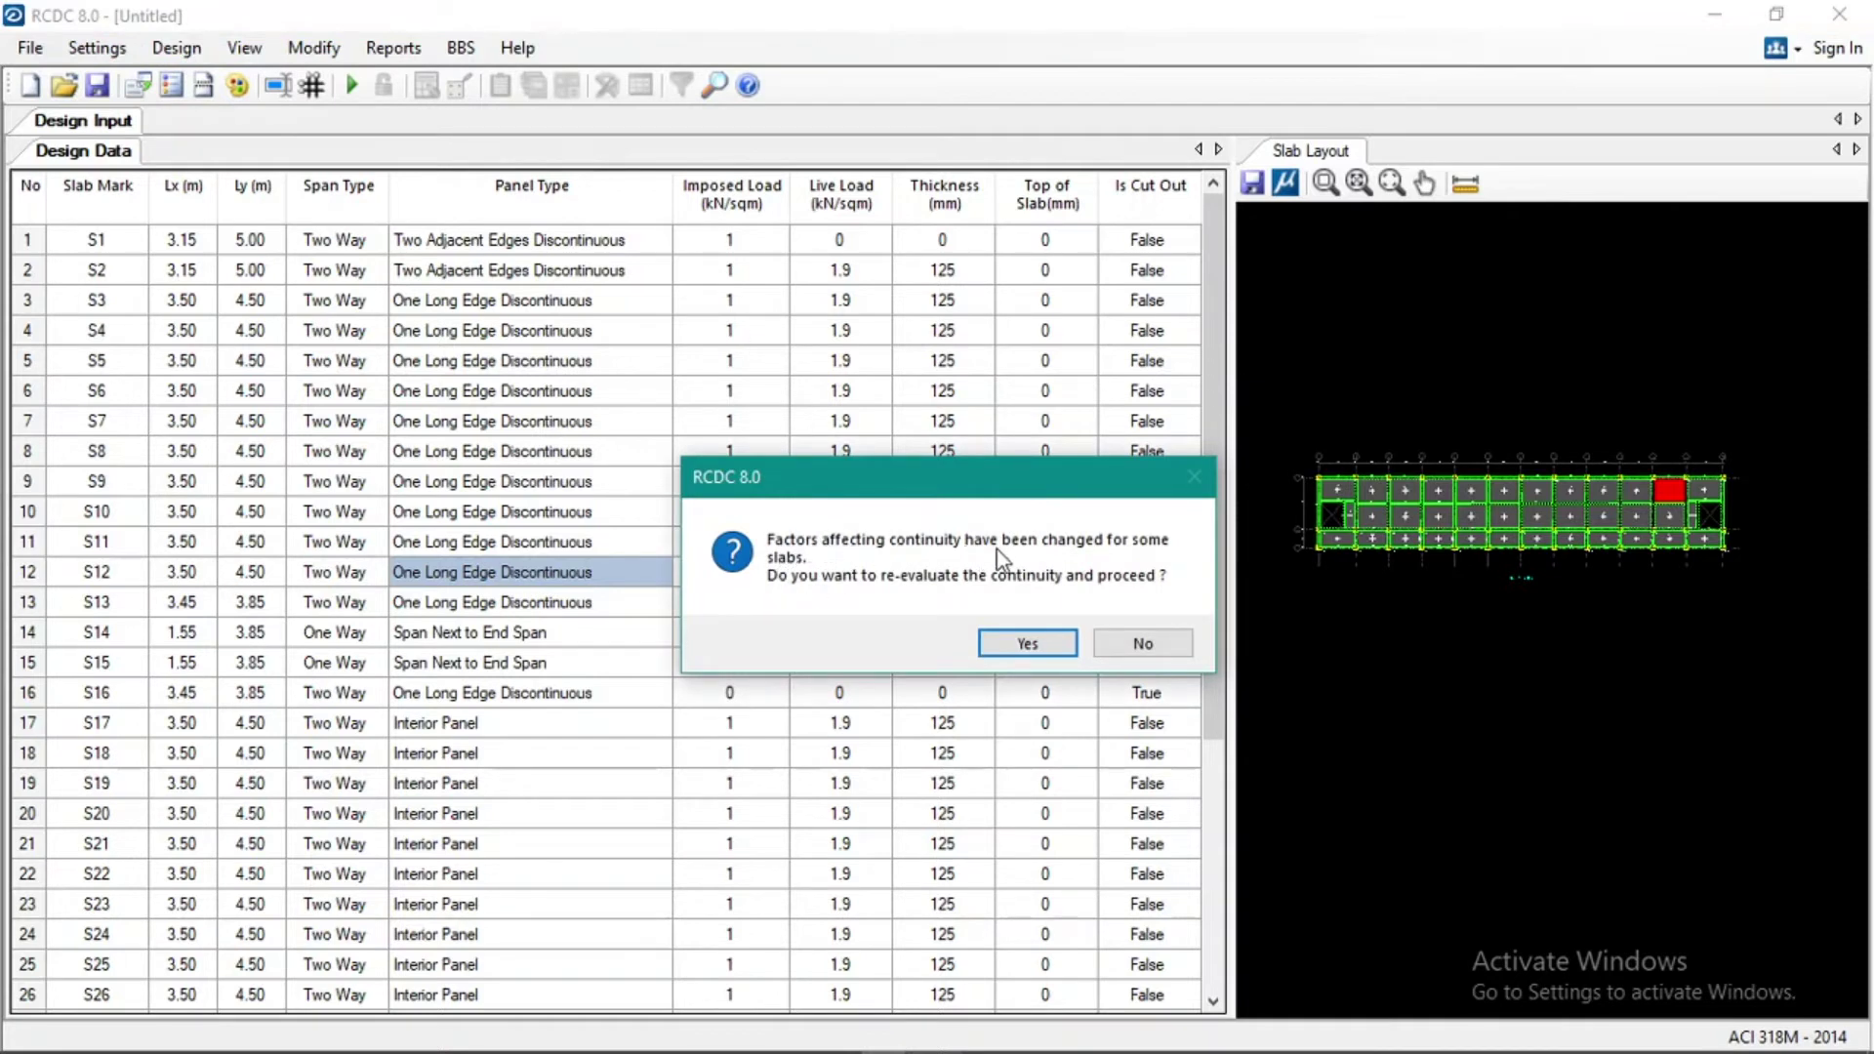
left_click(1008, 640)
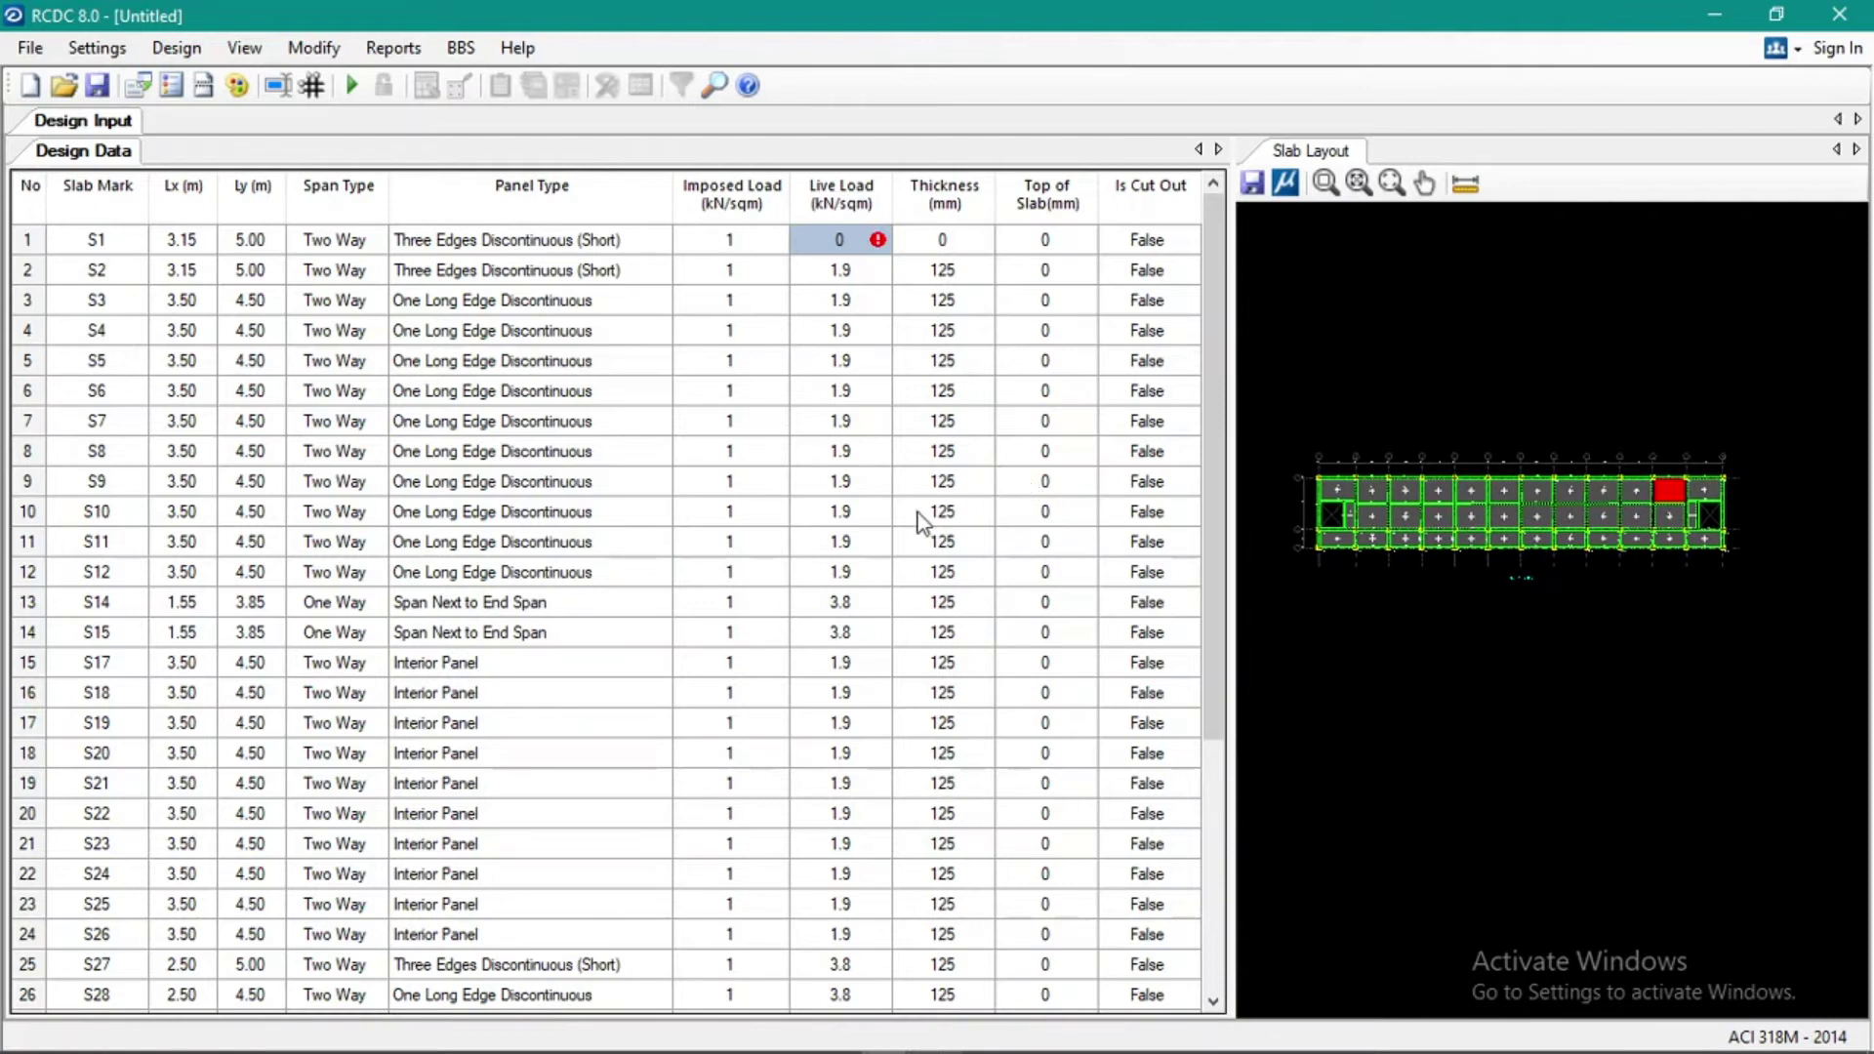
Set the live load of slab S1 to 1.9 kN/sqm
left_click(858, 425)
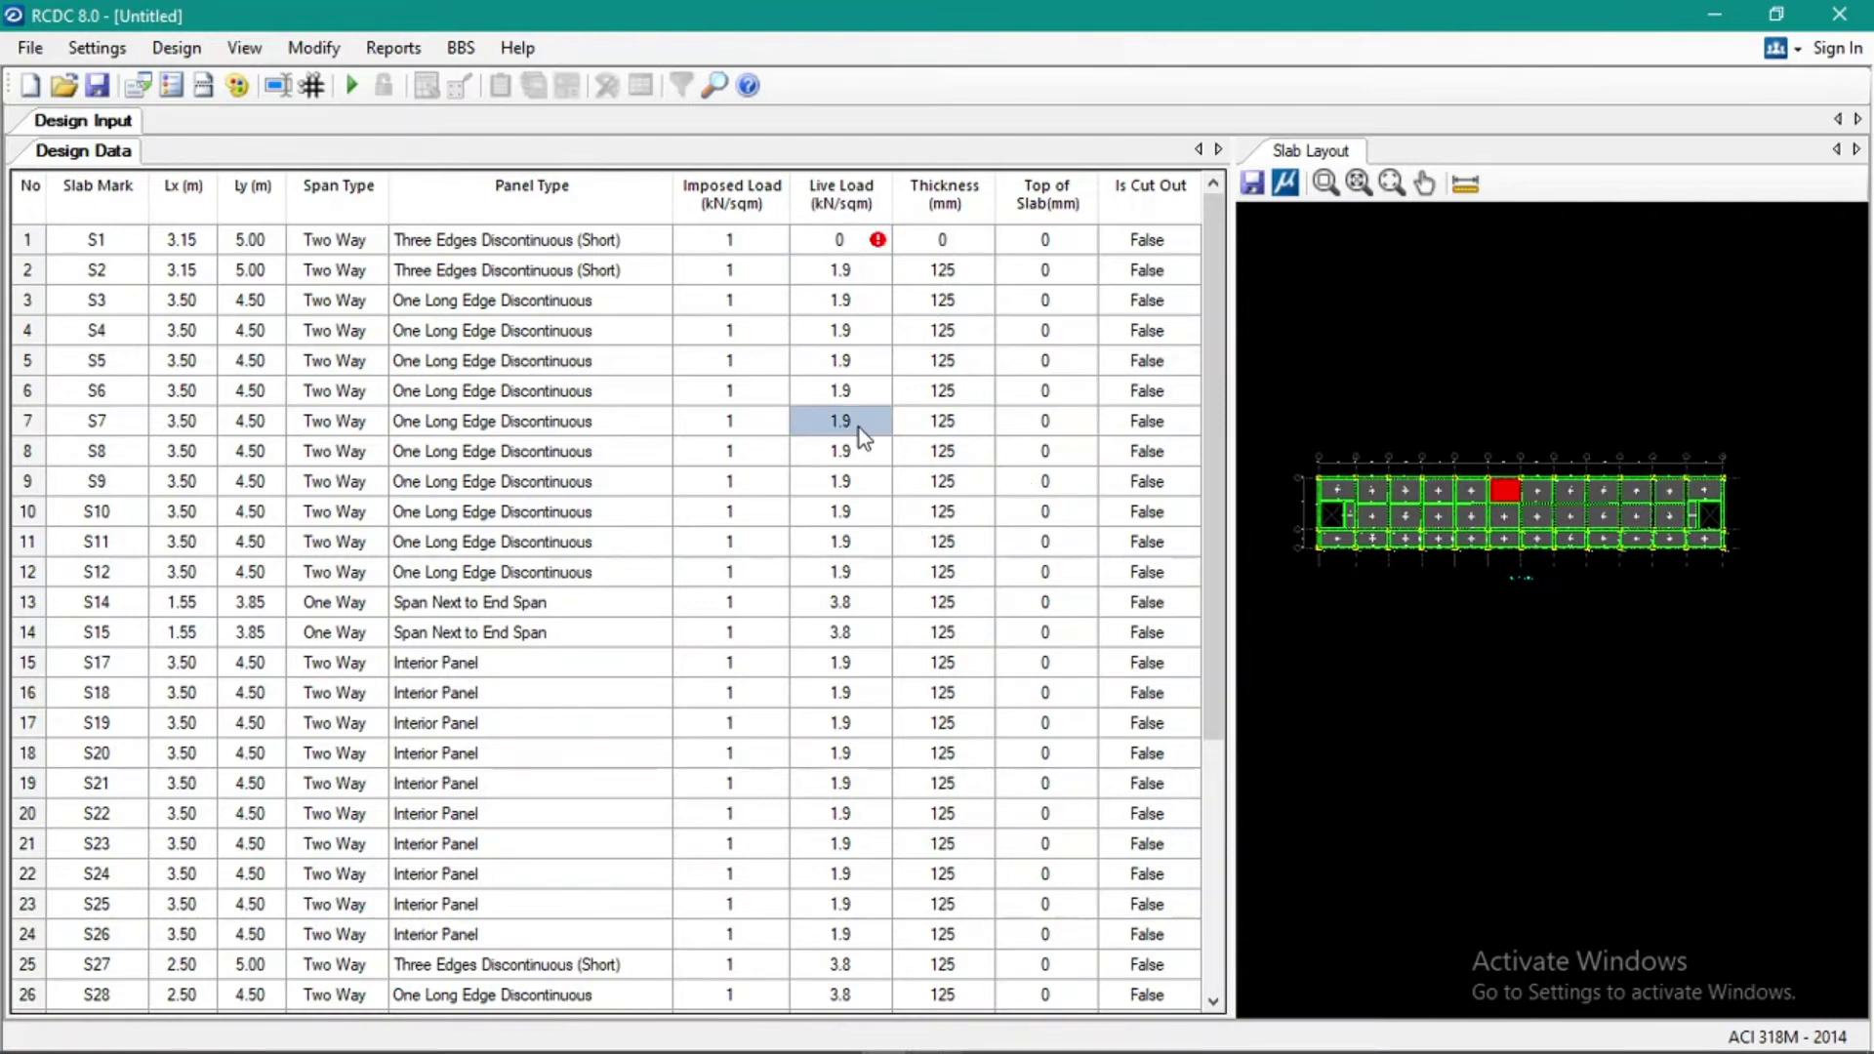
left_click(836, 245)
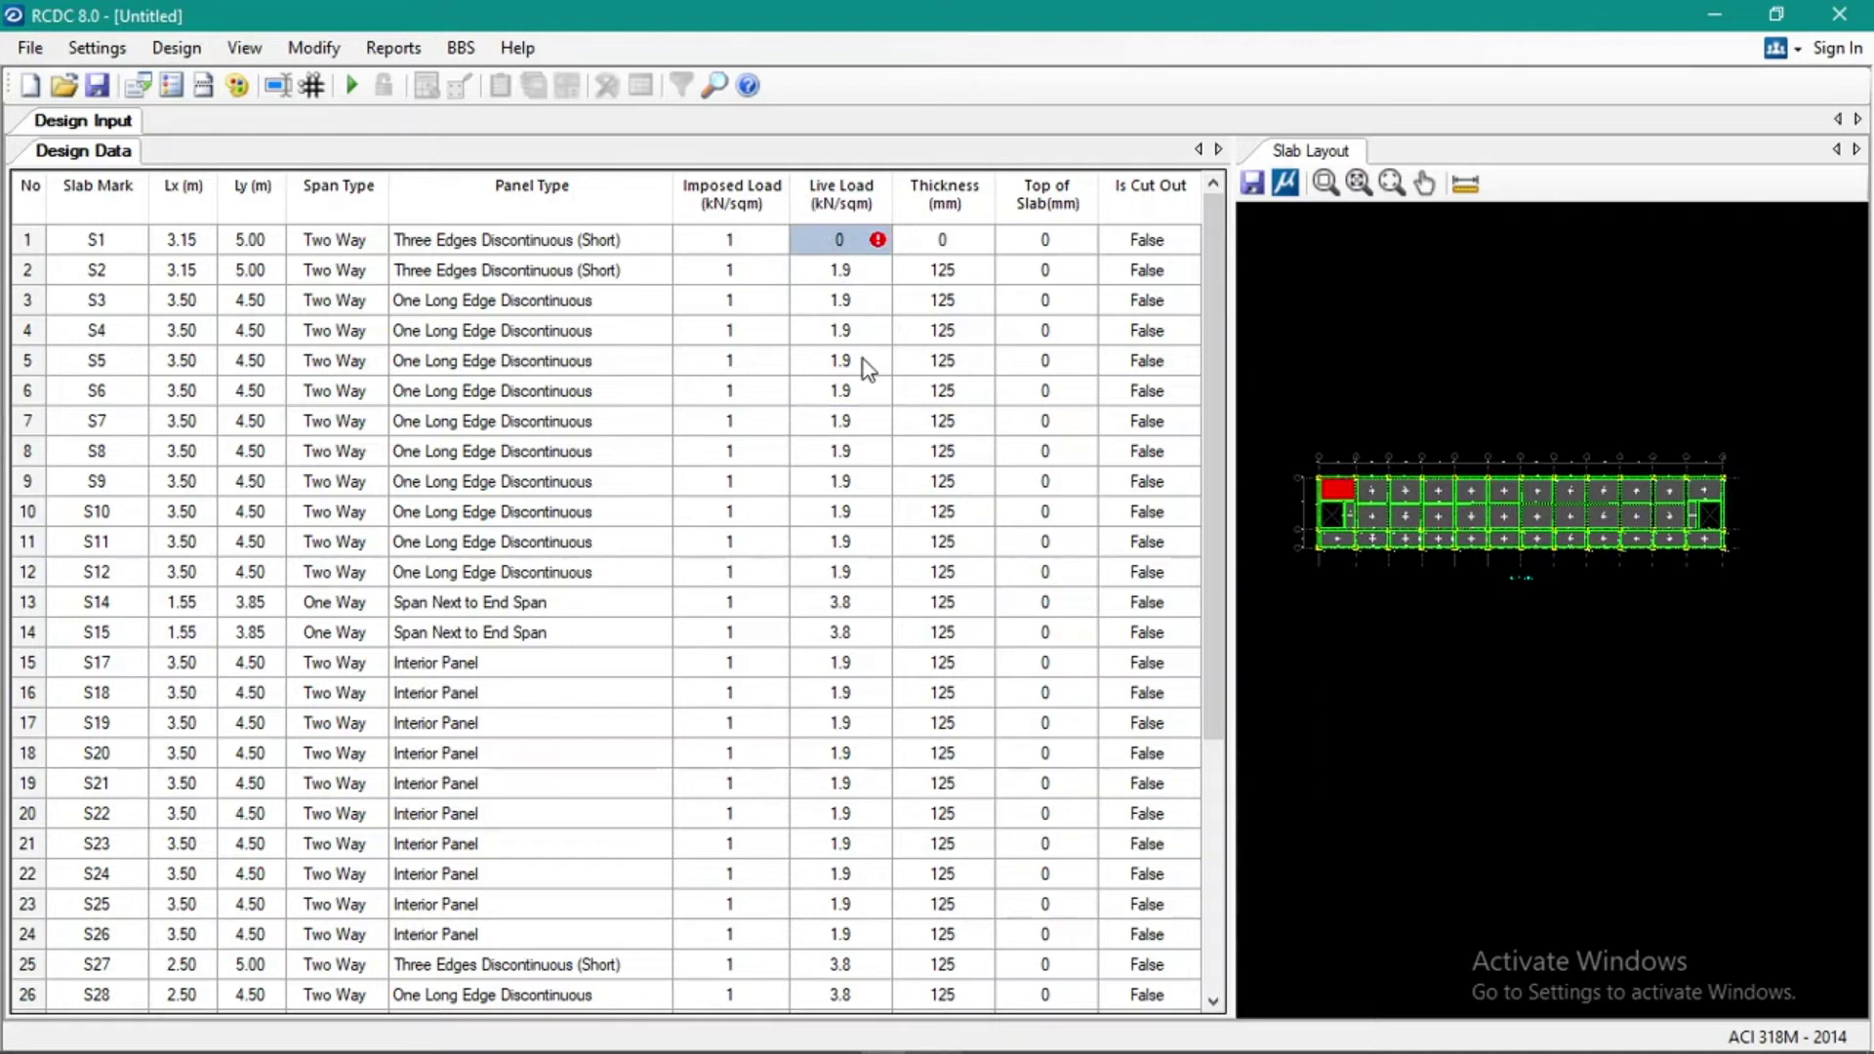
type("1.9")
key("Return")
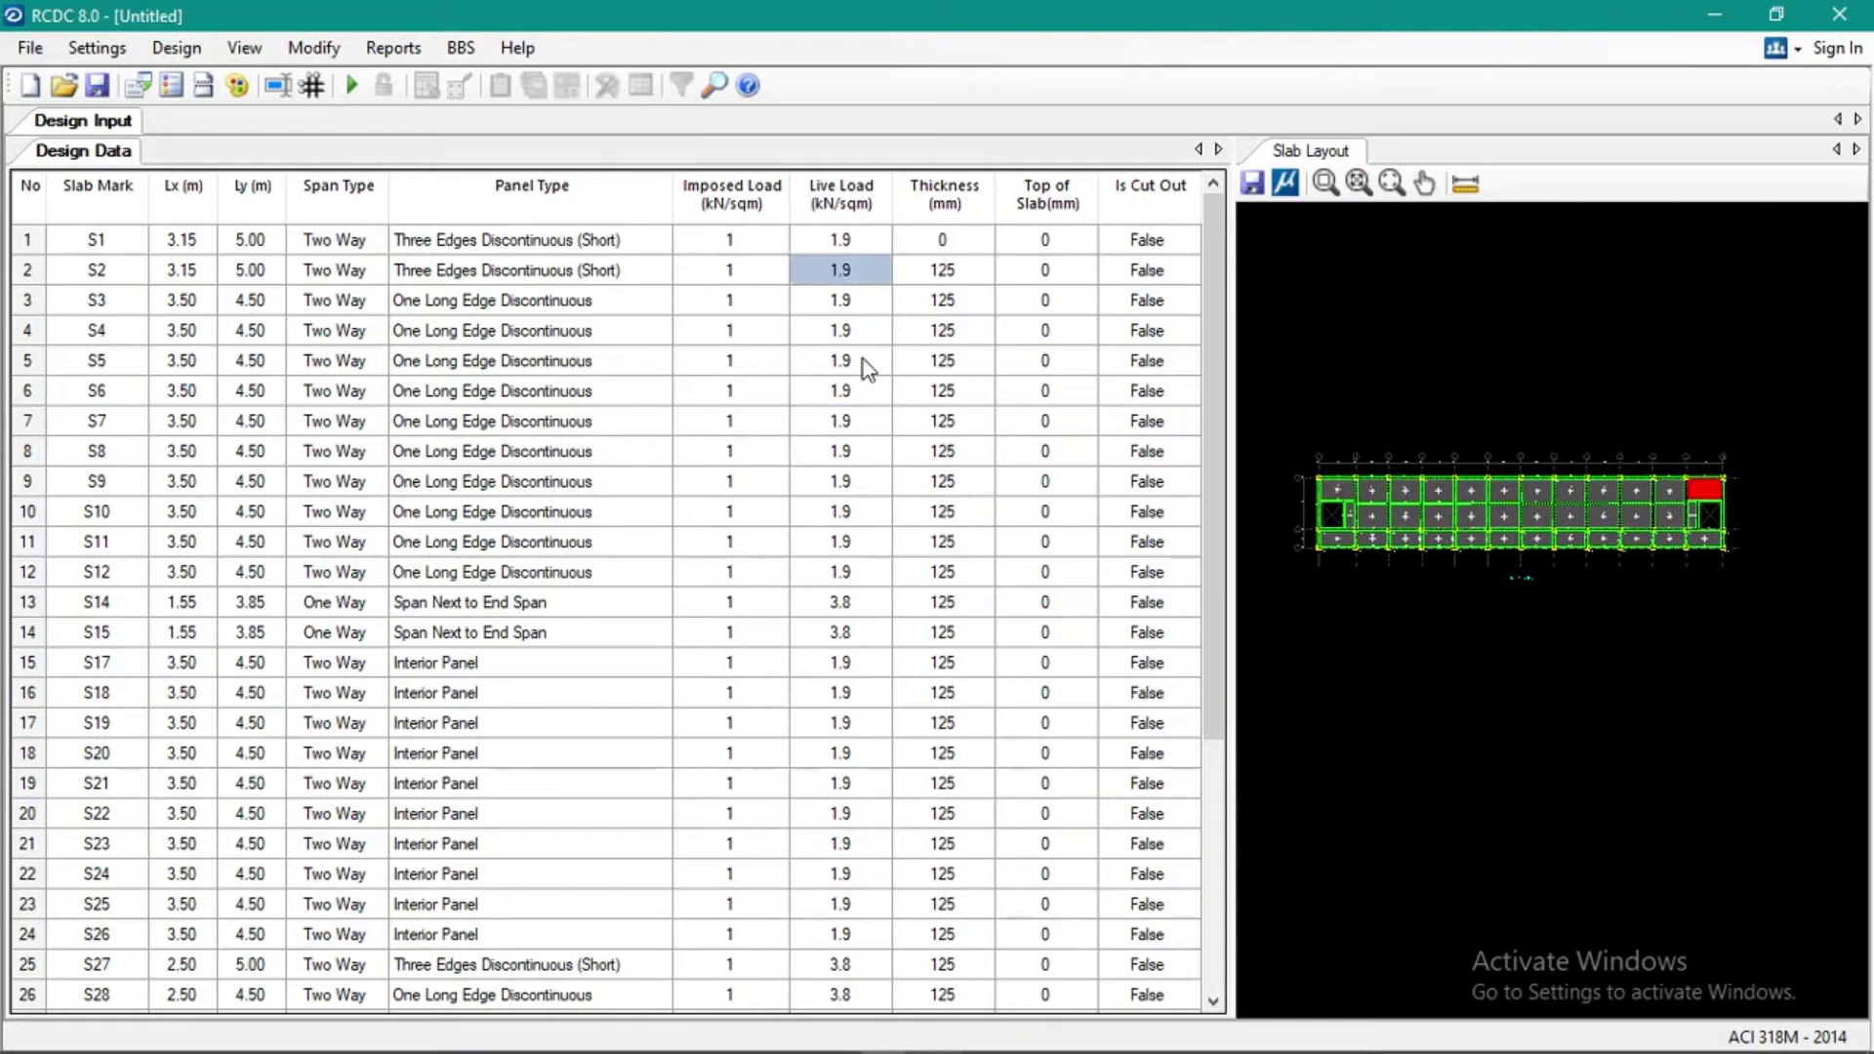
Check the slab table for missing entries and set the thickness of slab S1 to 125 mm
left_click(842, 234)
scroll(853, 244, "down", 4)
scroll(857, 275, "up", 4)
left_click(939, 242)
type("125")
left_click(921, 303)
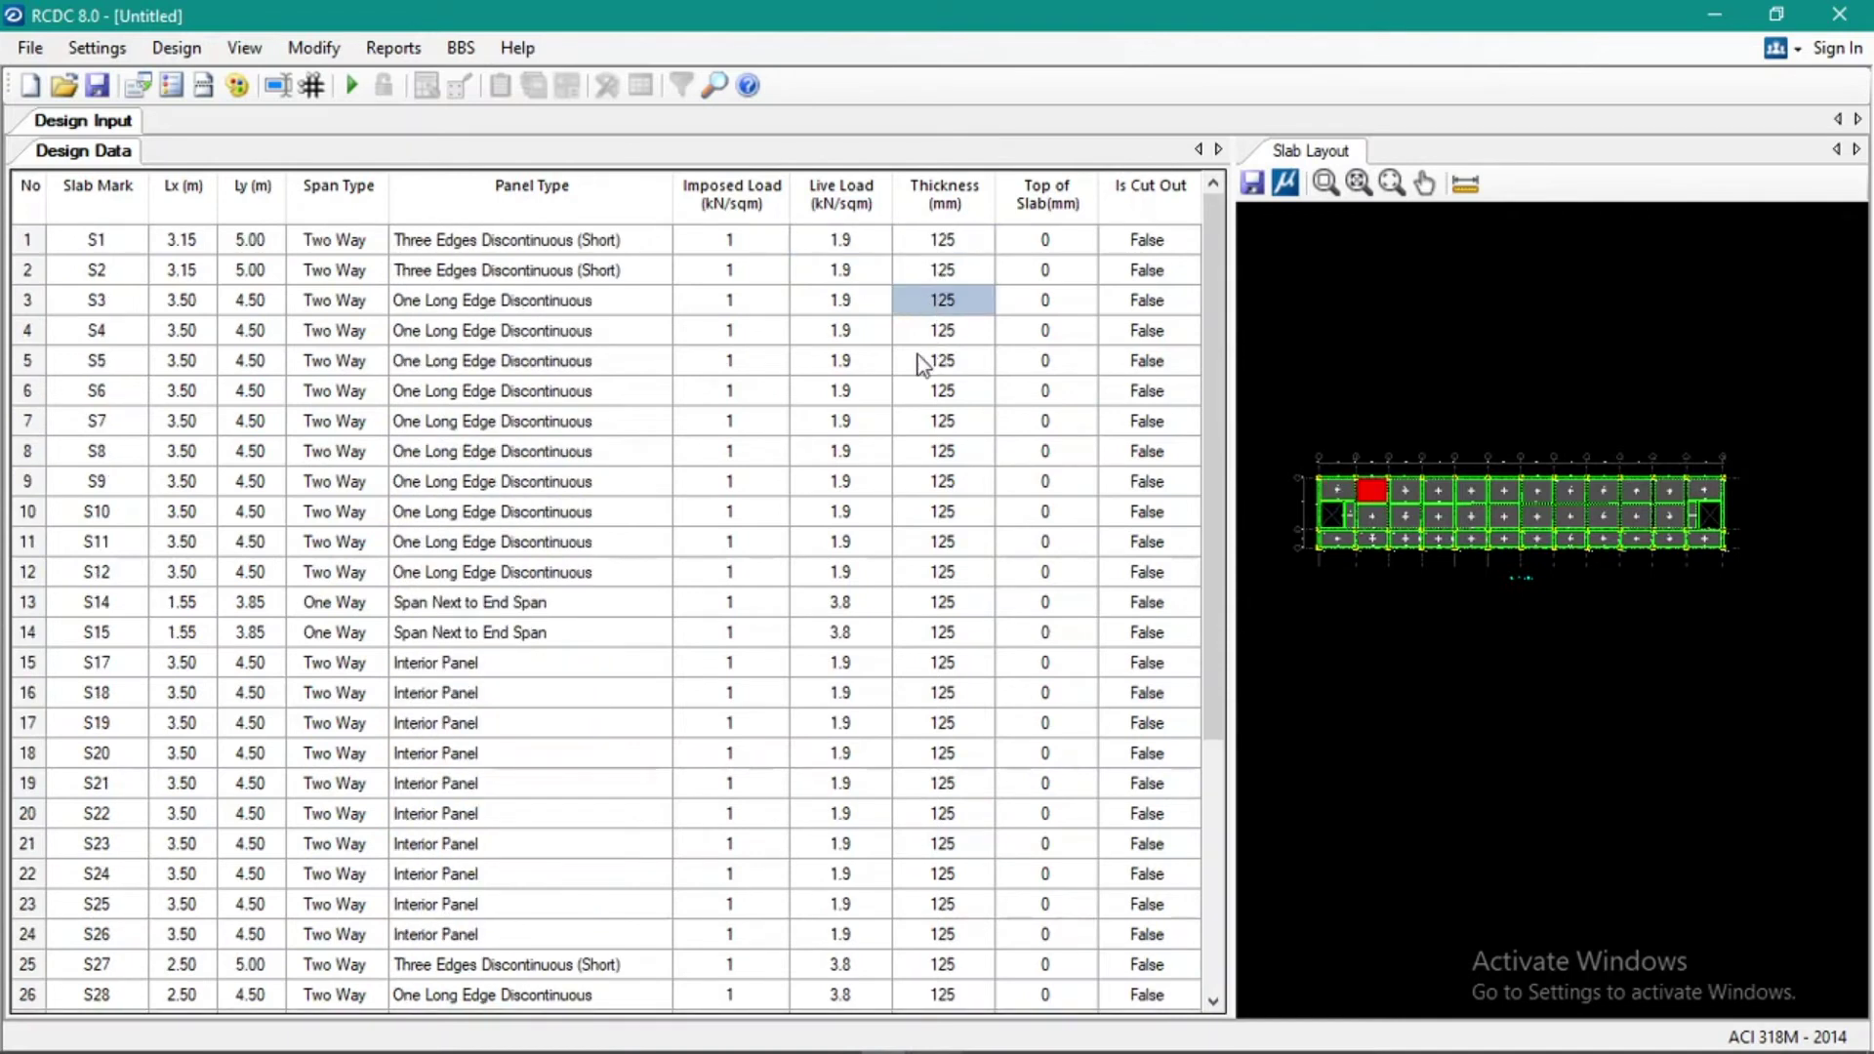
Run the slab design and review the designed reinforcement of all slabs in the output table
left_click(352, 85)
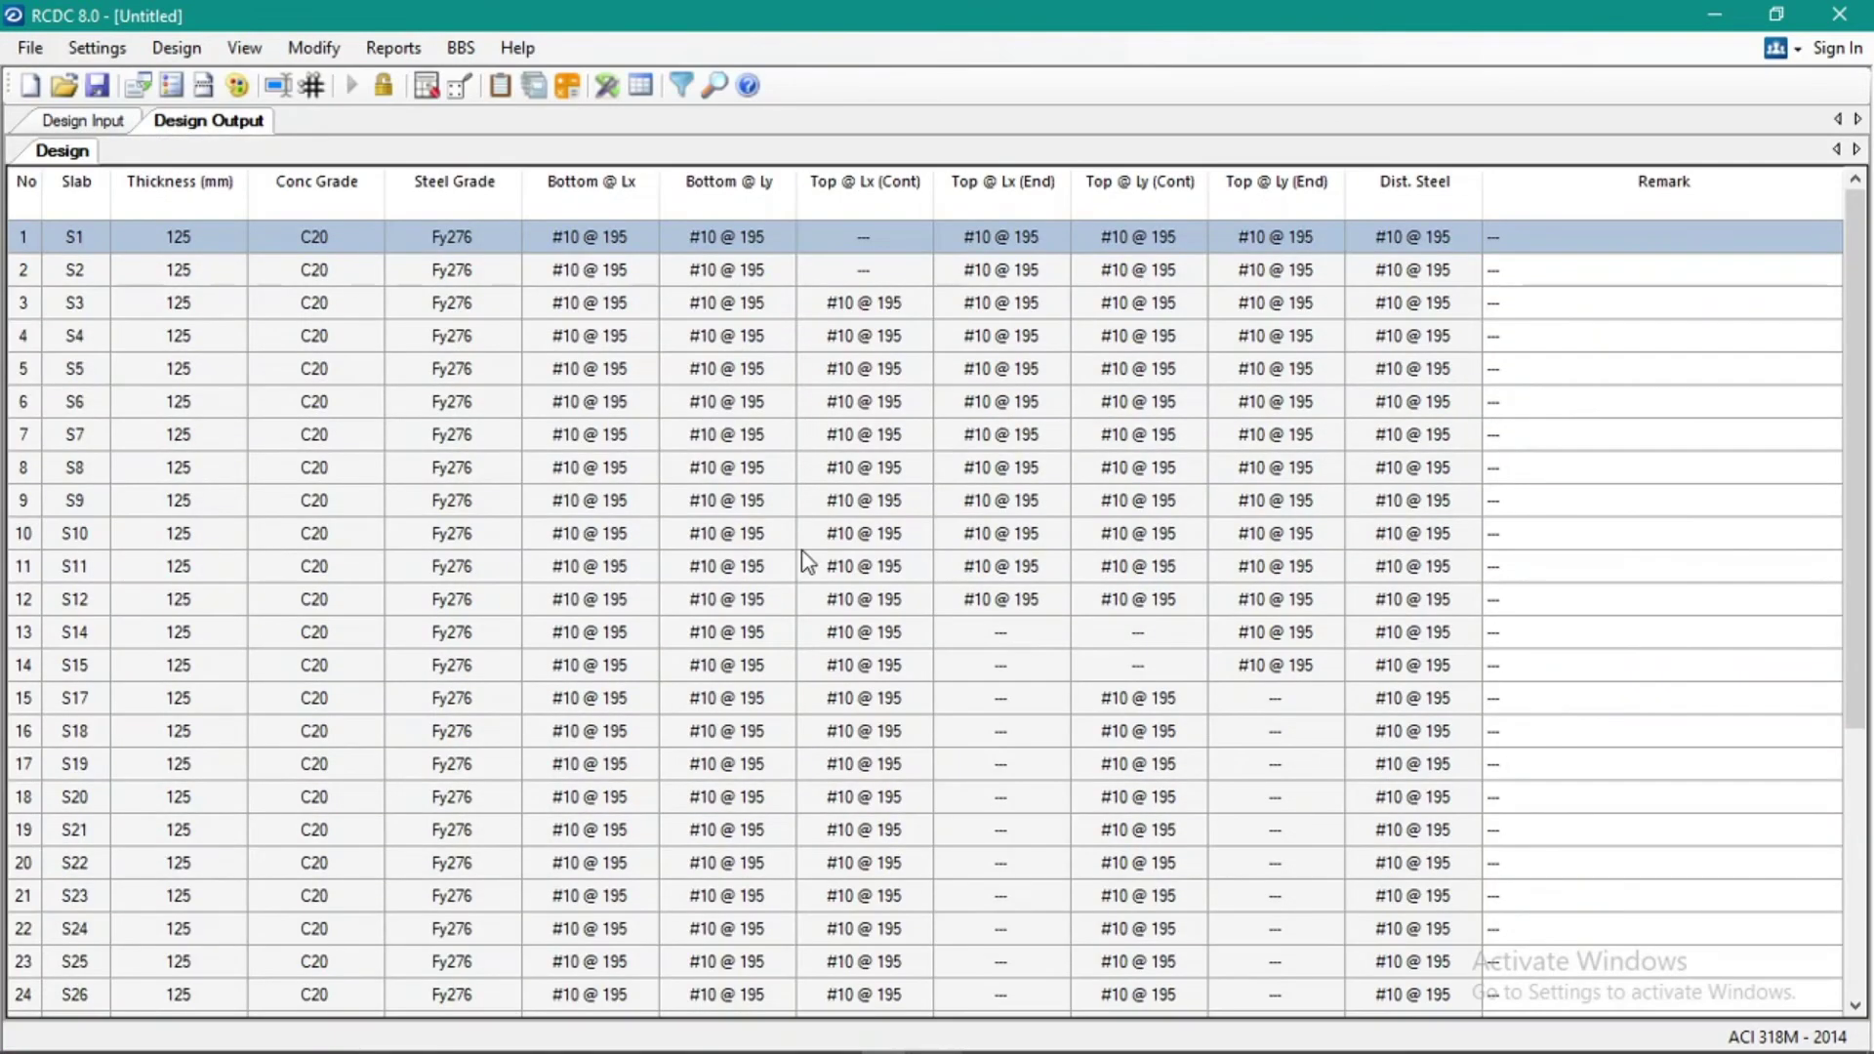
scroll(806, 562, "down", 4)
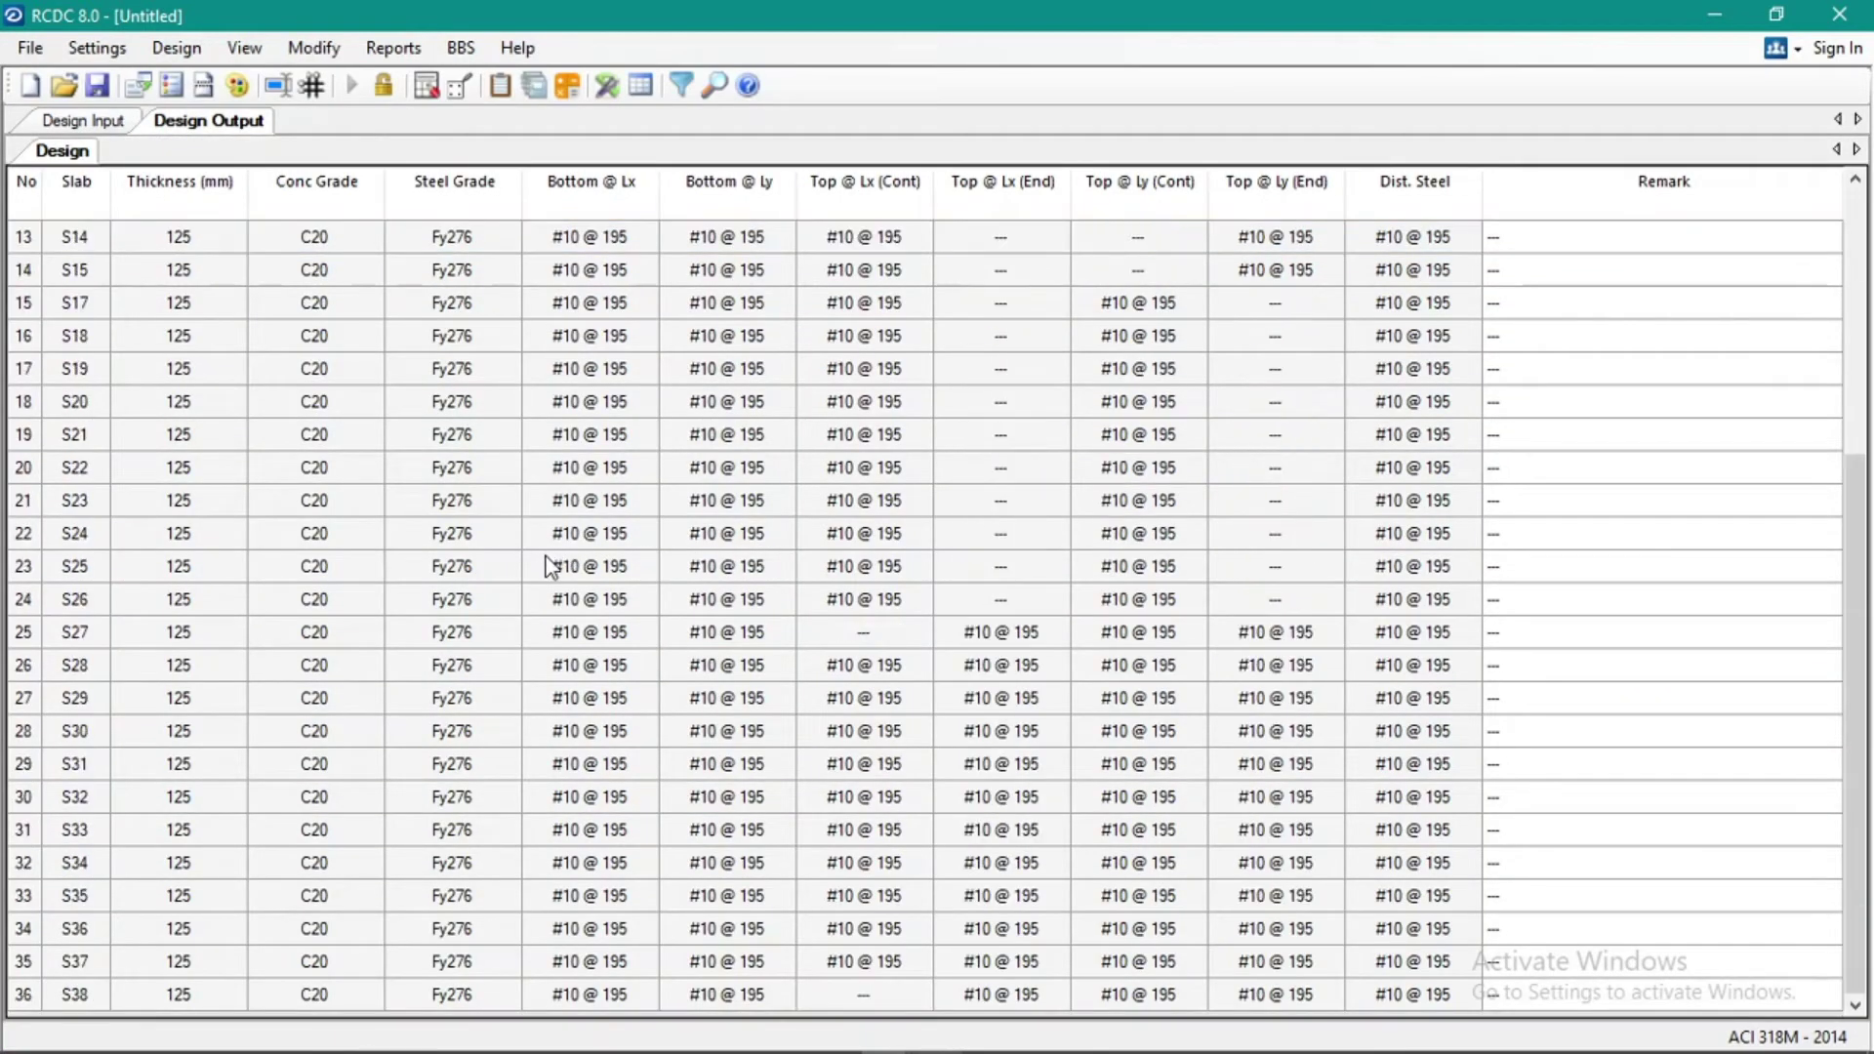
scroll(551, 567, "up", 4)
left_click(177, 302)
Generate the General Arrangement Plan of the 5.15 m level and inspect its slab, beam and column layout
left_click(394, 48)
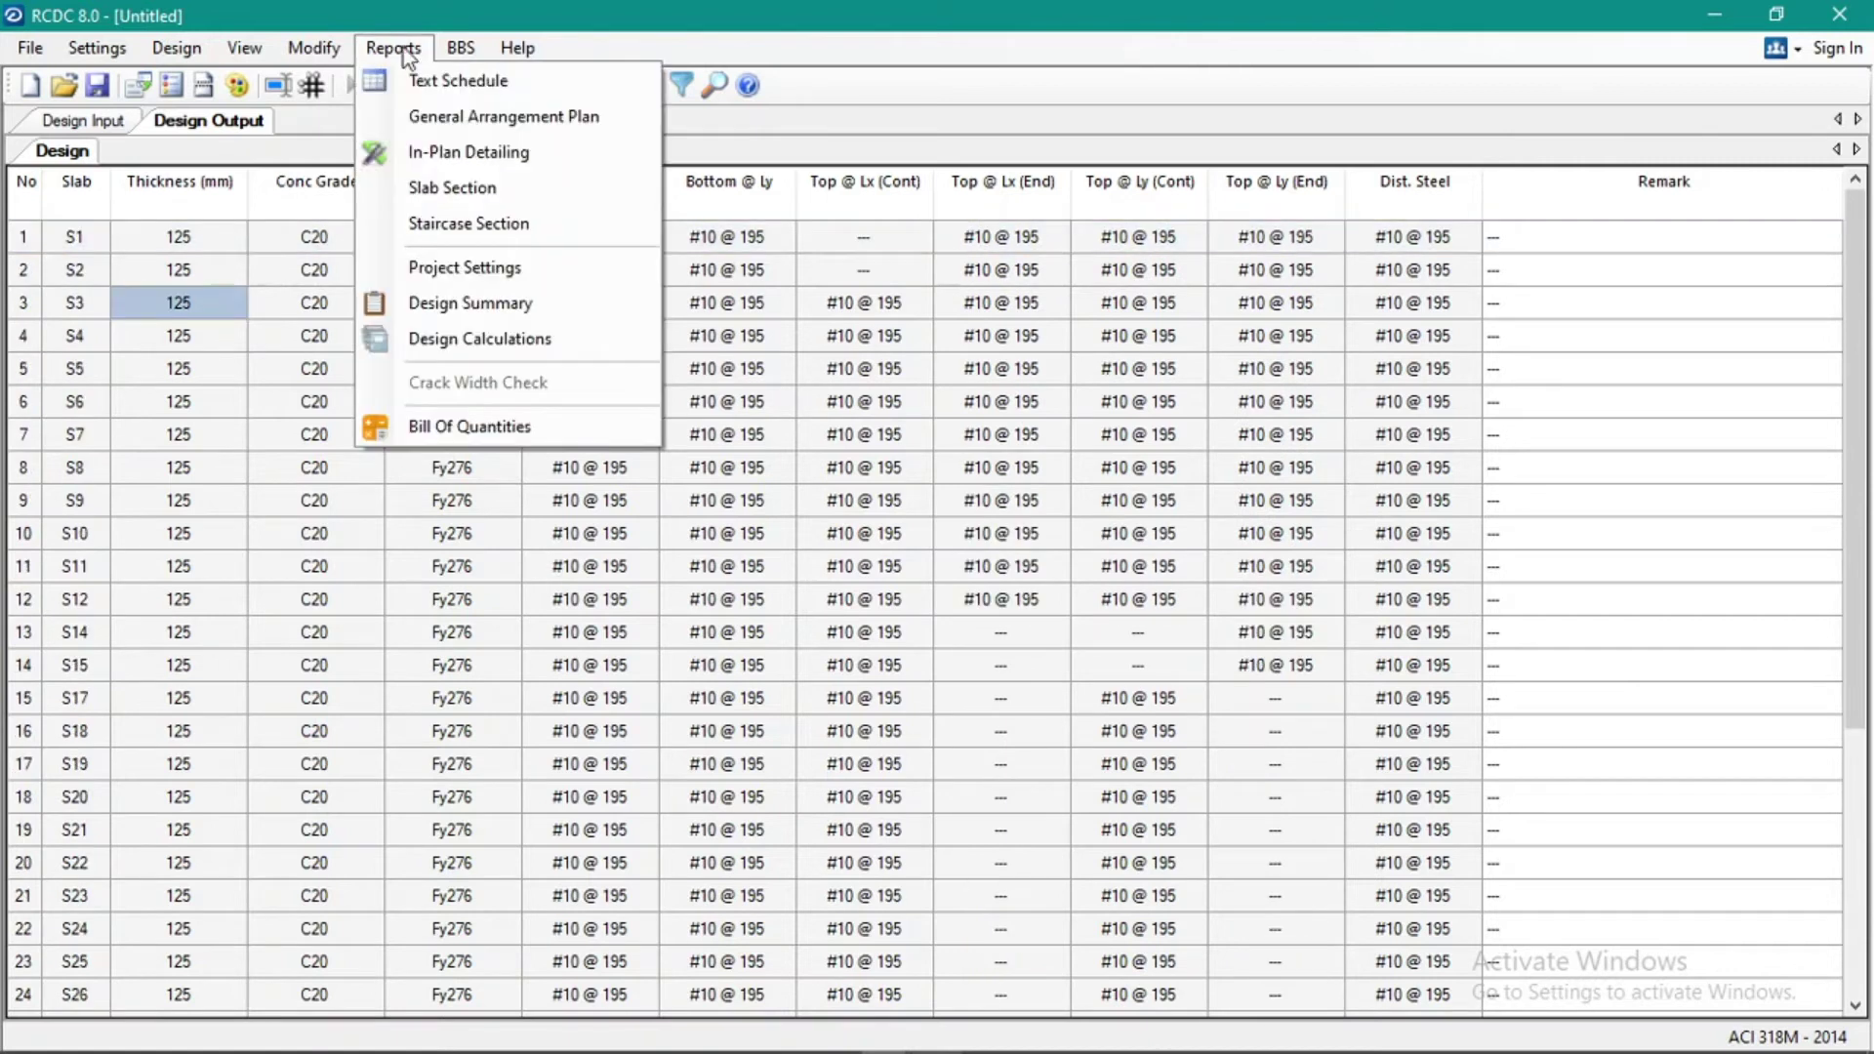
left_click(437, 110)
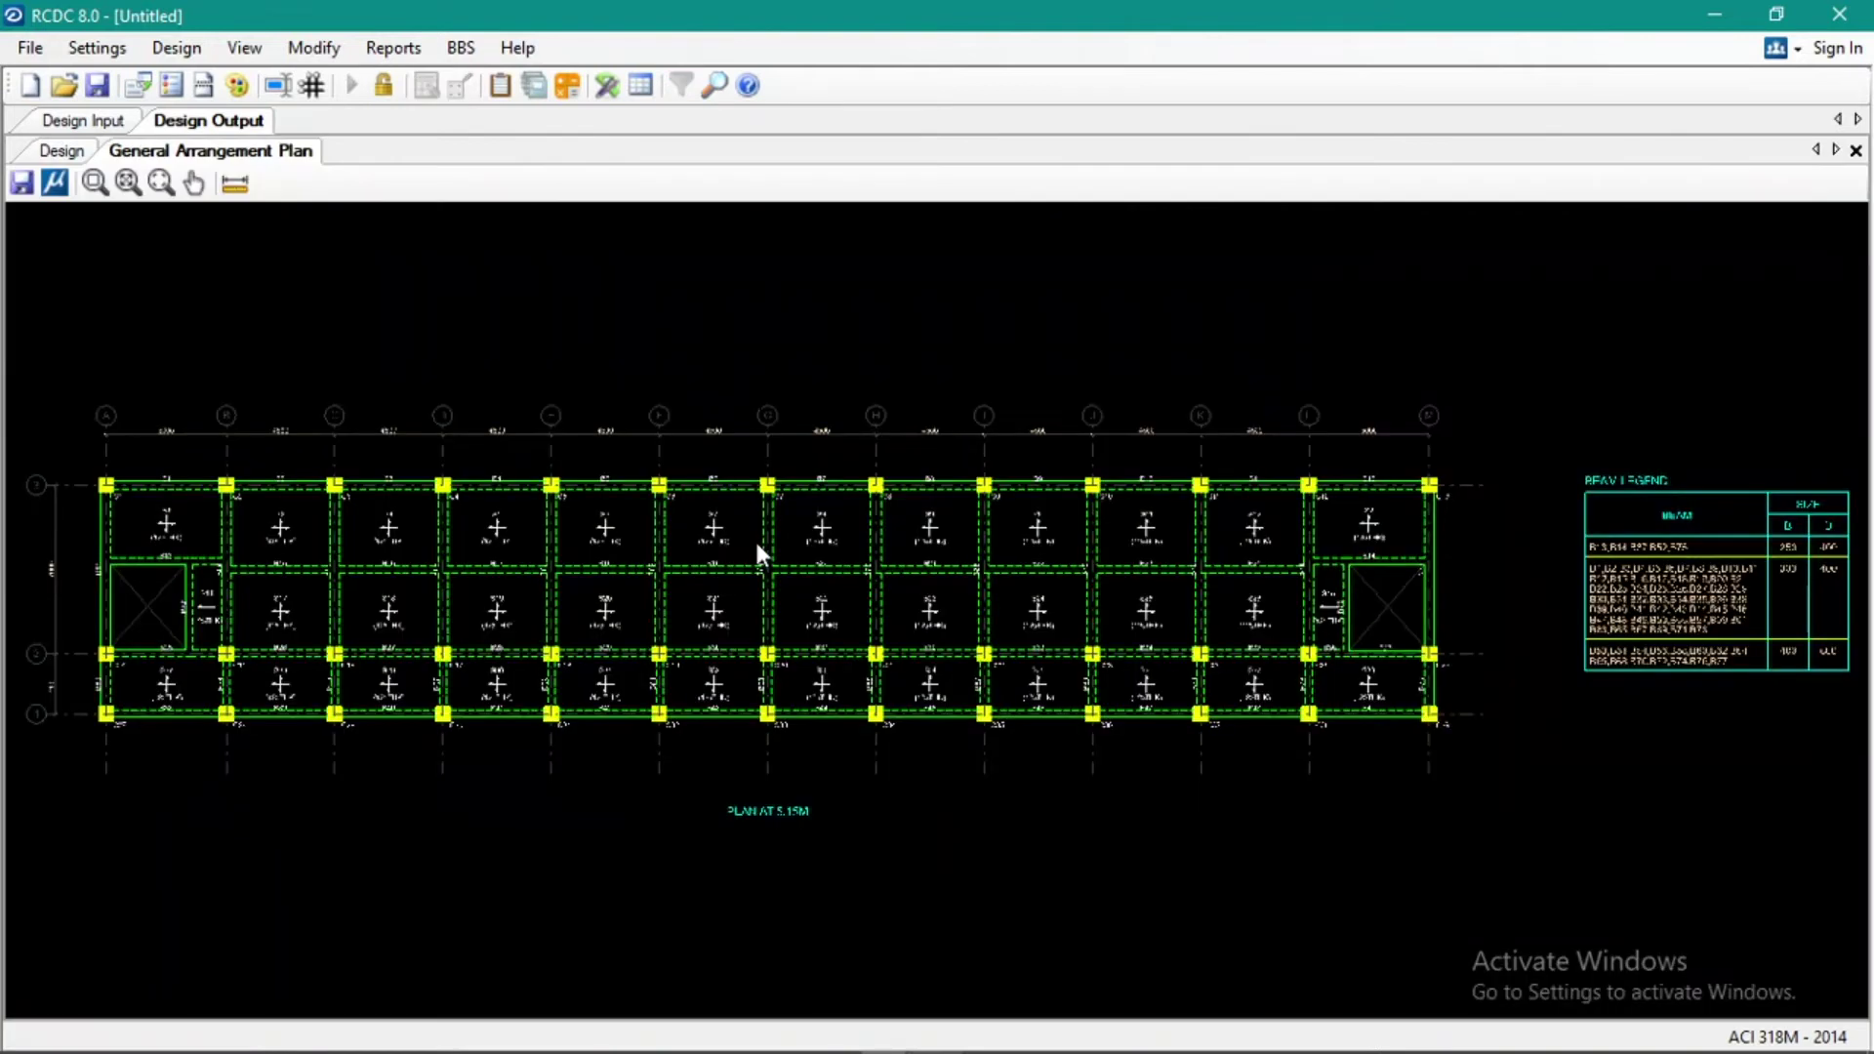
scroll(762, 543, "down", 3)
scroll(354, 613, "up", 5)
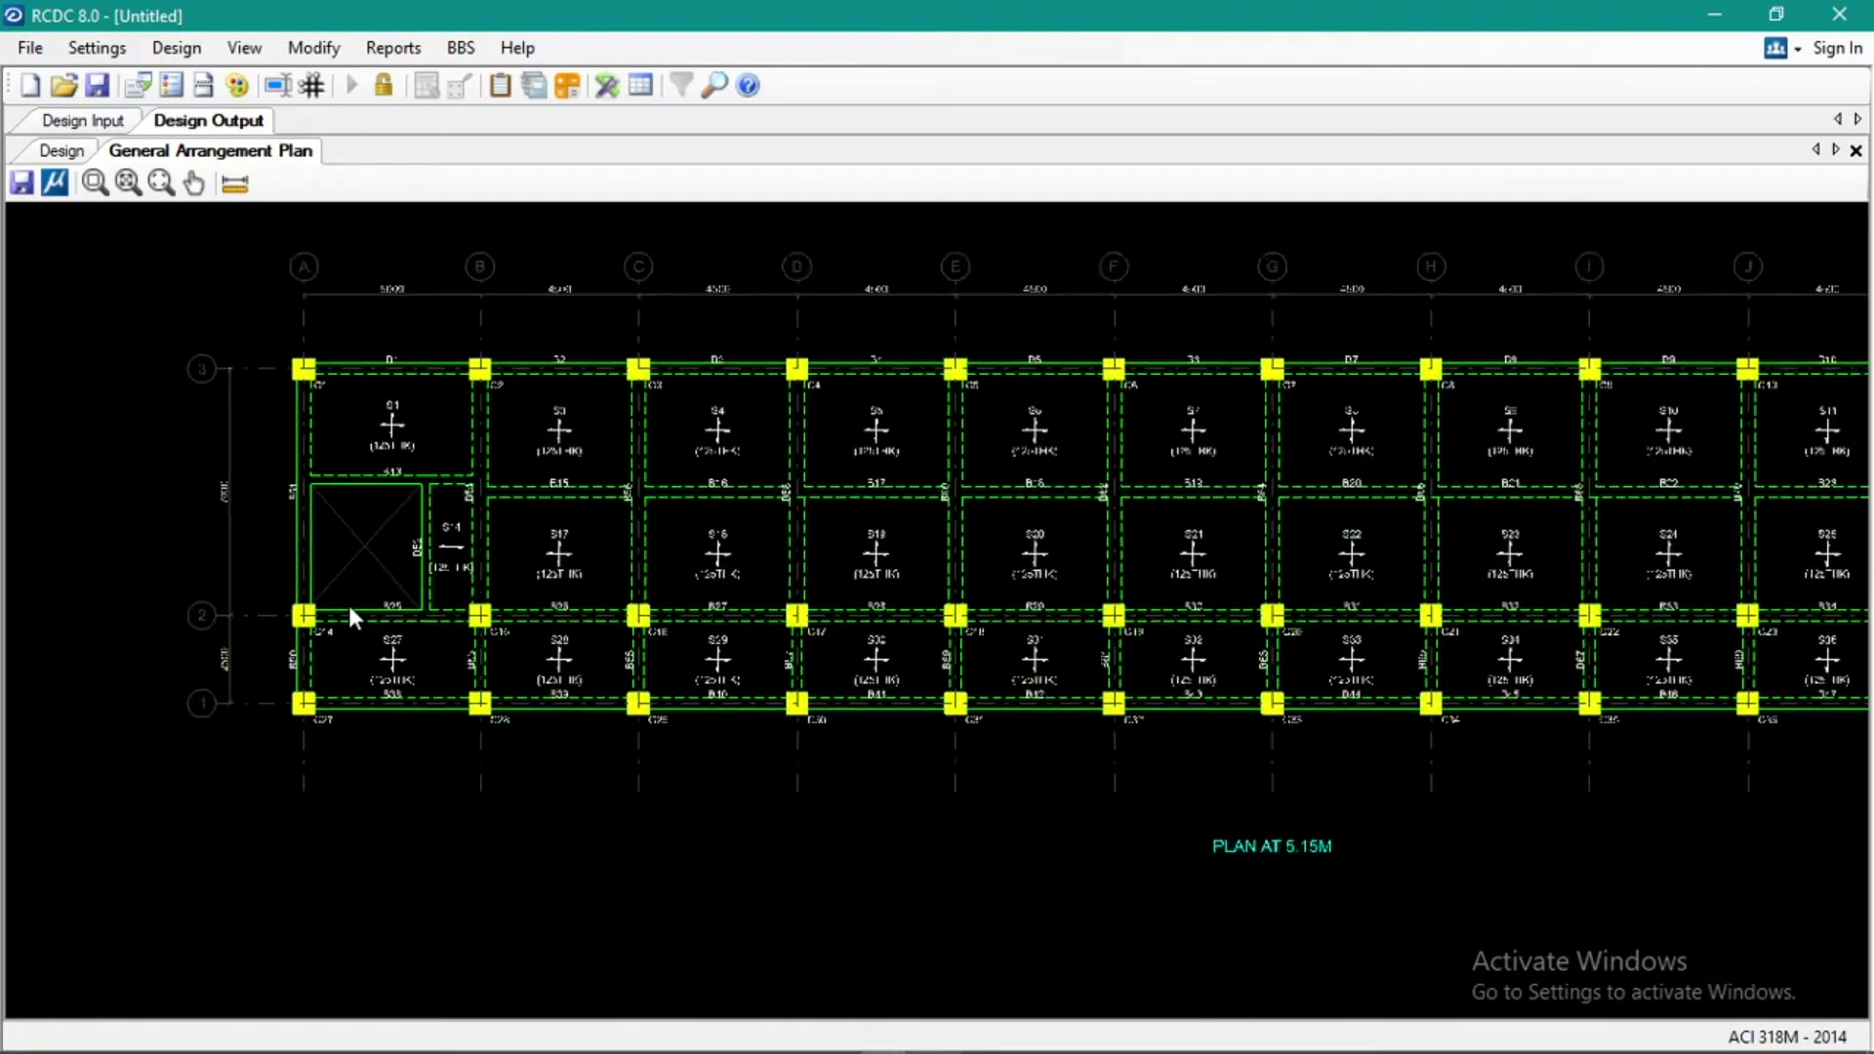
scroll(348, 612, "down", 3)
Return to the design results table and check the slabs' reinforcement, concrete grade and steel grade
left_click(61, 150)
scroll(586, 419, "down", 4)
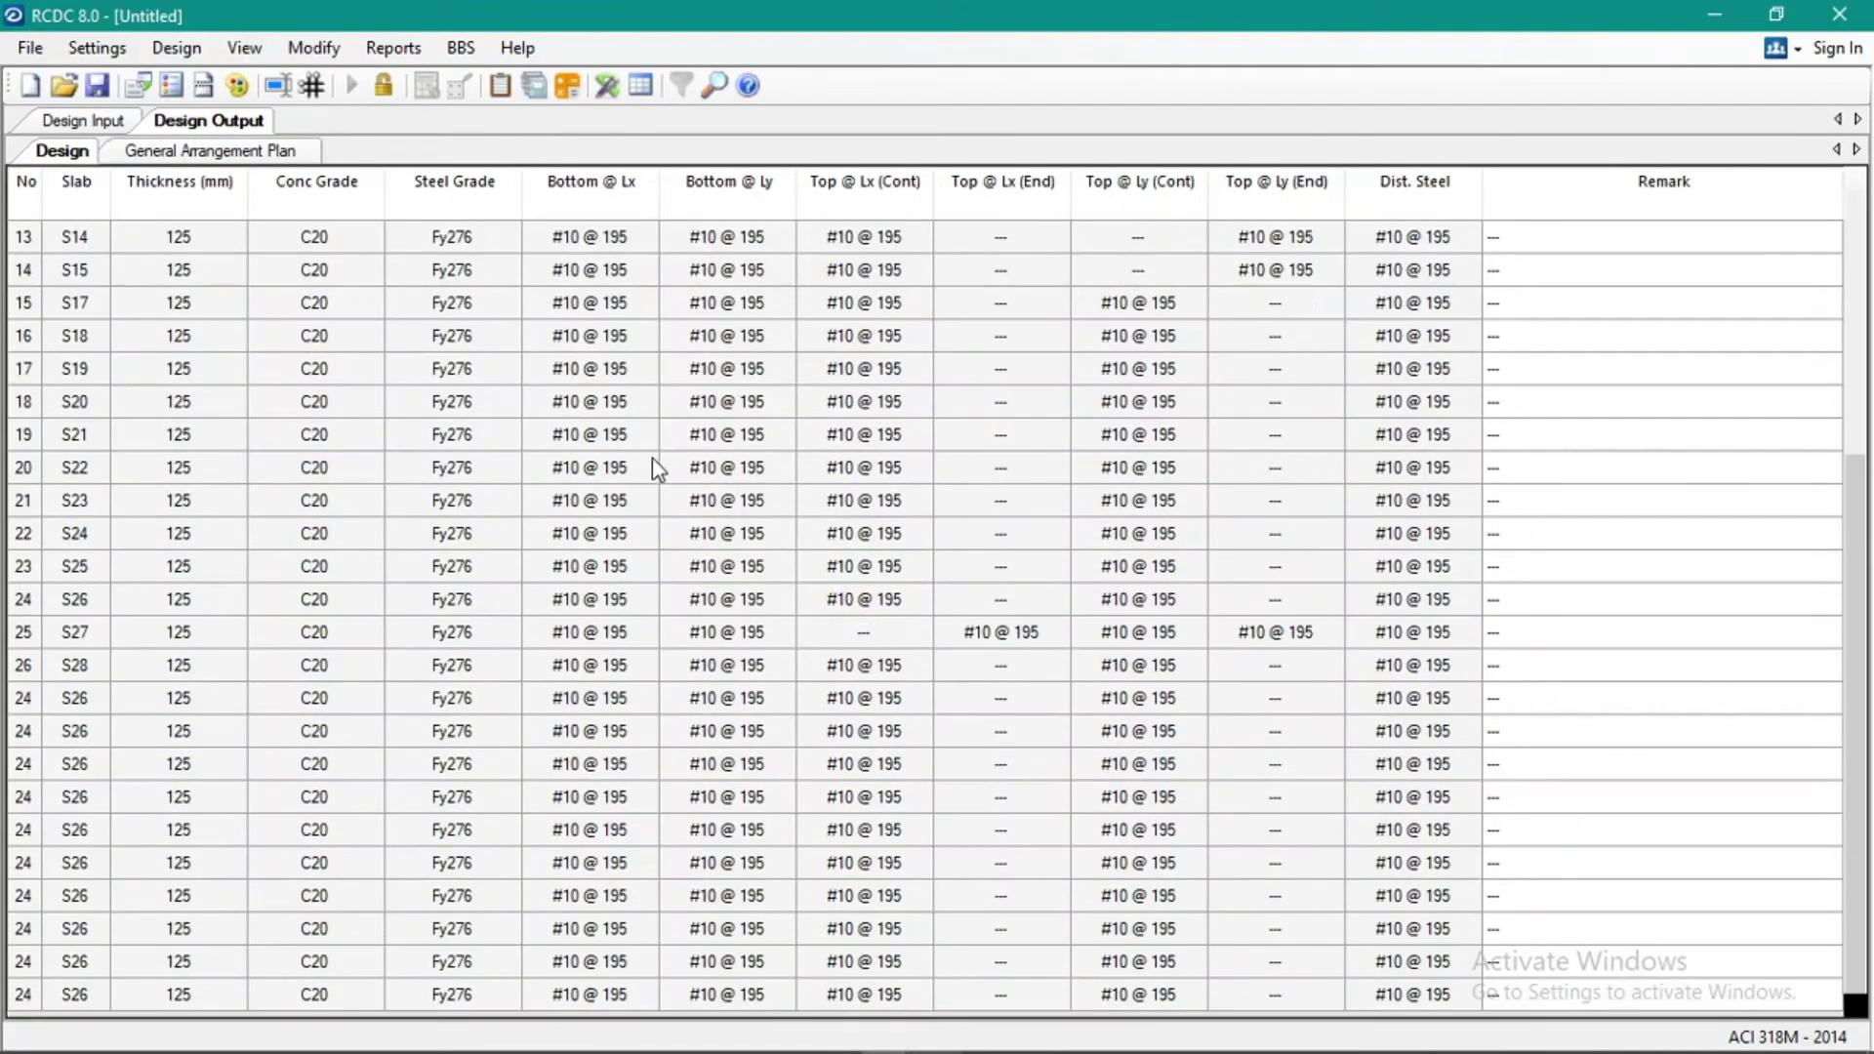
scroll(664, 482, "up", 4)
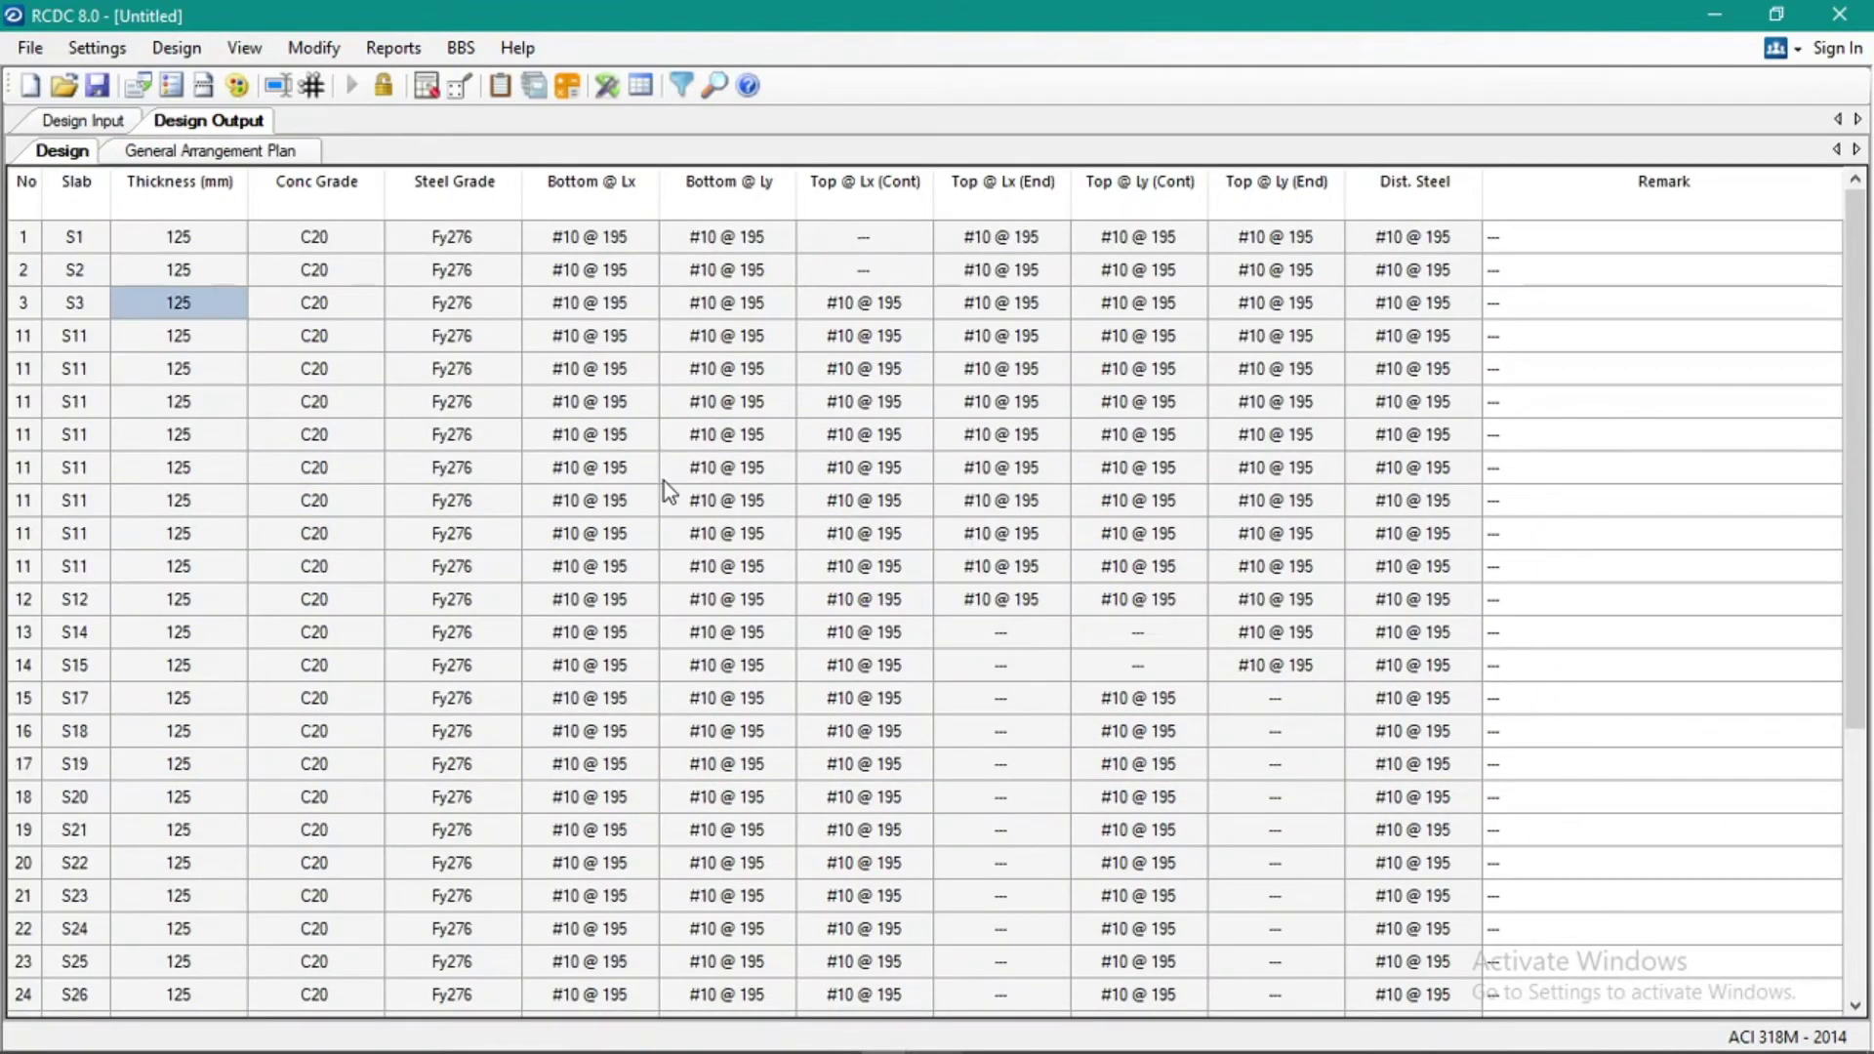
left_click(338, 236)
left_click(421, 235)
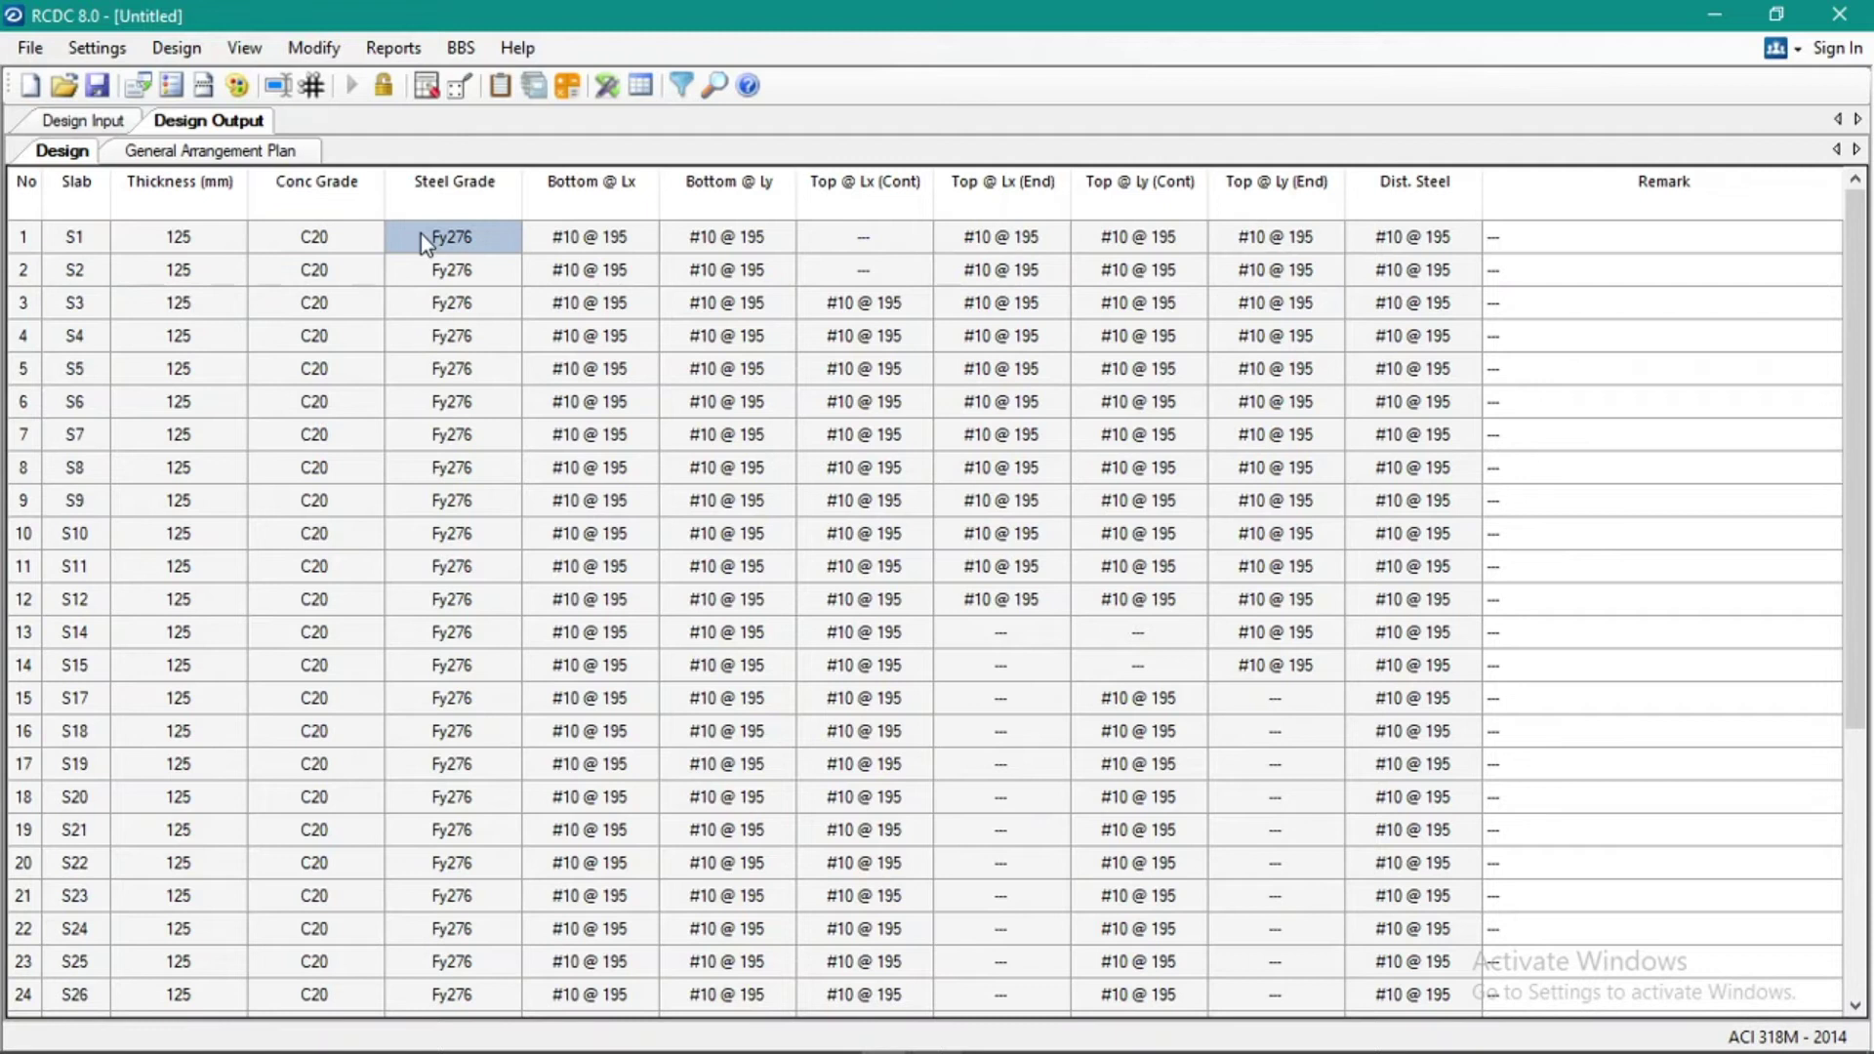
Generate the slab Text Schedule with similar slabs grouped
left_click(393, 47)
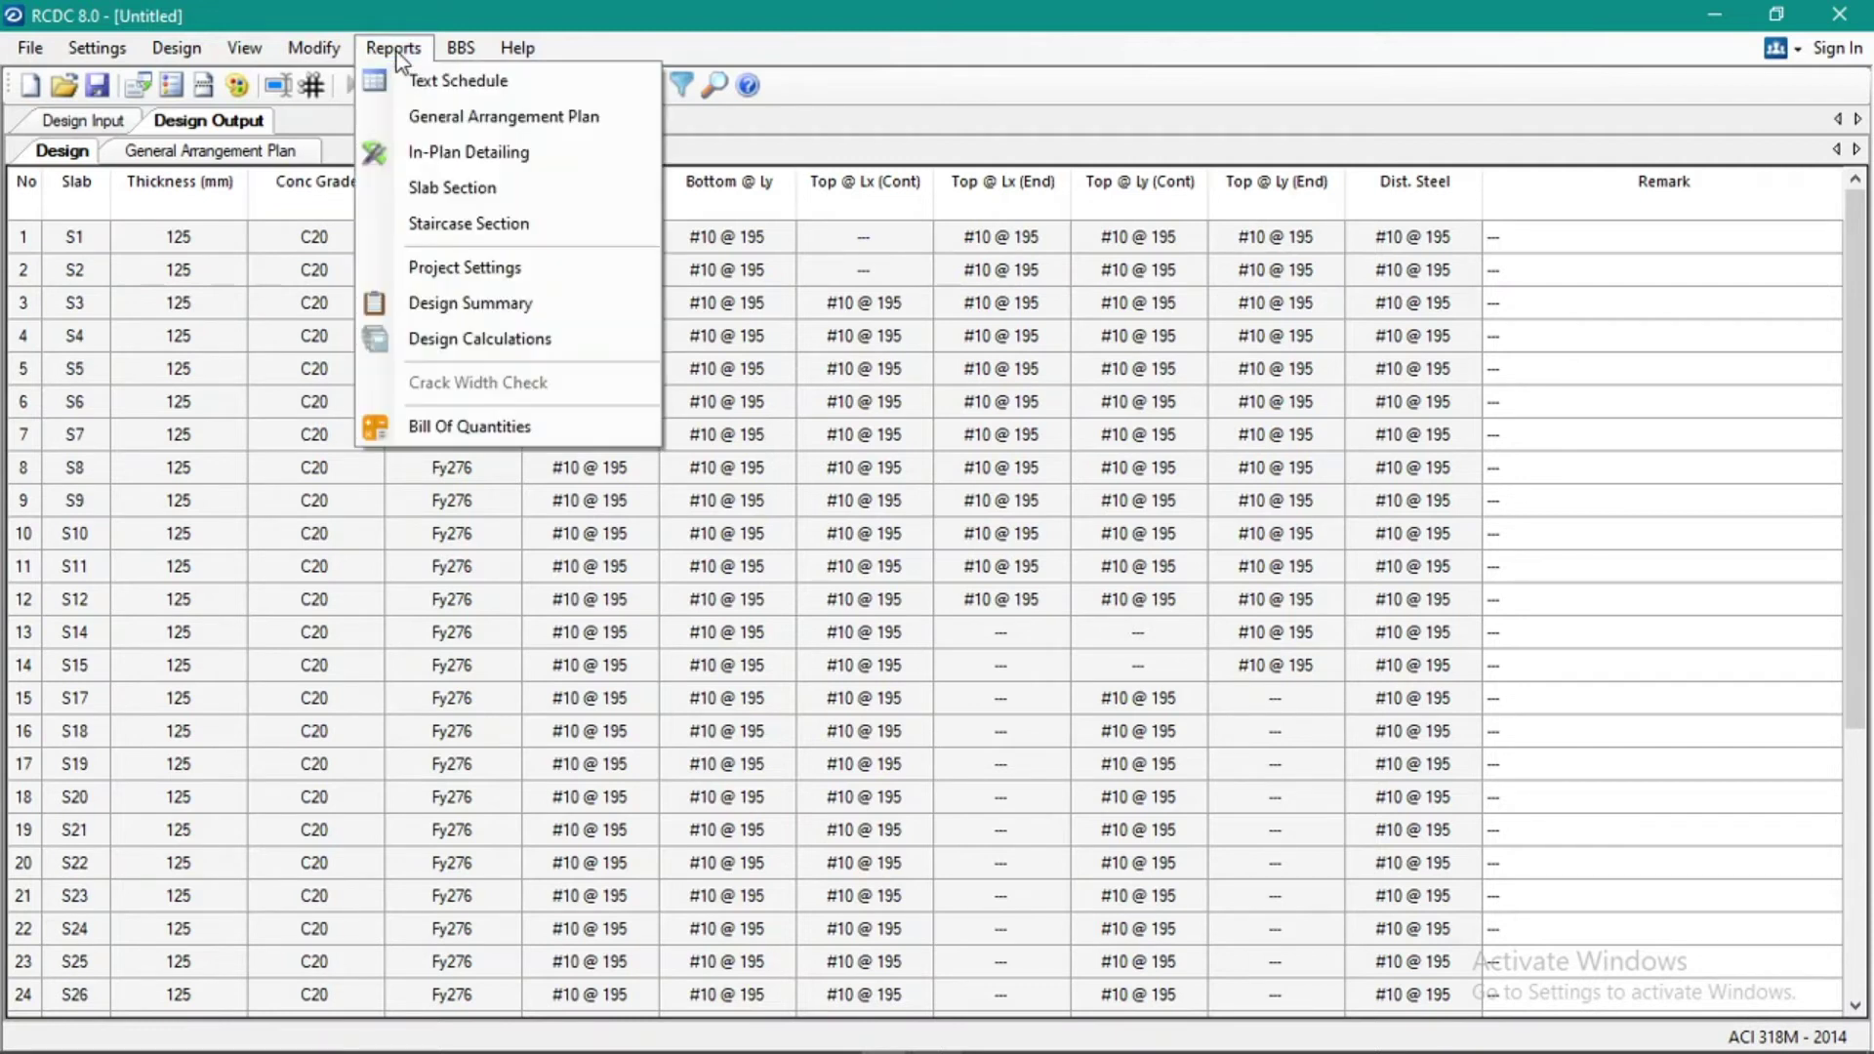
left_click(429, 79)
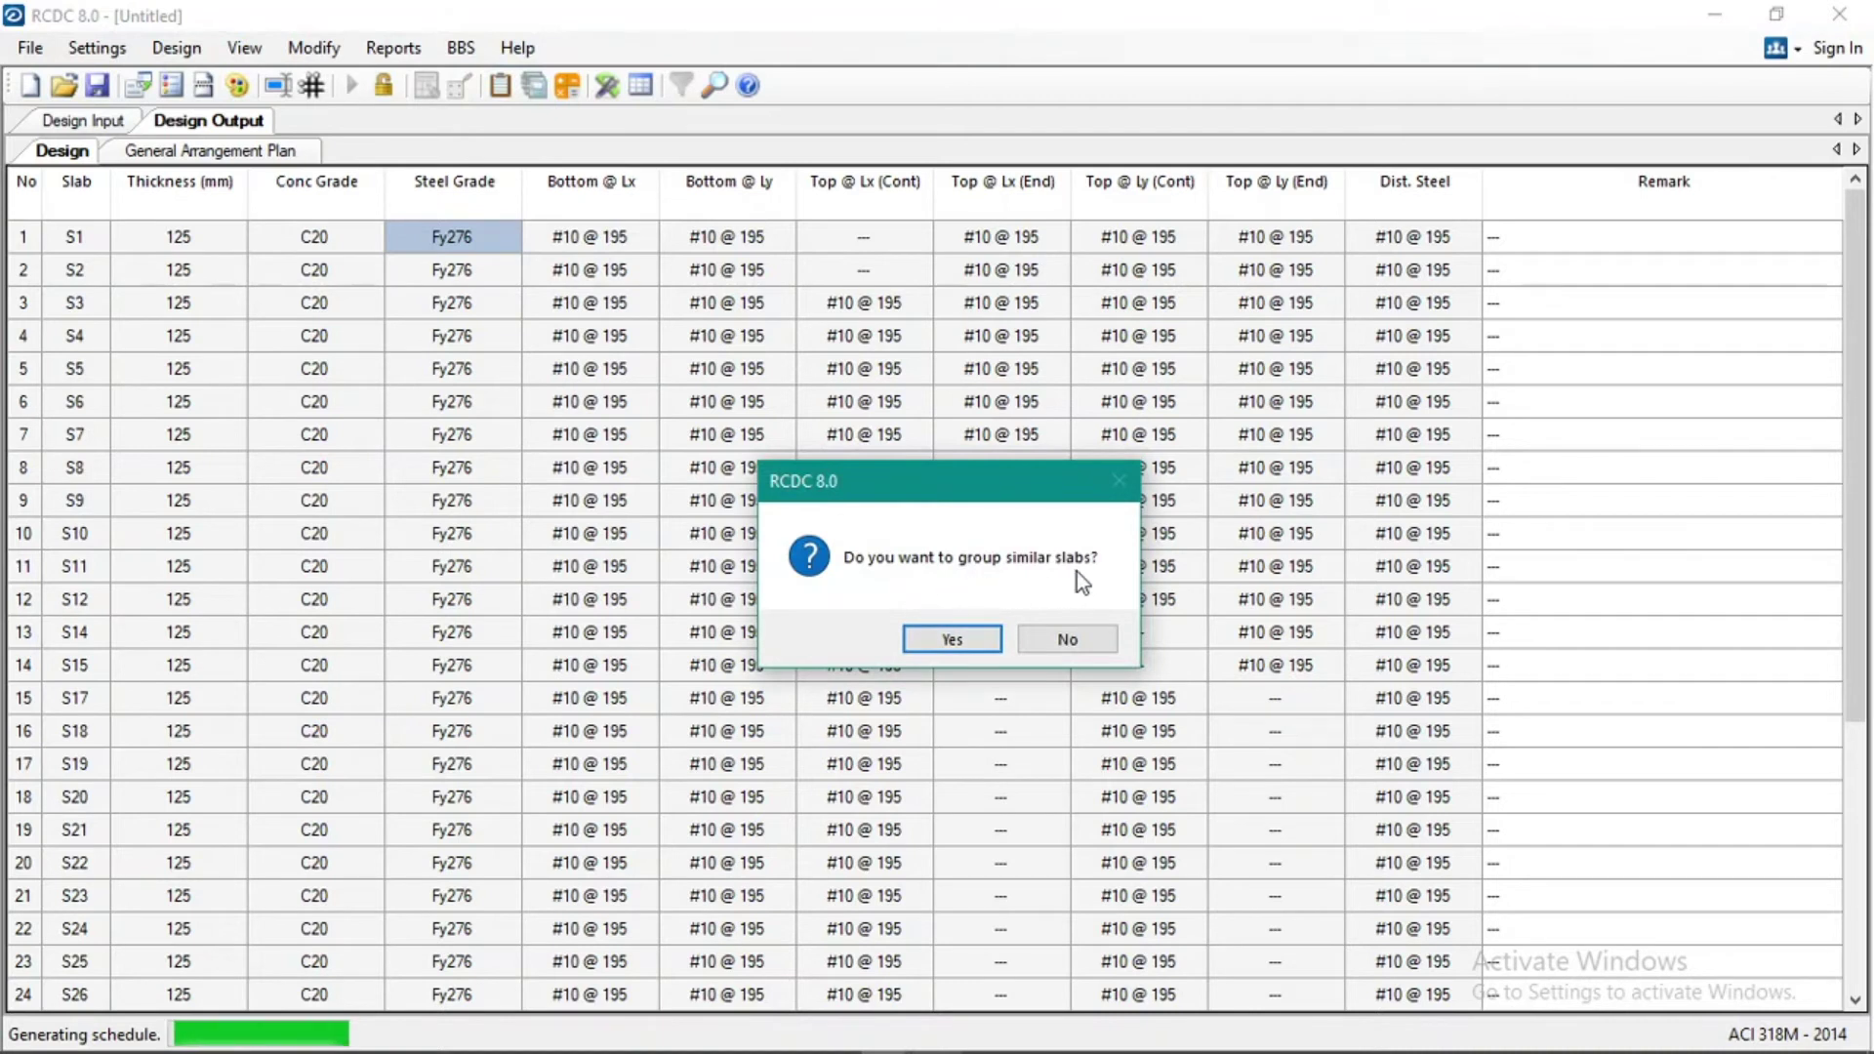
left_click(986, 638)
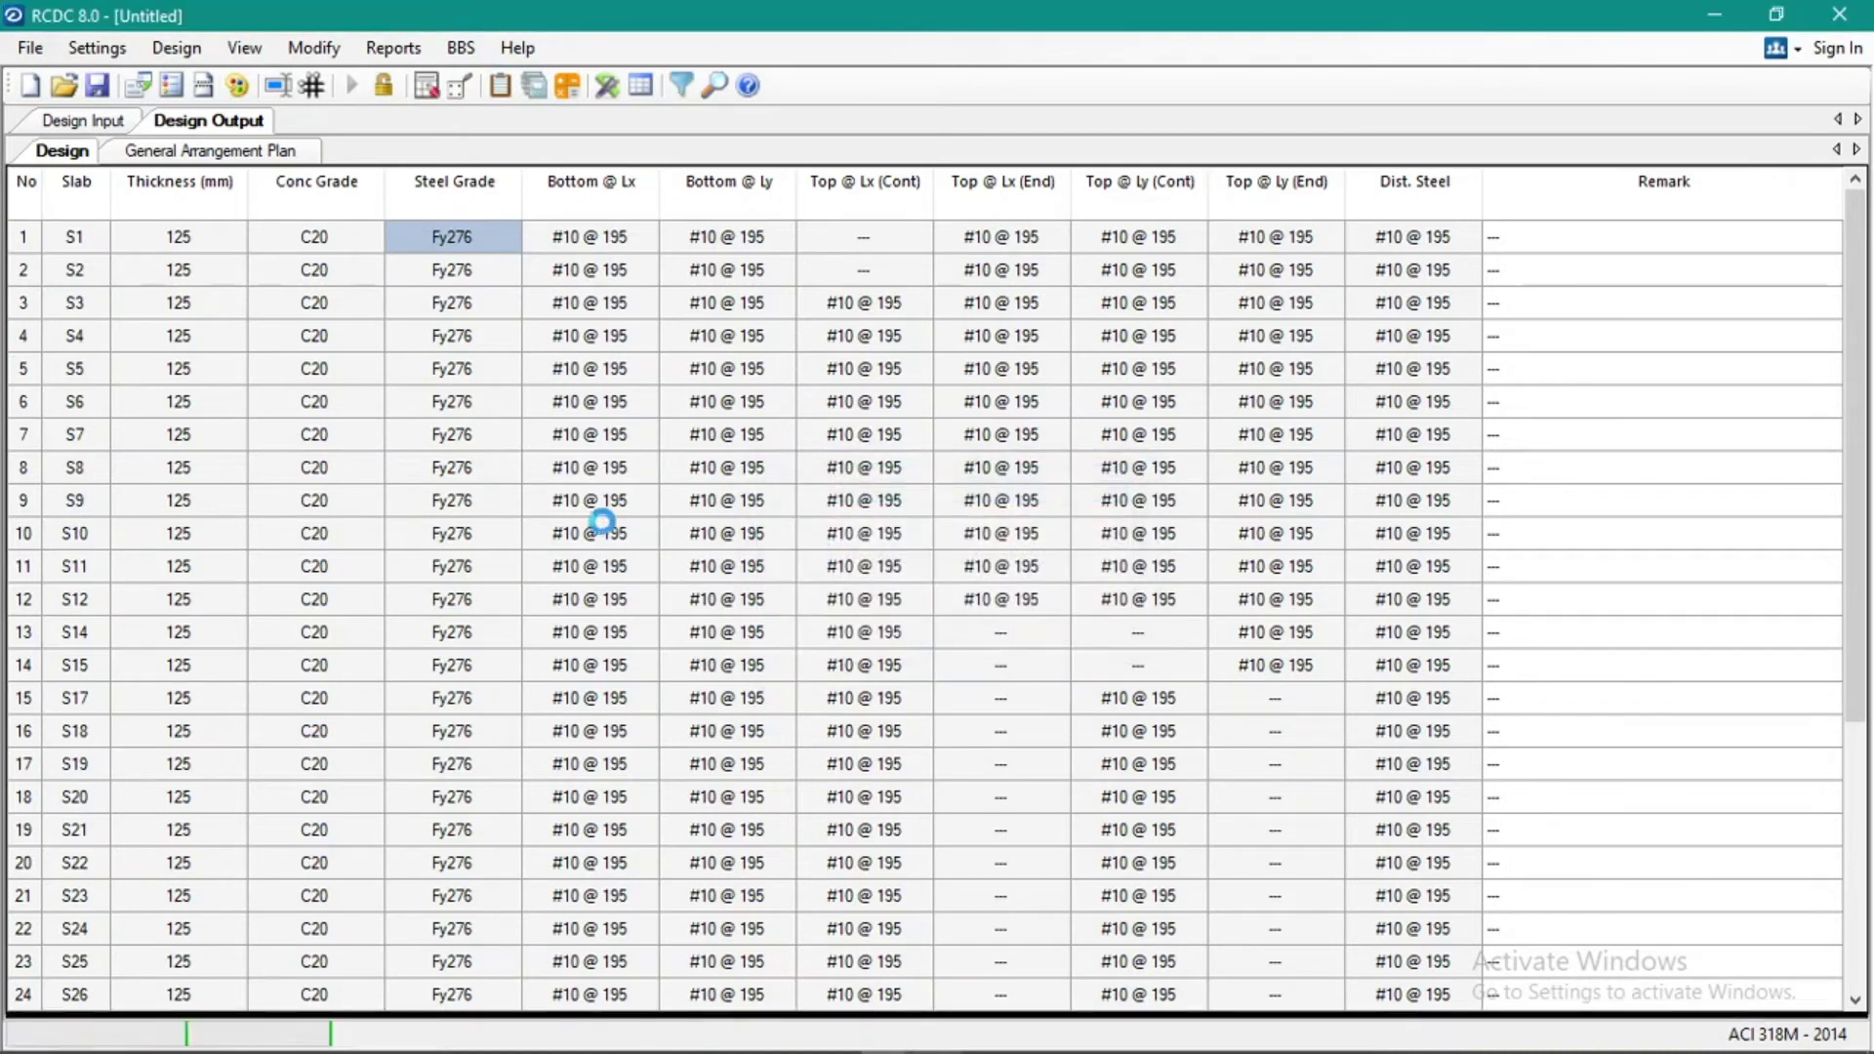
Examine the slab groups, thicknesses and bottom reinforcement along the short and long spans in the slab schedule
scroll(410, 617, "up", 5)
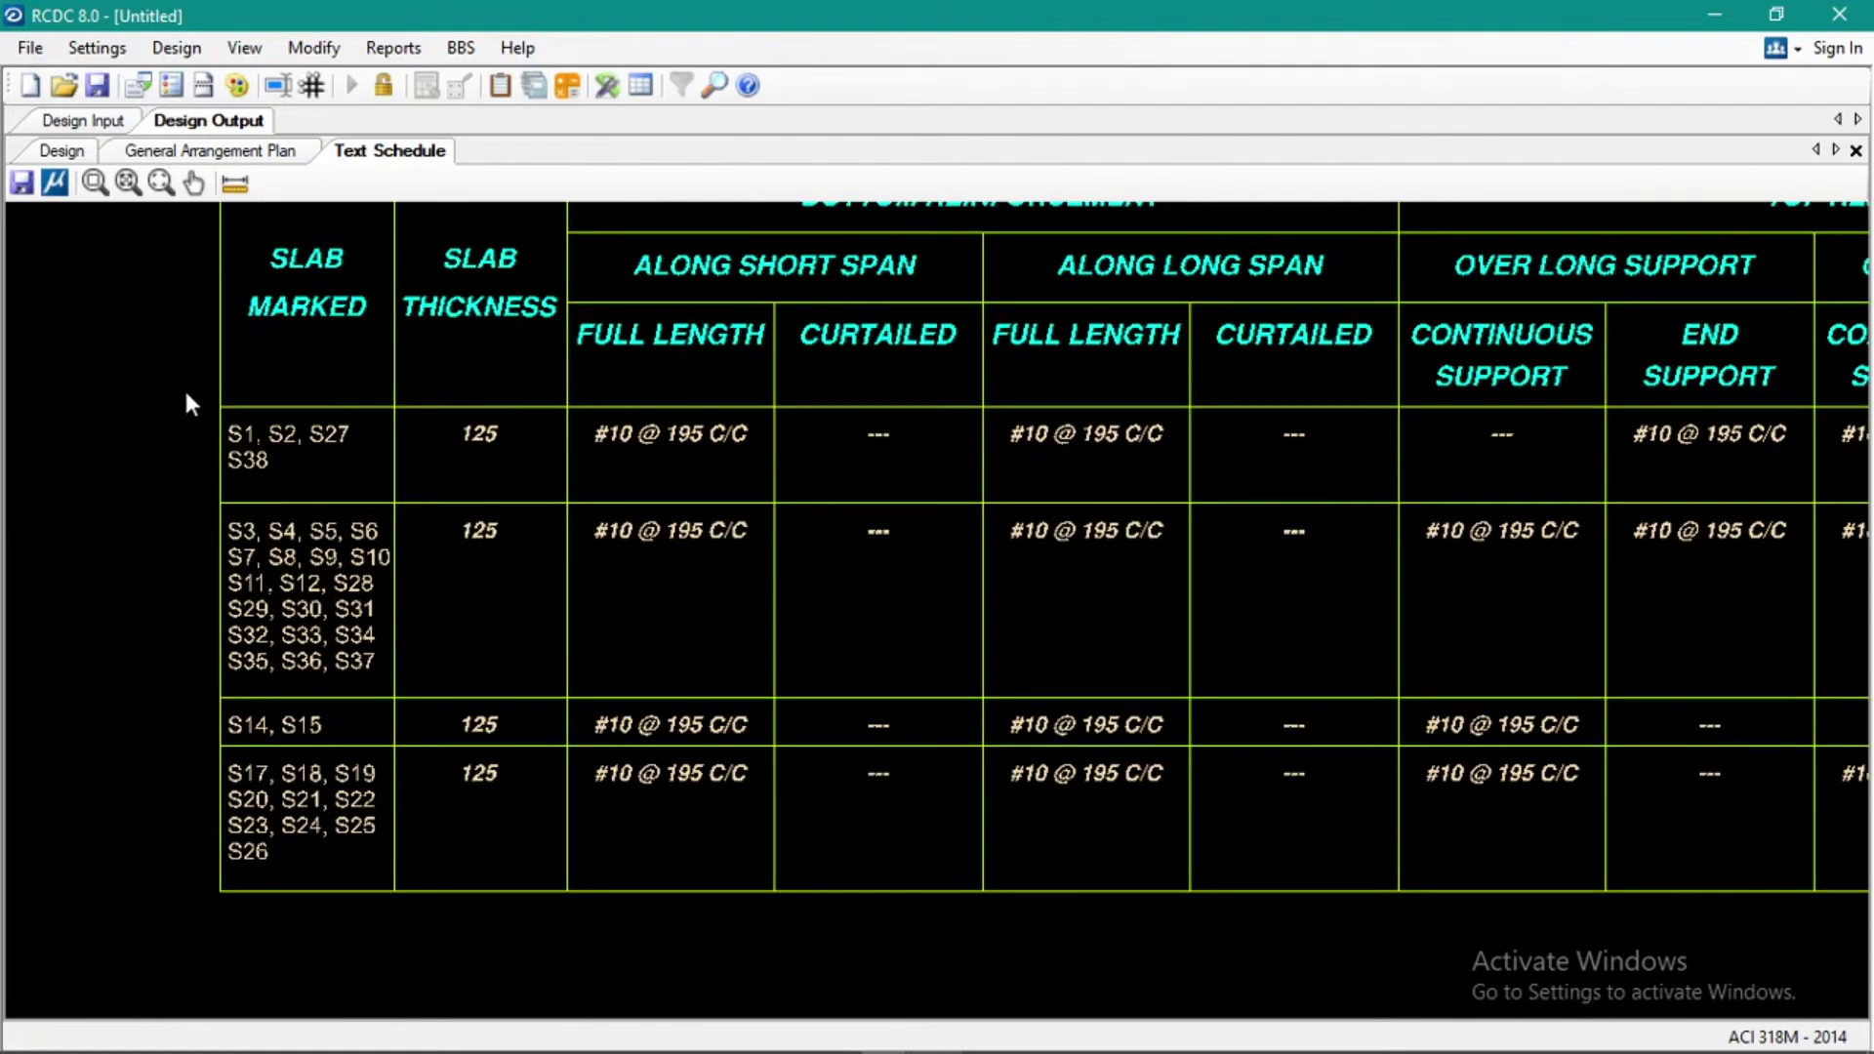
scroll(207, 414, "down", 2)
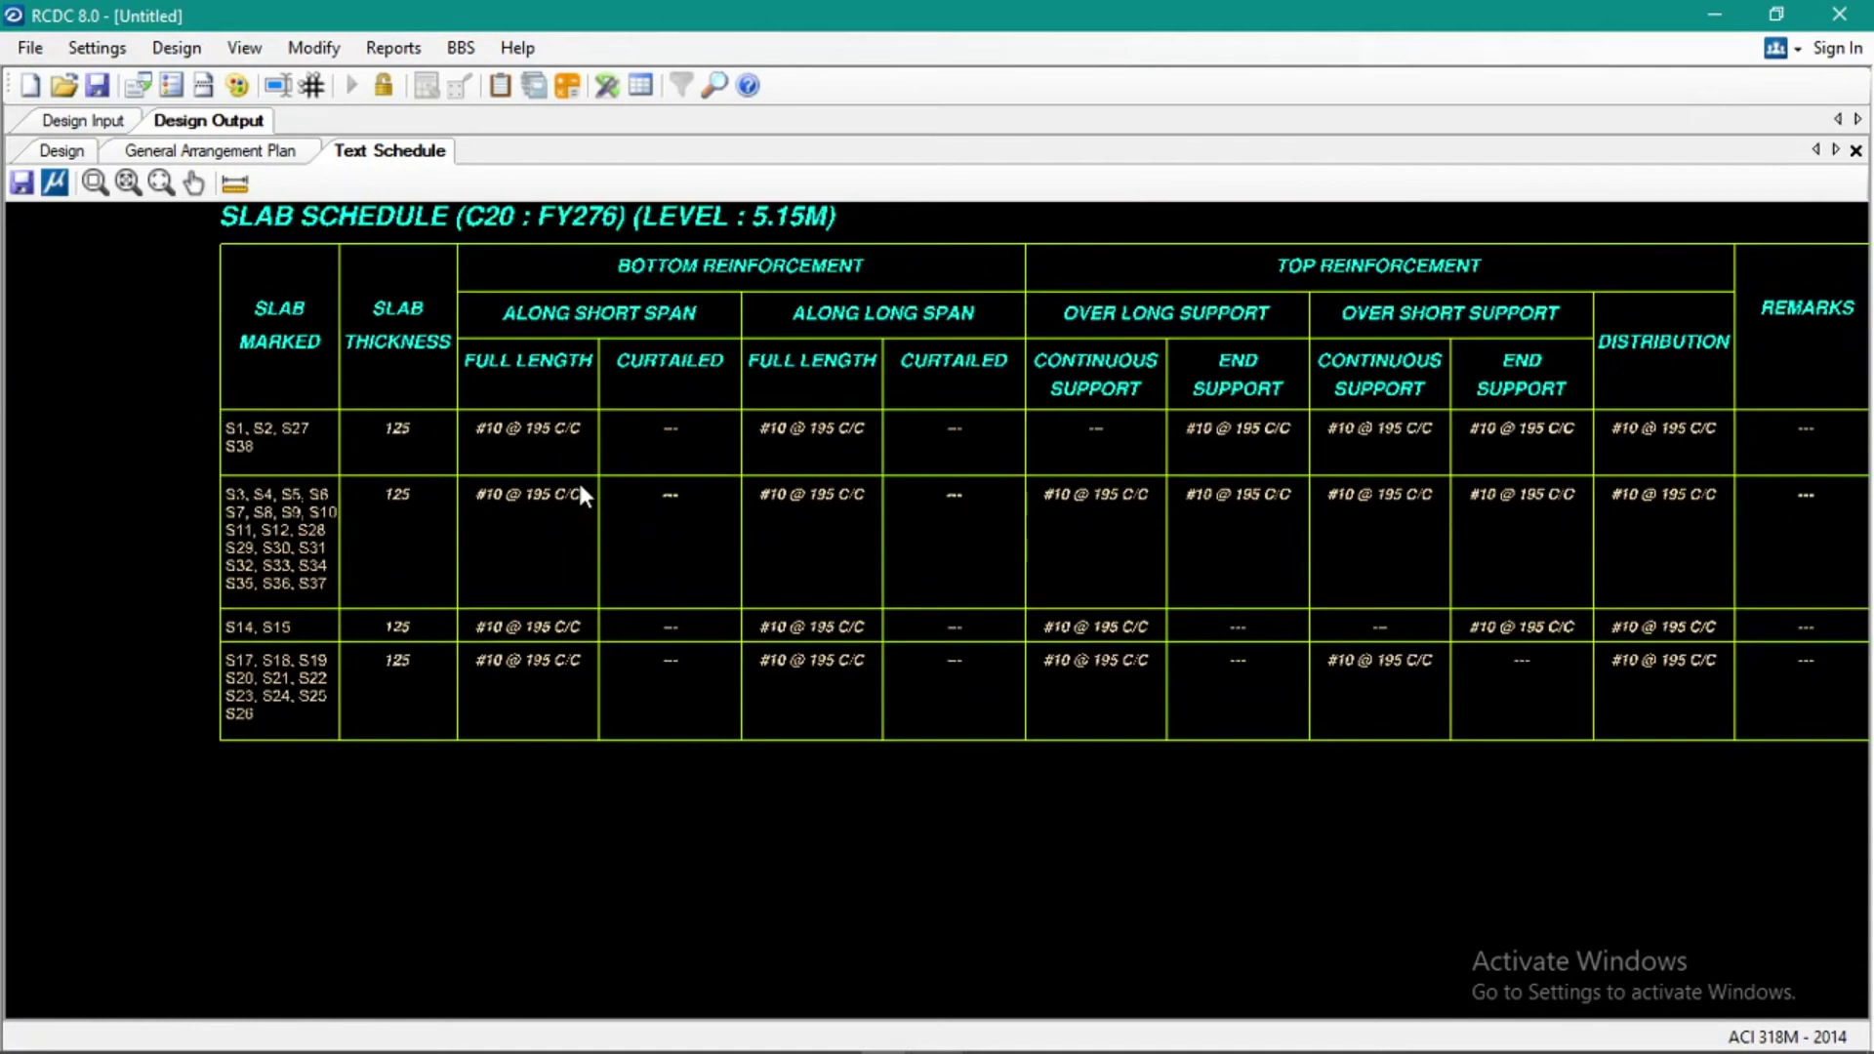
scroll(607, 508, "up", 5)
scroll(339, 481, "down", 2)
scroll(1080, 507, "up", 2)
scroll(912, 527, "down", 2)
scroll(900, 513, "down", 1)
scroll(532, 490, "up", 2)
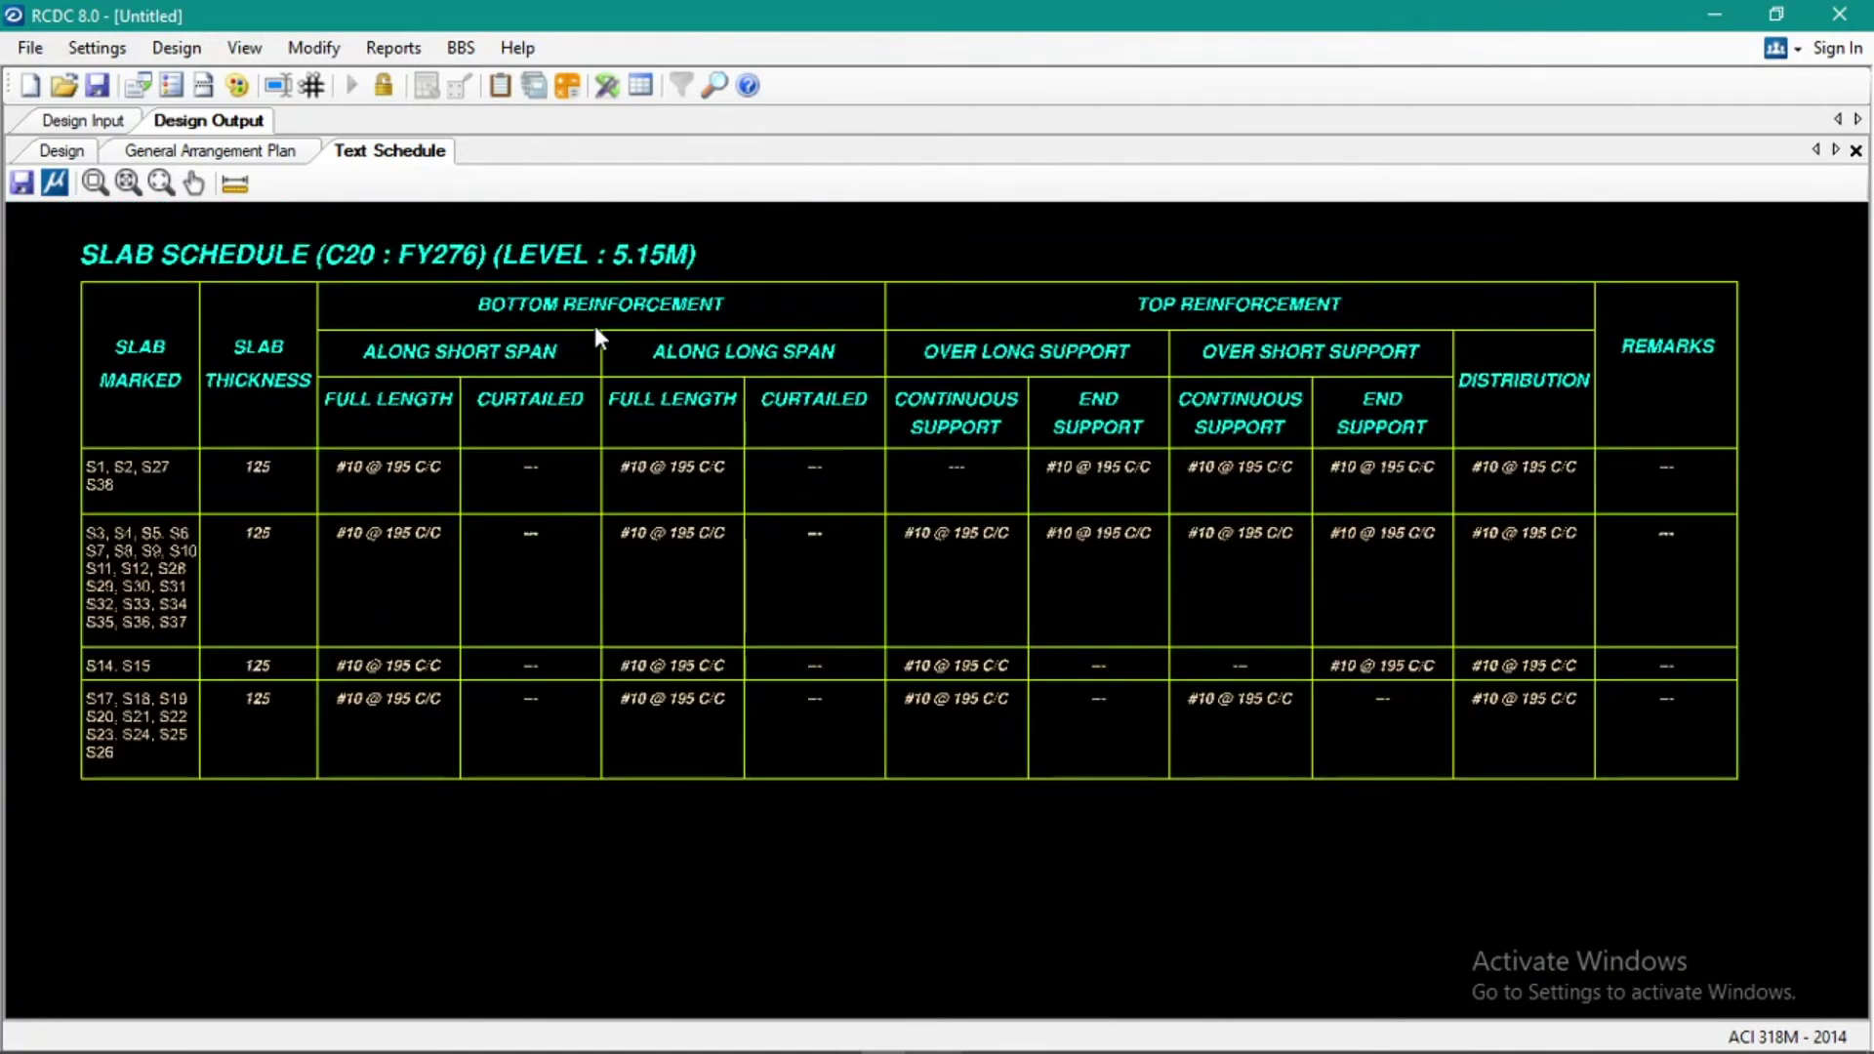
scroll(538, 316, "up", 1)
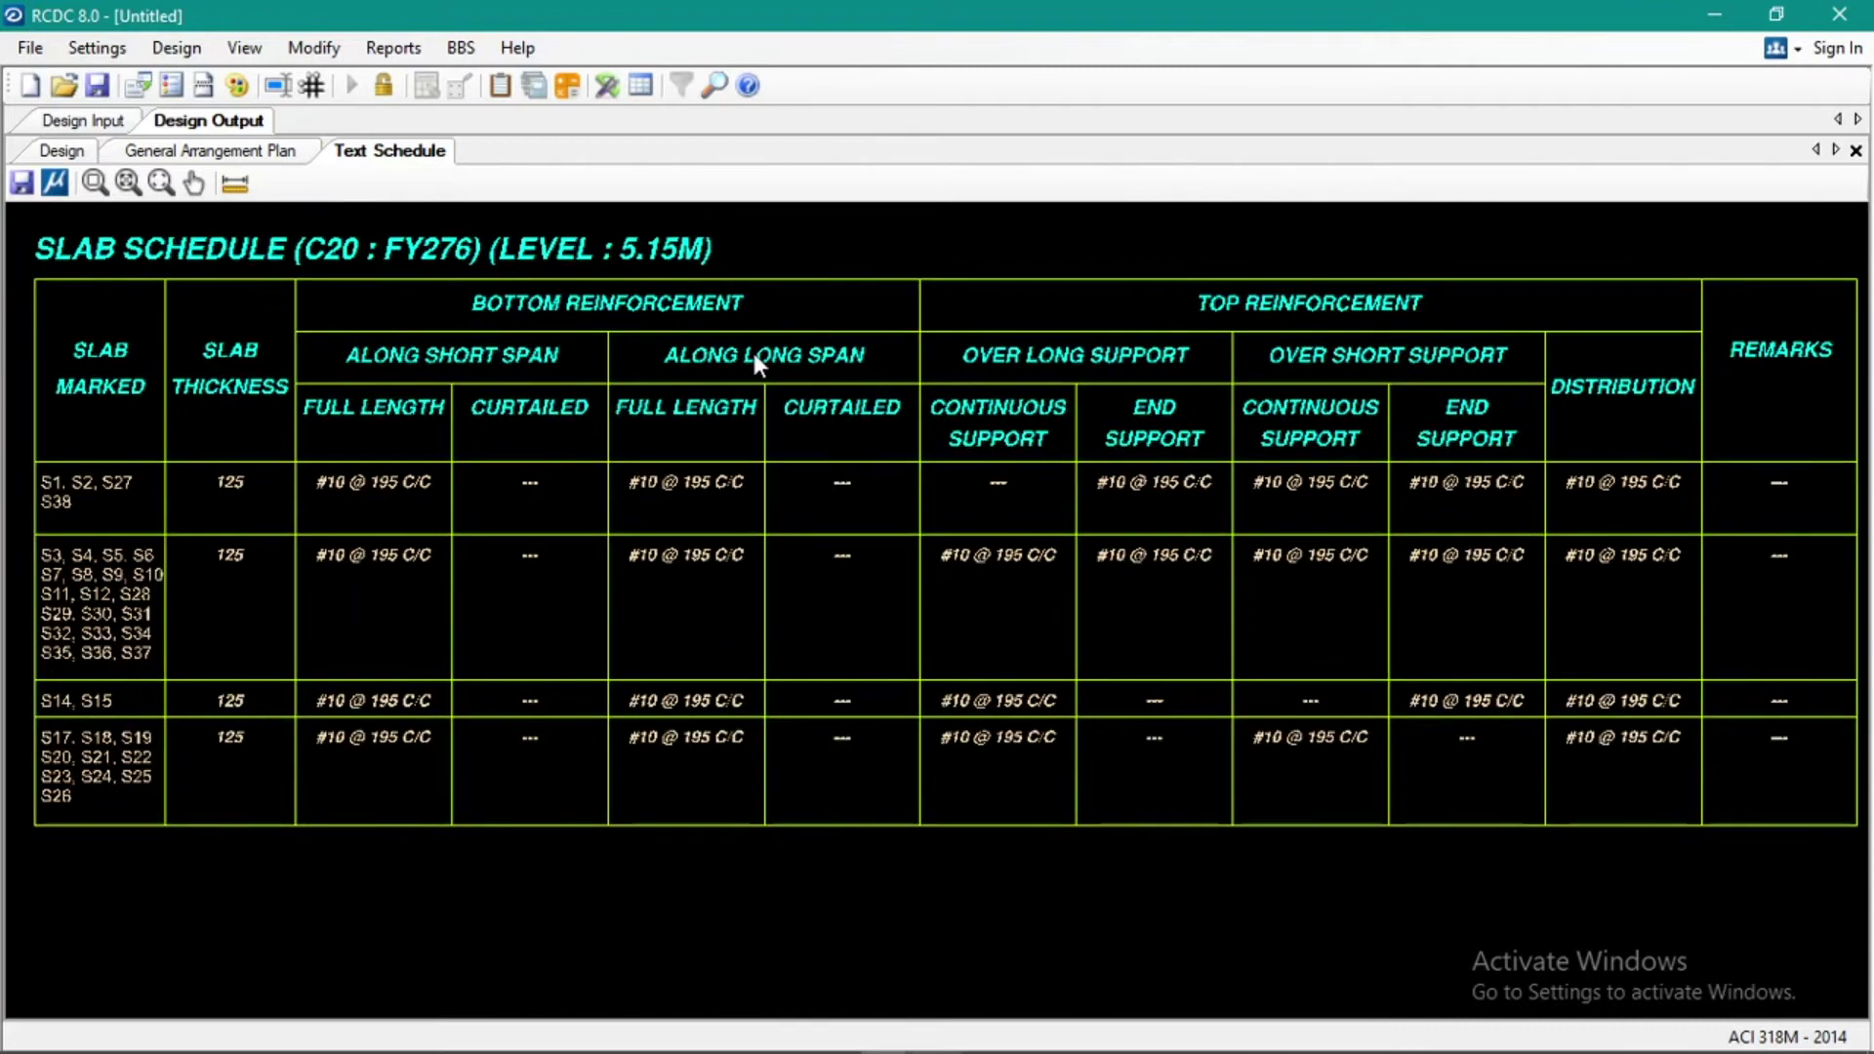
scroll(655, 426, "down", 1)
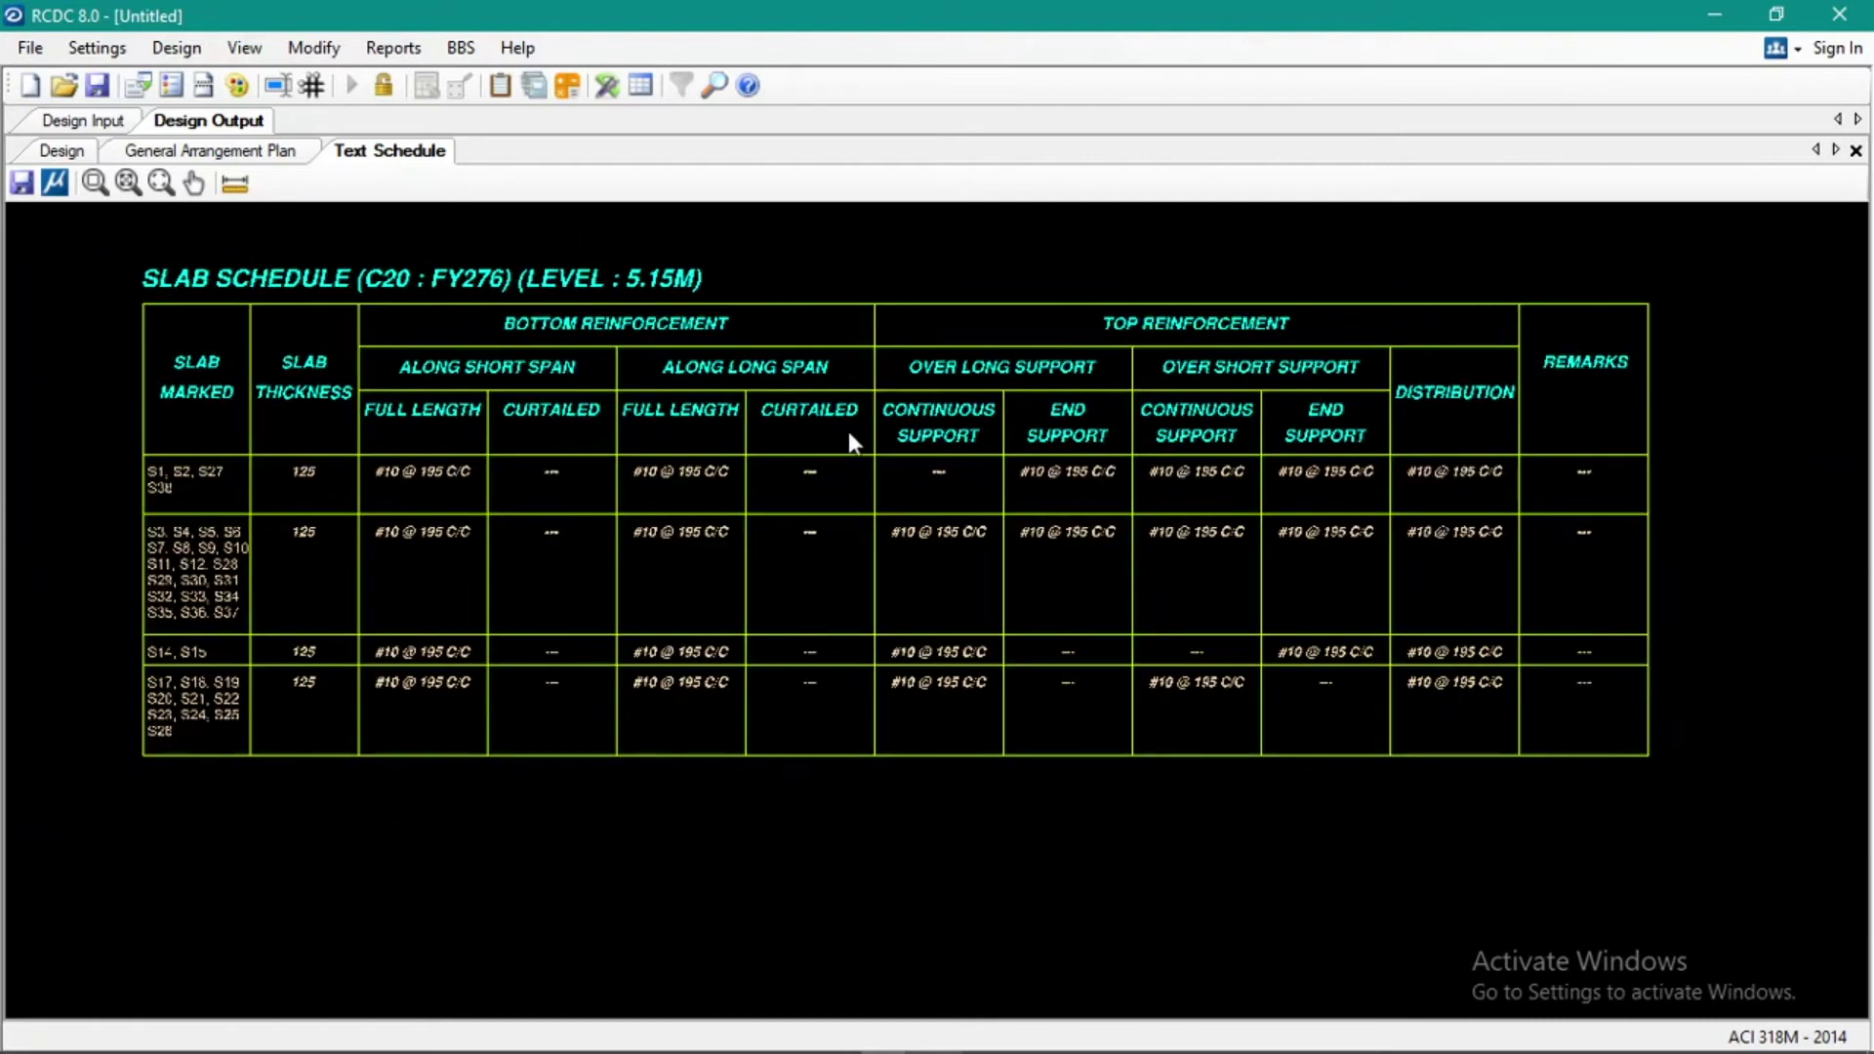
Examine the schedule's top reinforcement over the long and short supports and its distribution steel
scroll(1108, 462, "up", 1)
middle_click_drag(1109, 463, 805, 478)
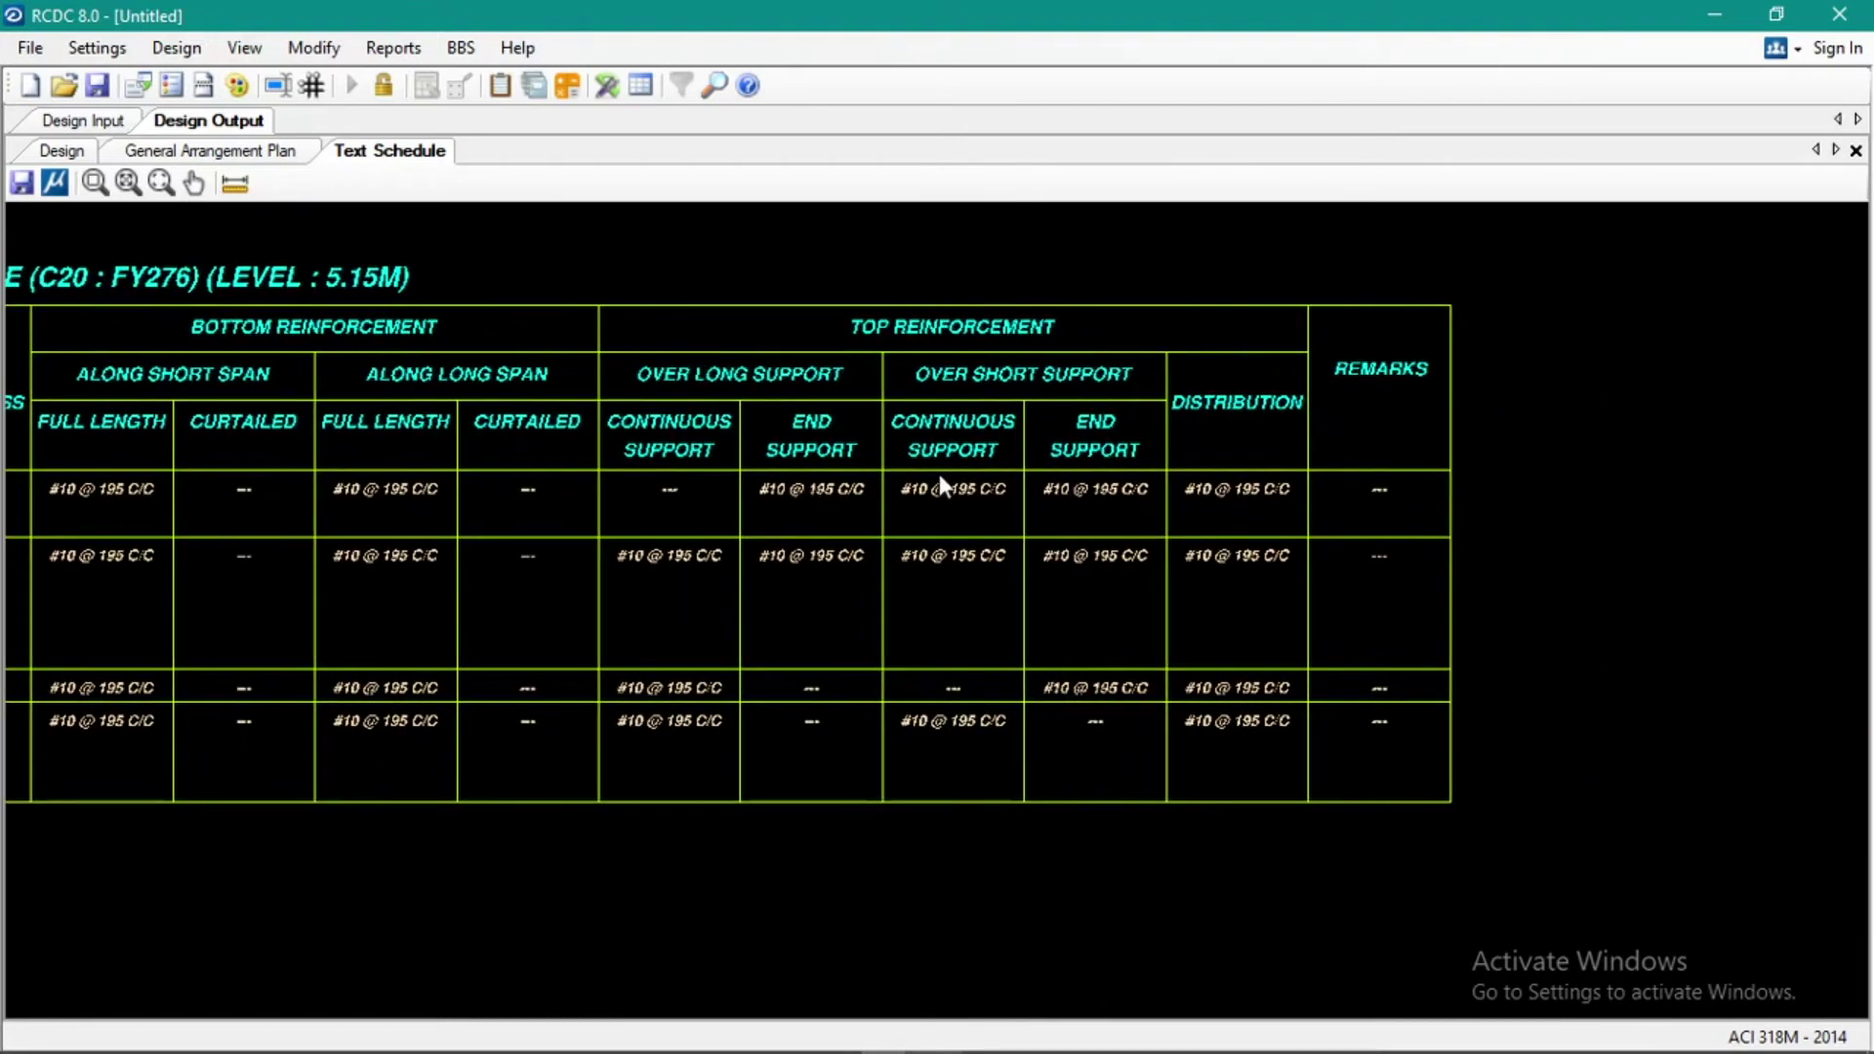
scroll(941, 476, "up", 1)
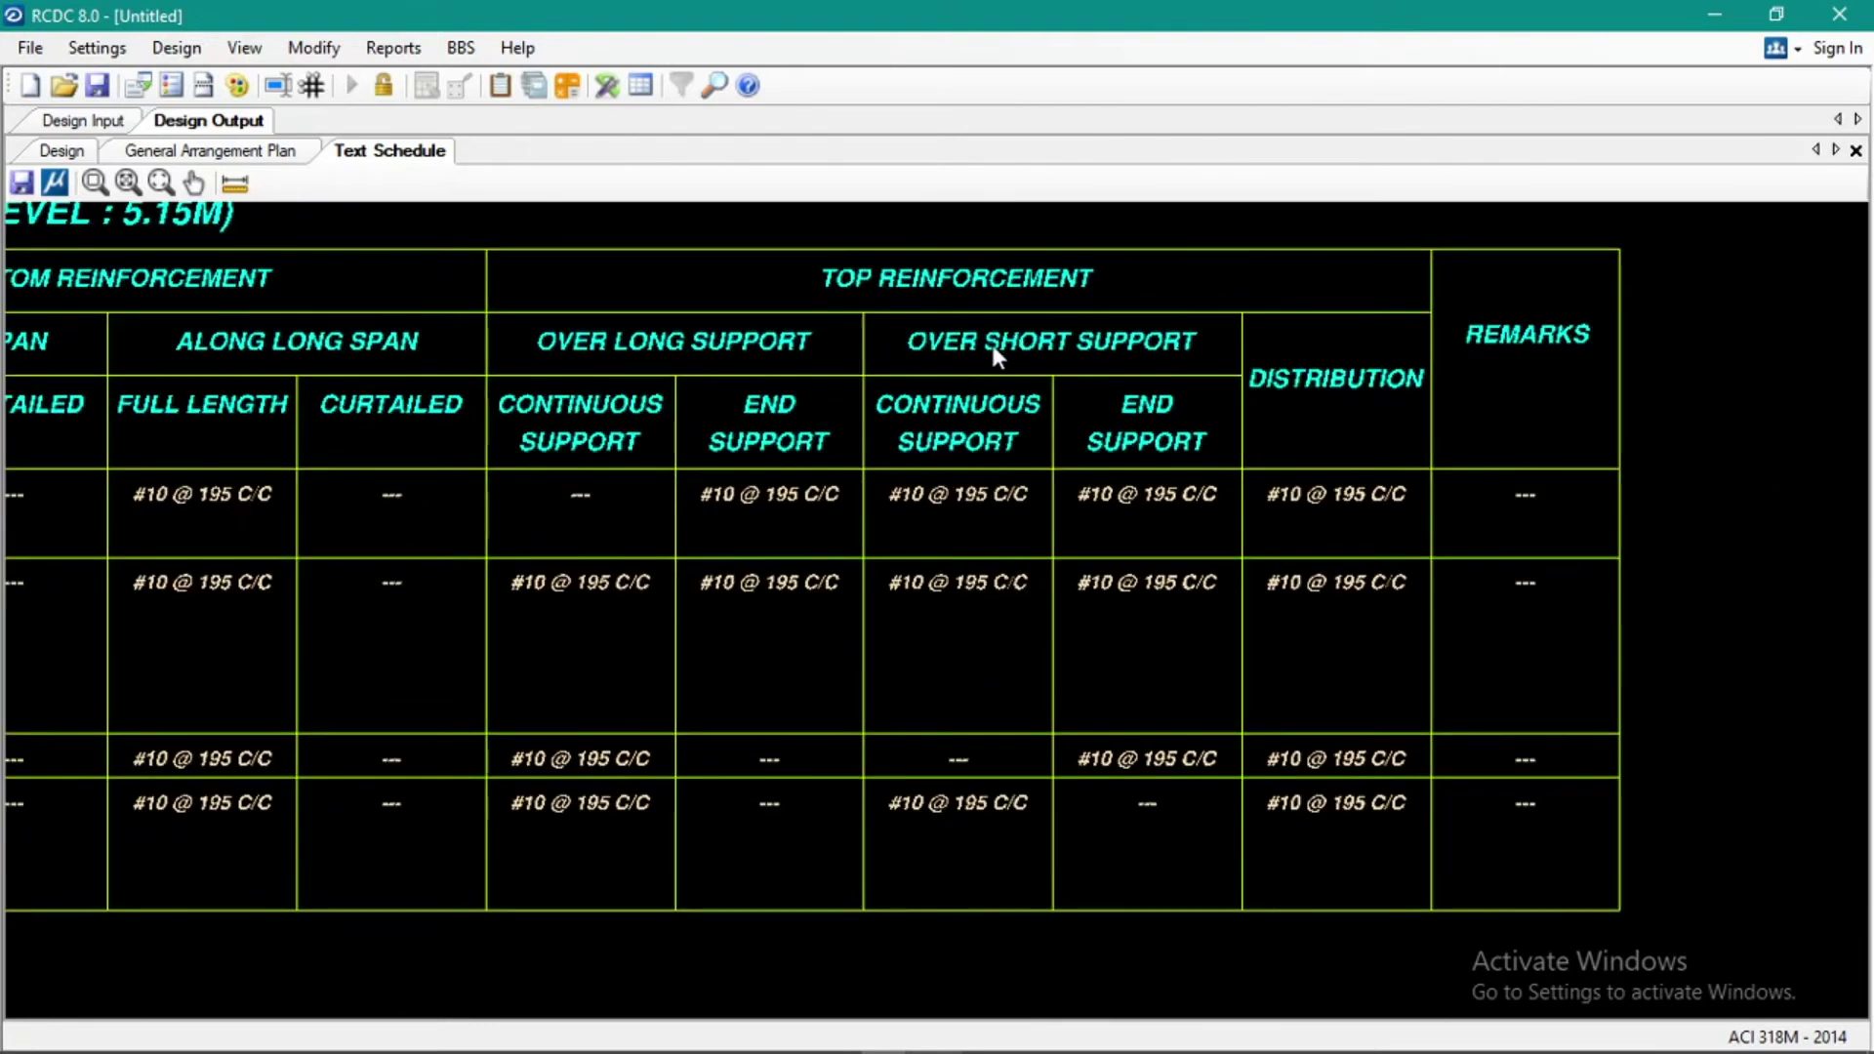
scroll(1005, 367, "down", 1)
scroll(706, 485, "up", 2)
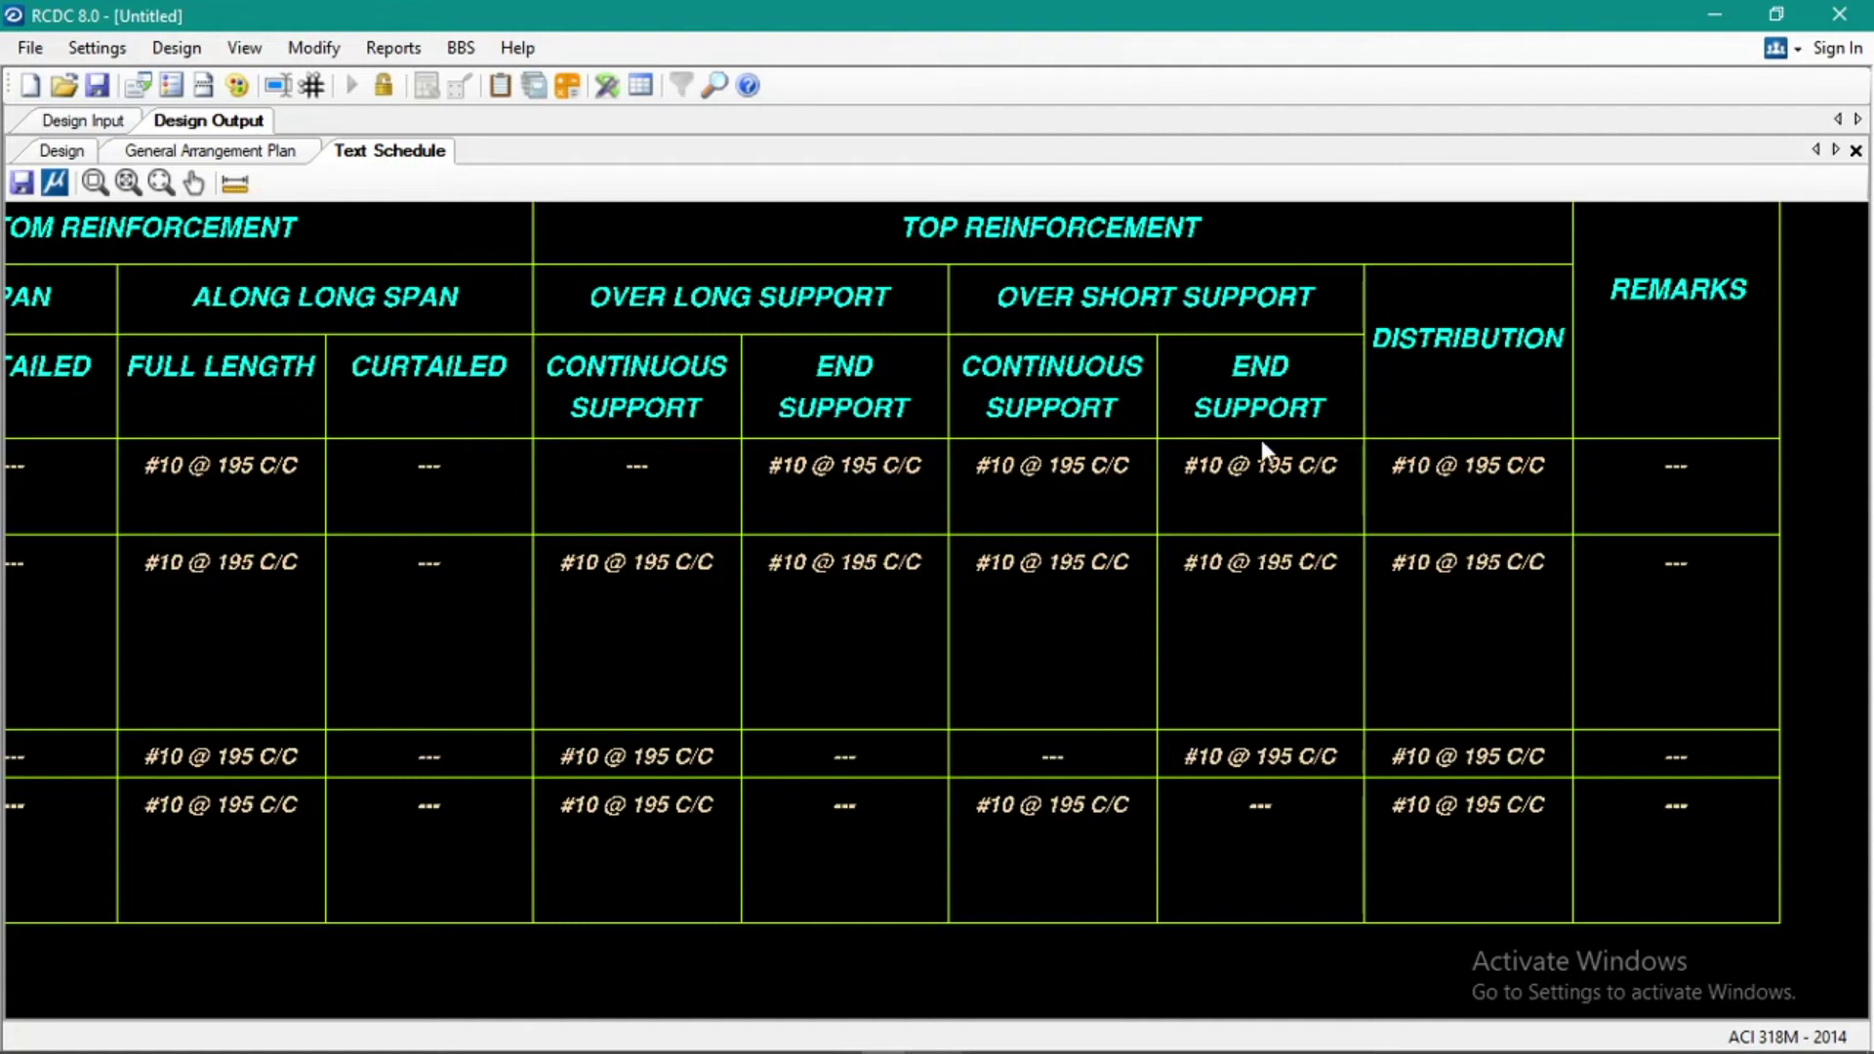
scroll(1292, 511, "down", 2)
scroll(1021, 448, "down", 1)
scroll(858, 507, "up", 1)
scroll(863, 517, "up", 1)
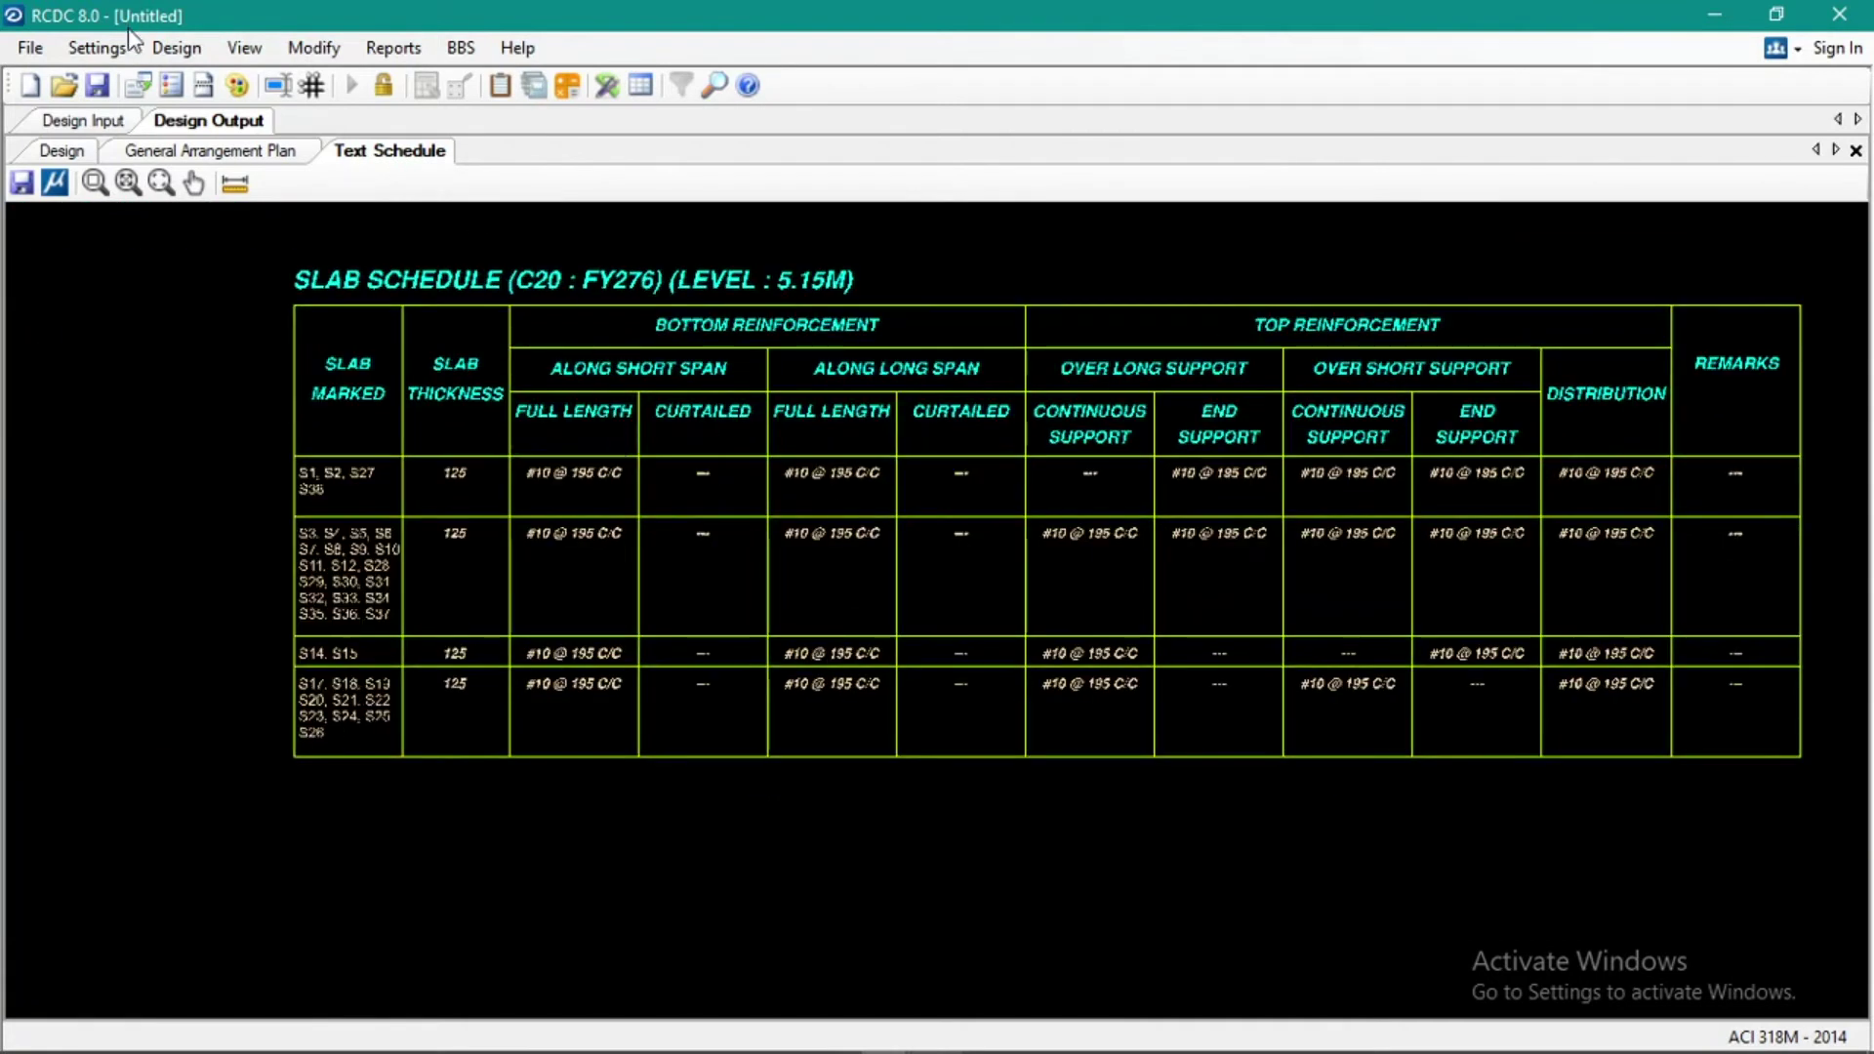
Generate the In-Plan Detailing drawings and inspect the bottom reinforcement layout, particularly the bars in slab S1
left_click(393, 48)
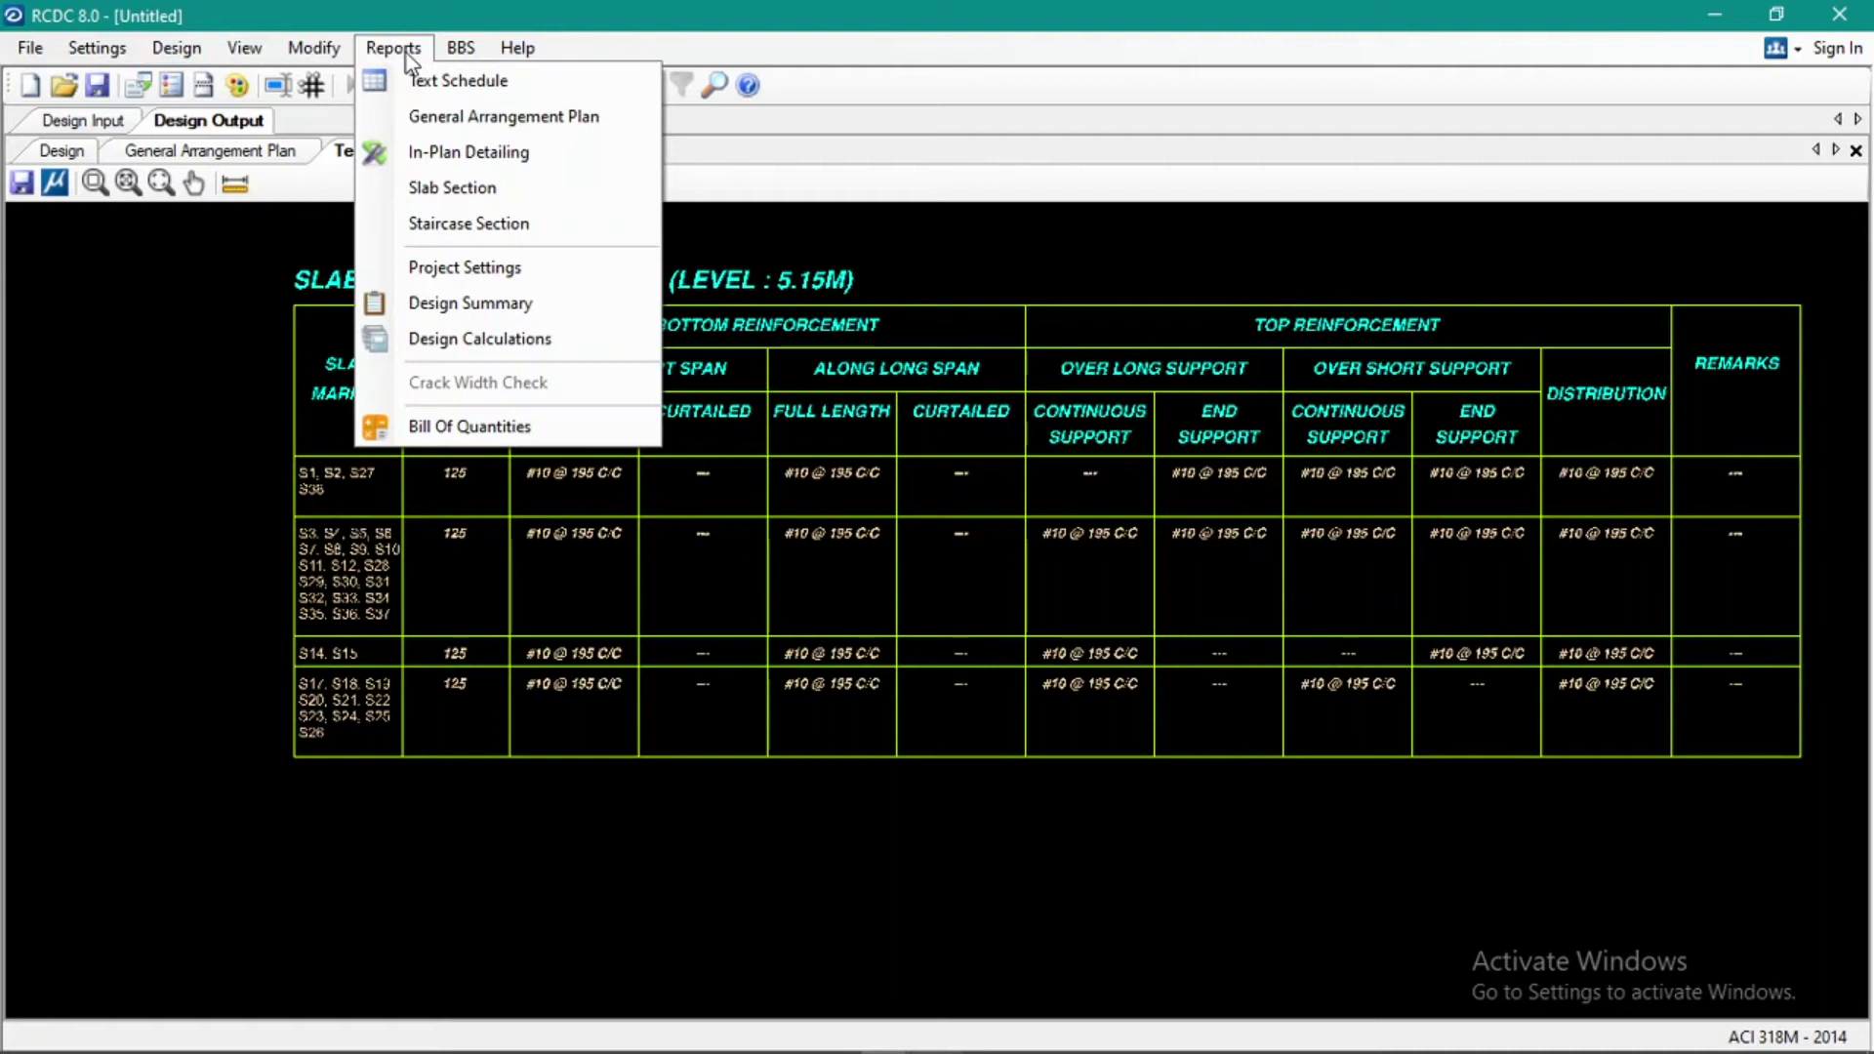
left_click(461, 152)
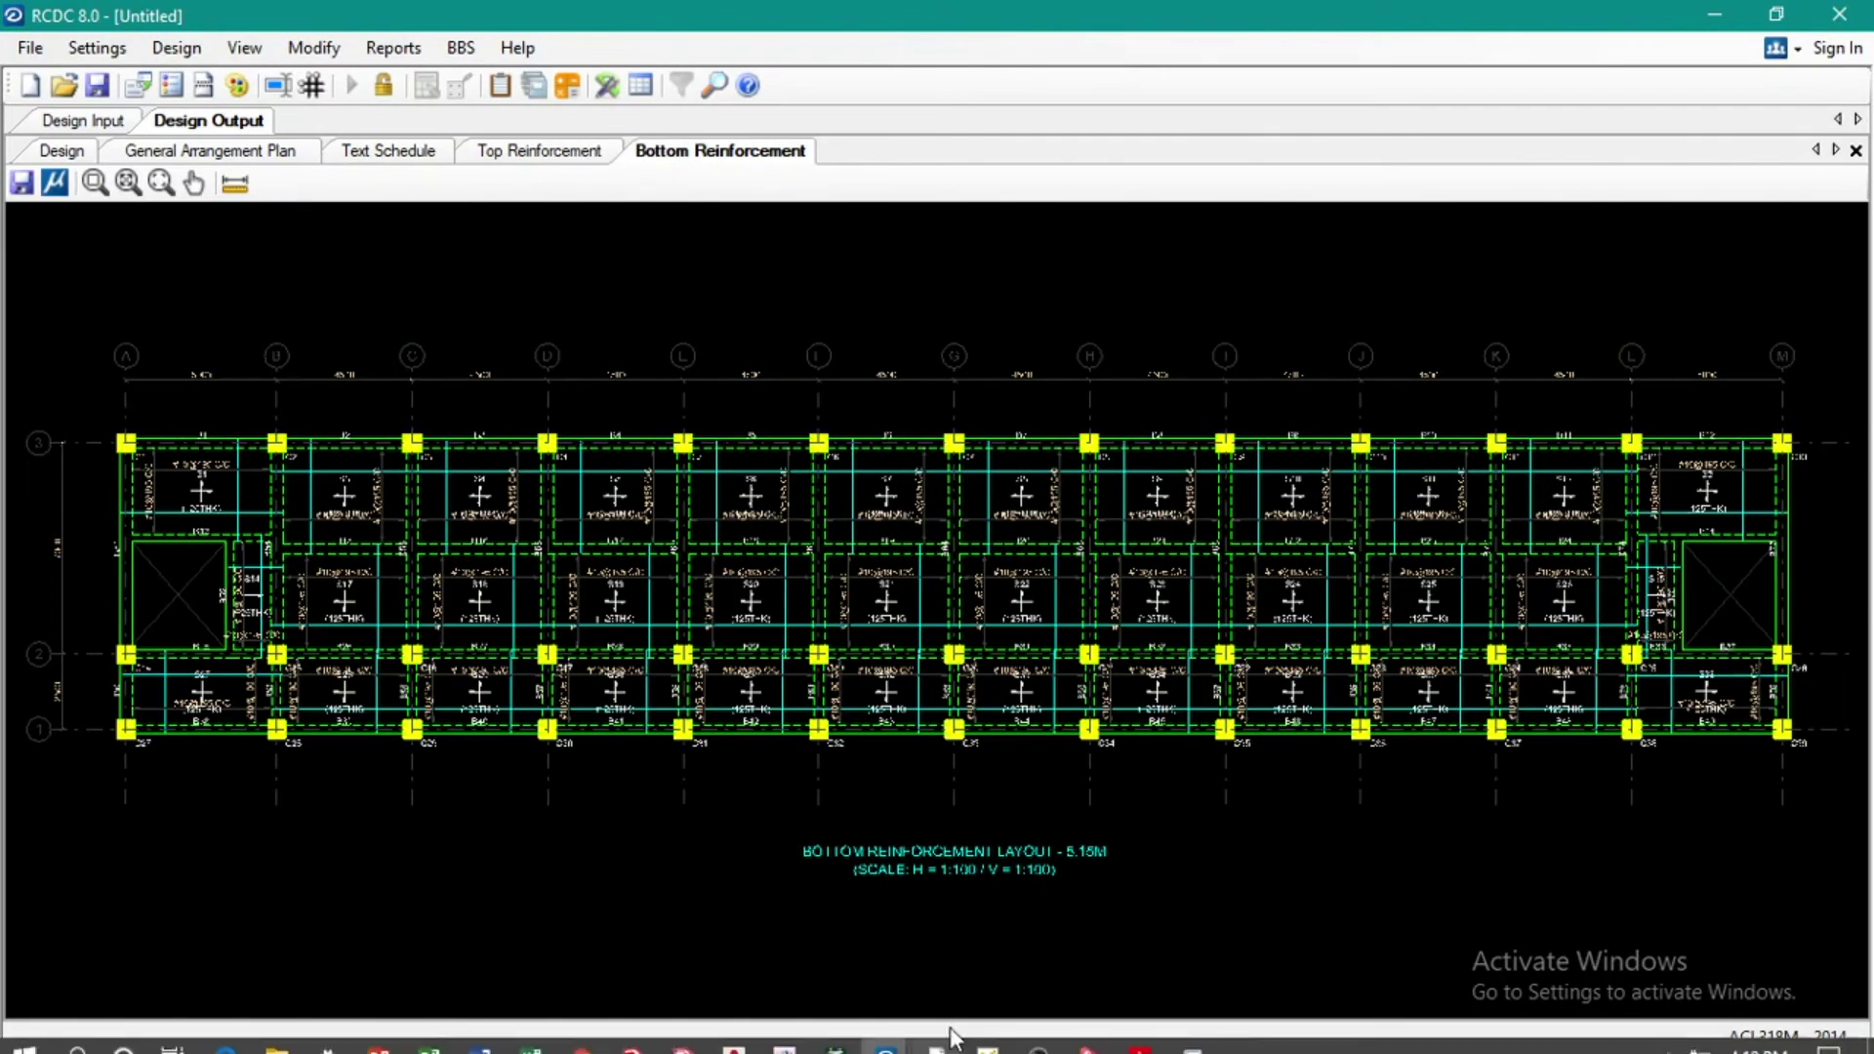
scroll(477, 576, "up", 6)
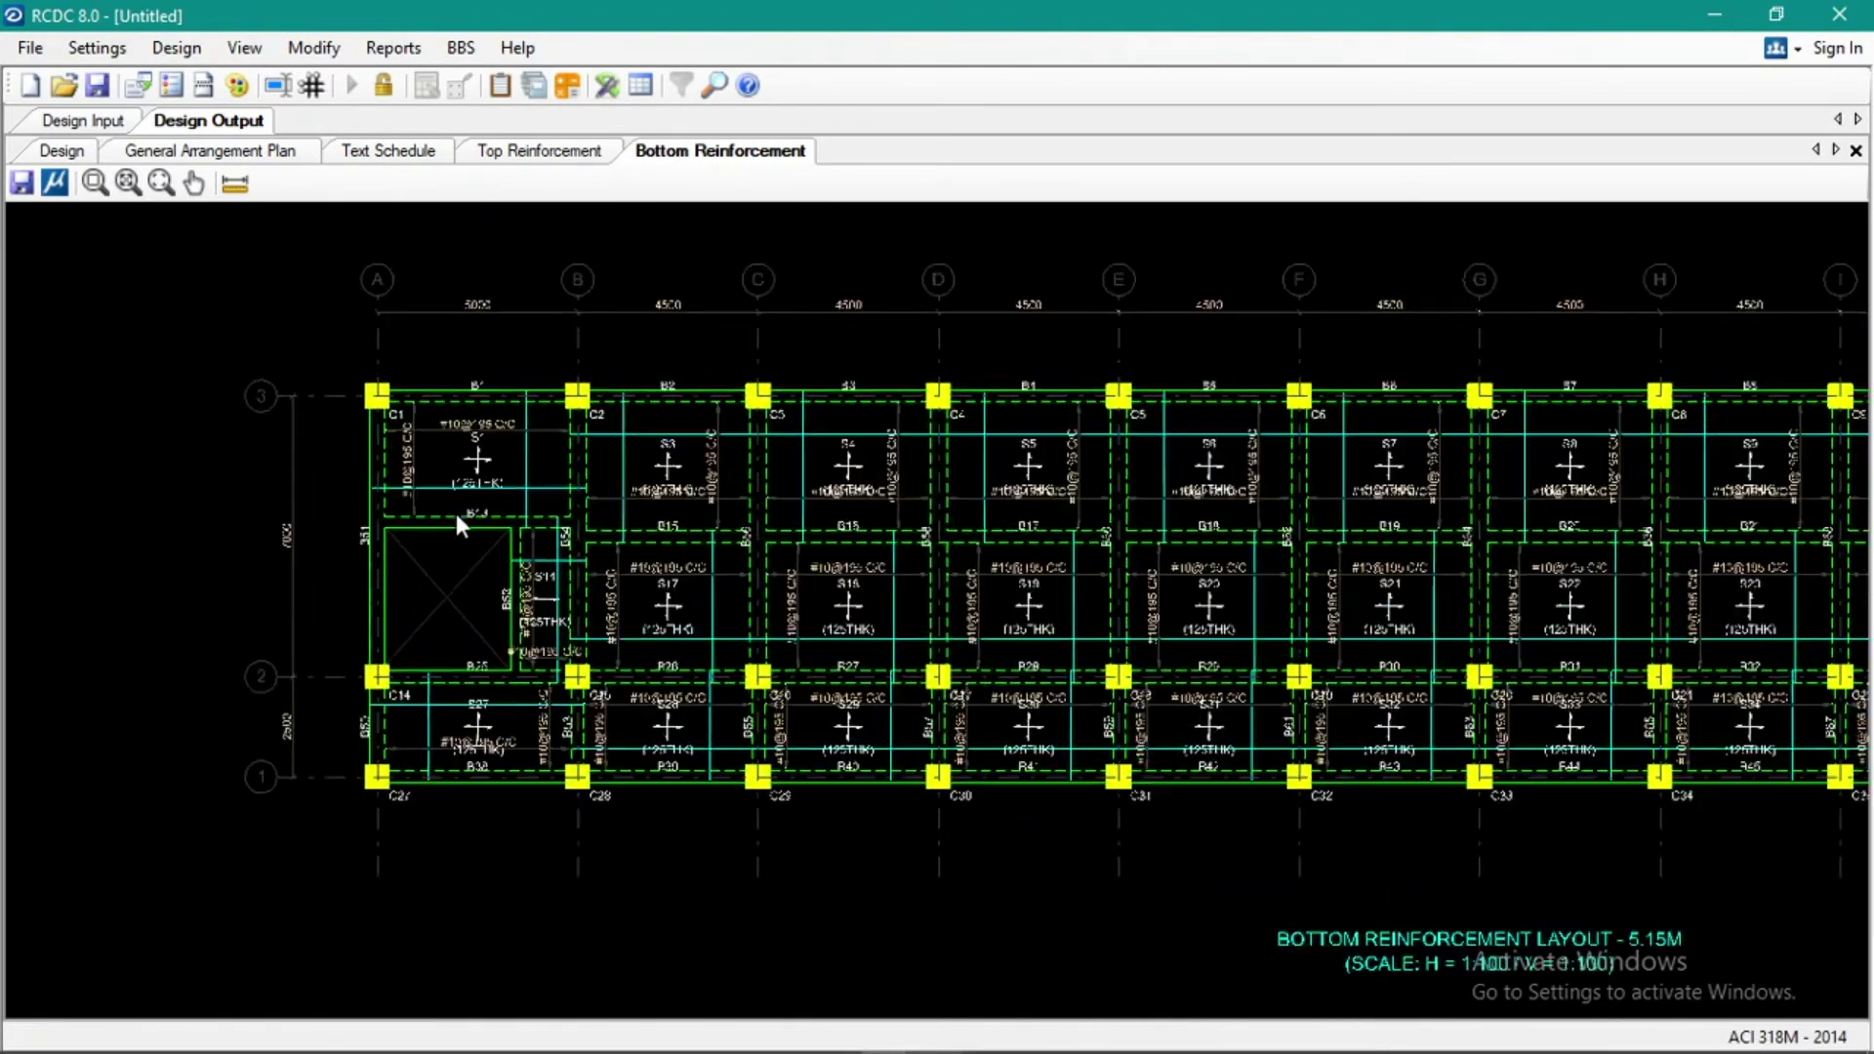
scroll(447, 430, "down", 5)
scroll(435, 478, "up", 6)
scroll(421, 493, "down", 4)
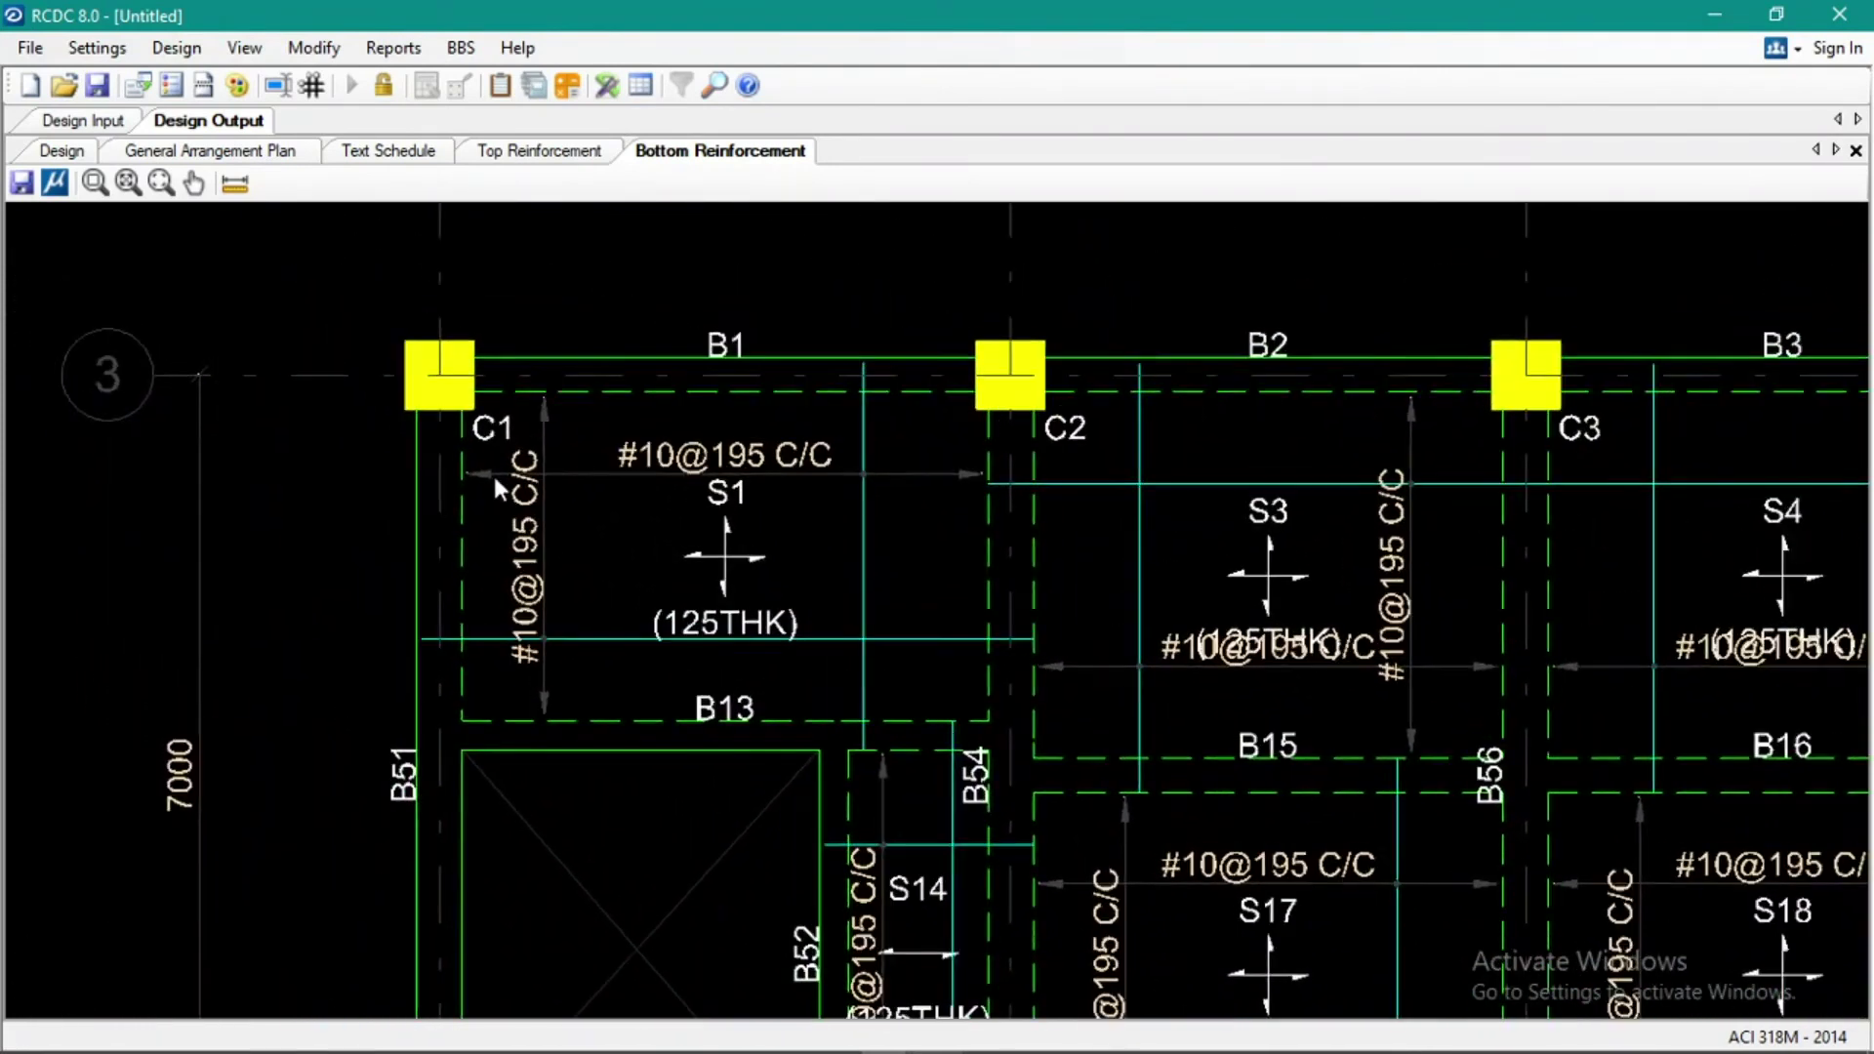
scroll(488, 471, "up", 5)
scroll(524, 539, "up", 3)
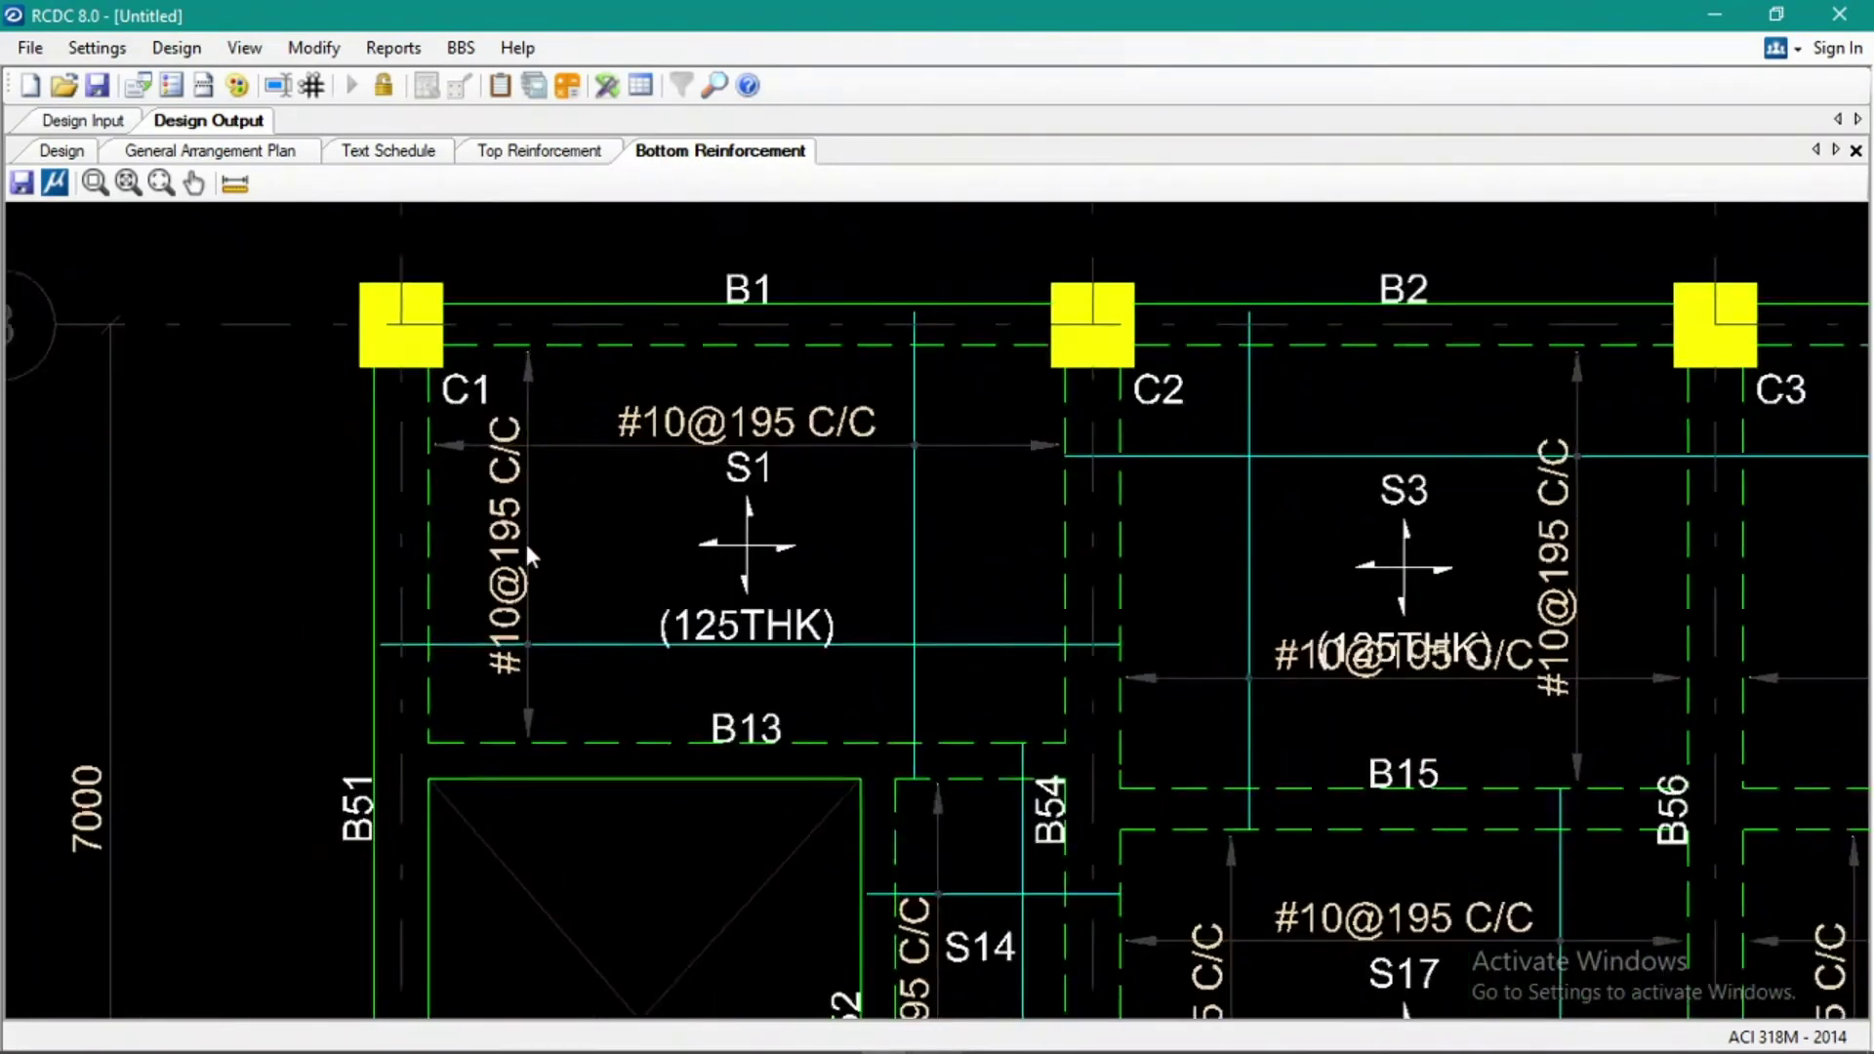
middle_click_drag(795, 555, 681, 494)
scroll(683, 494, "down", 3)
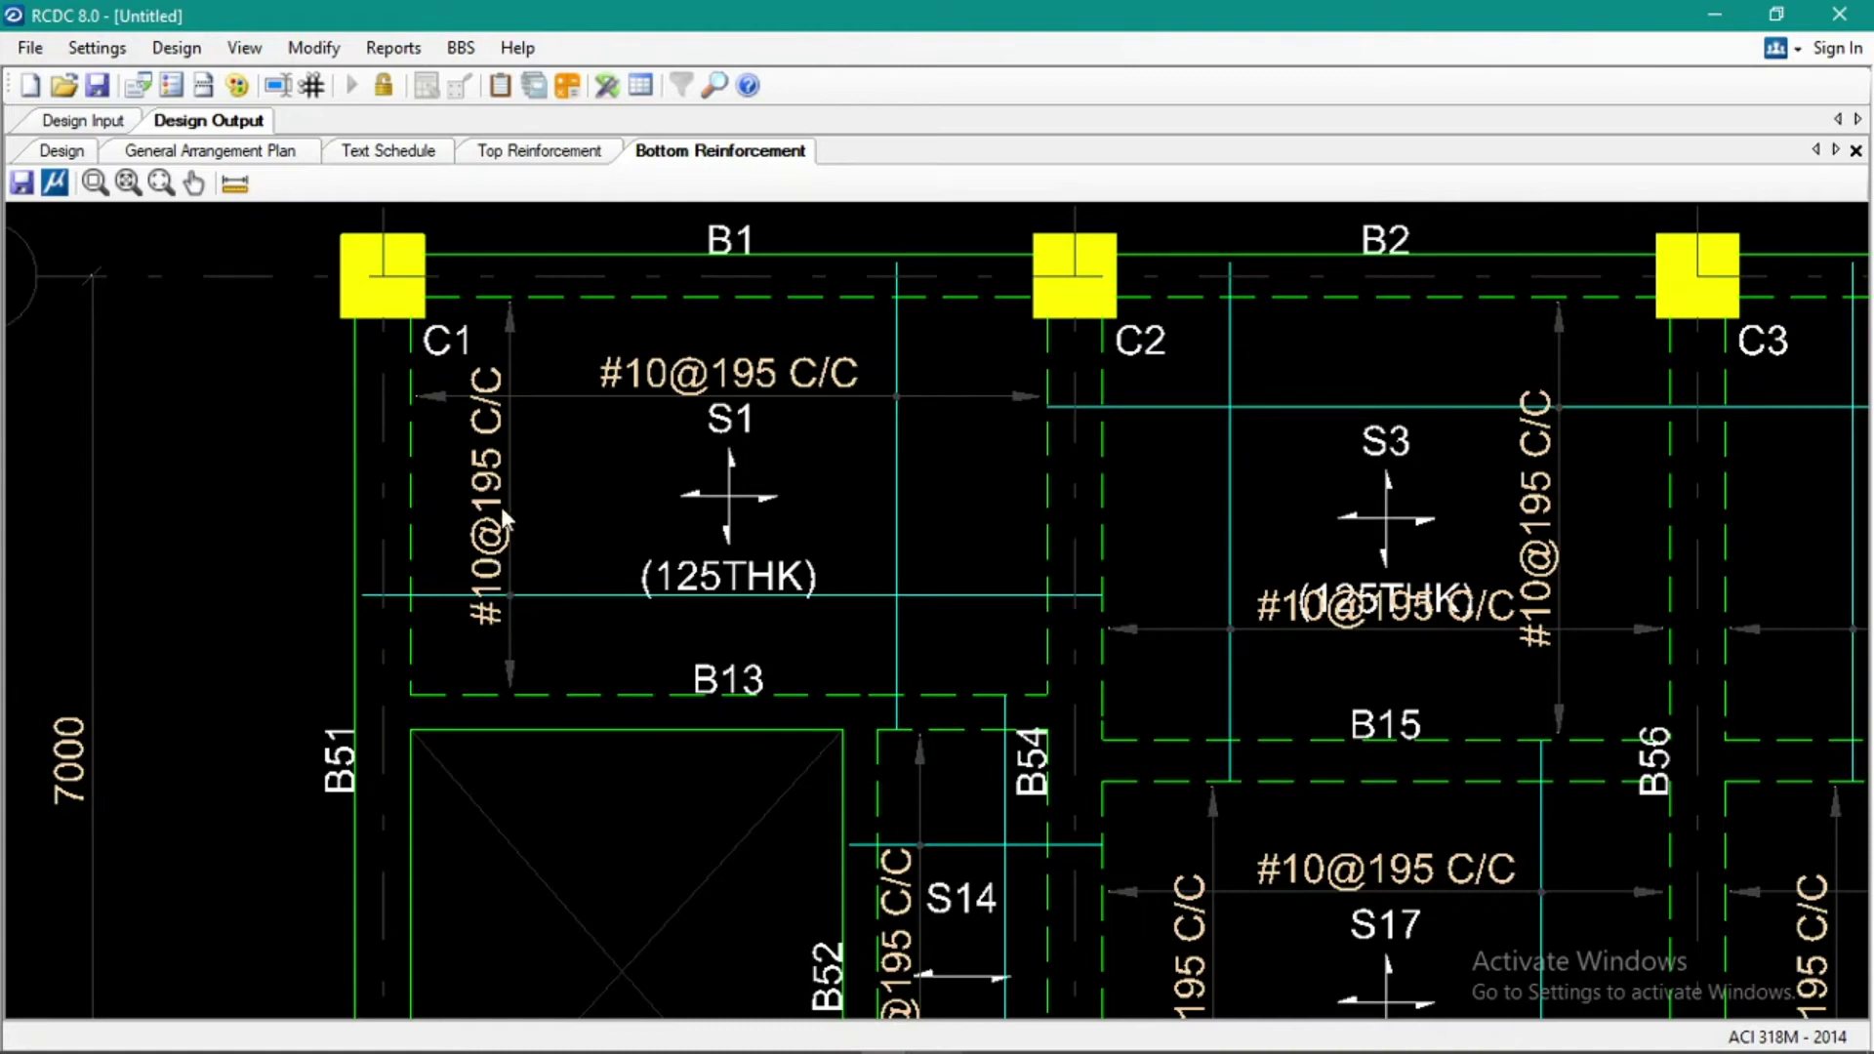
scroll(854, 419, "down", 5)
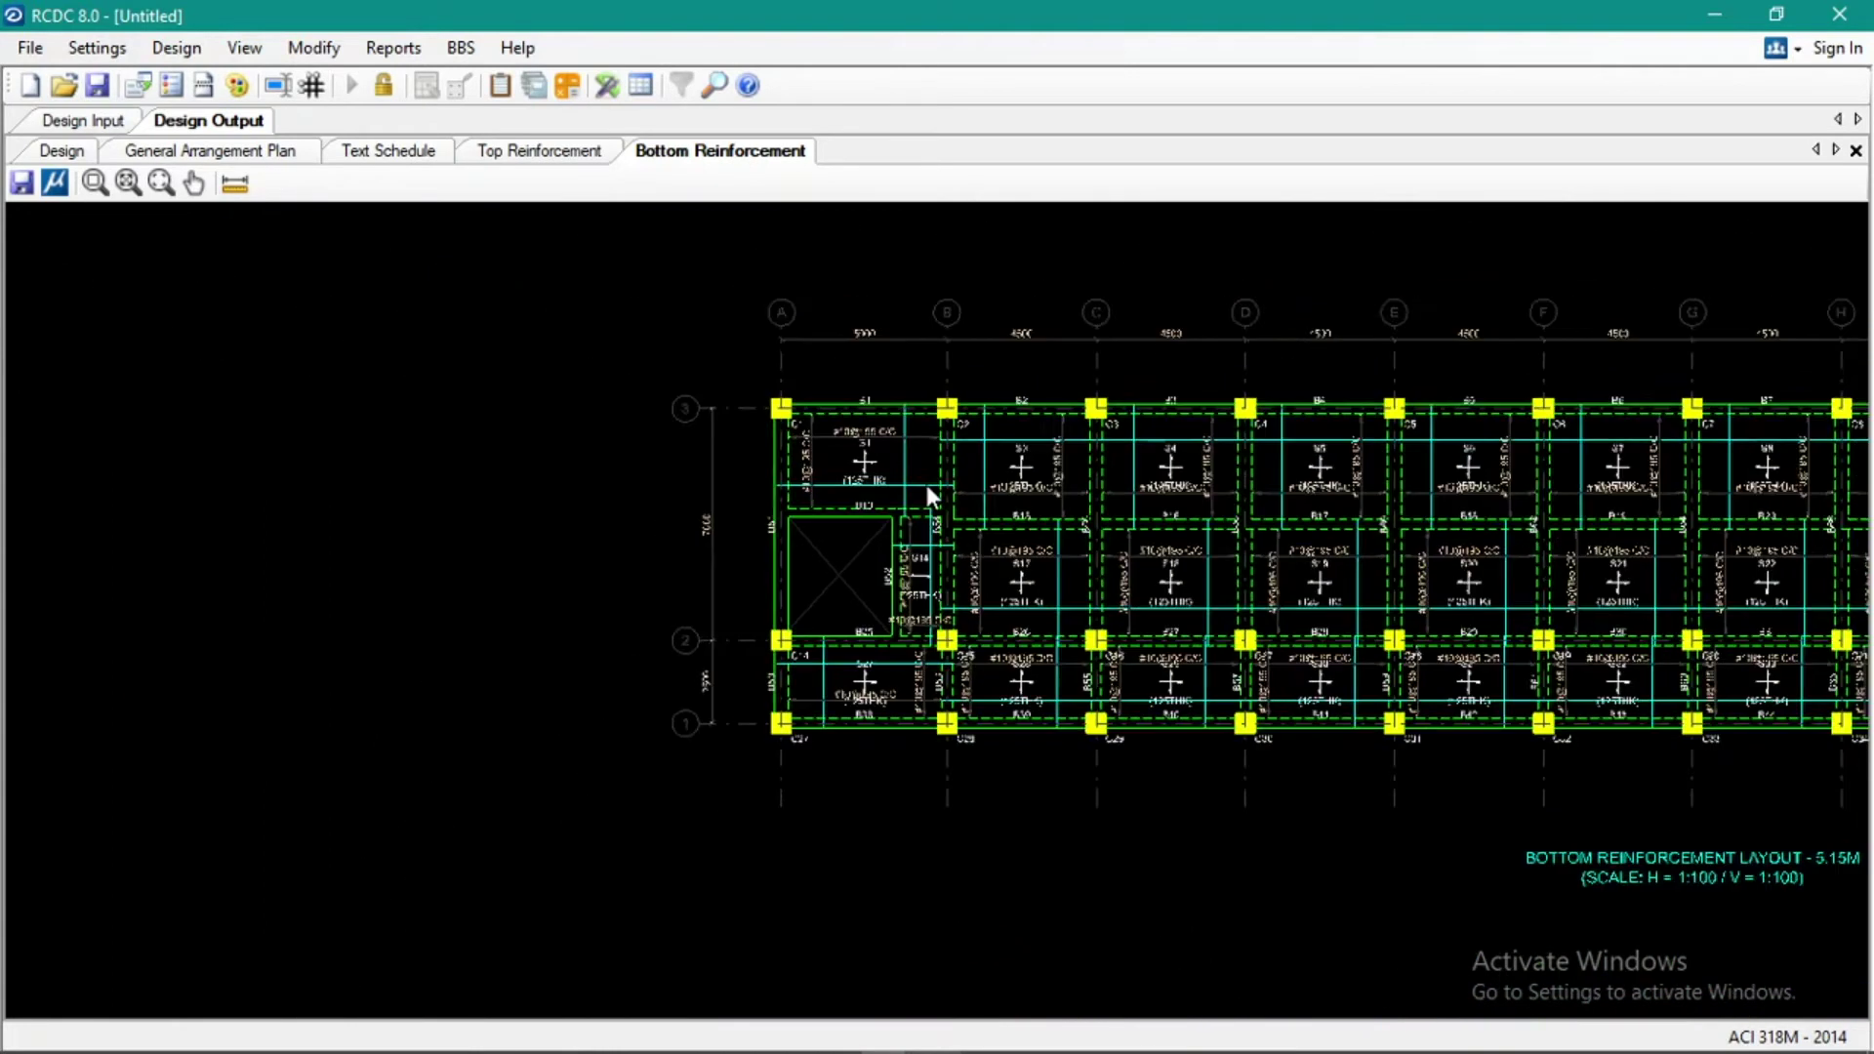
scroll(1138, 536, "down", 8)
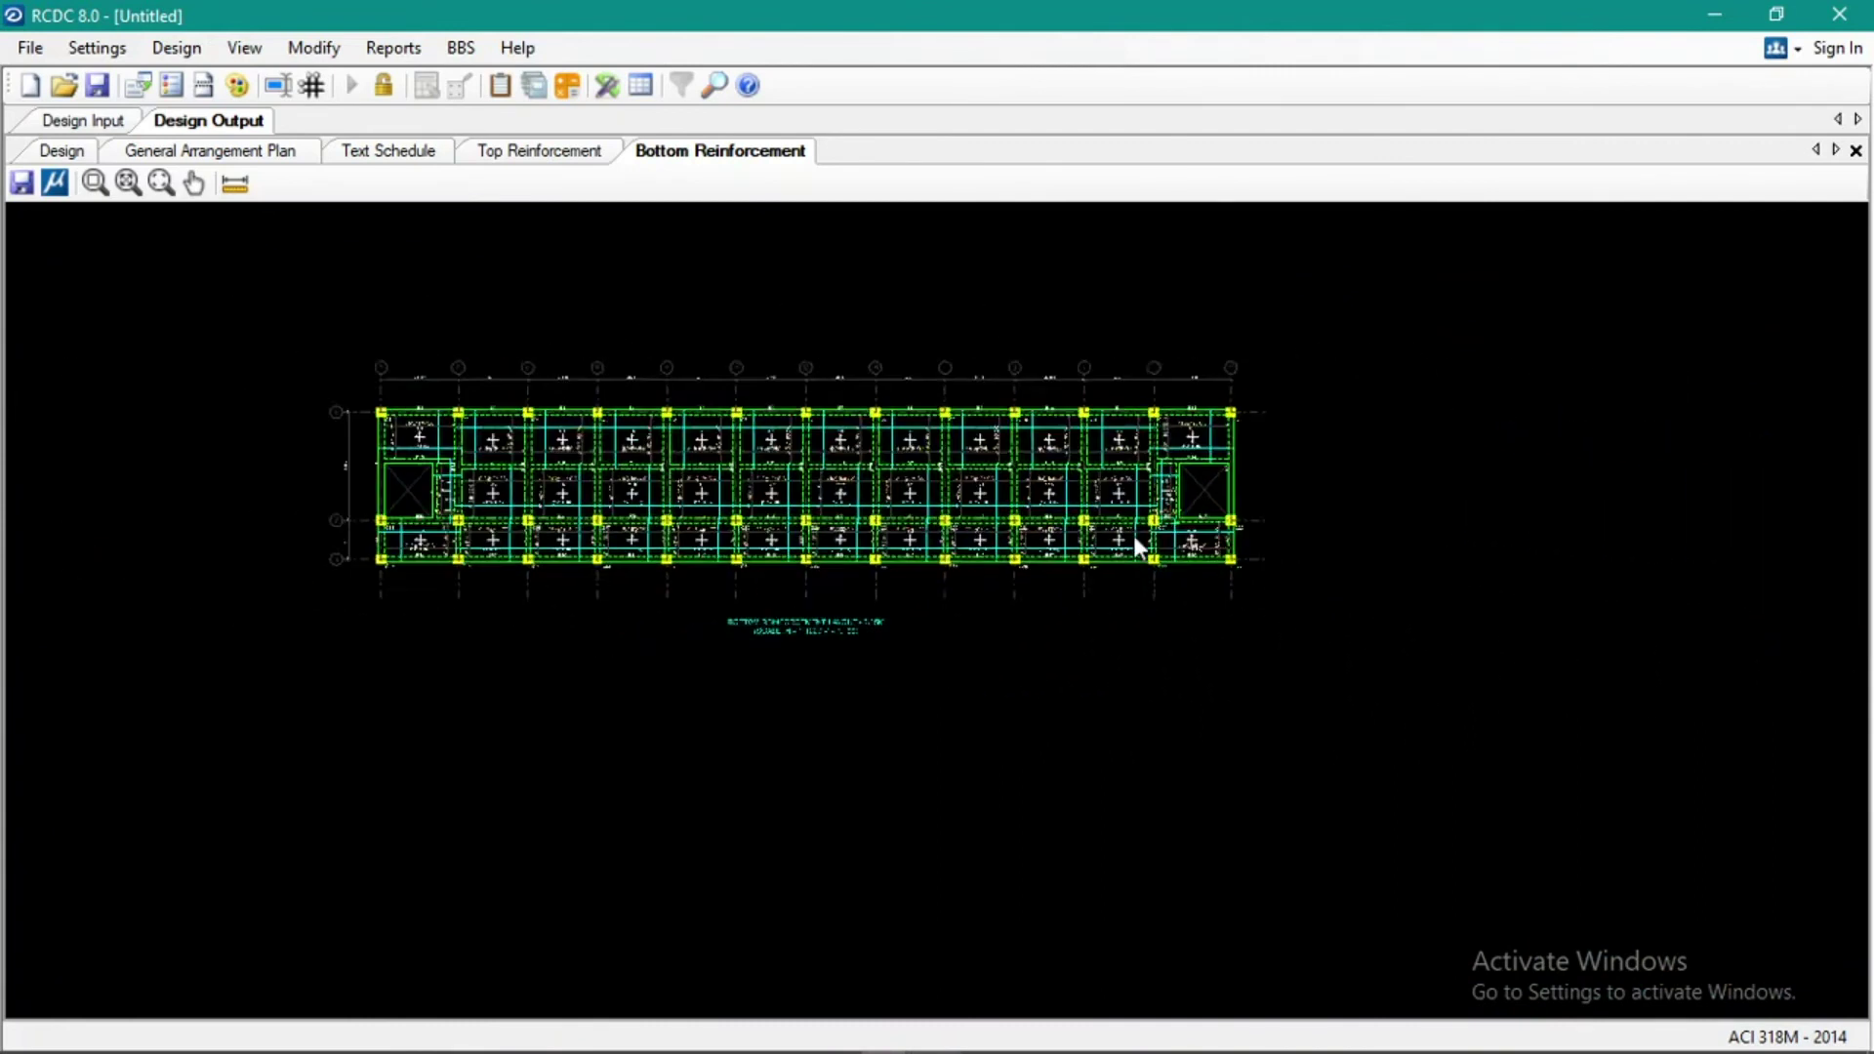
Open the top reinforcement layout and examine the bar spacing and extension lengths around slab S1
left_click(532, 151)
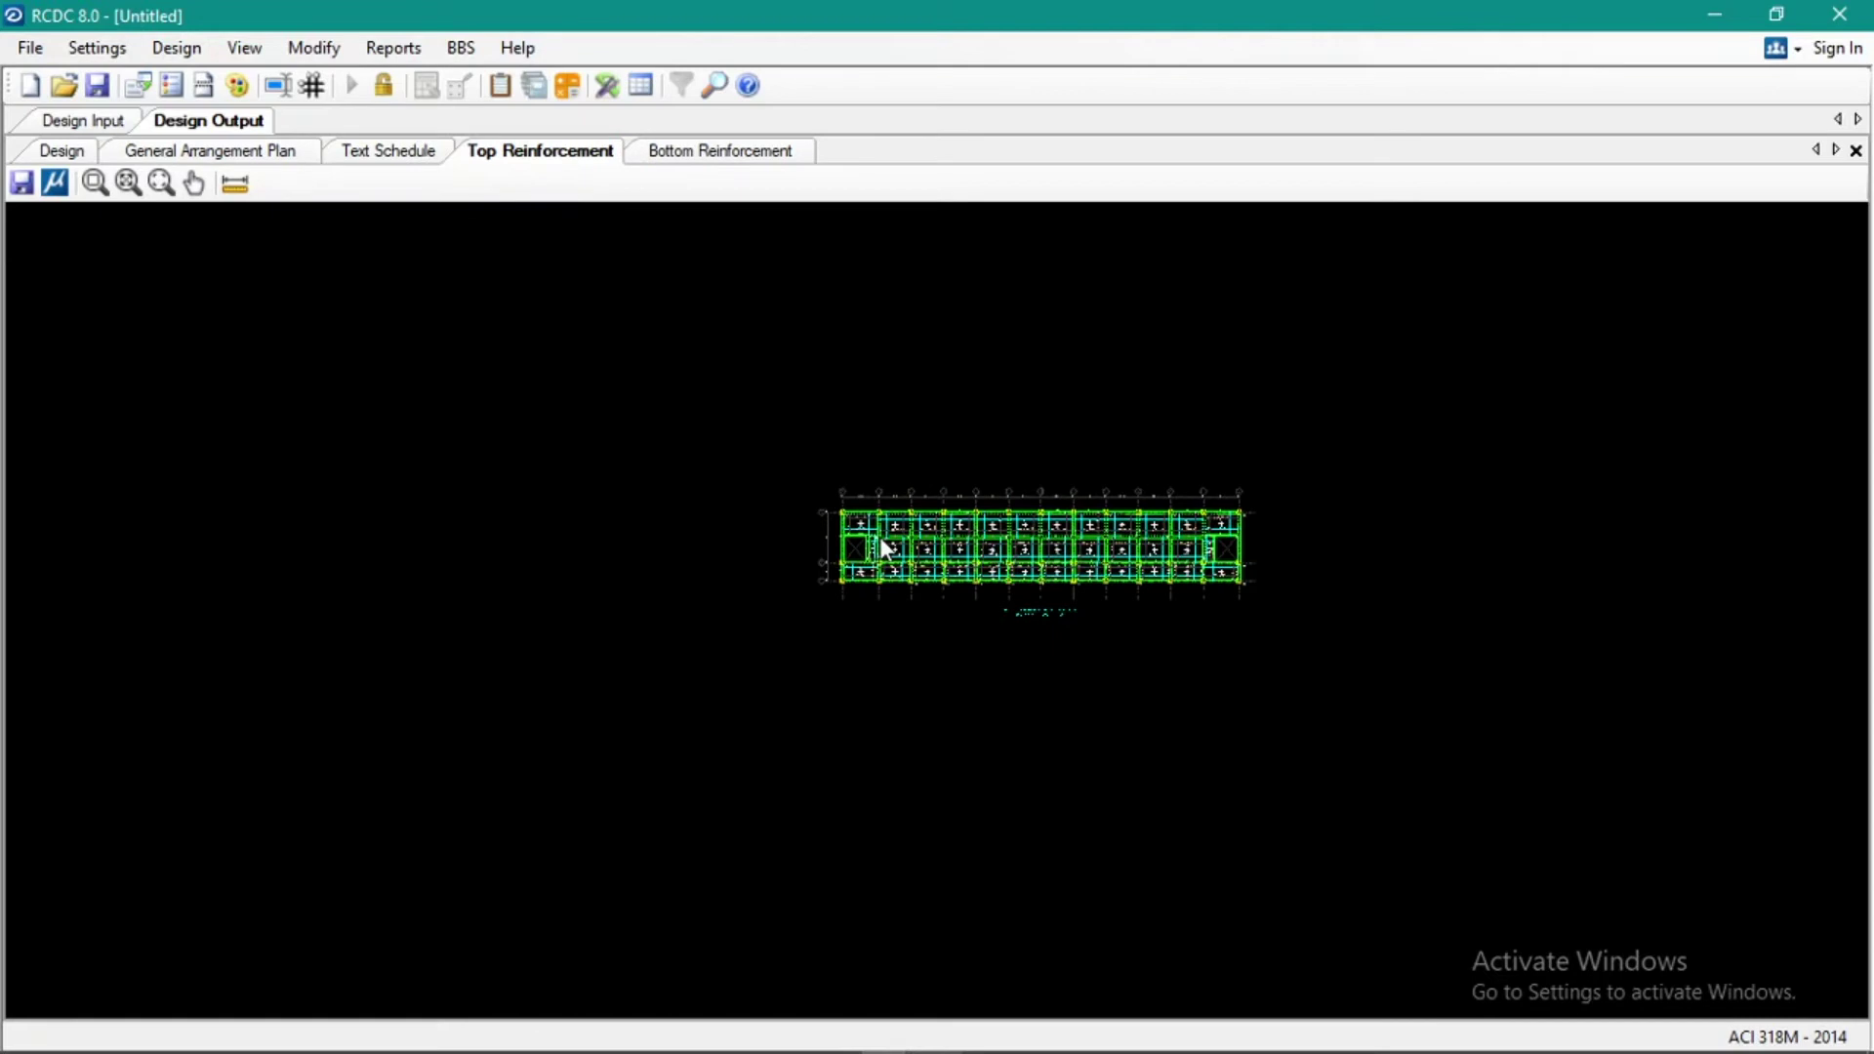
scroll(872, 536, "up", 5)
scroll(335, 463, "up", 5)
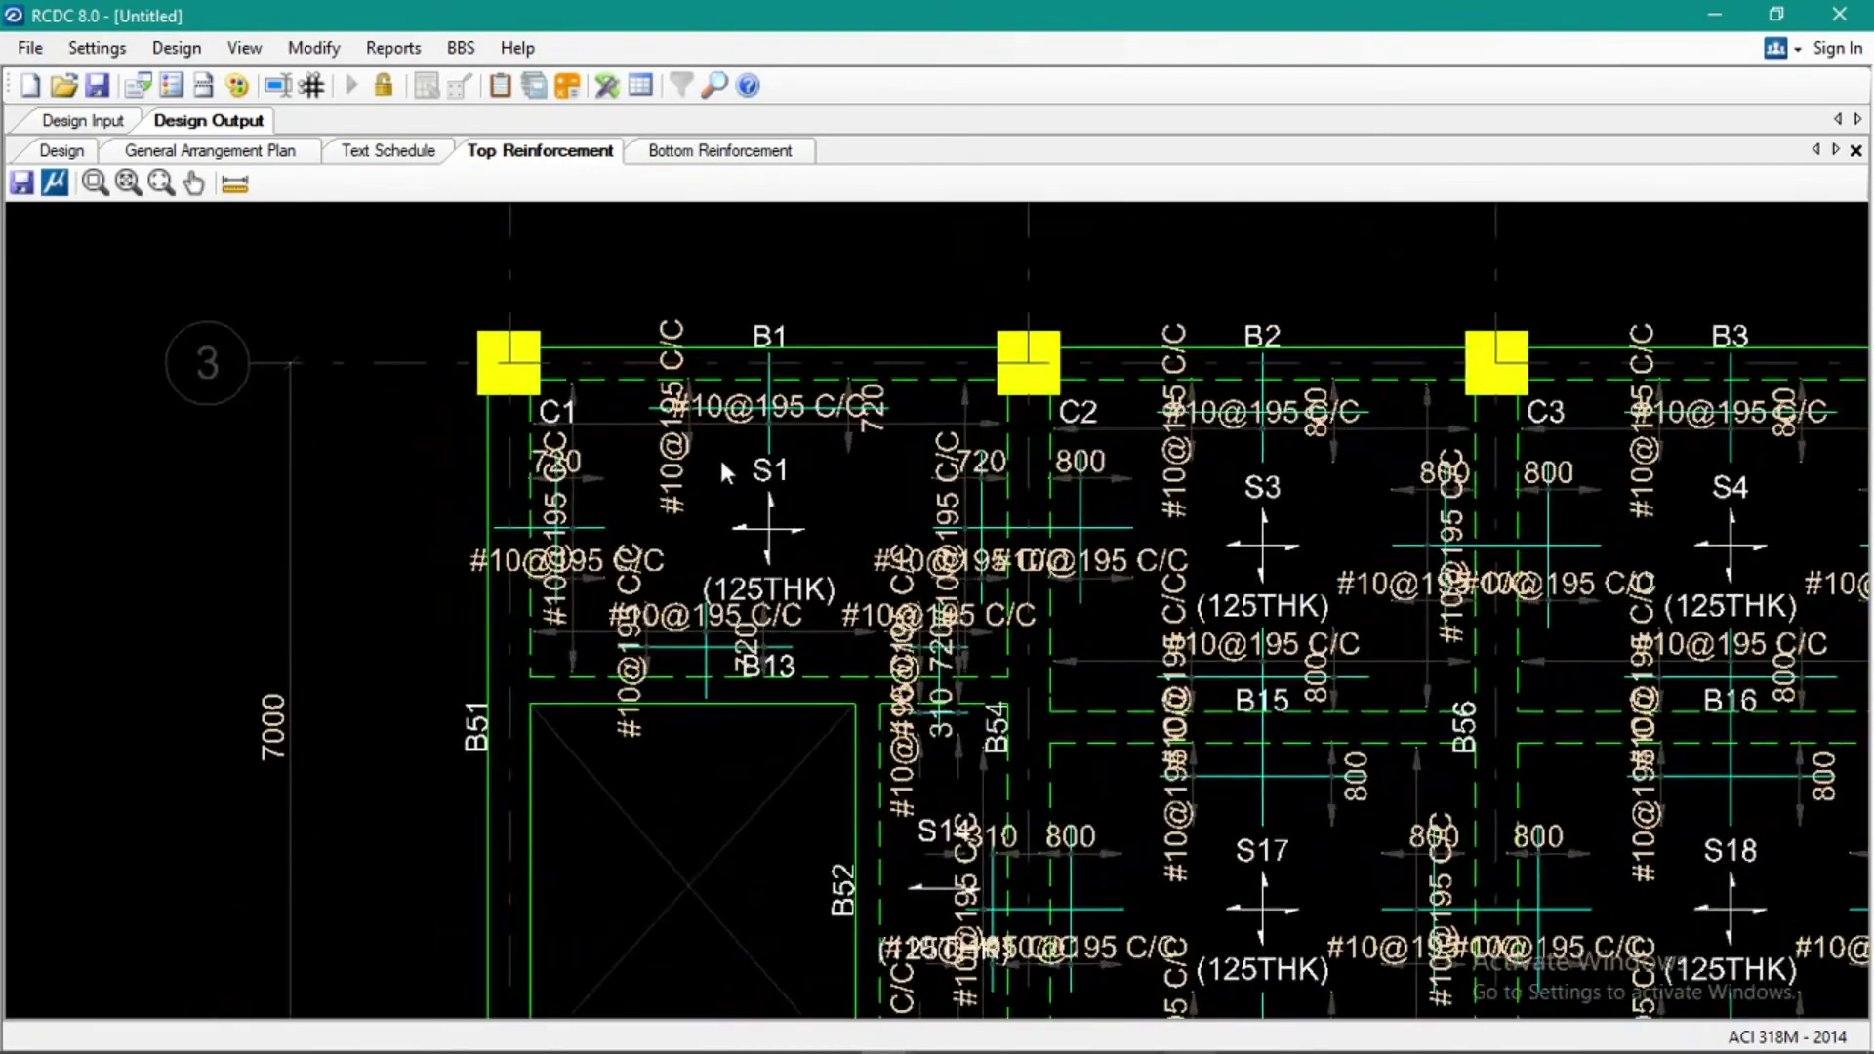
scroll(775, 356, "up", 2)
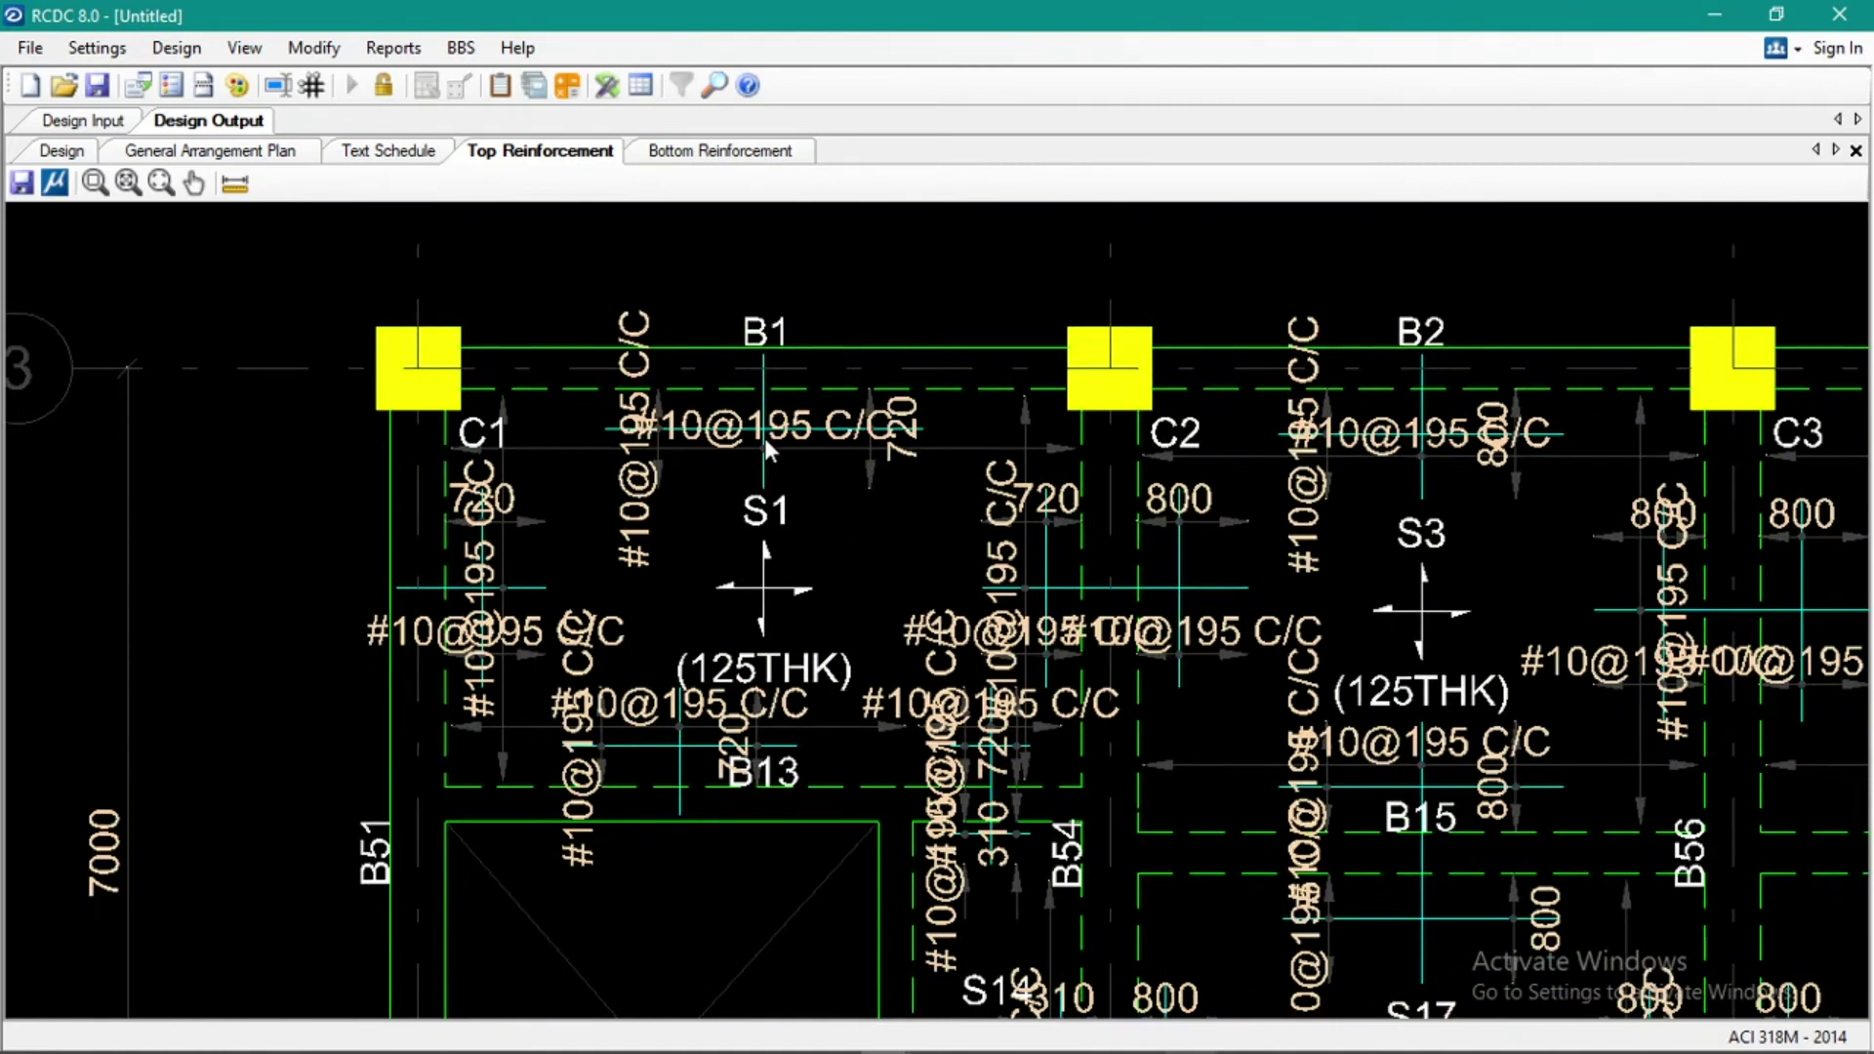
scroll(722, 444, "up", 2)
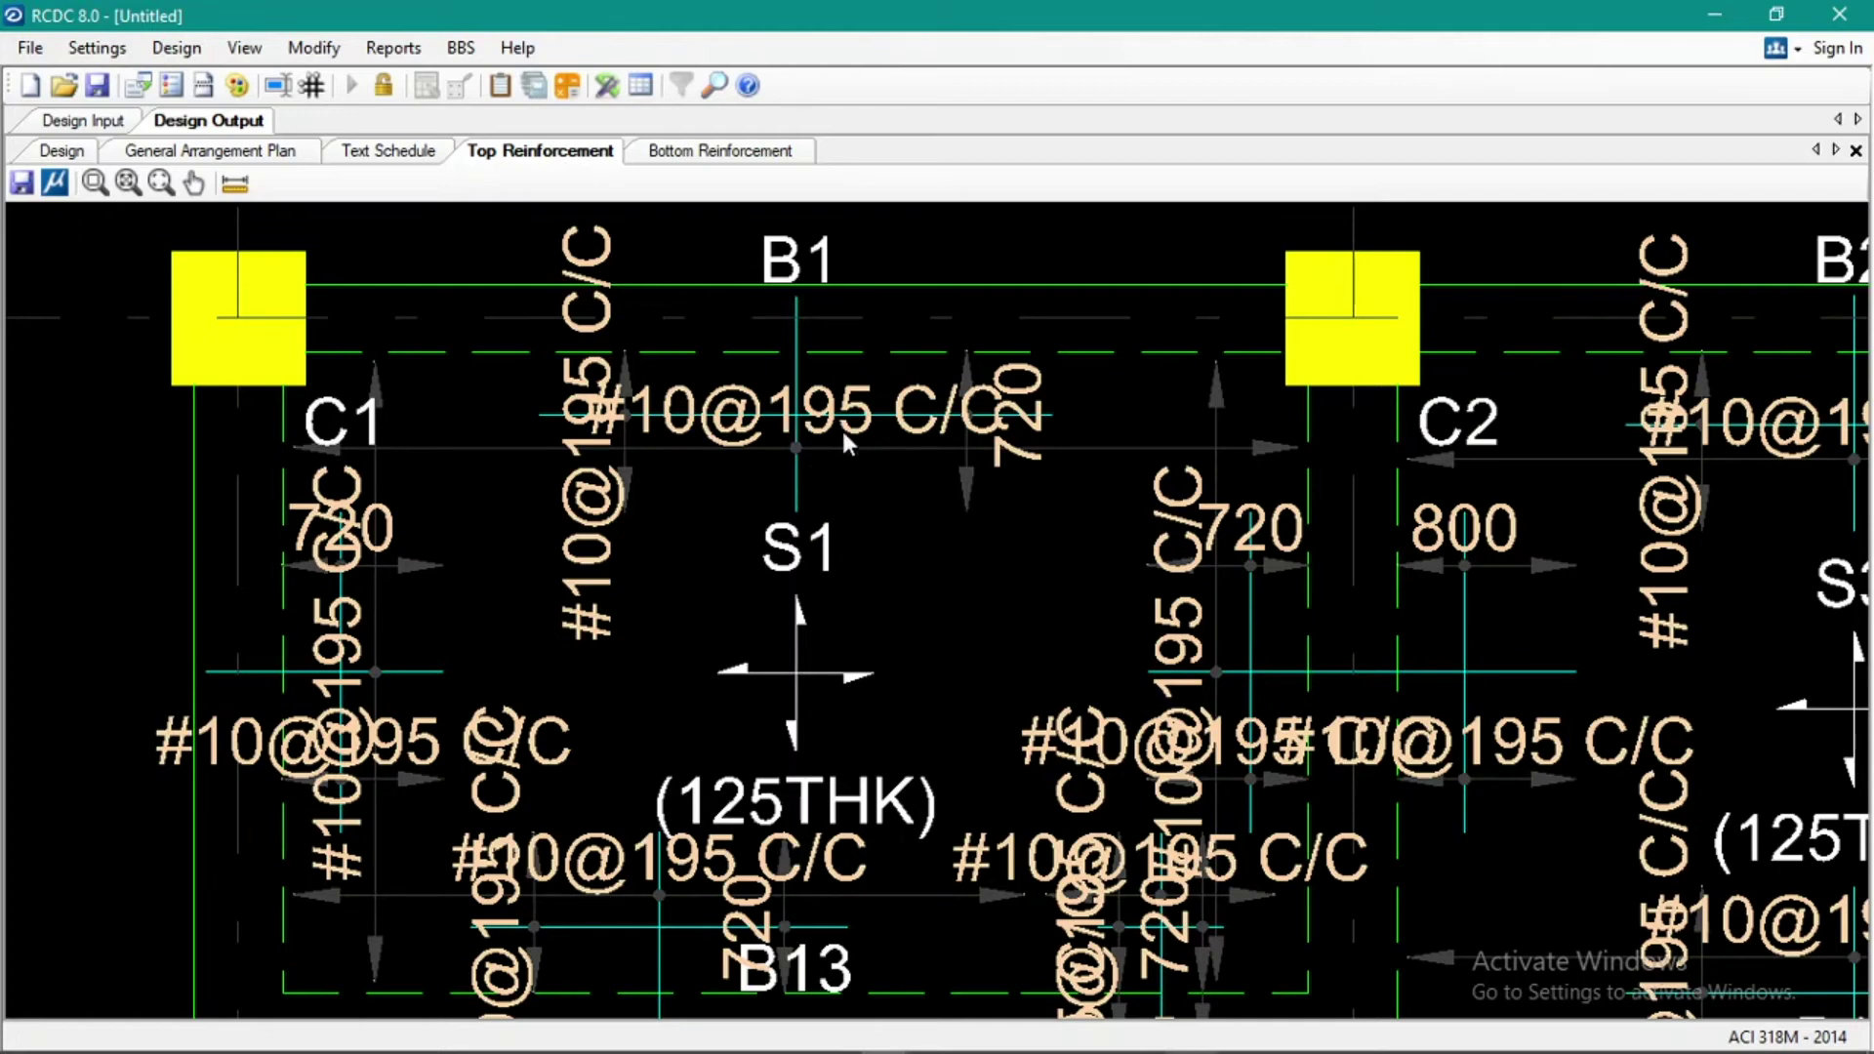
scroll(624, 527, "down", 6)
scroll(787, 583, "down", 2)
mouse_move(1210, 525)
middle_mouse_down()
mouse_move(945, 489)
mouse_move(625, 208)
middle_mouse_up()
left_click(393, 47)
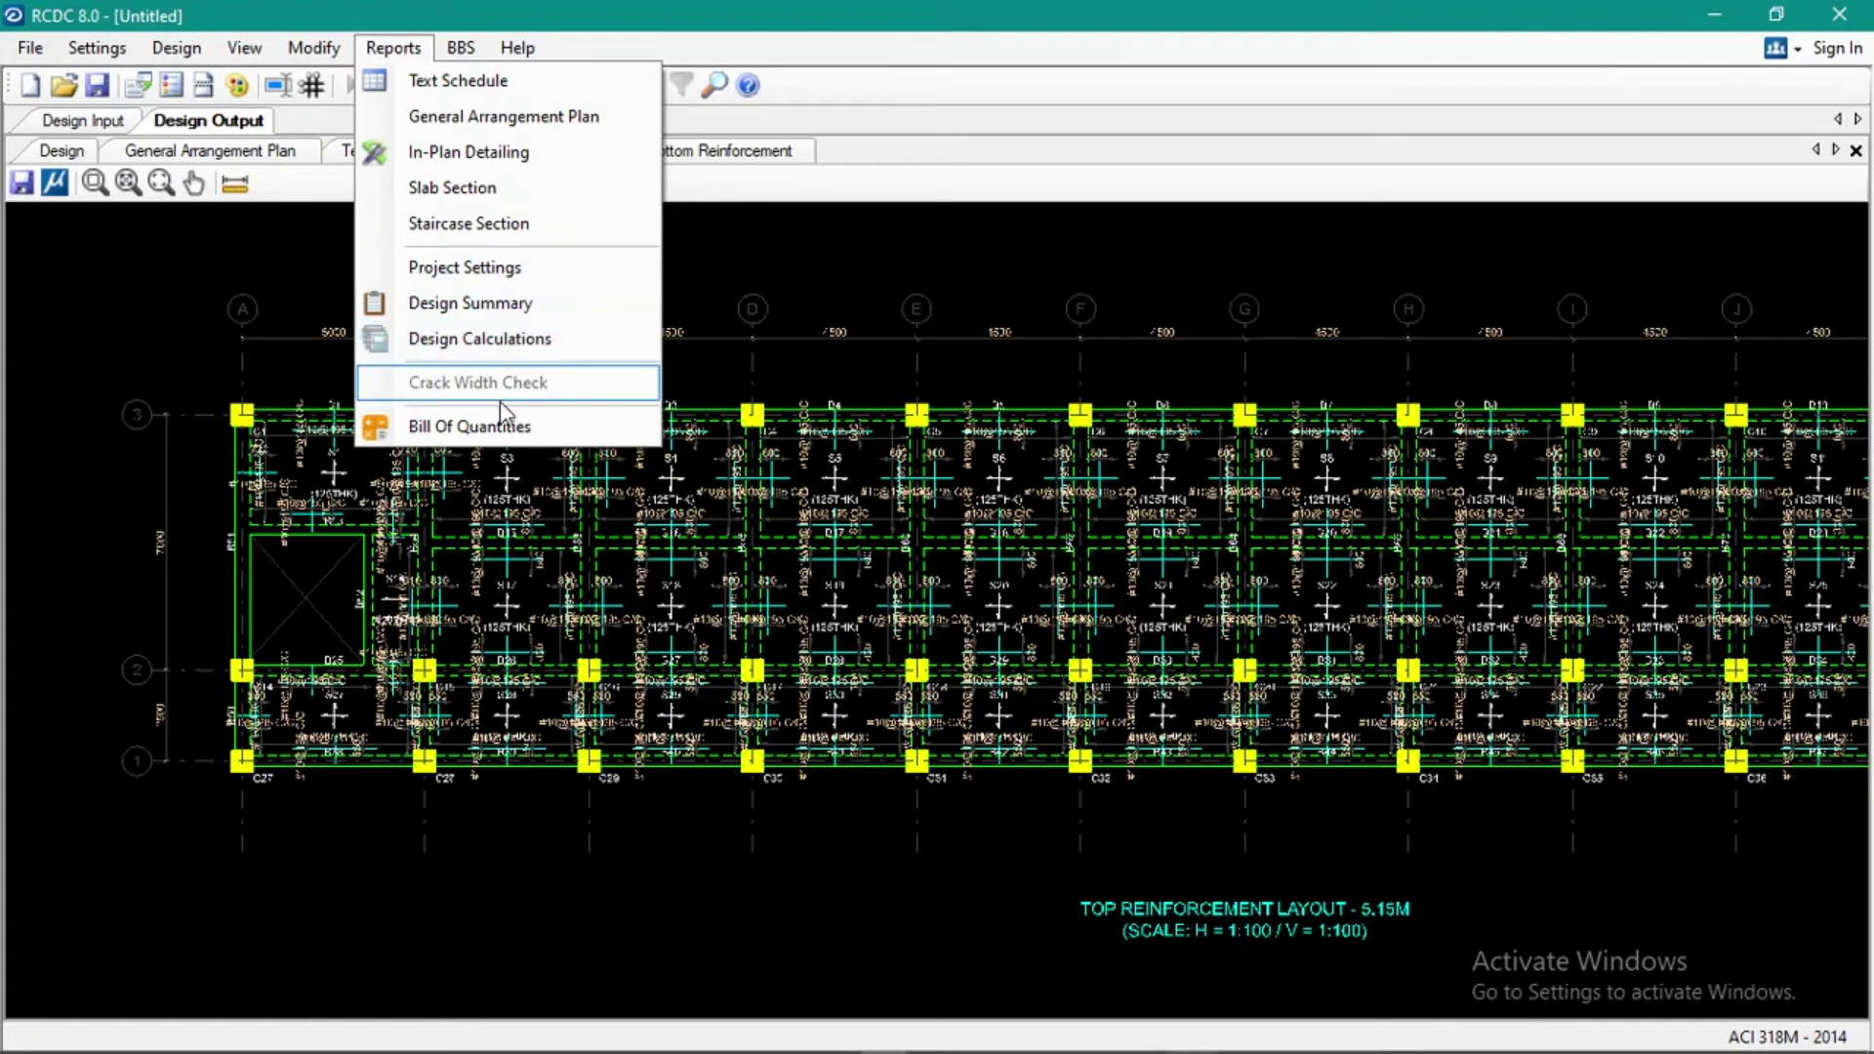
mouse_move(479, 59)
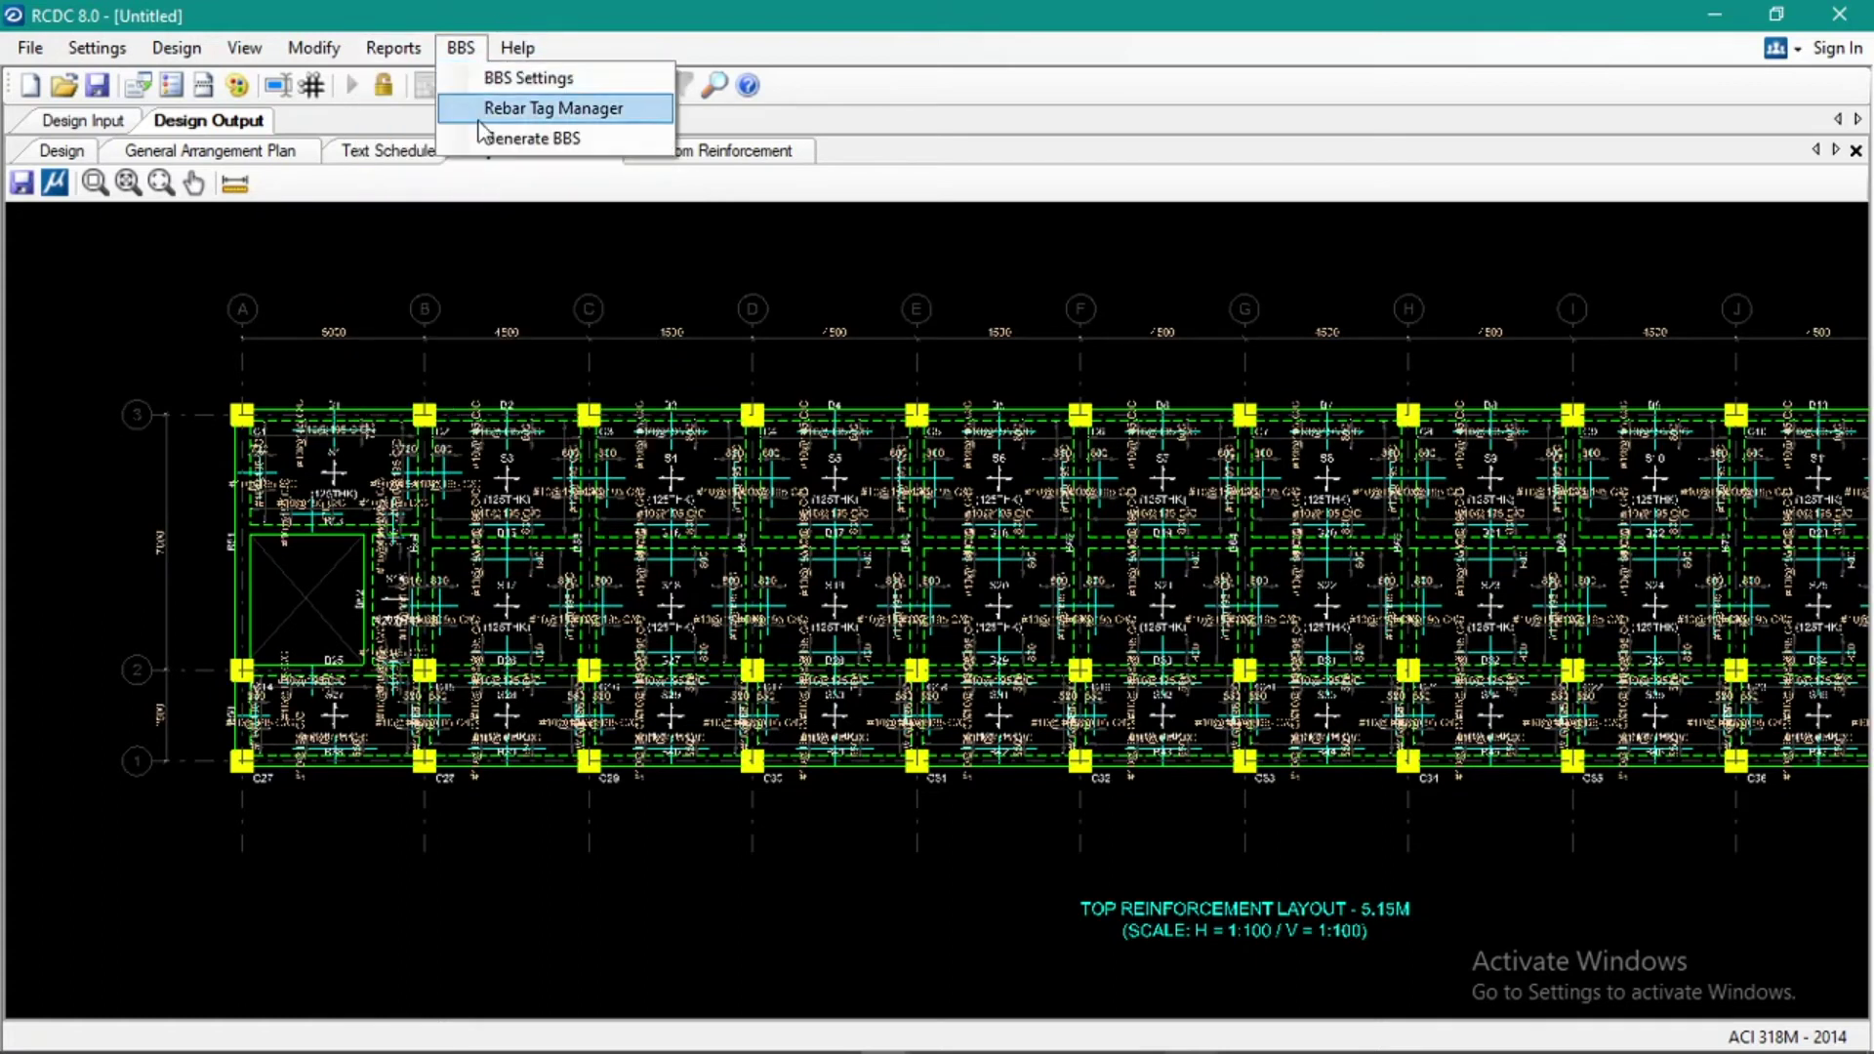
left_click(392, 51)
left_click(392, 51)
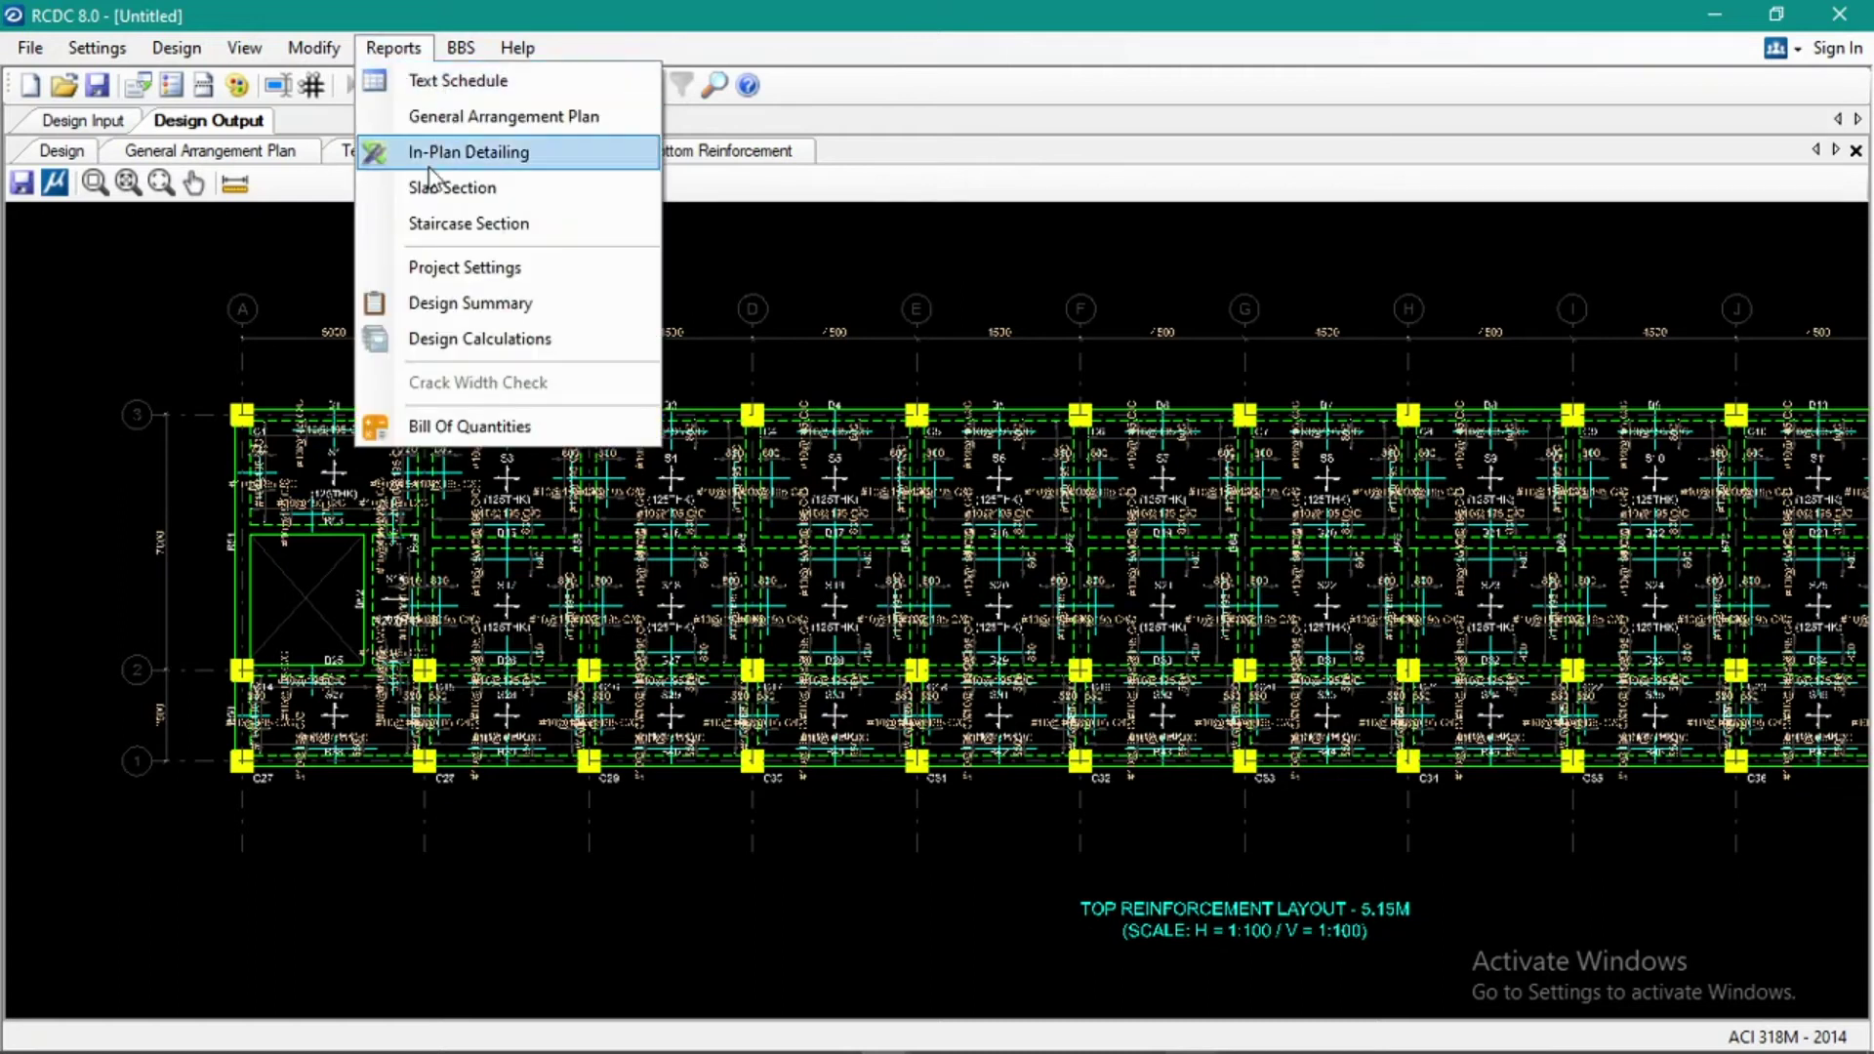
Open the Staircase Section settings and consult the typical stair detail plans in Architectural.pdf in Adobe Acrobat Reader
left_click(434, 227)
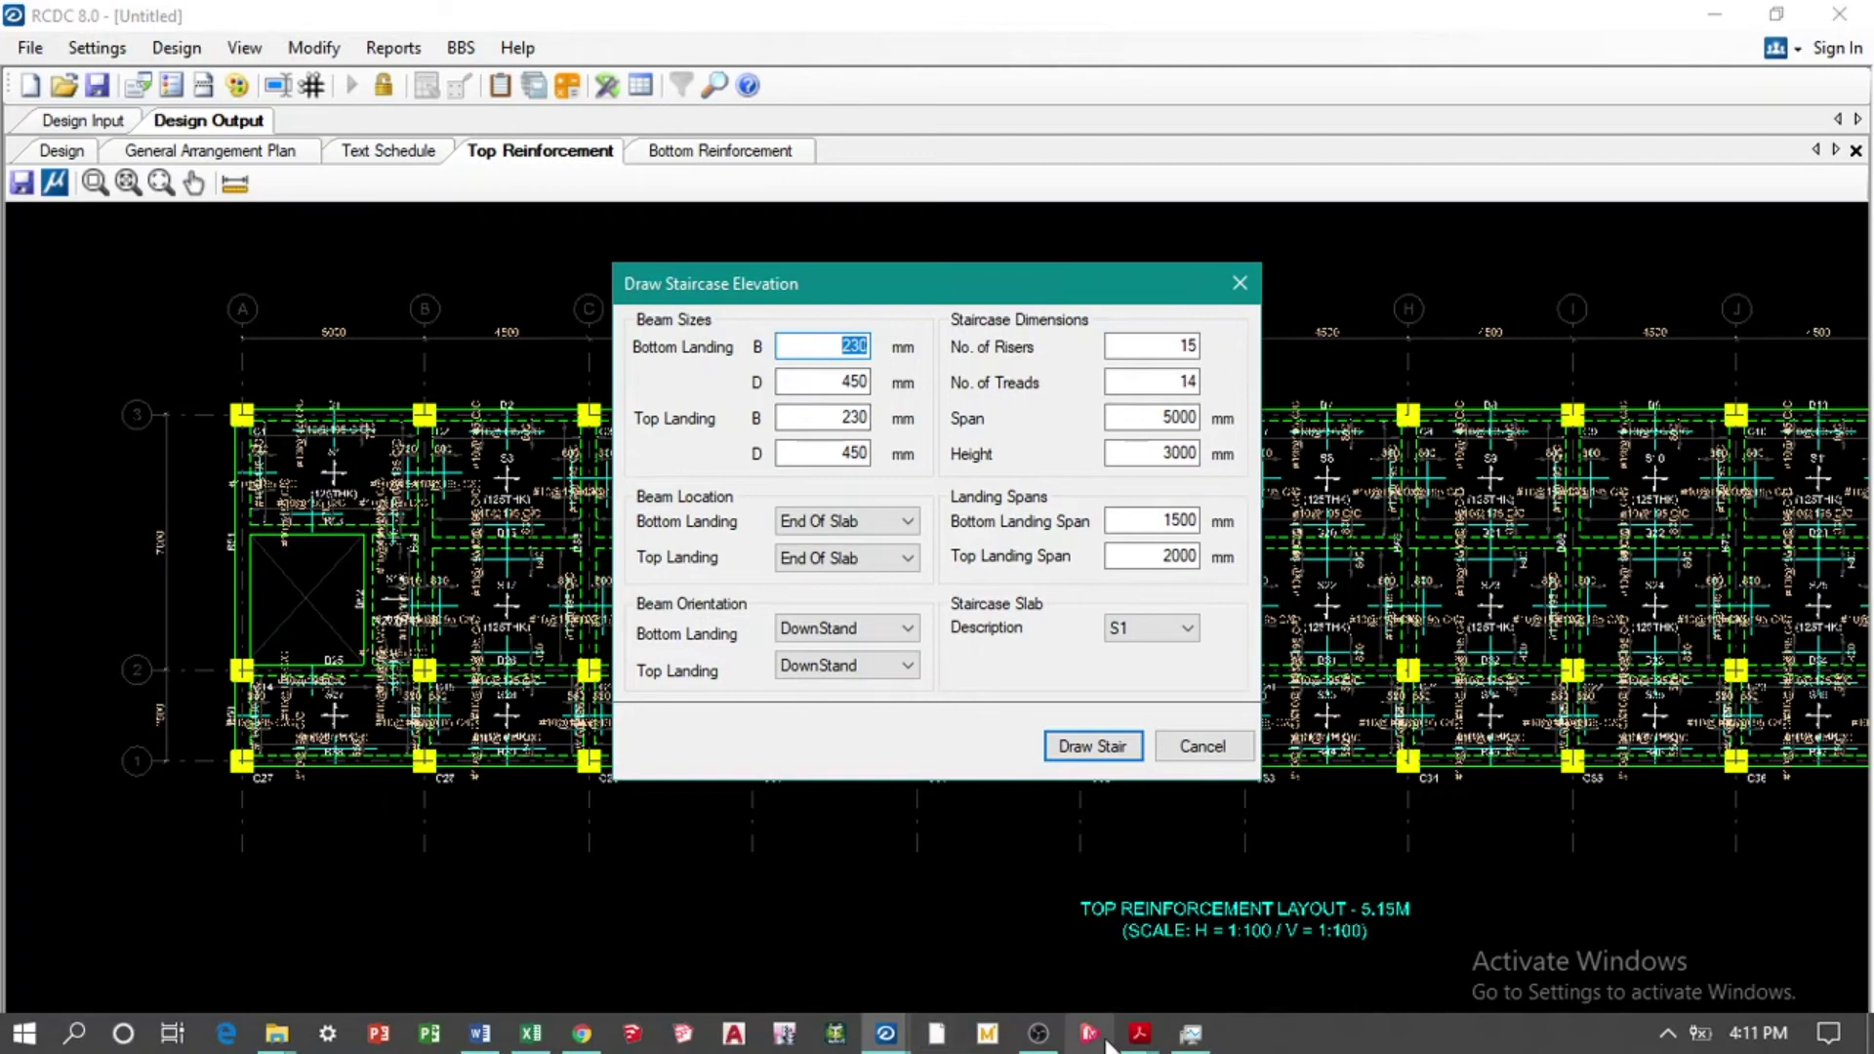
left_click(1139, 1037)
left_click(1286, 937)
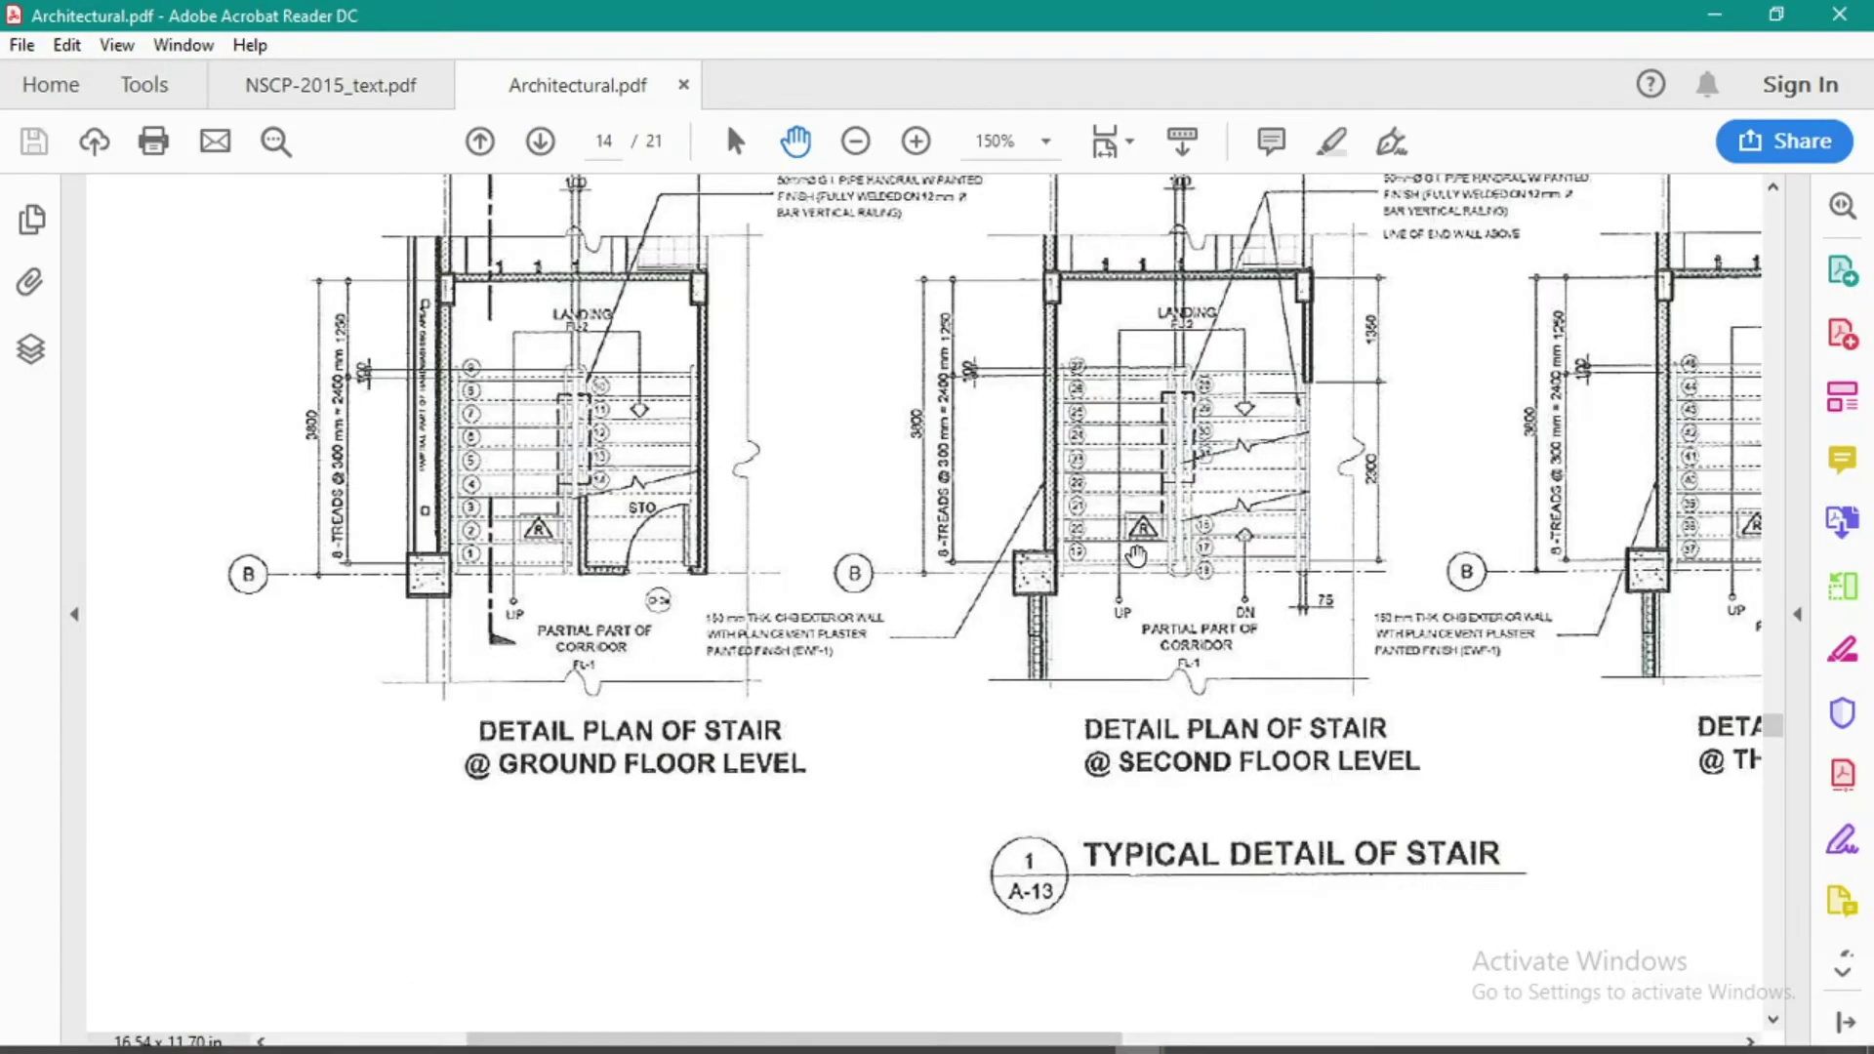
left_click(1715, 15)
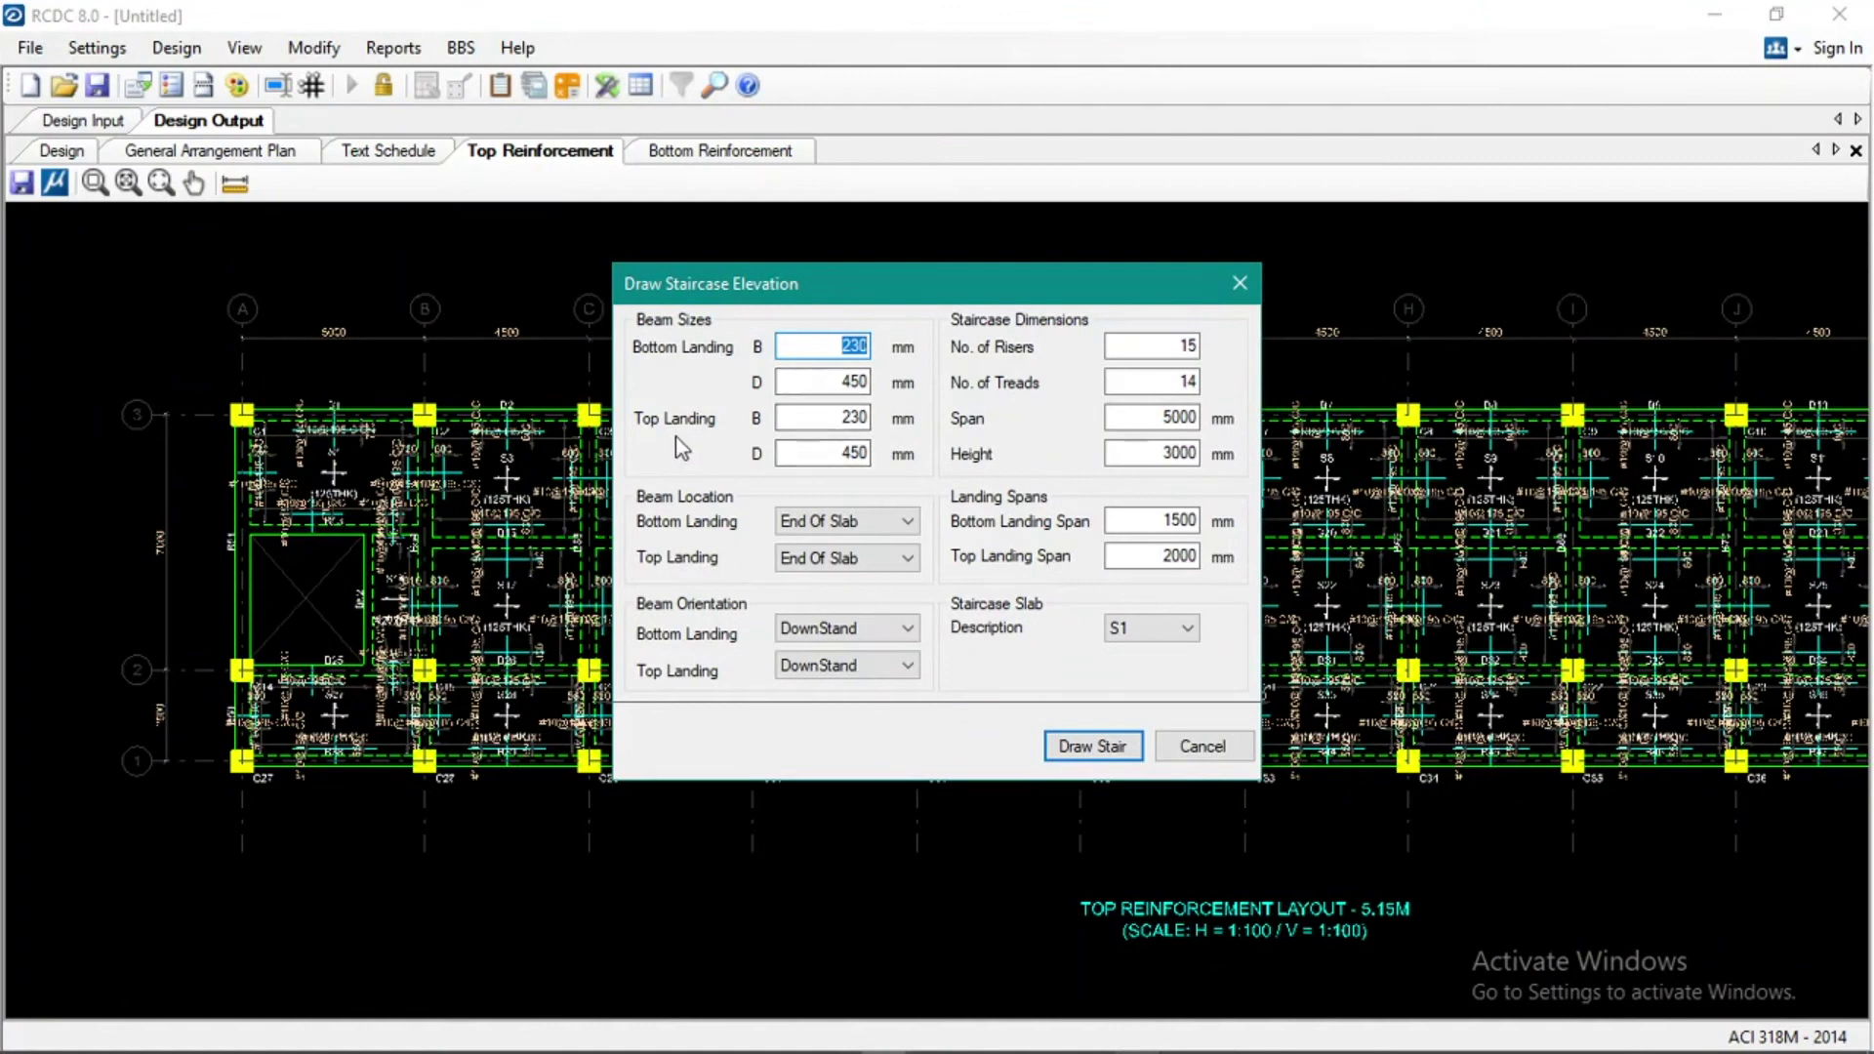
Review the landing beam sizes and staircase dimensions in the staircase elevation settings, and switch to Acrobat Reader for the stair details in Architectural.pdf
left_click_drag(703, 283, 615, 237)
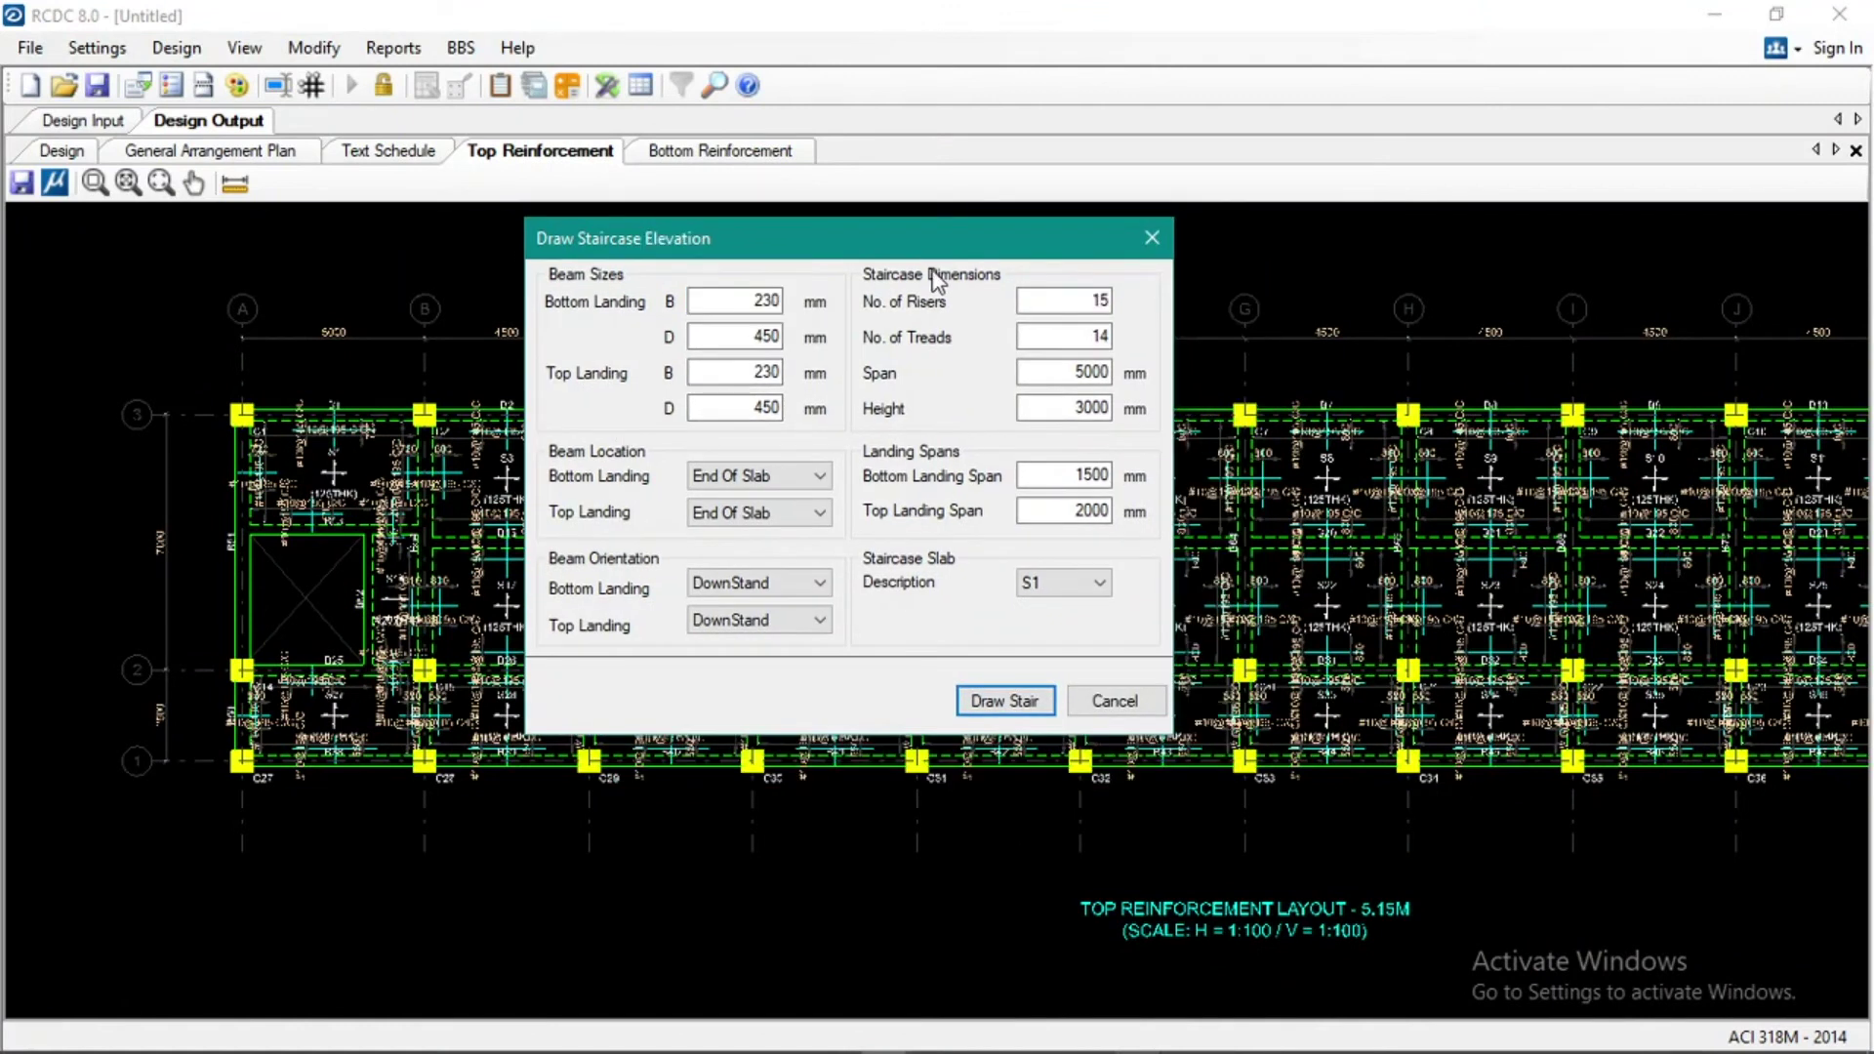
left_click_drag(880, 246, 947, 246)
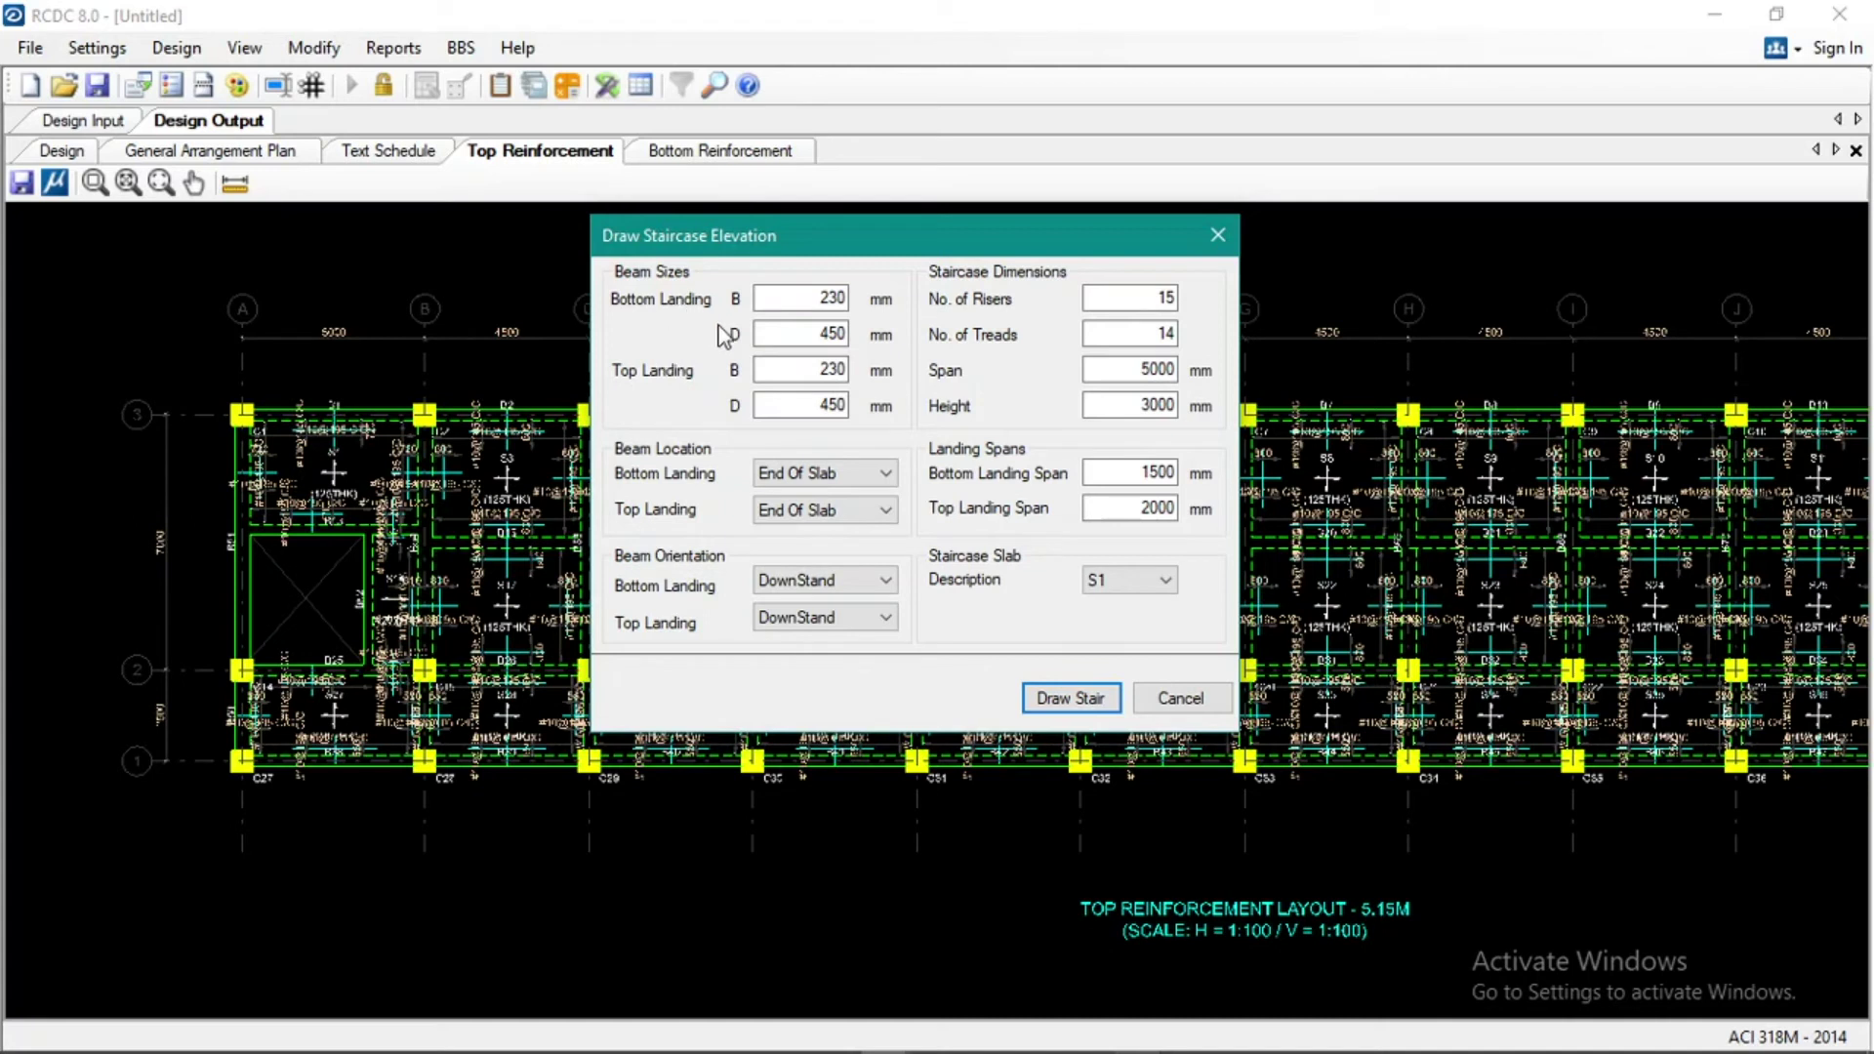
left_click(1142, 1034)
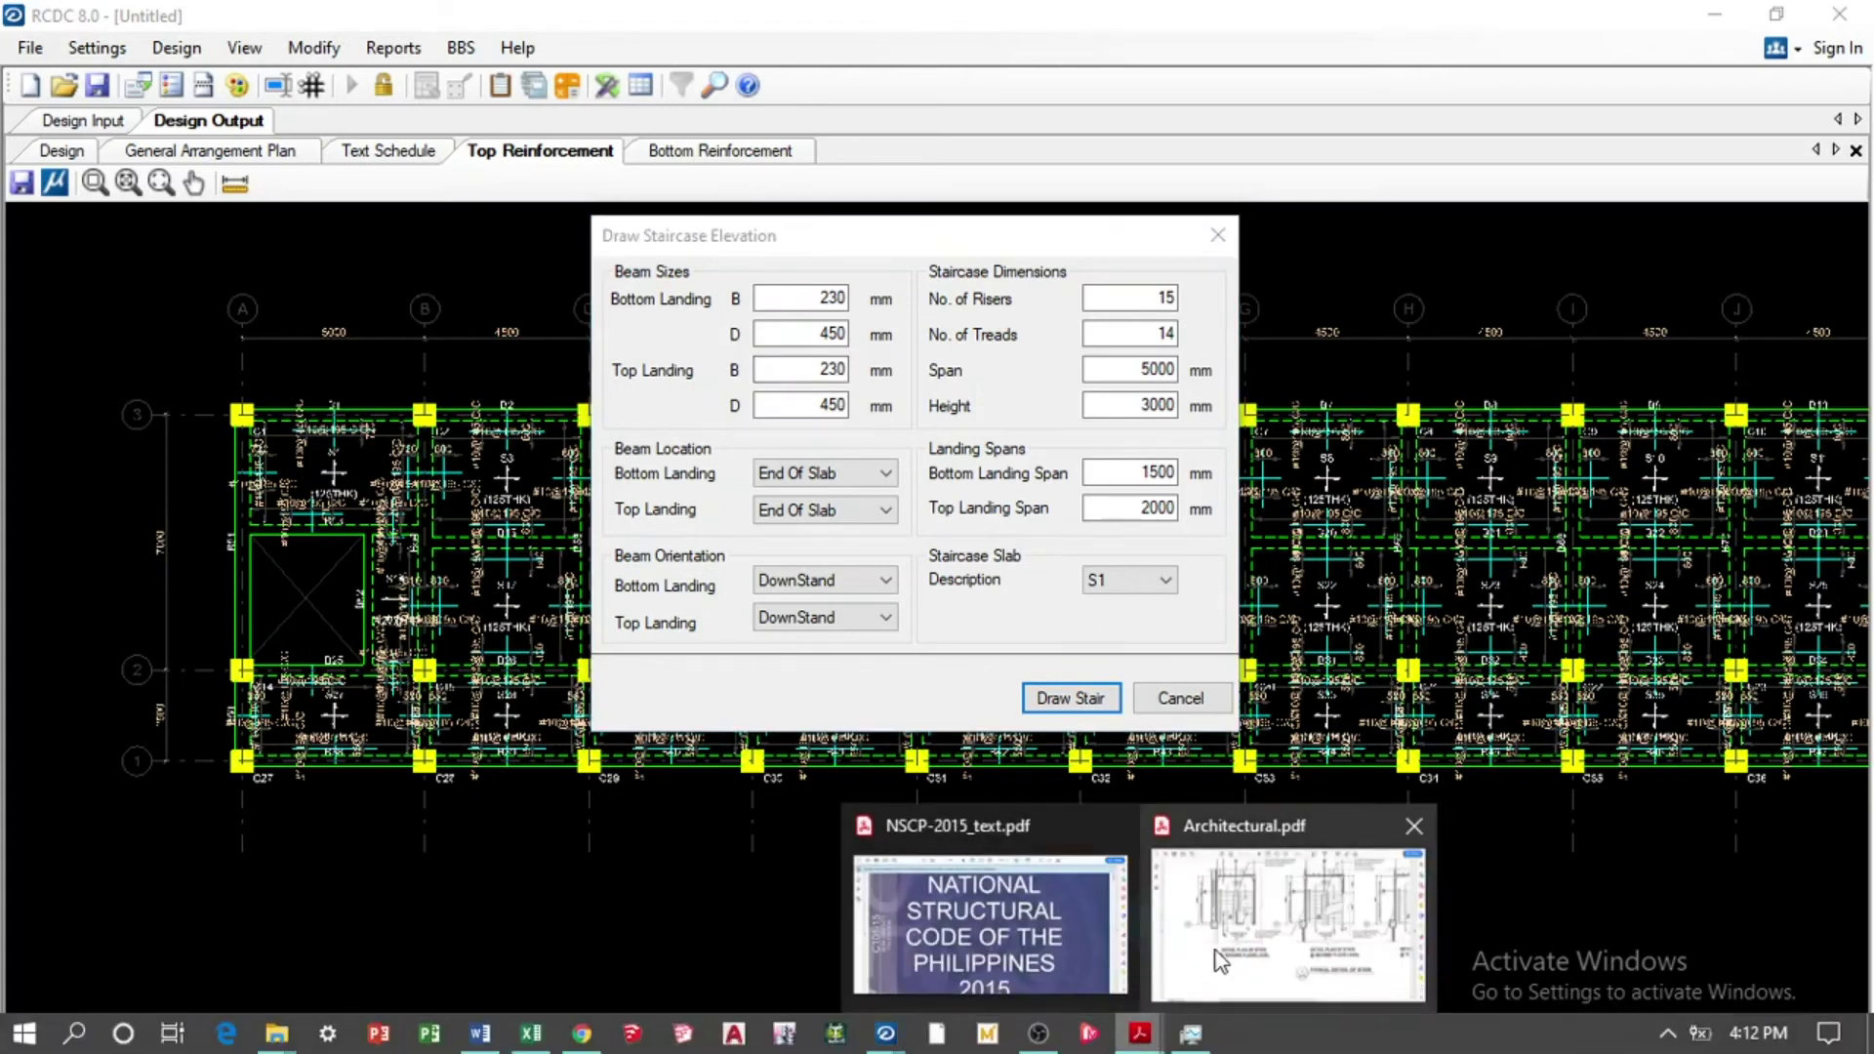